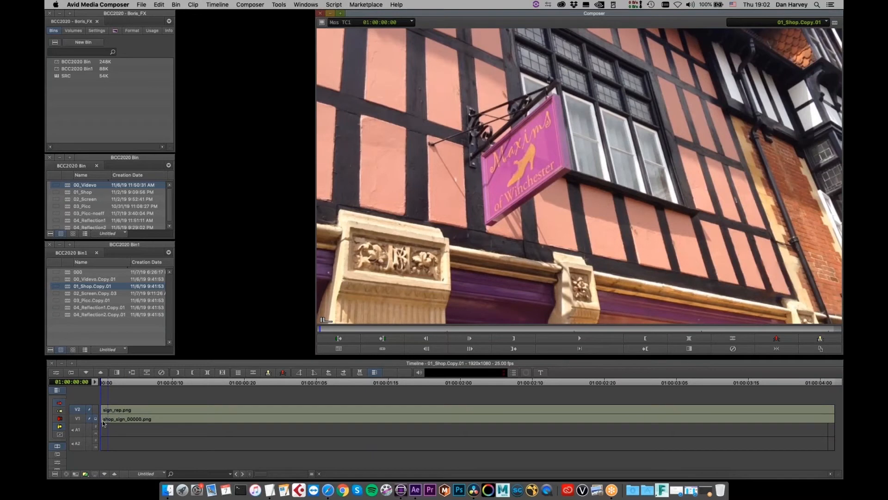
# Step: Preview the replacement sign image on V2 and scrub through the shop footage on V1
pyautogui.click(96, 410)
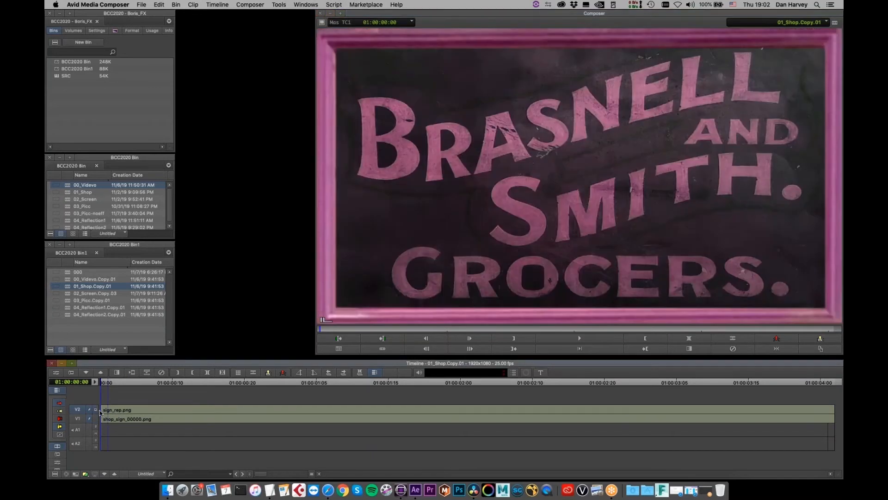
pyautogui.click(96, 418)
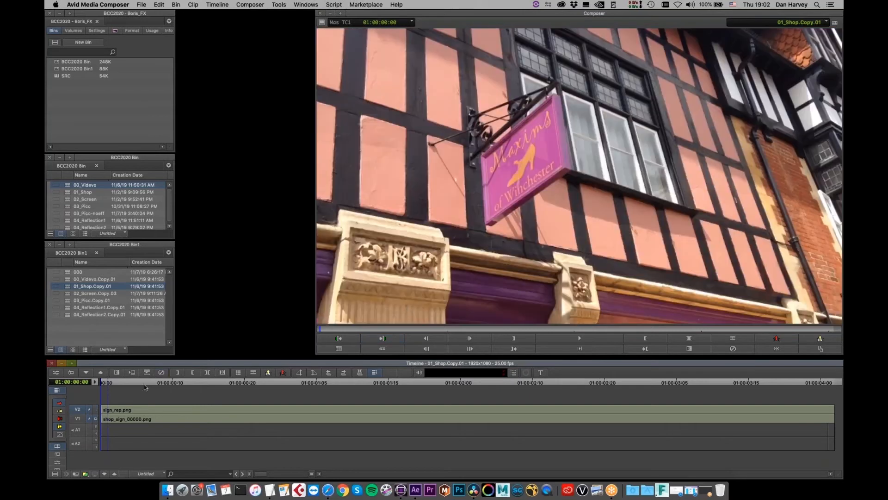
pyautogui.moveTo(328, 329); pyautogui.dragTo(72, 350)
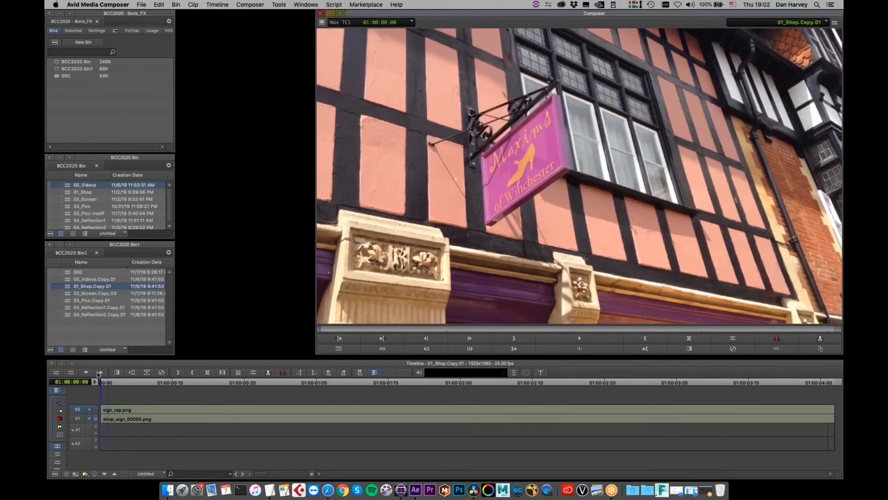
# Step: Monitor V2 and apply the BCC Corner Pin Studio effect from BCC Match Move to the sign_rep.png clip
pyautogui.click(96, 410)
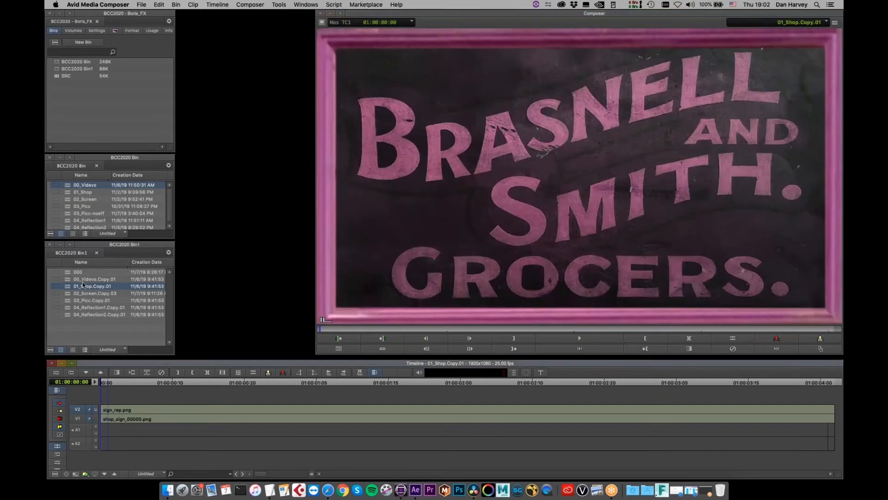
pyautogui.click(115, 30)
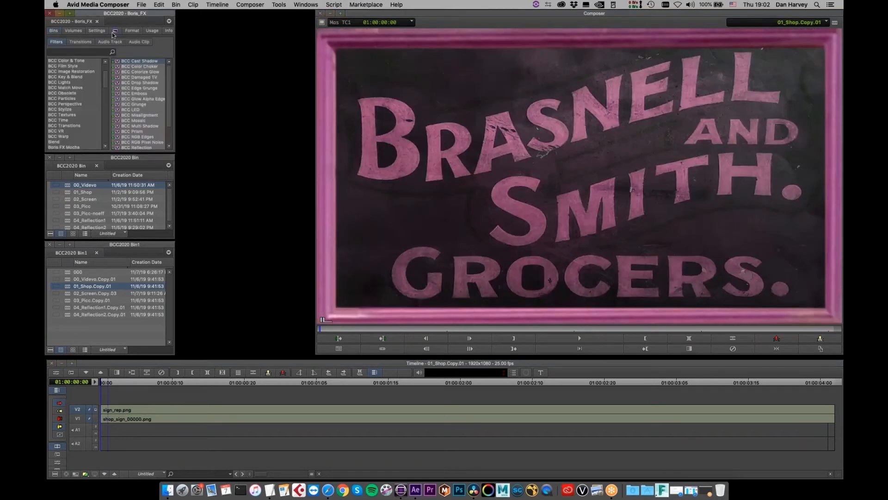
pyautogui.click(77, 88)
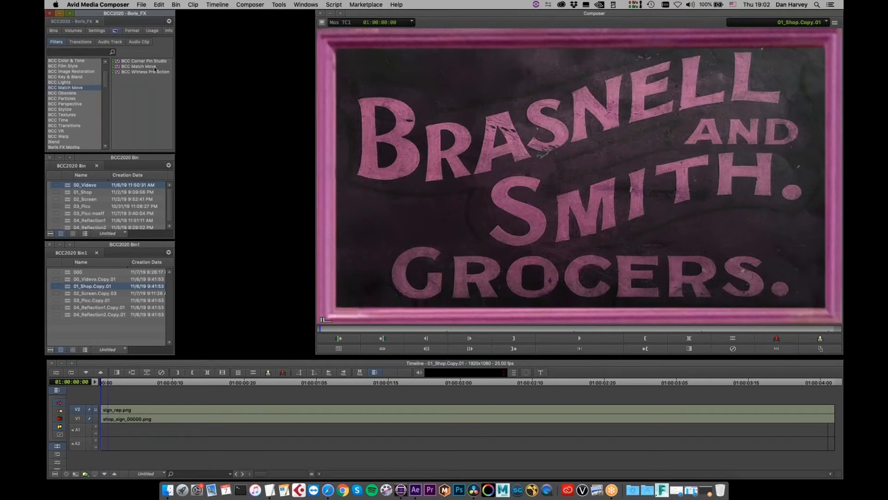
pyautogui.moveTo(117, 64); pyautogui.dragTo(321, 410)
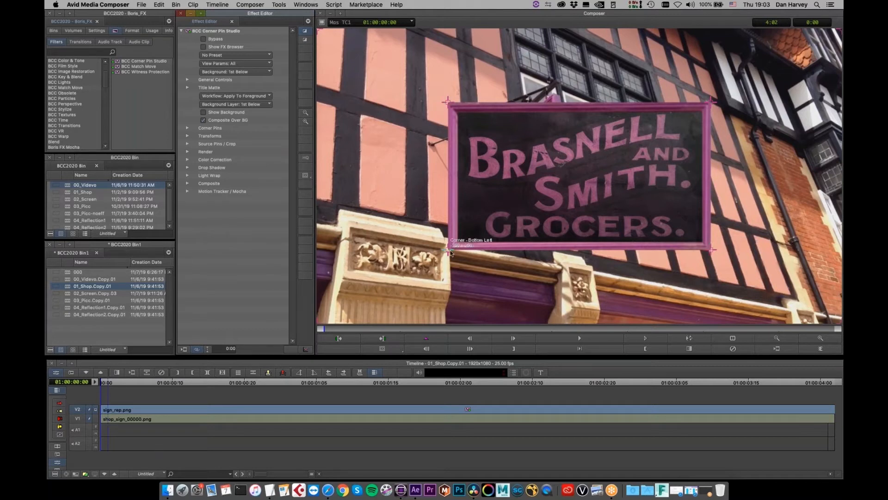
# Step: Move the upper-left and upper-right corner pins of the replacement sign towards the matching corners of the hanging shop sign
pyautogui.moveTo(448, 102); pyautogui.dragTo(490, 111)
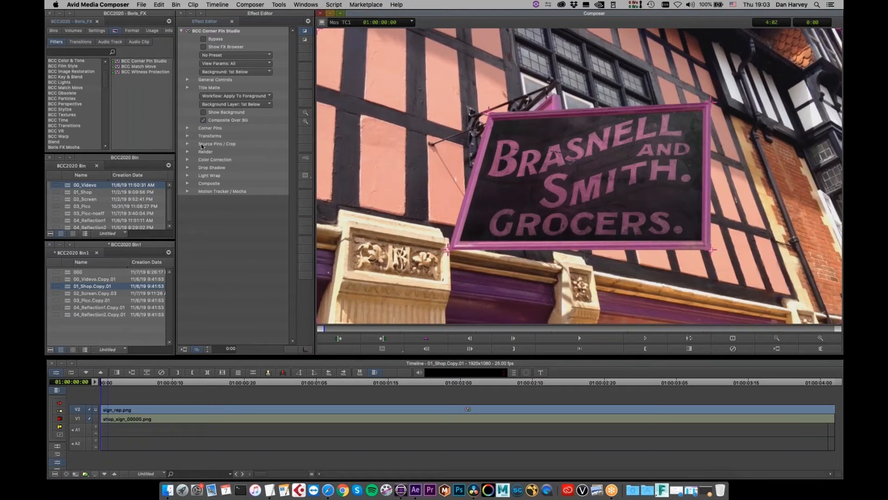
pyautogui.click(190, 136)
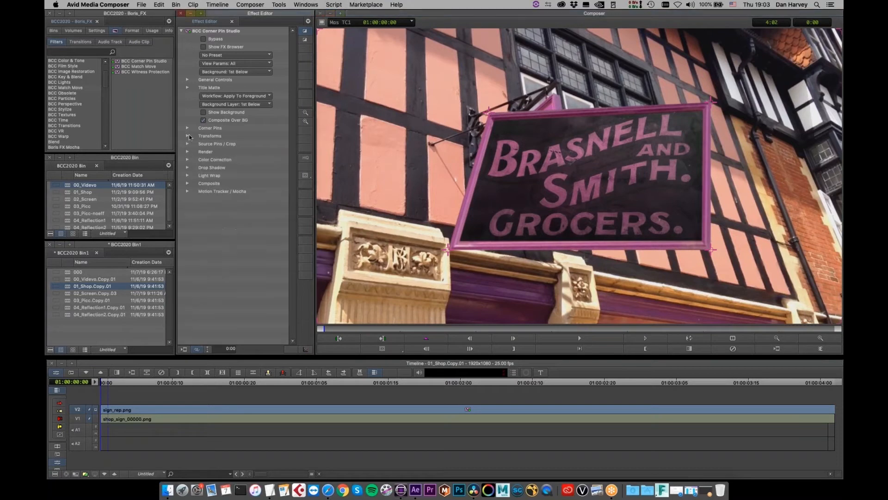
pyautogui.click(188, 136)
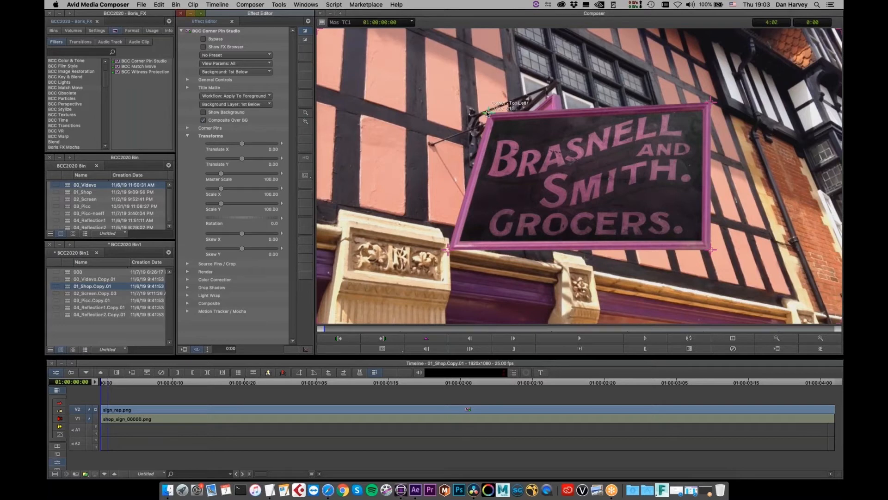
pyautogui.moveTo(487, 113); pyautogui.dragTo(493, 141)
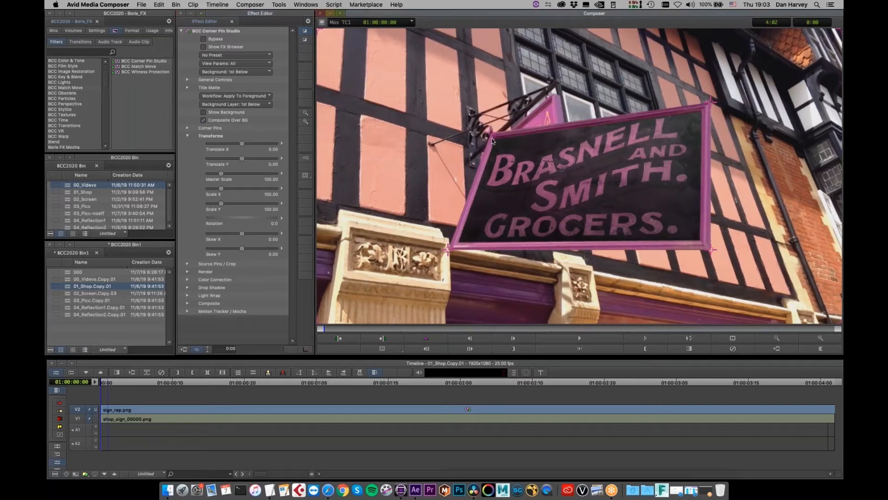
pyautogui.moveTo(711, 101); pyautogui.dragTo(553, 92)
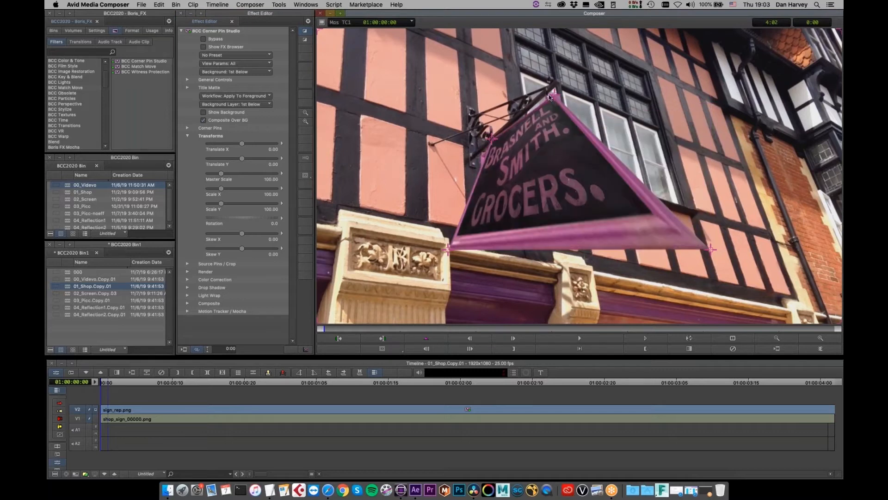
# Step: Lower the replacement sign's opacity to about 66 and fit its corner pins to the shop sign's corners
pyautogui.click(188, 304)
pyautogui.scroll(-1, 295, 208)
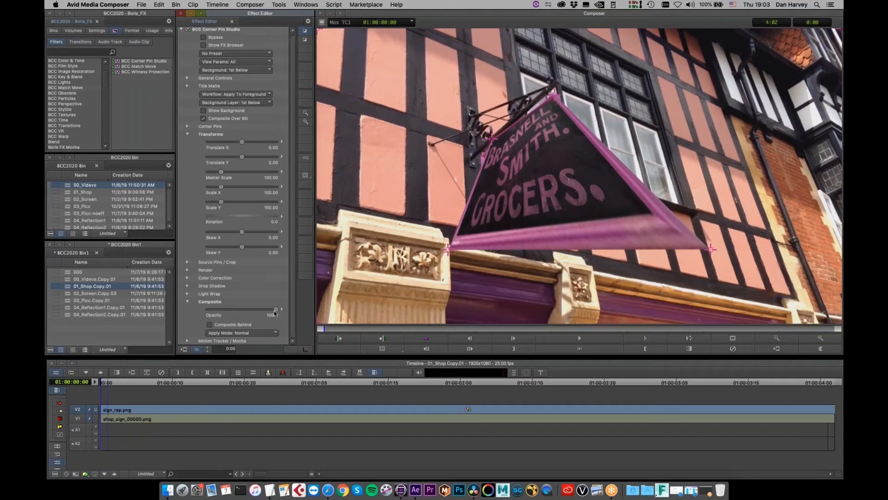
pyautogui.moveTo(275, 310); pyautogui.dragTo(245, 309)
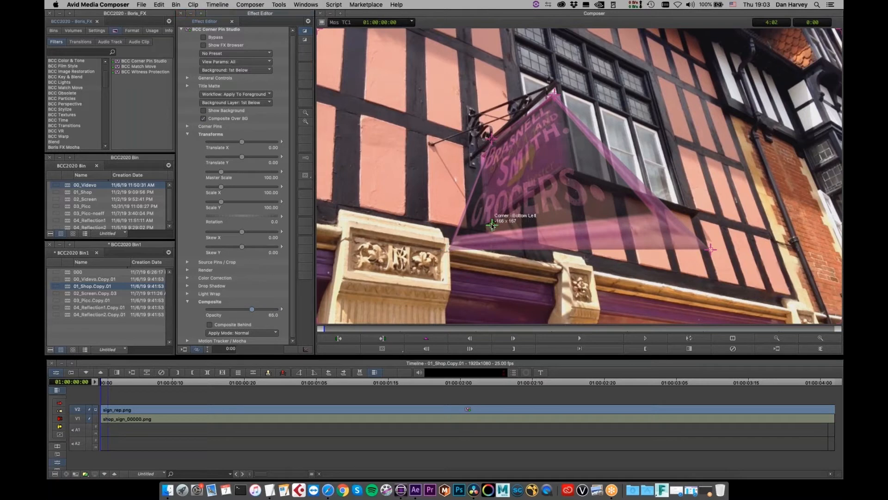
pyautogui.click(488, 224)
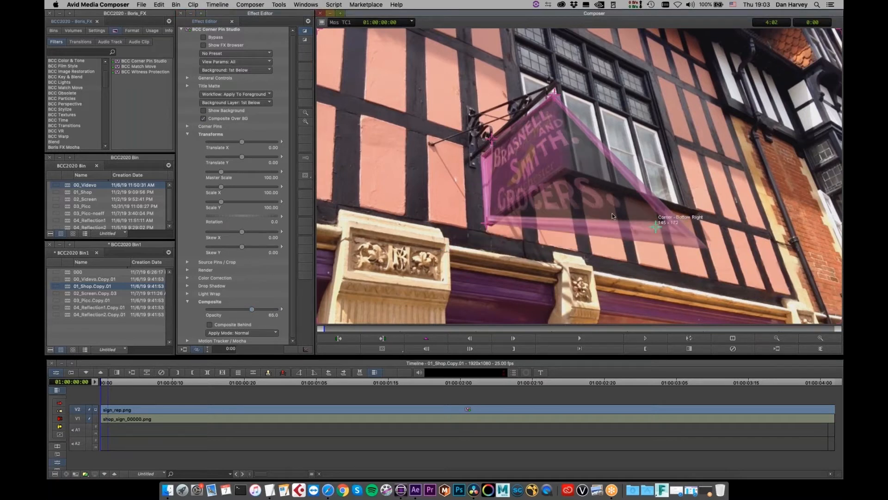
pyautogui.click(562, 166)
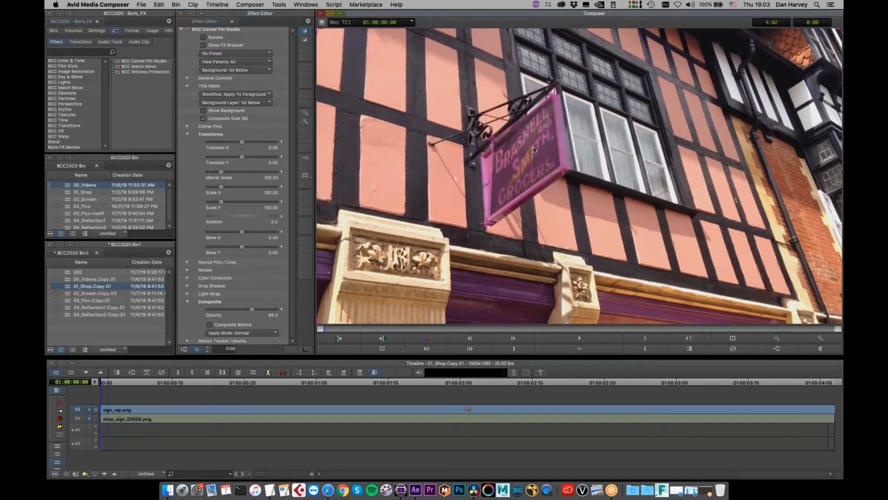
pyautogui.click(480, 155)
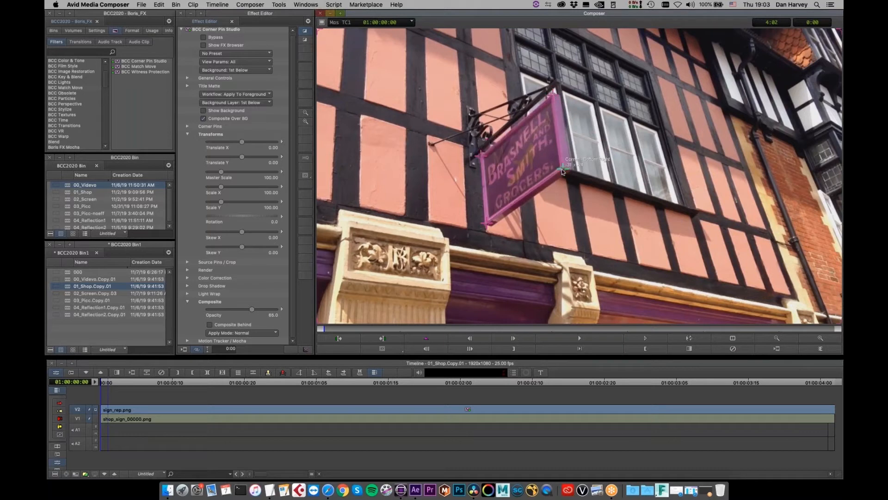
pyautogui.moveTo(563, 169); pyautogui.dragTo(564, 171)
# Step: Restore the replacement sign's opacity to 100 and look over the available Composite apply modes without changing the mode
pyautogui.moveTo(252, 309); pyautogui.dragTo(298, 304)
pyautogui.moveTo(328, 329); pyautogui.dragTo(257, 318)
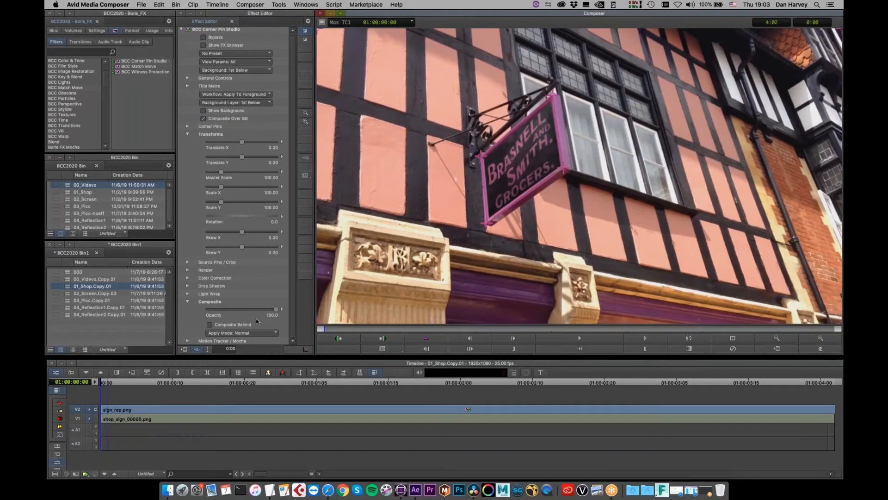
pyautogui.click(205, 302)
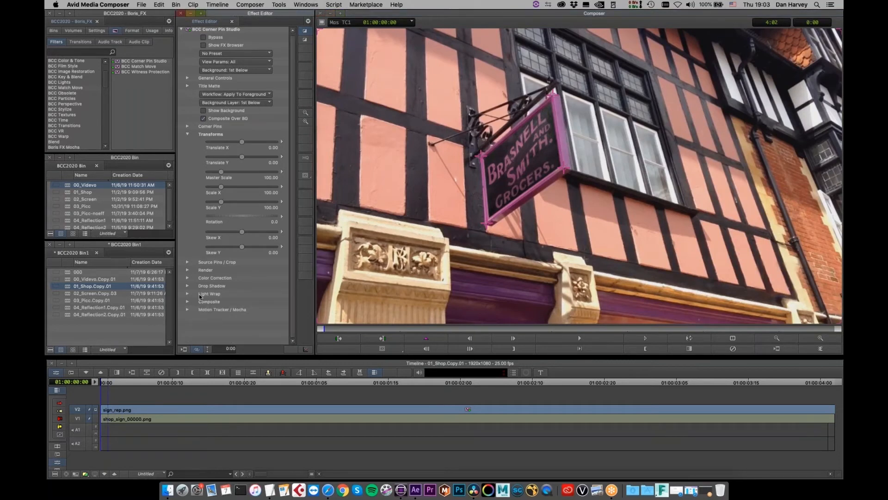
pyautogui.click(187, 302)
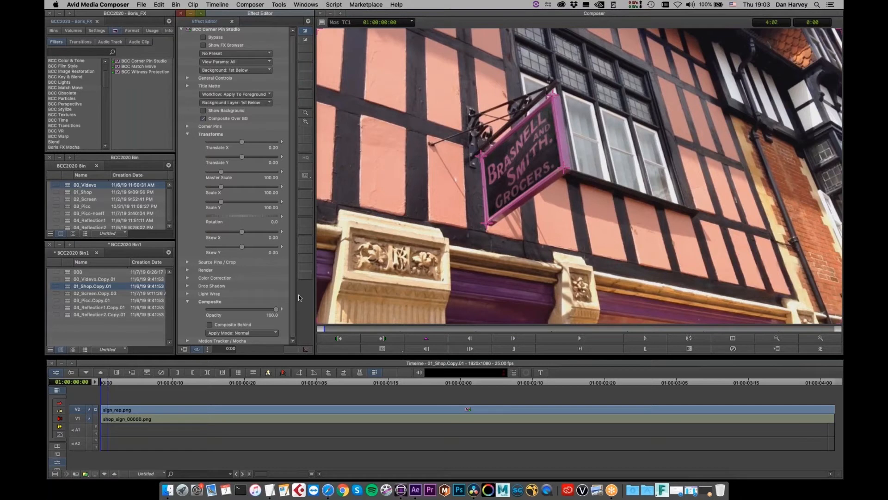
pyautogui.click(239, 333)
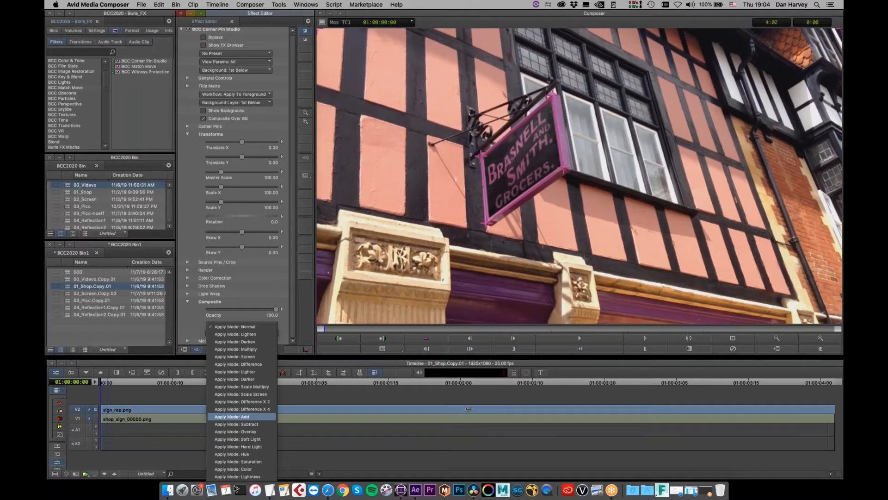
pyautogui.click(194, 315)
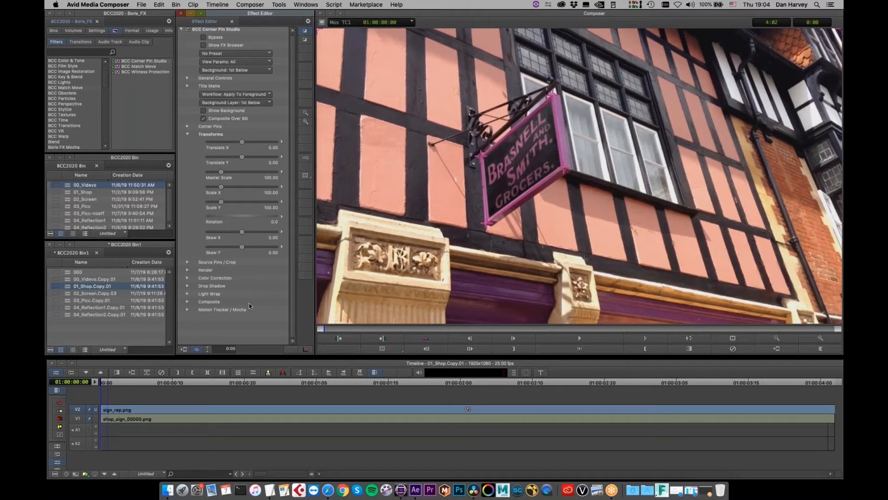
# Step: Review the Motion Tracker / Mocha corner offset settings and launch the Mocha motion tracker for the effect
pyautogui.click(187, 310)
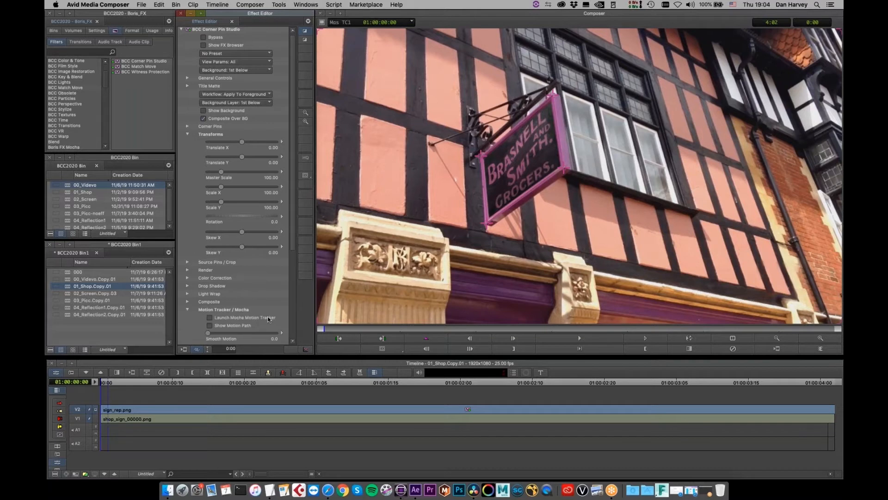
pyautogui.scroll(-3, 293, 52)
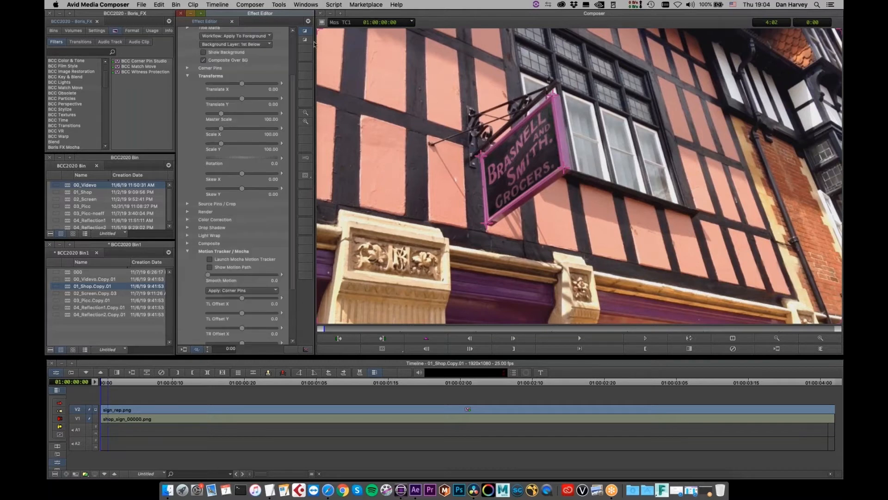
pyautogui.scroll(-3, 314, 289)
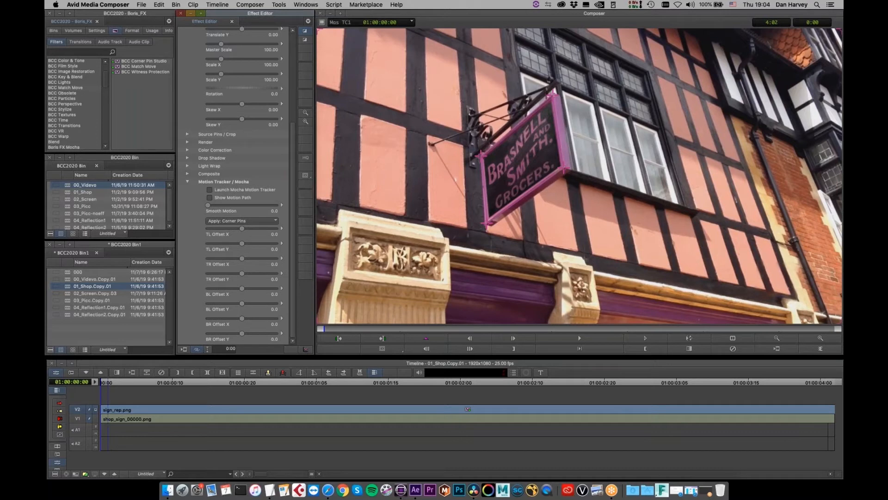
pyautogui.rightClick(243, 229)
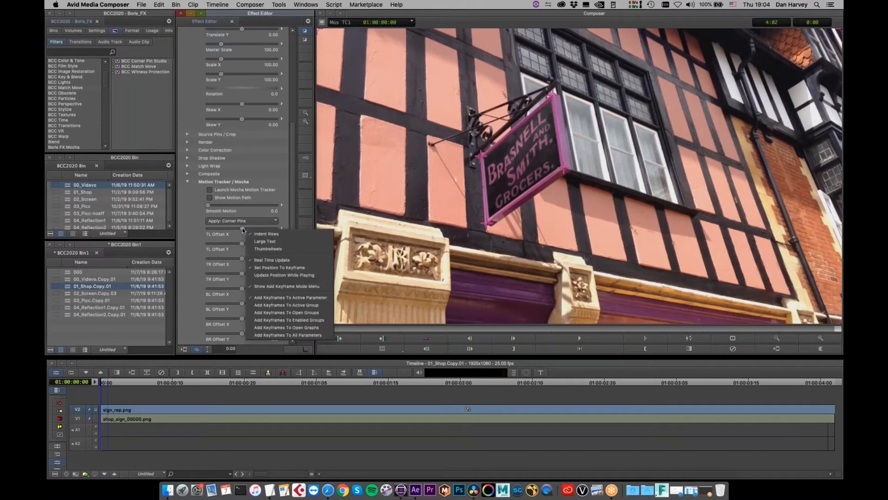
pyautogui.click(244, 229)
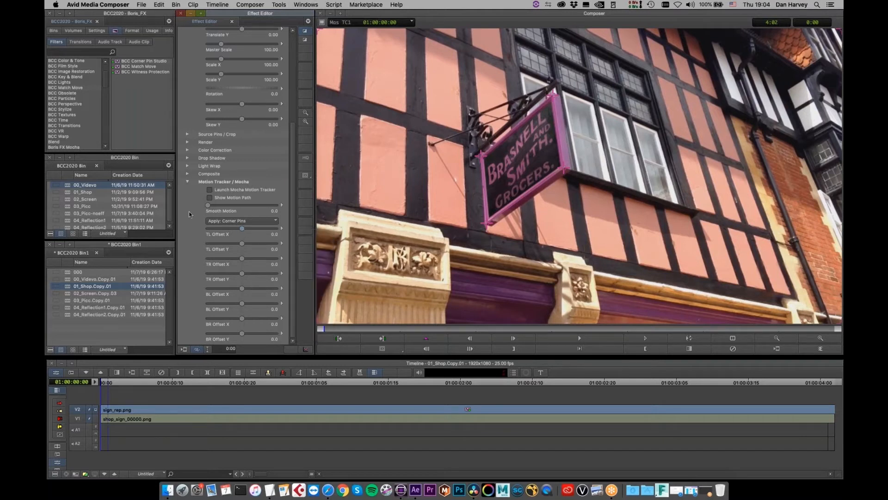
pyautogui.click(210, 190)
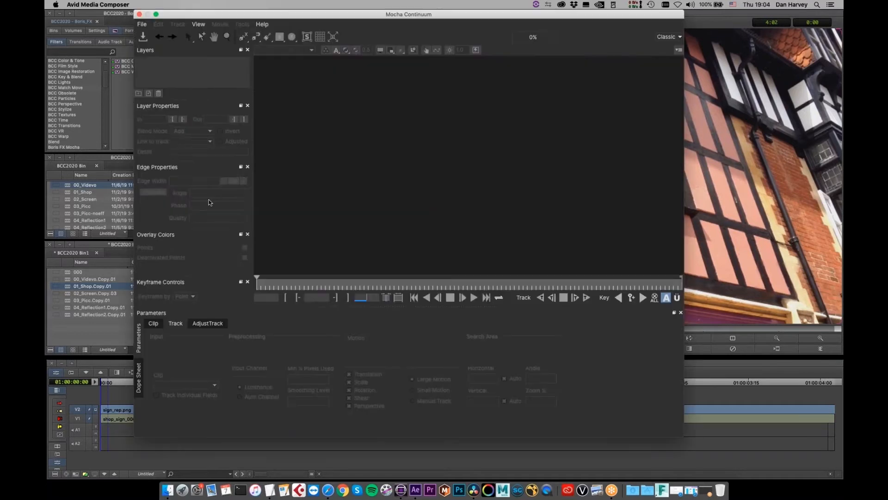
pyautogui.moveTo(452, 9); pyautogui.dragTo(447, 59)
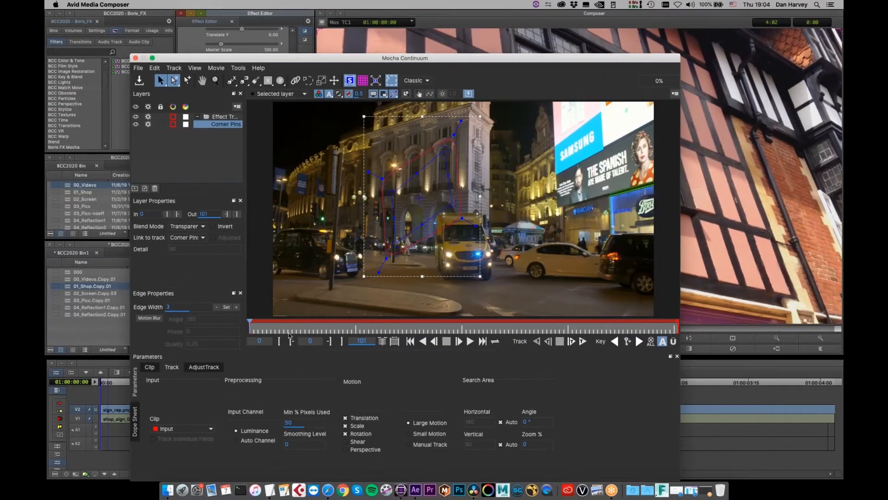
# Step: Check the shop footage in Mocha and fit the Corner Pins spline's four points around the hanging sign at frame 1
pyautogui.moveTo(252, 325); pyautogui.dragTo(330, 324)
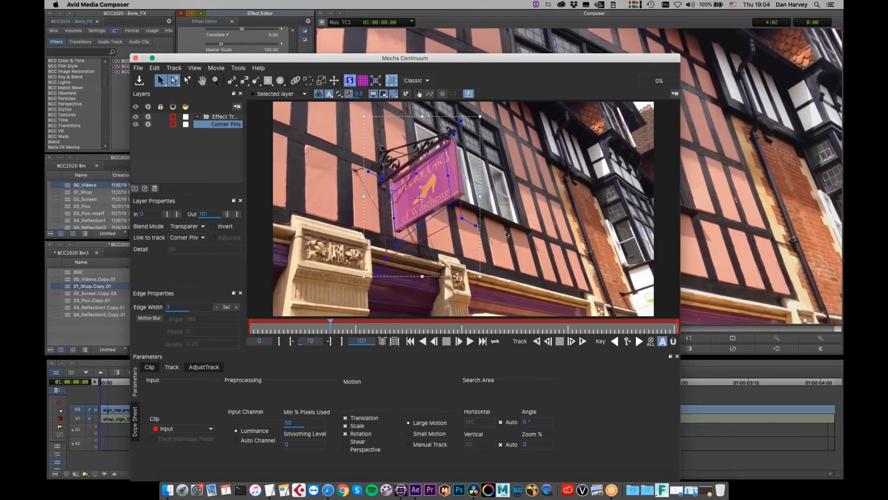
pyautogui.press('z')
pyautogui.moveTo(522, 220)
pyautogui.mouseDown()
pyautogui.moveTo(516, 180)
pyautogui.moveTo(537, 167)
pyautogui.moveTo(526, 217)
pyautogui.mouseUp()
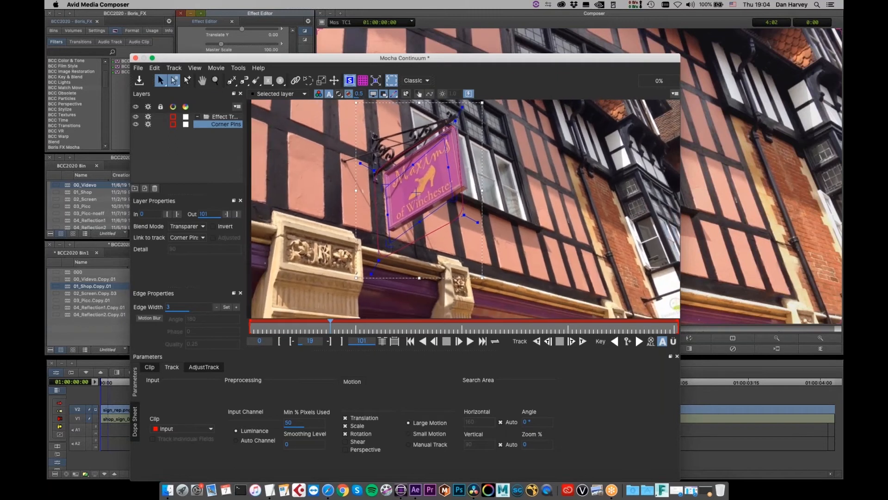
pyautogui.moveTo(329, 326); pyautogui.dragTo(250, 359)
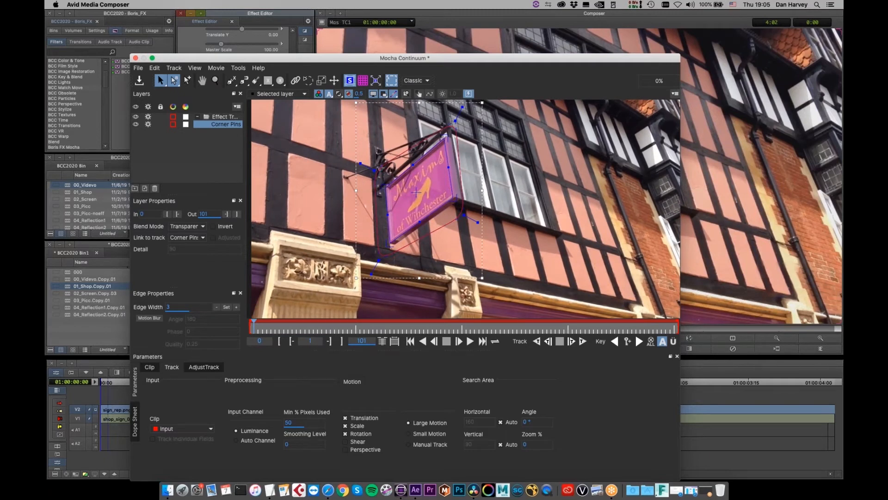
pyautogui.click(350, 80)
pyautogui.moveTo(463, 215); pyautogui.dragTo(458, 200)
pyautogui.moveTo(455, 121); pyautogui.dragTo(449, 132)
pyautogui.moveTo(374, 170); pyautogui.dragTo(386, 183)
pyautogui.moveTo(382, 258); pyautogui.dragTo(389, 248)
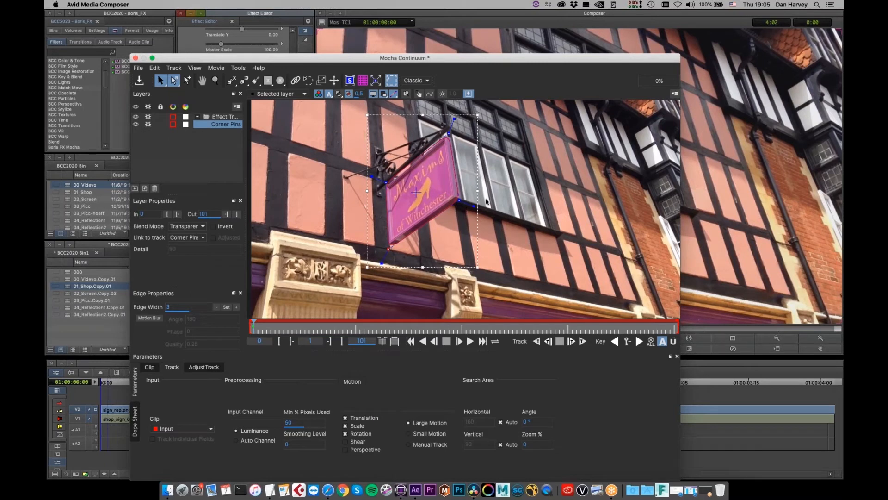
# Step: Adjust the spline's tangent handle near the sign's lower-right corner and tighten the four points against the sign's edges
pyautogui.moveTo(473, 206); pyautogui.dragTo(469, 202)
pyautogui.moveTo(471, 202)
pyautogui.mouseDown()
pyautogui.moveTo(458, 204)
pyautogui.moveTo(480, 203)
pyautogui.mouseUp()
pyautogui.press('super+a')
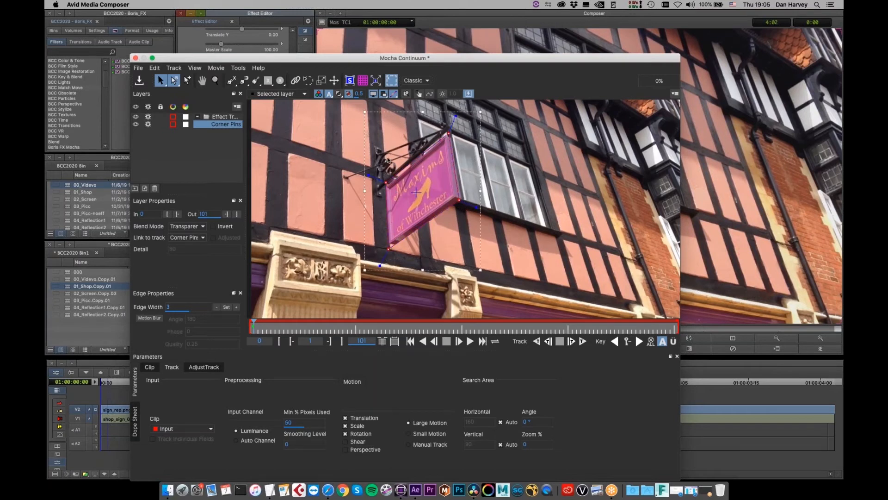
pyautogui.moveTo(385, 181); pyautogui.dragTo(386, 183)
pyautogui.moveTo(448, 132); pyautogui.dragTo(447, 135)
pyautogui.moveTo(459, 201); pyautogui.dragTo(455, 198)
pyautogui.moveTo(388, 249); pyautogui.dragTo(390, 243)
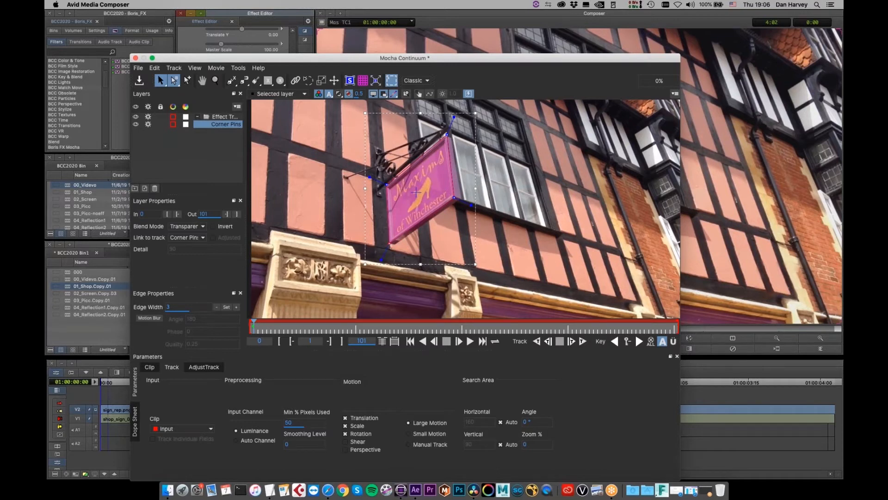
# Step: Toggle the planar surface display in Mocha to compare the corner-pin surface with the hanging sign
pyautogui.click(350, 94)
pyautogui.click(391, 95)
pyautogui.click(349, 79)
pyautogui.click(349, 78)
pyautogui.click(349, 79)
pyautogui.click(349, 81)
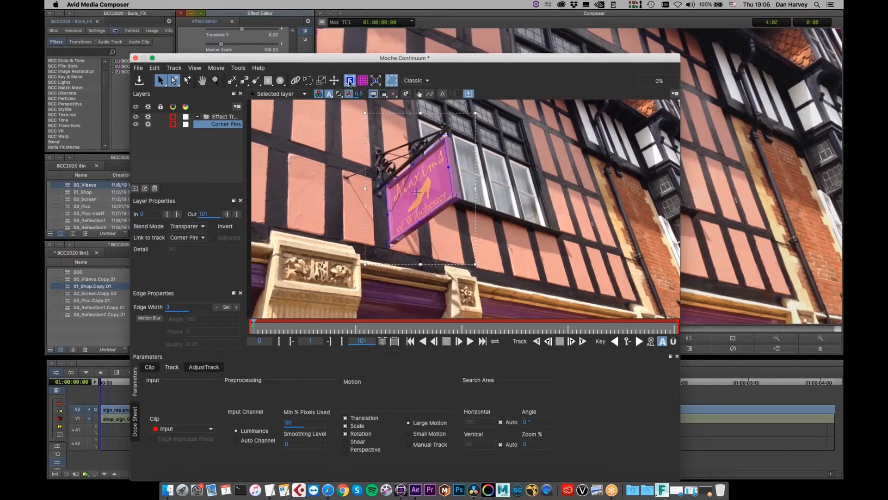
# Step: Try tracking the sign forward using only Translation, Scale and Rotation, and return to the start of the clip
pyautogui.click(383, 94)
pyautogui.click(583, 342)
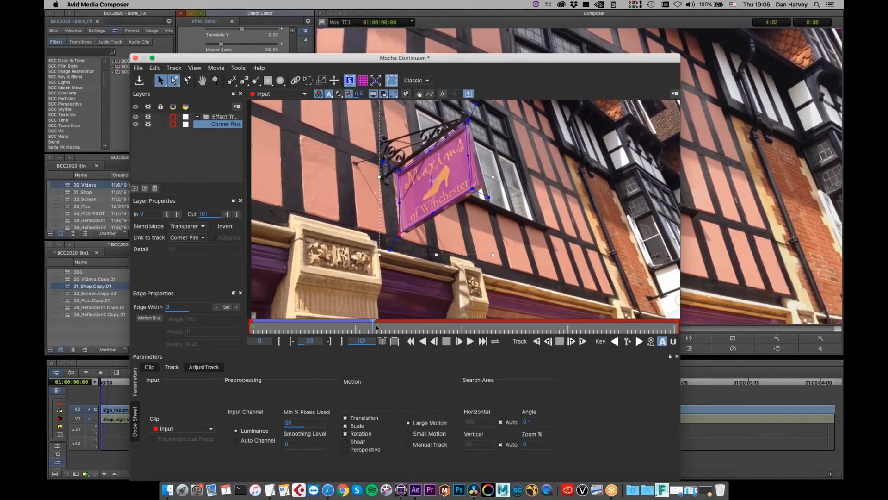
pyautogui.moveTo(372, 327); pyautogui.dragTo(249, 345)
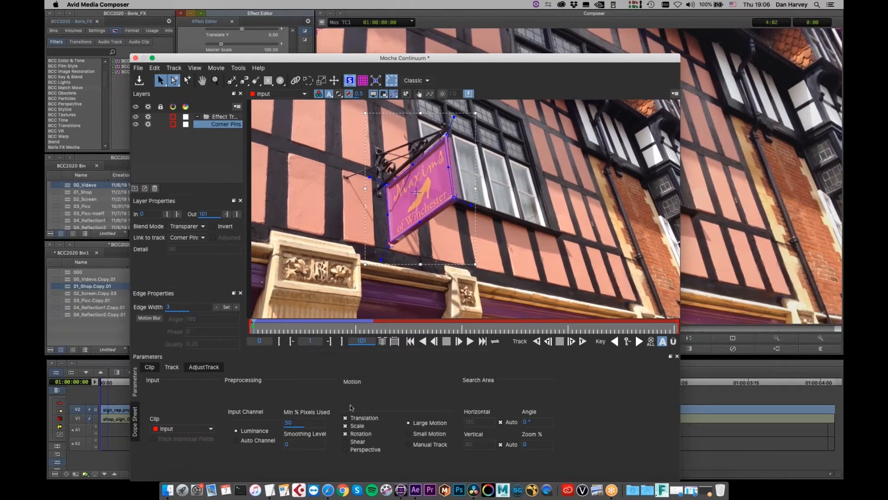
# Step: Enable Perspective motion, track the sign forward to frame 52, and save the Mocha track back to the effect for checking in the footage
pyautogui.click(345, 450)
pyautogui.click(582, 341)
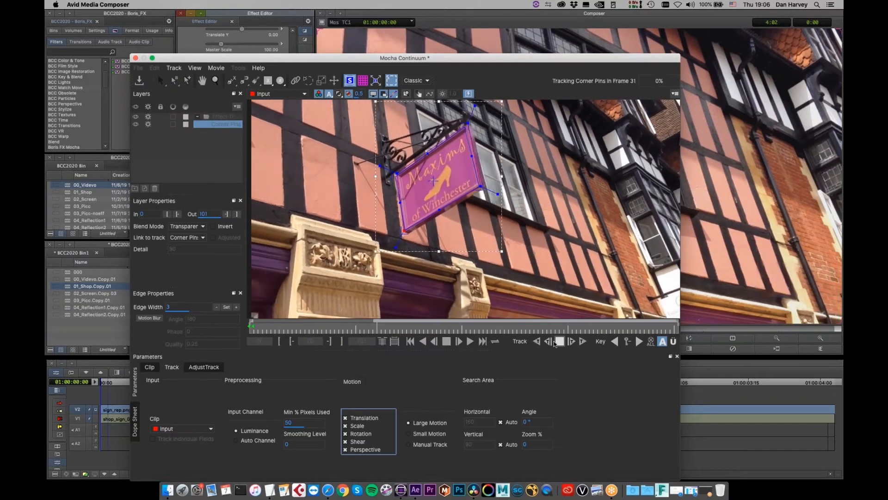
pyautogui.click(559, 341)
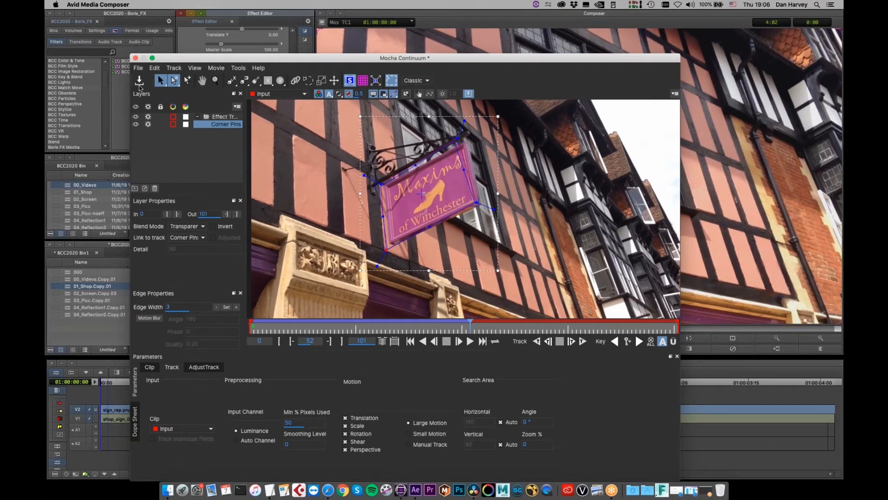
pyautogui.click(140, 83)
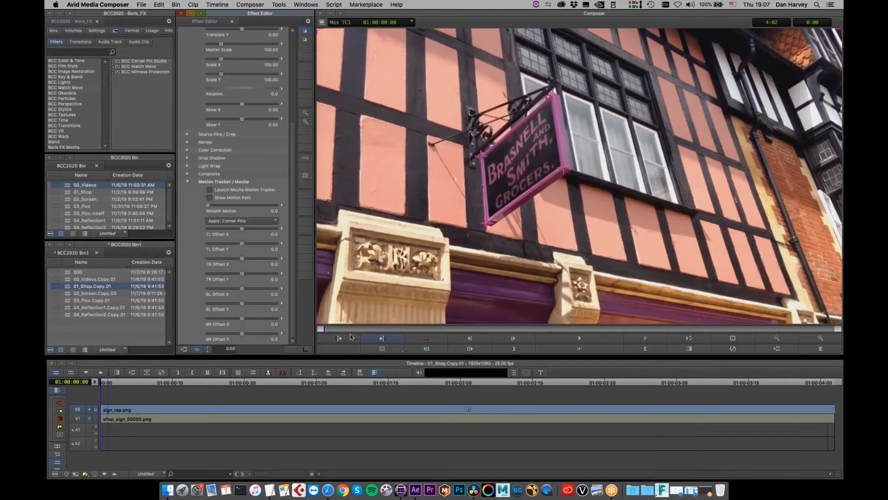
pyautogui.moveTo(339, 328); pyautogui.dragTo(375, 331)
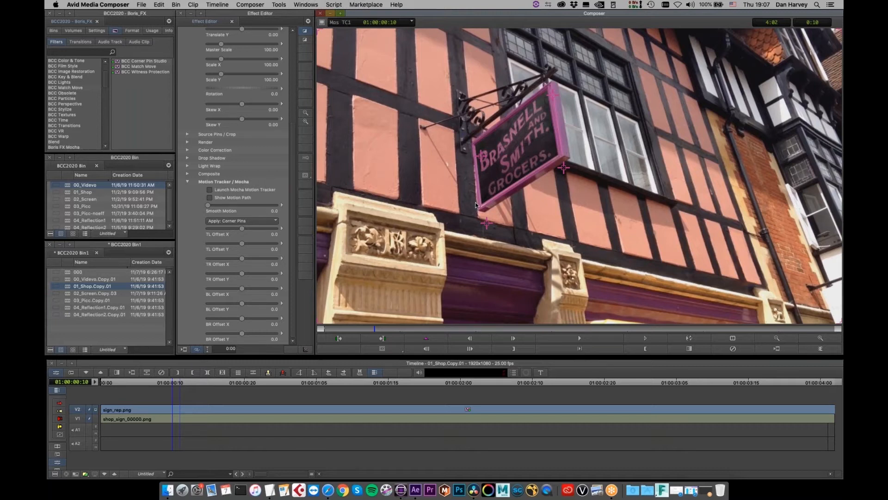
# Step: Open the 02_Screen.Copy.03 sequence and review the BorisFXWeb.png layer and the green-screen laptop footage beneath it
pyautogui.doubleClick(67, 293)
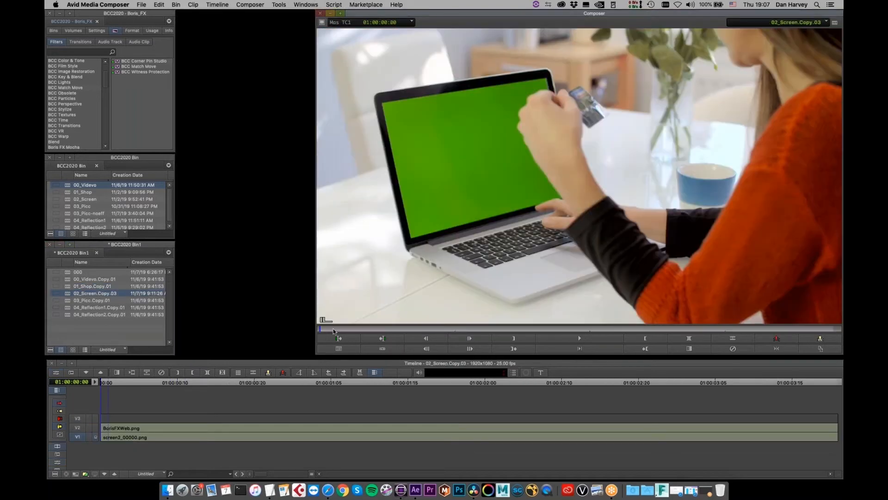
pyautogui.moveTo(327, 329); pyautogui.dragTo(276, 360)
pyautogui.click(95, 427)
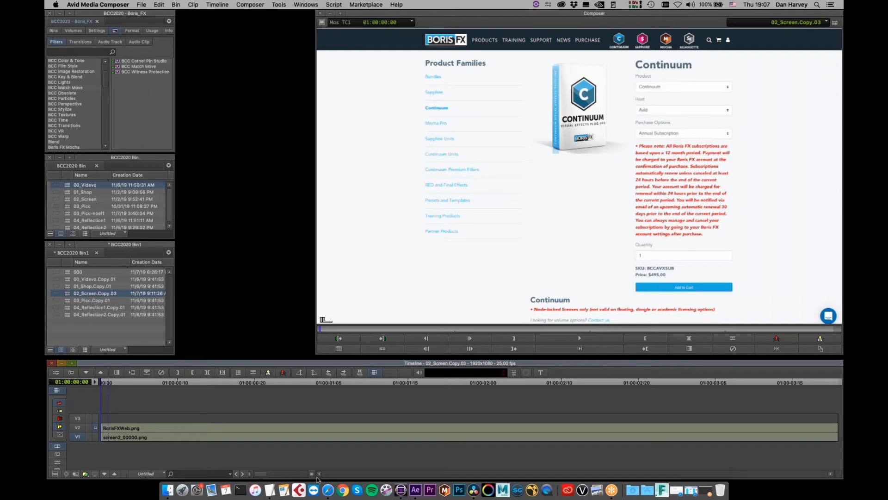
pyautogui.click(96, 435)
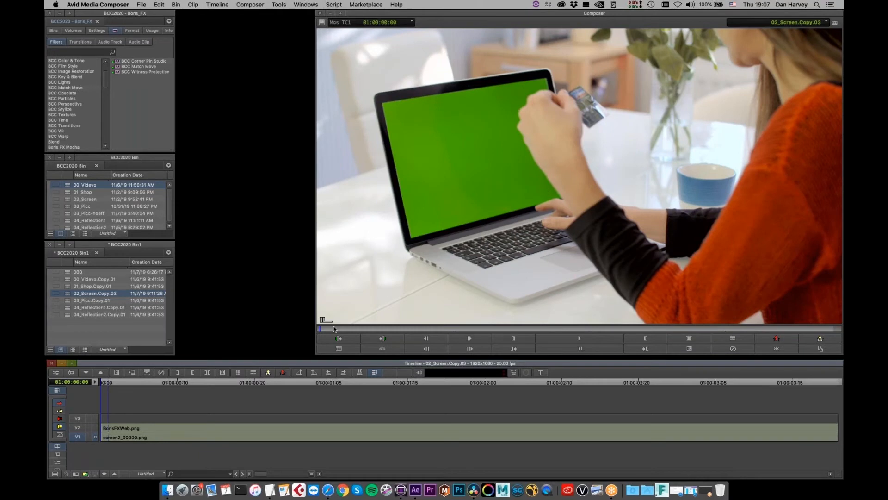
pyautogui.press('space')
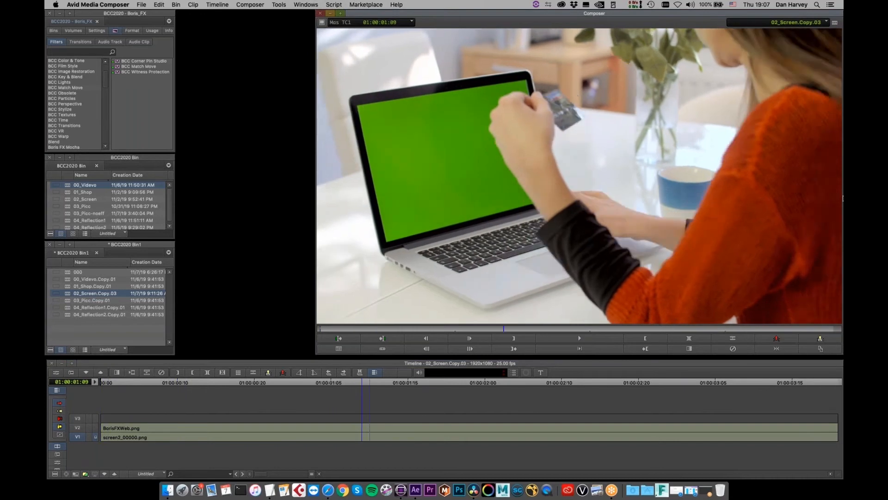
pyautogui.press('Home')
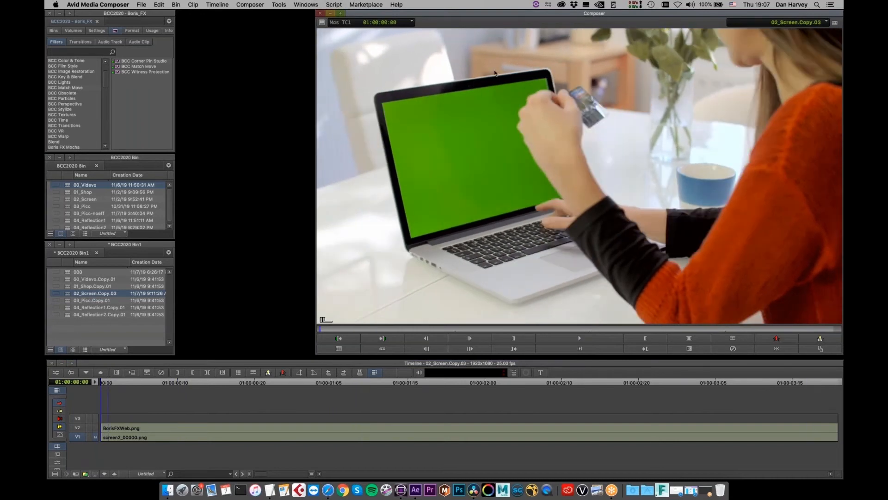
# Step: Apply BCC Corner Pin Studio to the BorisFXWeb.png clip on V2 and show its parameters in the Effect Editor
pyautogui.click(95, 428)
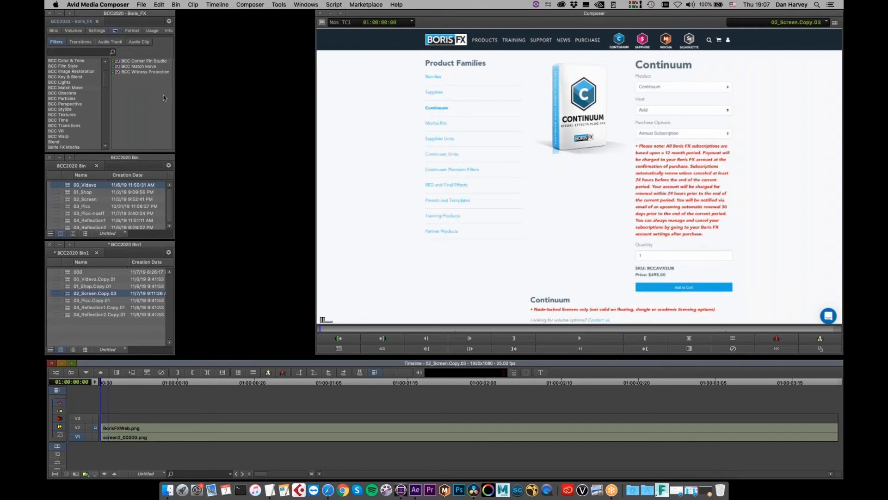
pyautogui.click(132, 77)
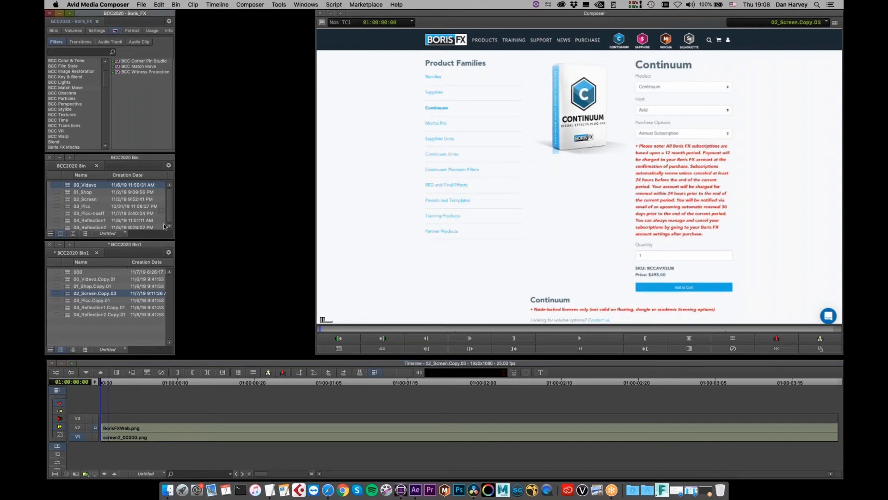
pyautogui.moveTo(178, 295); pyautogui.dragTo(190, 427)
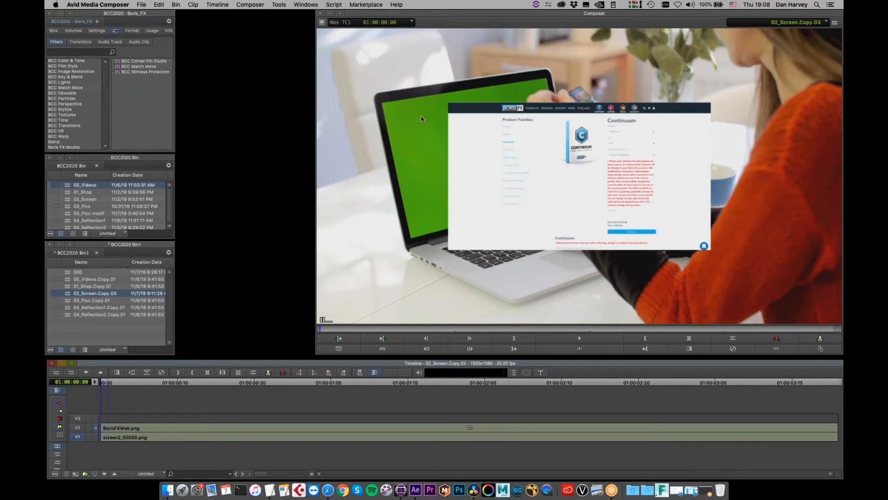
pyautogui.hotkey('shift', 'F10')
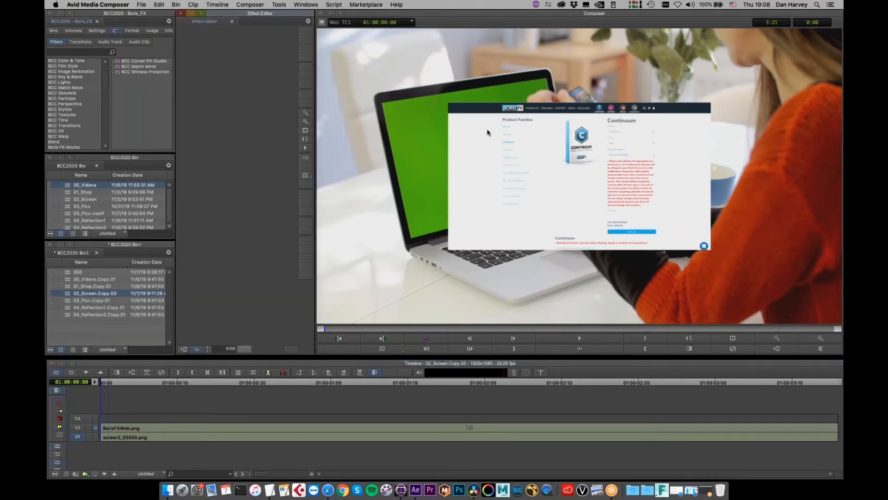
pyautogui.click(111, 431)
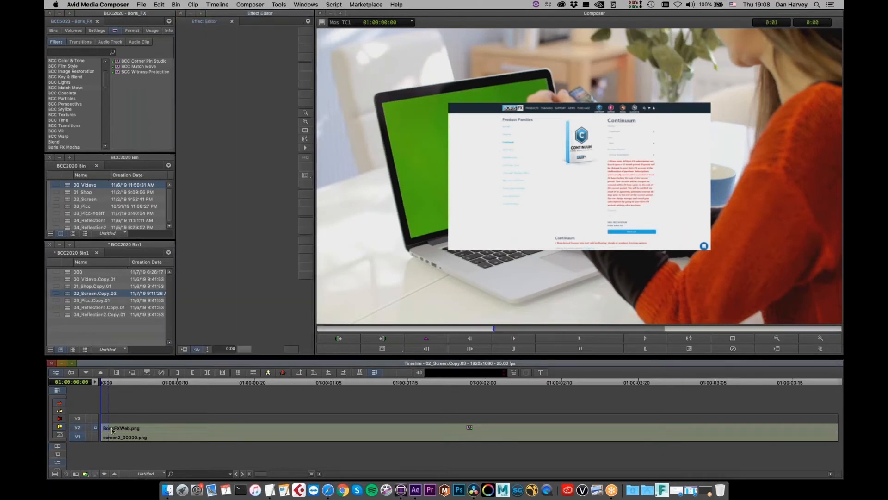
pyautogui.click(56, 373)
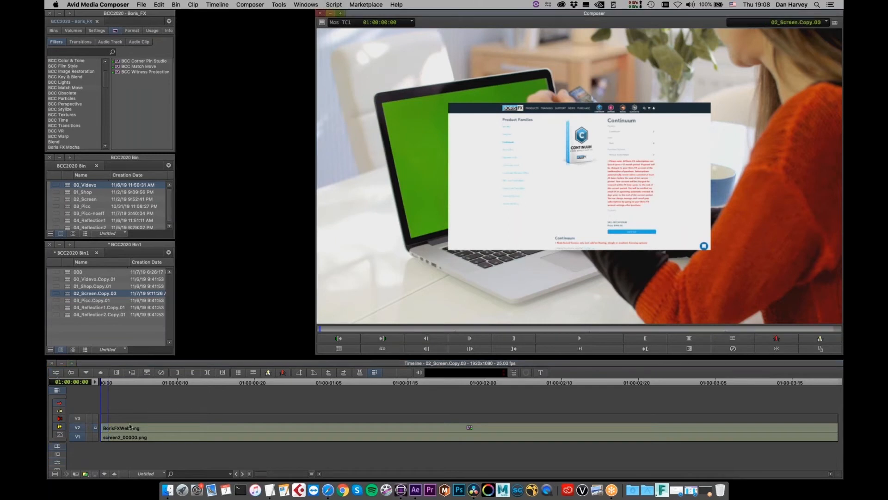
pyautogui.click(56, 373)
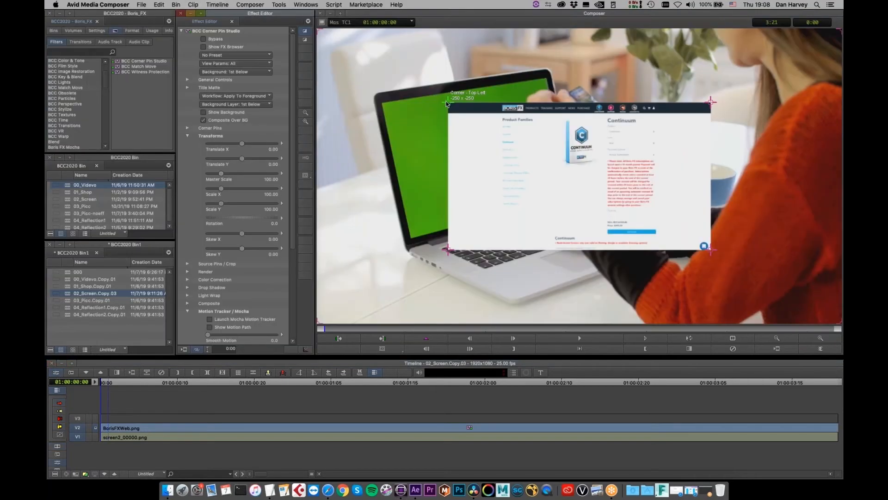
# Step: Pin the four corners of the web page image to the corners of the laptop's green screen
pyautogui.moveTo(447, 103); pyautogui.dragTo(381, 103)
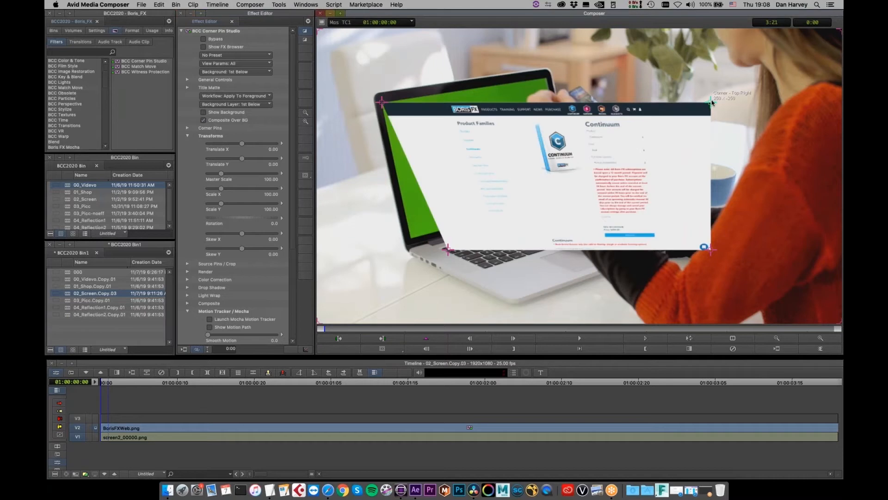
pyautogui.moveTo(712, 102); pyautogui.dragTo(546, 76)
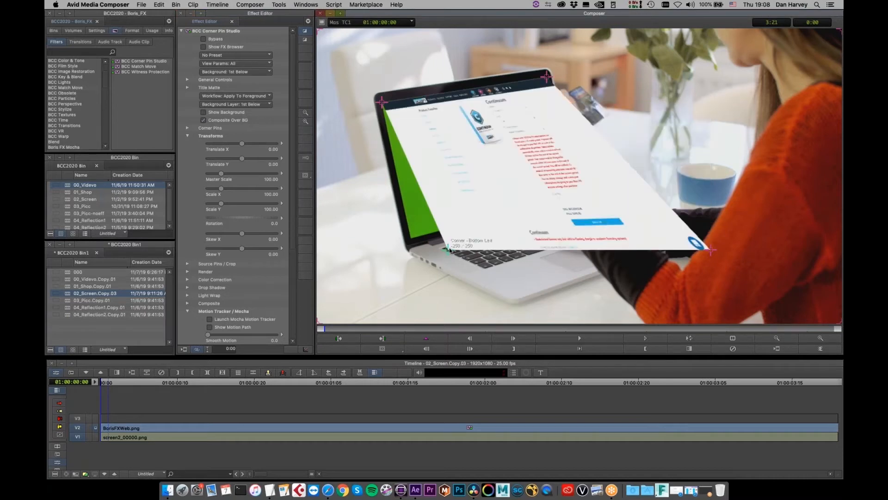
pyautogui.moveTo(448, 250); pyautogui.dragTo(410, 238)
pyautogui.moveTo(706, 247); pyautogui.dragTo(576, 192)
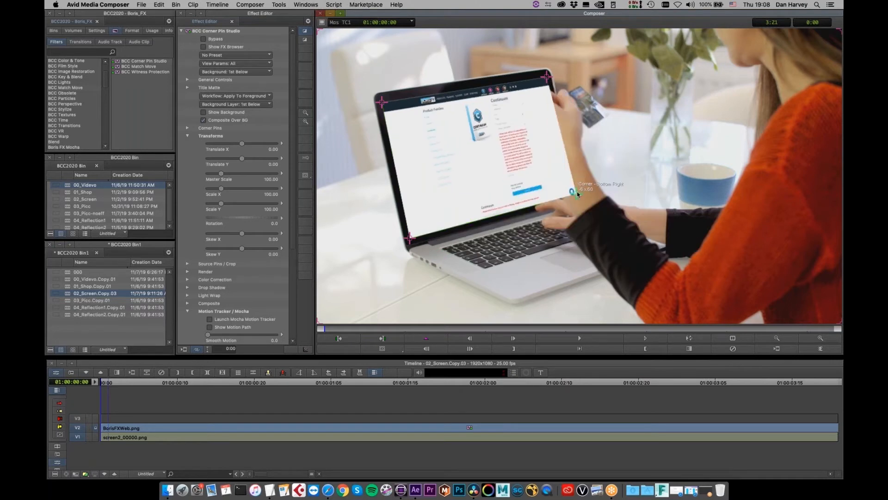
pyautogui.moveTo(409, 238); pyautogui.dragTo(410, 239)
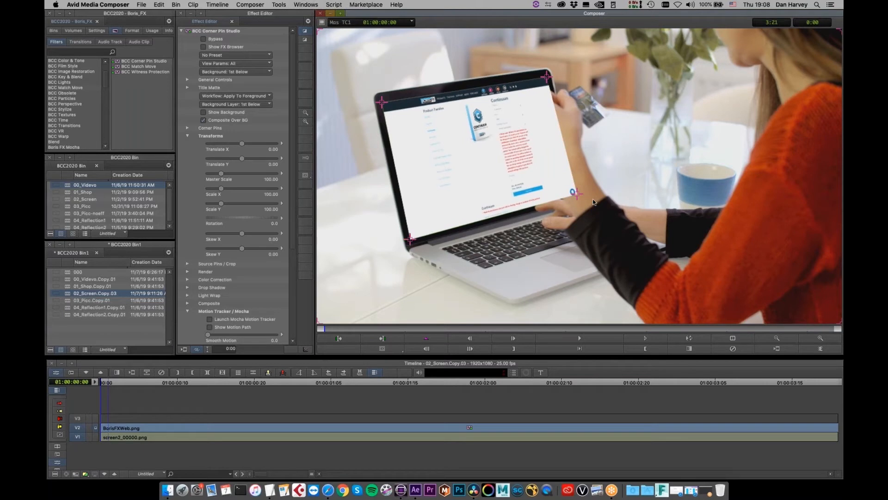
pyautogui.moveTo(576, 193); pyautogui.dragTo(576, 195)
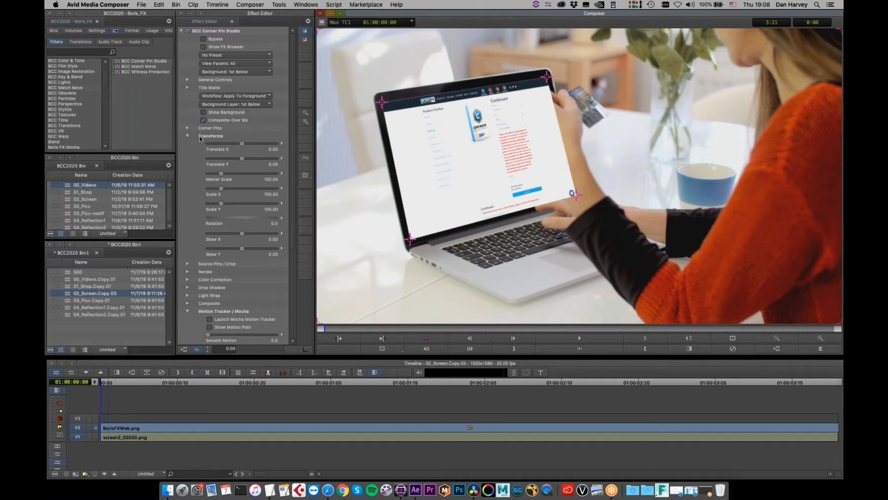
# Step: Test the Source - Top Left X Point, return it to -500, and enable Crop to Source Pins
pyautogui.click(187, 263)
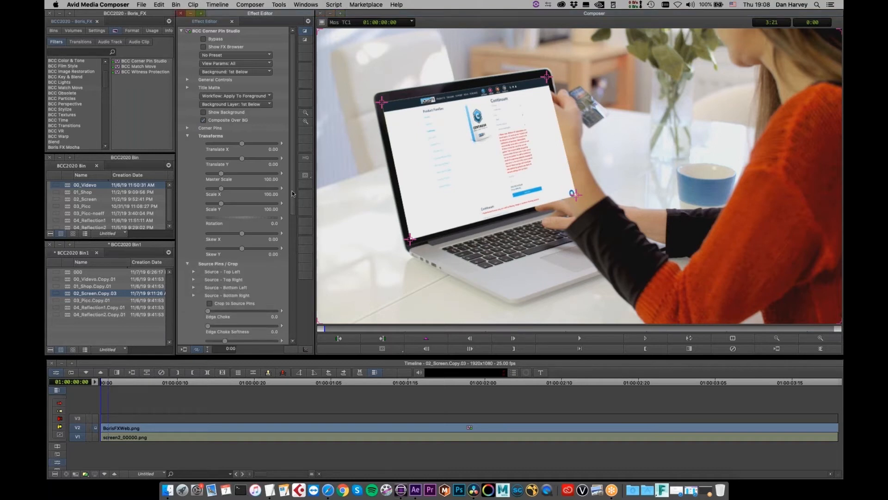
pyautogui.click(194, 272)
pyautogui.moveTo(231, 279); pyautogui.dragTo(234, 290)
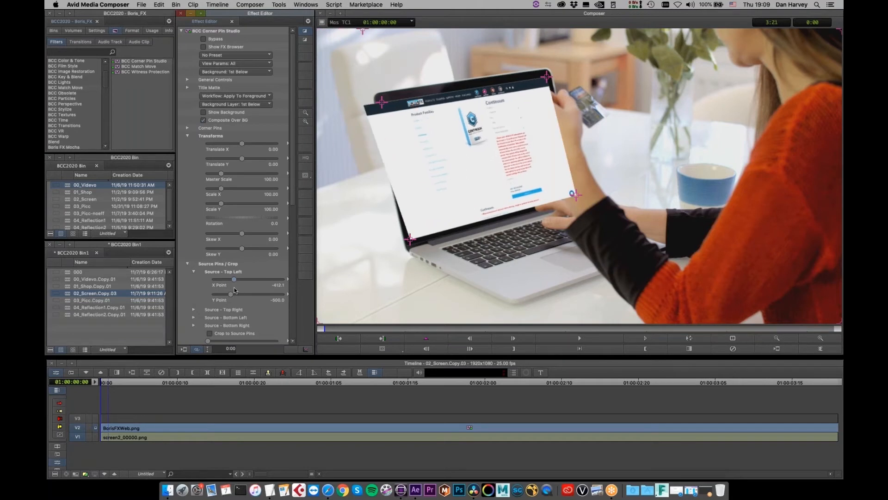
pyautogui.moveTo(233, 288); pyautogui.dragTo(234, 292)
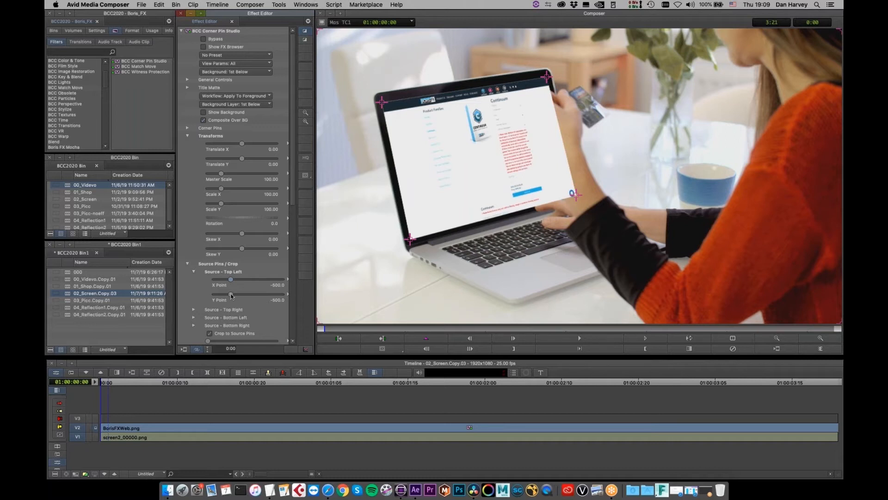
# Step: Set the Source - Top Left and Source - Top Right Y Points to -487 and nudge the web page's bottom-right corner pin inward
pyautogui.moveTo(231, 294); pyautogui.dragTo(253, 293)
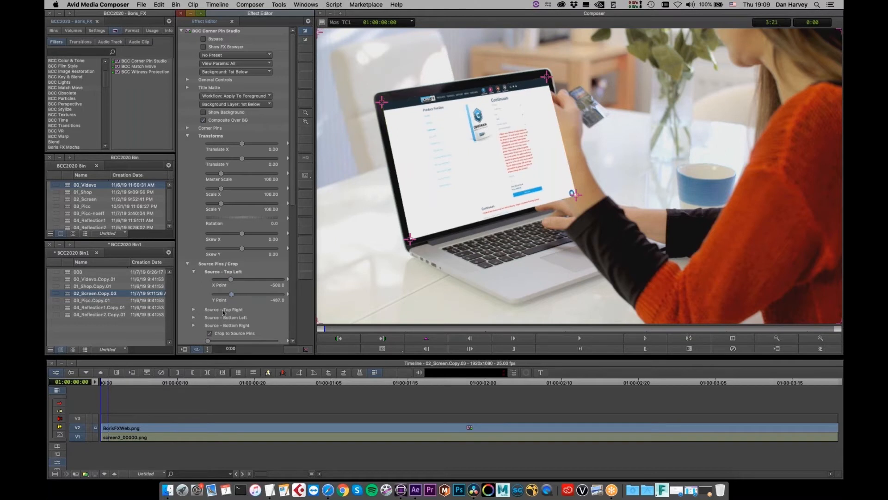
pyautogui.scroll(-4, 224, 313)
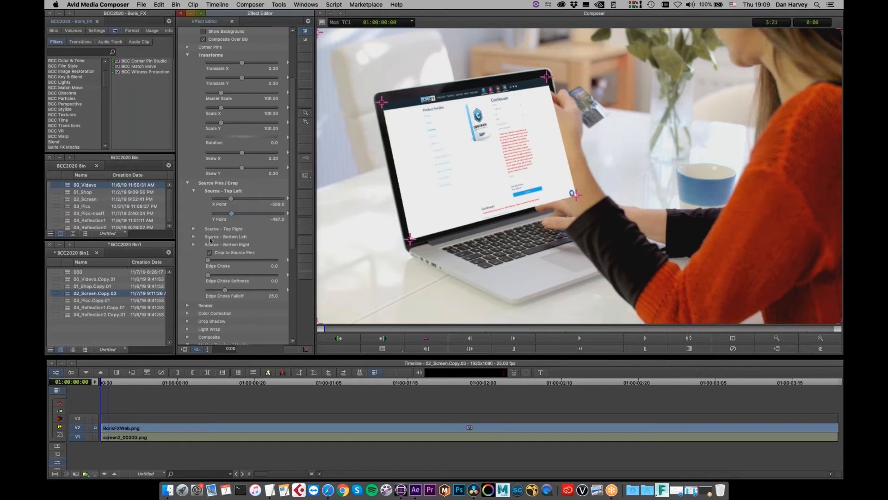
pyautogui.click(193, 229)
pyautogui.moveTo(232, 252); pyautogui.dragTo(233, 252)
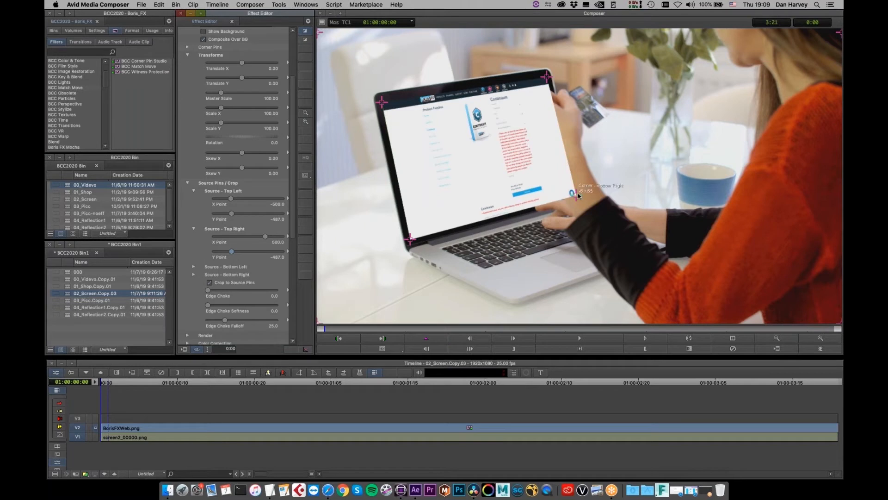
pyautogui.click(576, 194)
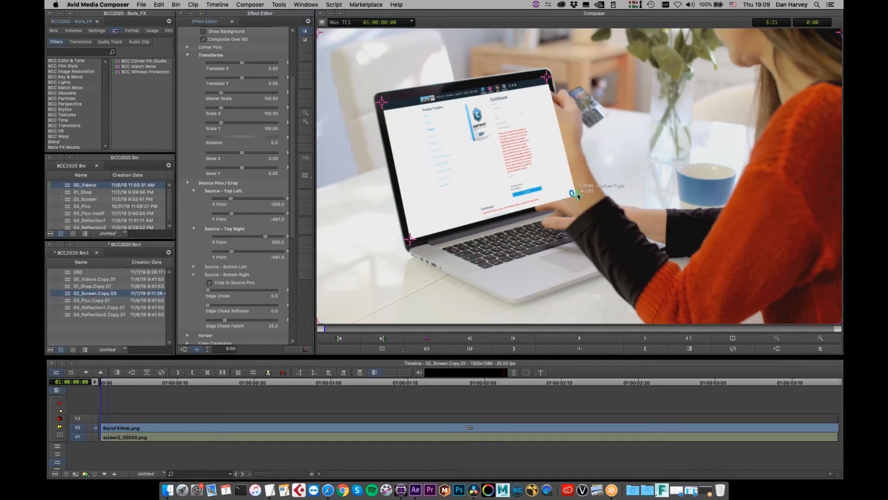
pyautogui.moveTo(577, 194); pyautogui.dragTo(575, 194)
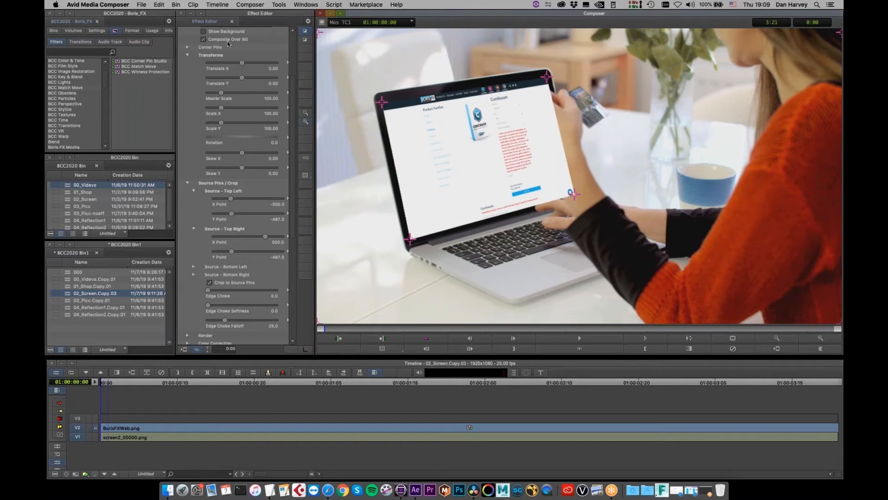
# Step: Collapse the Transforms and Source Pins / Crop parameters and launch the Mocha motion tracker for the laptop shot
pyautogui.click(188, 55)
pyautogui.click(188, 64)
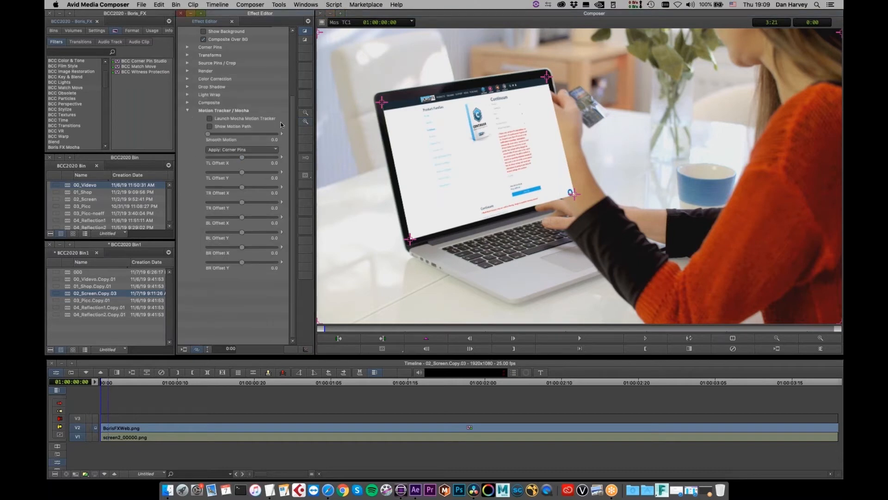
pyautogui.click(209, 119)
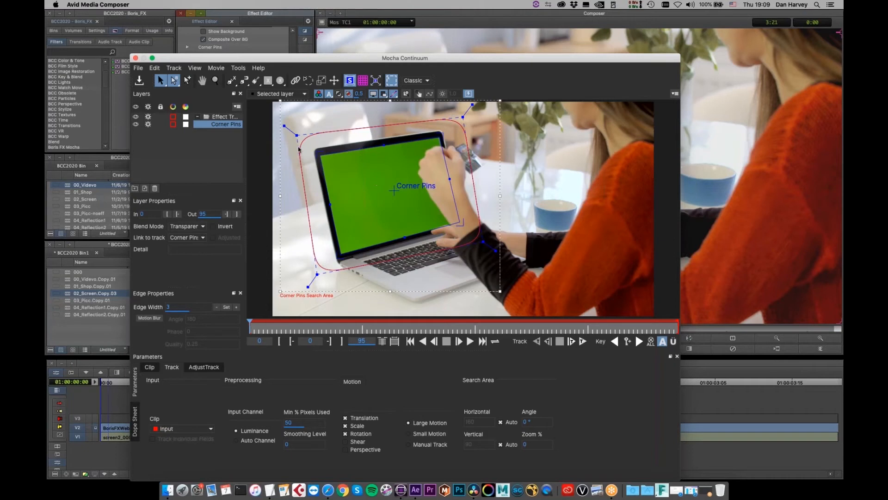
# Step: Fit the four corners of the Corner Pins tracking shape to the outer edges of the laptop's screen bezel
pyautogui.moveTo(308, 287); pyautogui.dragTo(338, 262)
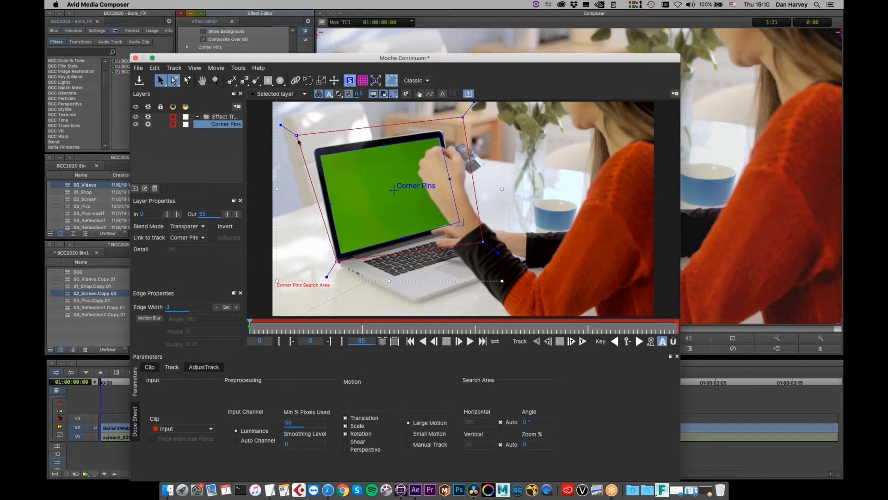
pyautogui.moveTo(297, 136); pyautogui.dragTo(312, 148)
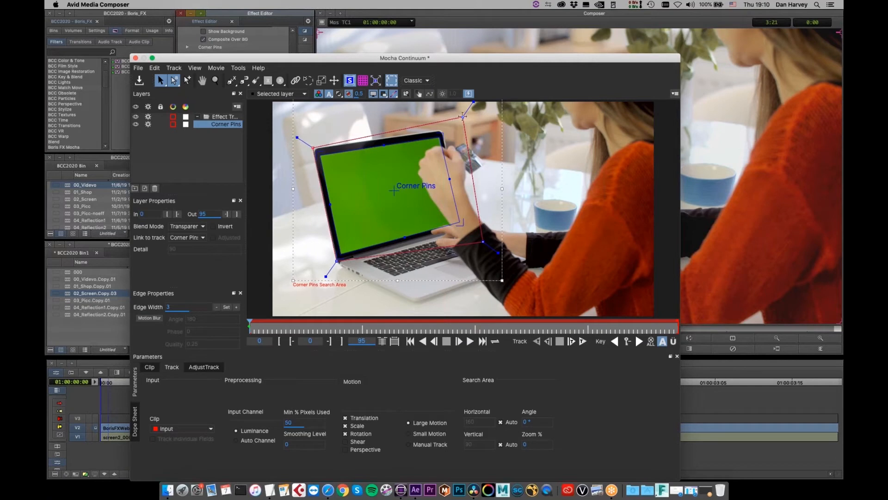
pyautogui.moveTo(451, 120); pyautogui.dragTo(443, 129)
pyautogui.moveTo(483, 241); pyautogui.dragTo(465, 226)
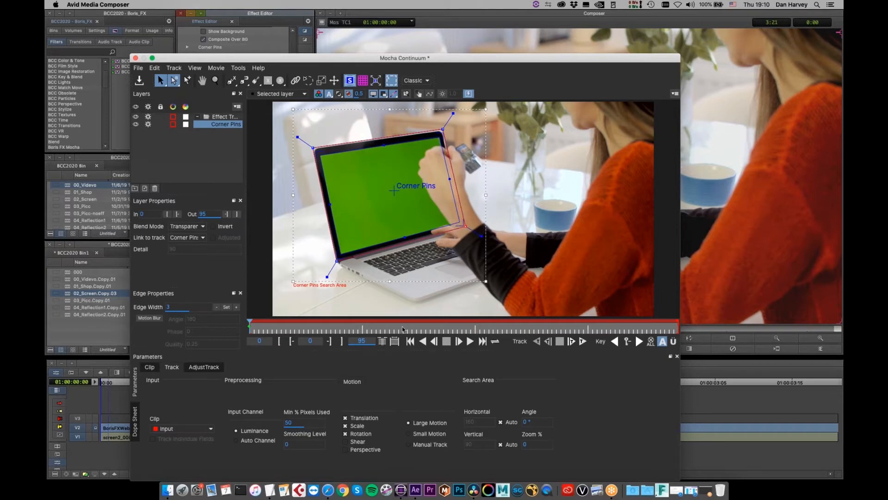
# Step: Draw a freehand mask around the woman's hand and credit card on a new layer at frame 1, refining its upper edge
pyautogui.moveTo(263, 328)
pyautogui.mouseDown()
pyautogui.moveTo(561, 328)
pyautogui.moveTo(254, 328)
pyautogui.mouseUp()
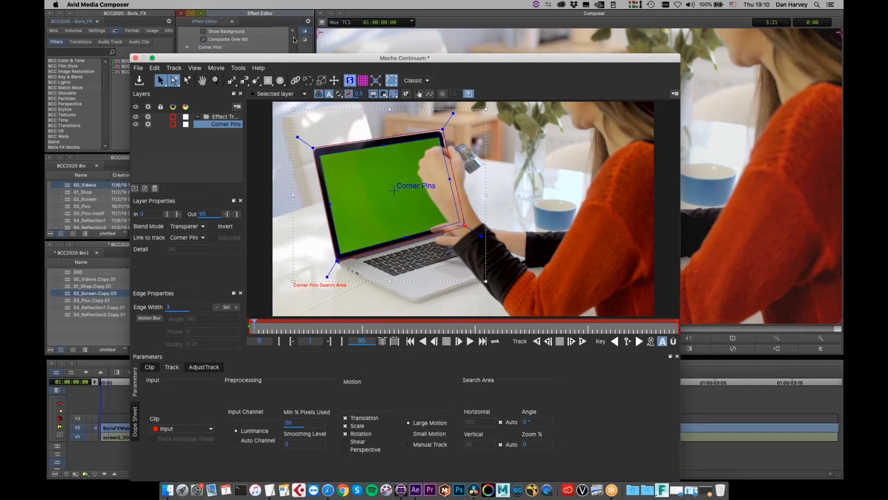
pyautogui.click(244, 81)
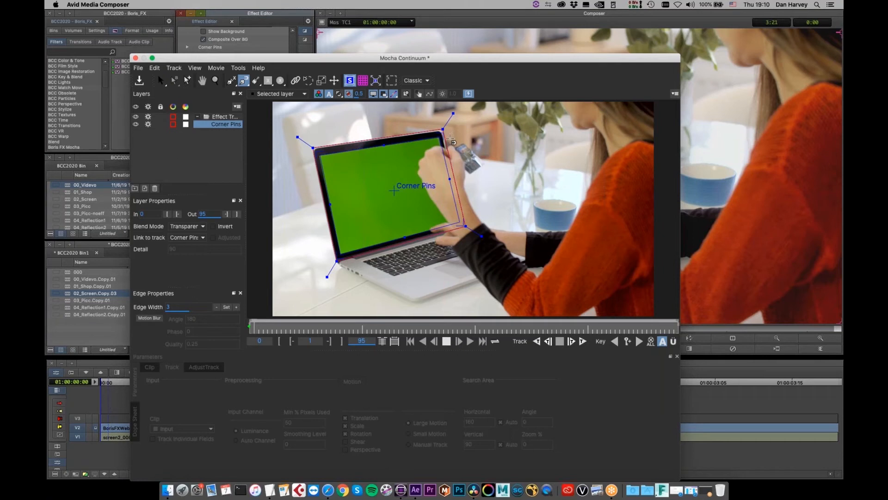
pyautogui.moveTo(451, 140)
pyautogui.mouseDown()
pyautogui.moveTo(420, 148)
pyautogui.moveTo(410, 175)
pyautogui.moveTo(456, 237)
pyautogui.moveTo(482, 226)
pyautogui.moveTo(468, 178)
pyautogui.moveTo(493, 164)
pyautogui.moveTo(470, 134)
pyautogui.moveTo(472, 123)
pyautogui.mouseUp()
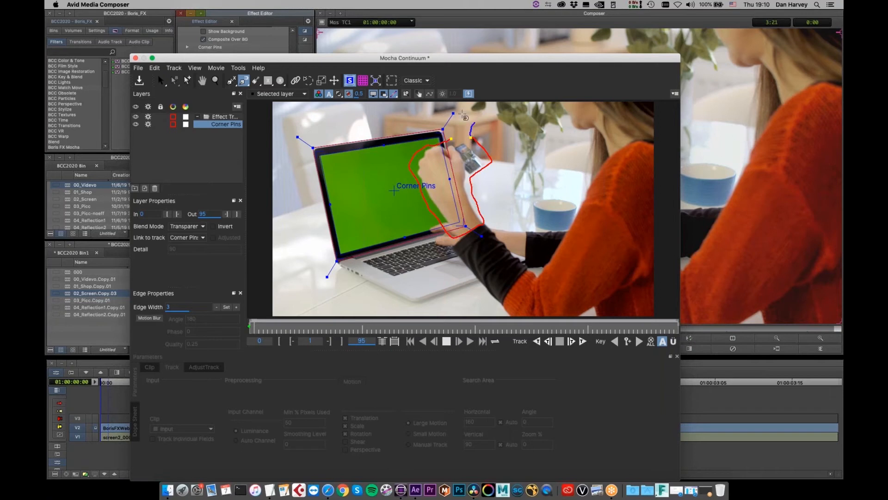
pyautogui.rightClick(464, 130)
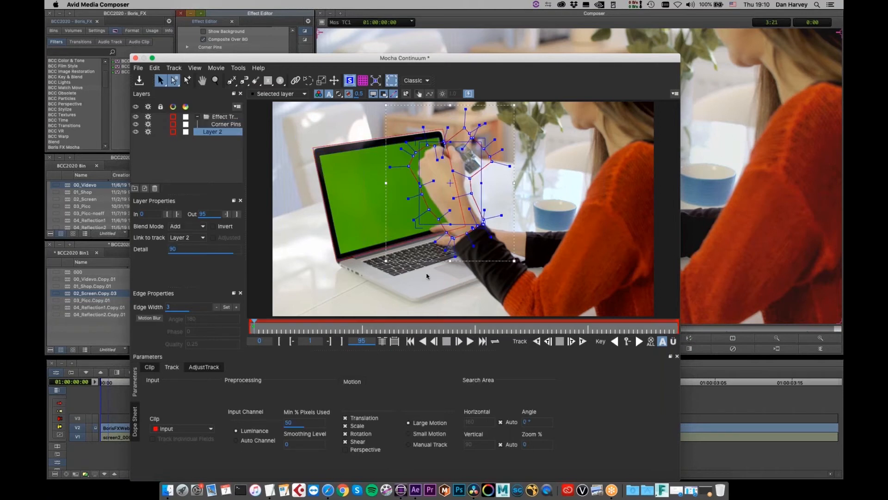
pyautogui.moveTo(465, 128); pyautogui.dragTo(459, 135)
# Step: Reposition the hand mask to follow the hand at frames 25, 43, 55, once more near the end, and at frame 95
pyautogui.moveTo(259, 329); pyautogui.dragTo(362, 329)
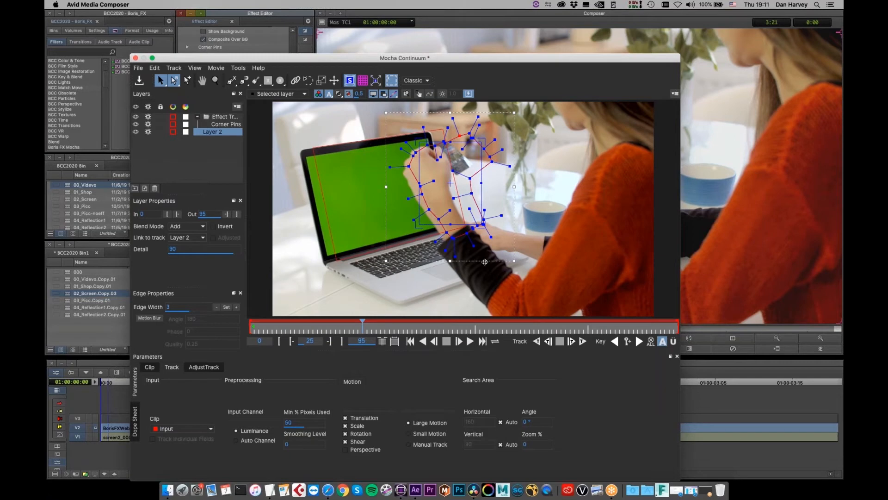
pyautogui.moveTo(484, 262); pyautogui.dragTo(474, 266)
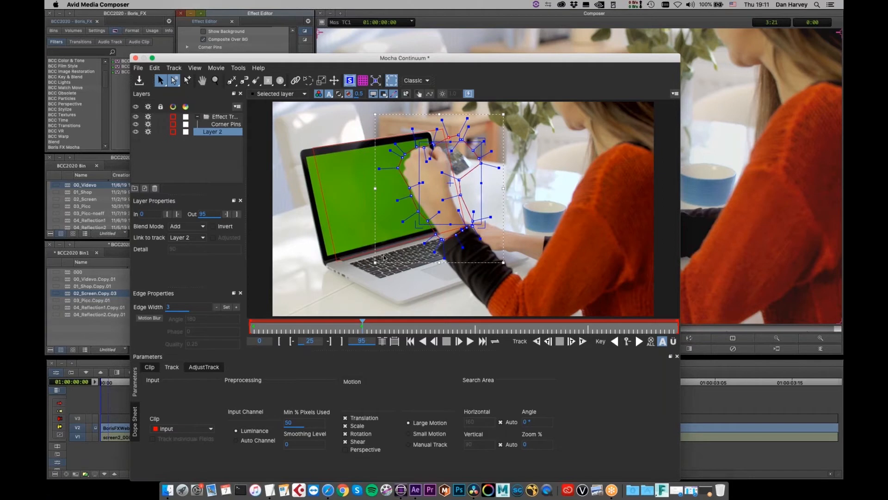
pyautogui.moveTo(355, 331); pyautogui.dragTo(442, 325)
pyautogui.moveTo(482, 260); pyautogui.dragTo(469, 261)
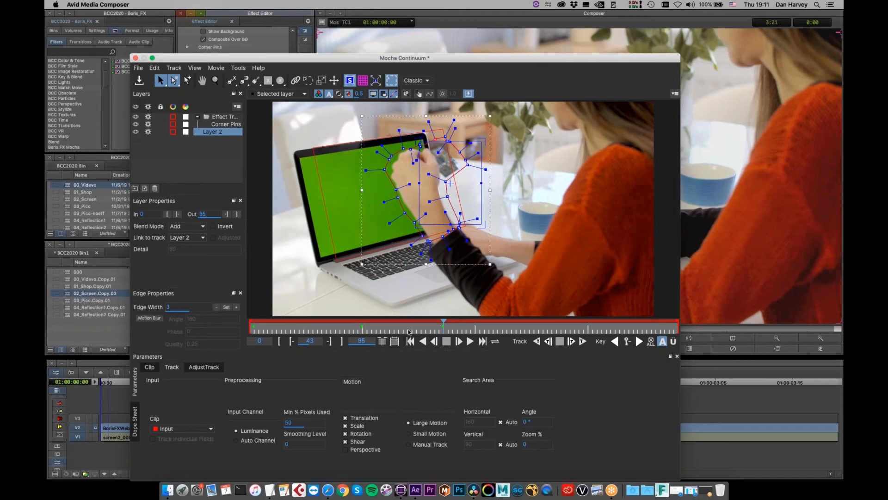
pyautogui.moveTo(443, 321); pyautogui.dragTo(496, 323)
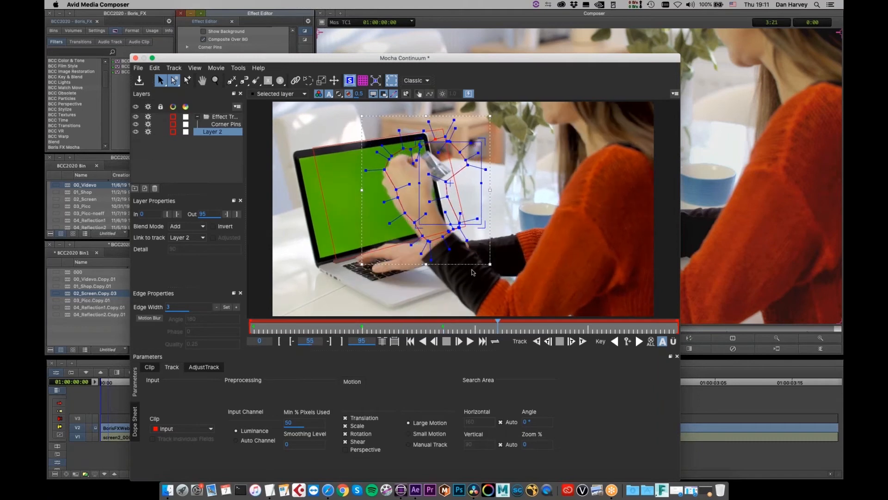
pyautogui.moveTo(467, 264); pyautogui.dragTo(459, 270)
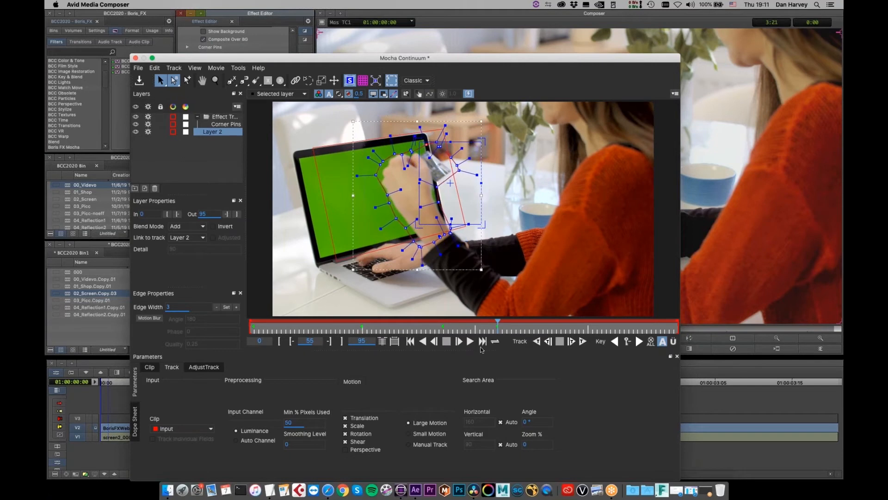
pyautogui.moveTo(527, 325); pyautogui.dragTo(620, 325)
pyautogui.moveTo(471, 269); pyautogui.dragTo(474, 268)
pyautogui.moveTo(620, 325); pyautogui.dragTo(678, 325)
pyautogui.moveTo(459, 273); pyautogui.dragTo(458, 274)
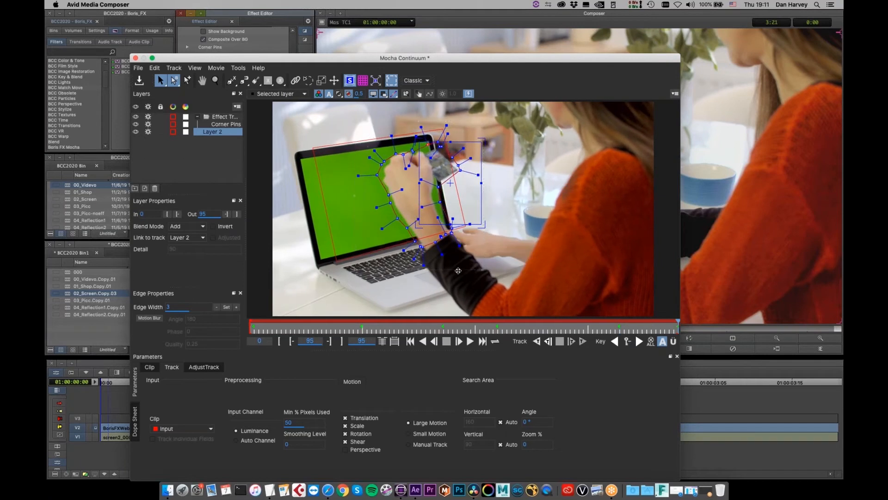
# Step: Return to the first frame and move Layer 2 above Corner Pins in the layer stack
pyautogui.click(220, 125)
pyautogui.click(410, 341)
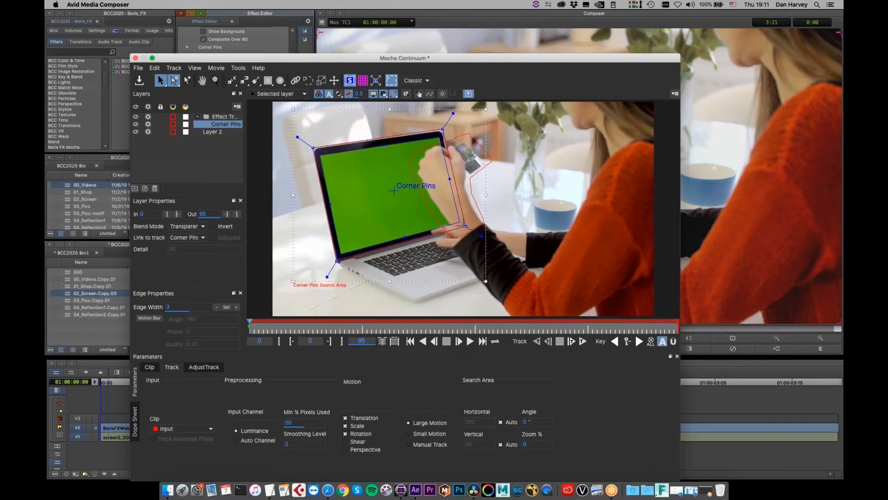
pyautogui.click(215, 133)
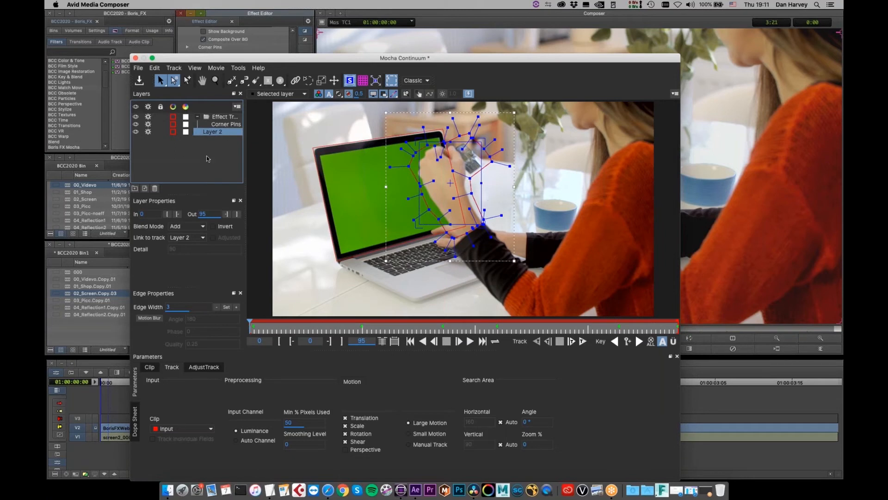
pyautogui.moveTo(214, 132); pyautogui.dragTo(223, 127)
pyautogui.click(221, 124)
pyautogui.click(223, 133)
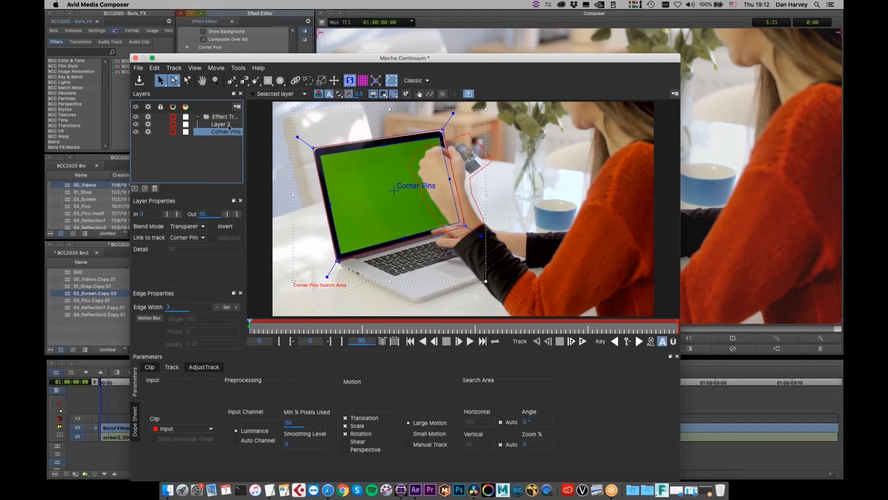
# Step: Turn on the matte overlay, set it to Selected track mattes, and check the hand cutout of both layers across the shot
pyautogui.click(342, 96)
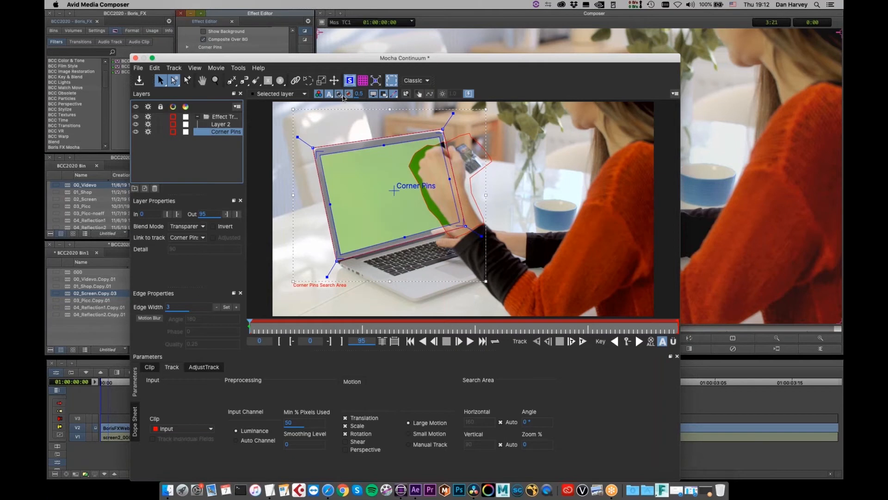
pyautogui.click(342, 98)
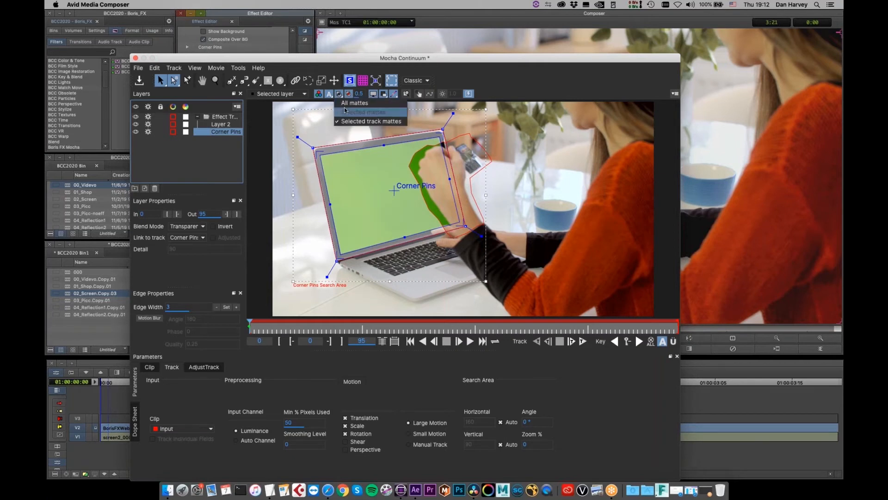
pyautogui.click(345, 111)
pyautogui.click(342, 96)
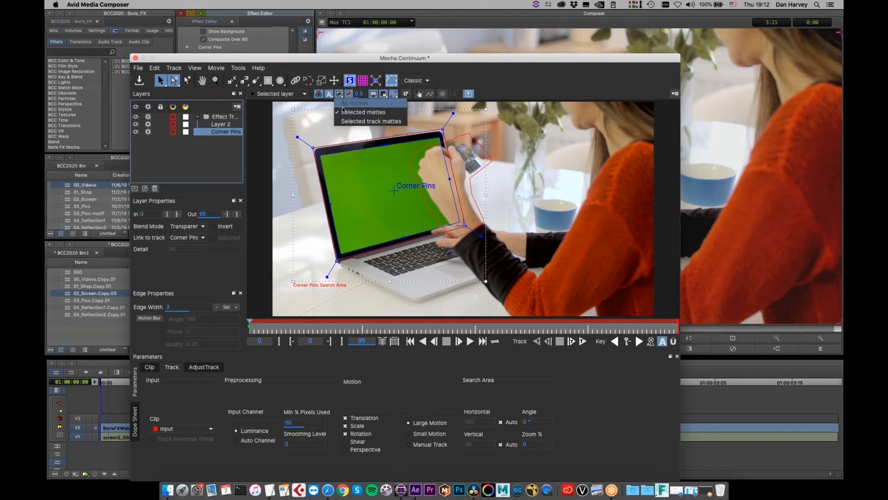
pyautogui.click(347, 121)
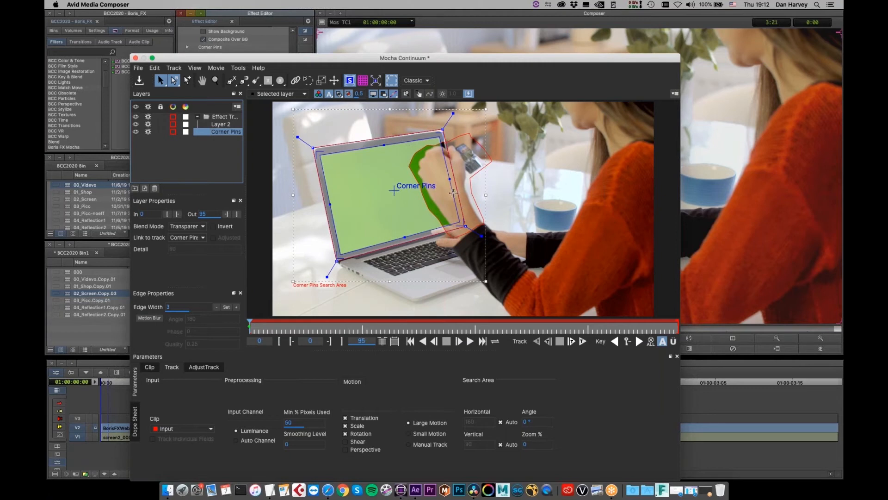
pyautogui.click(221, 124)
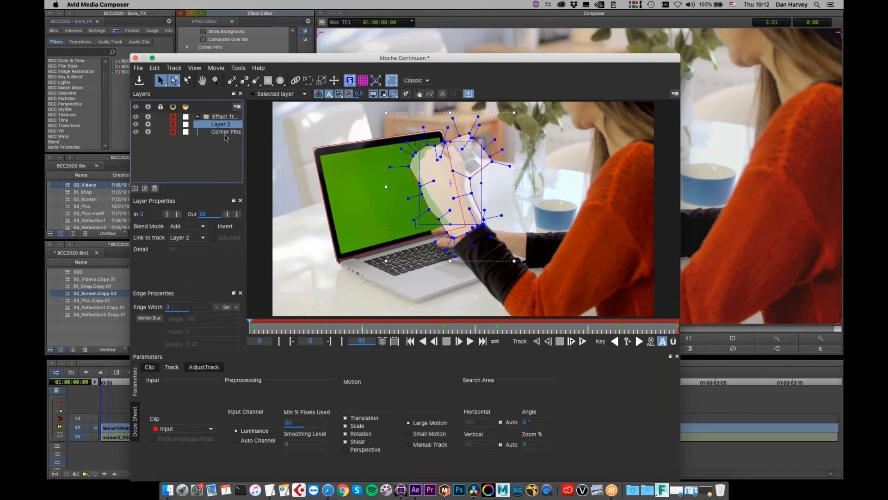
pyautogui.click(225, 132)
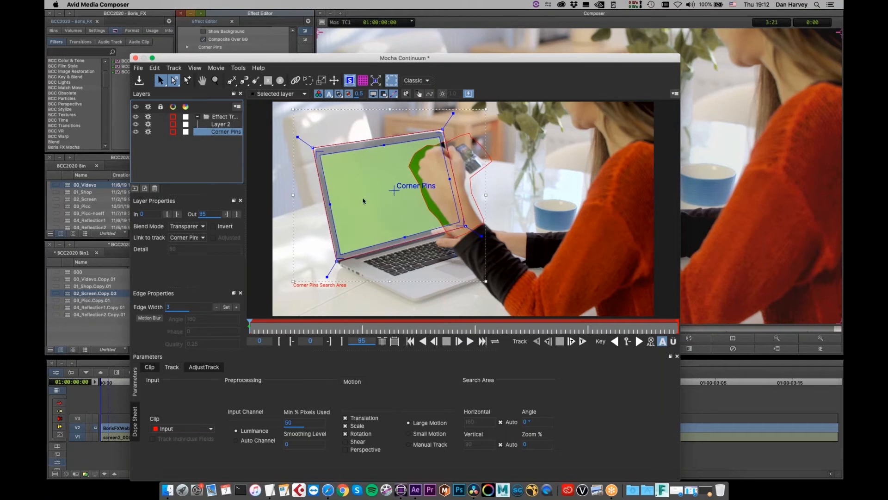
pyautogui.moveTo(619, 327); pyautogui.dragTo(249, 326)
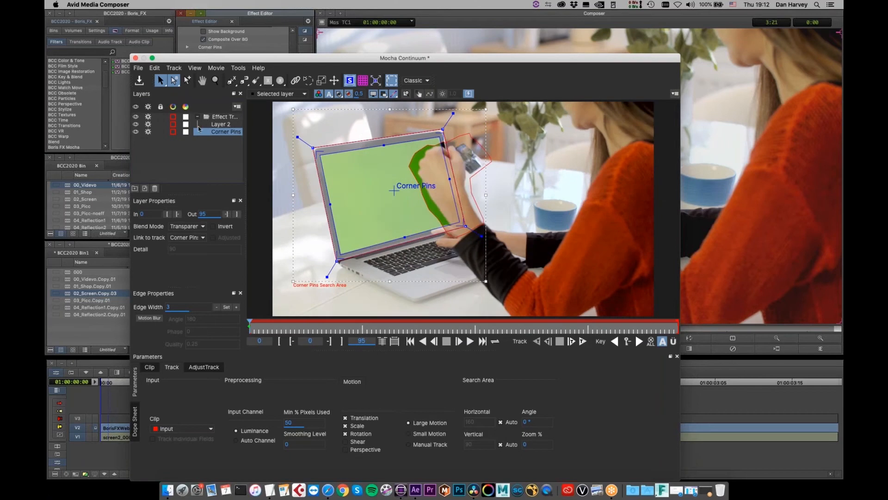
# Step: Disable tracking for Layer 2, track the Corner Pins layer forward from the start to frame 95, and review the track
pyautogui.click(148, 124)
pyautogui.moveTo(291, 329); pyautogui.dragTo(93, 396)
pyautogui.click(582, 343)
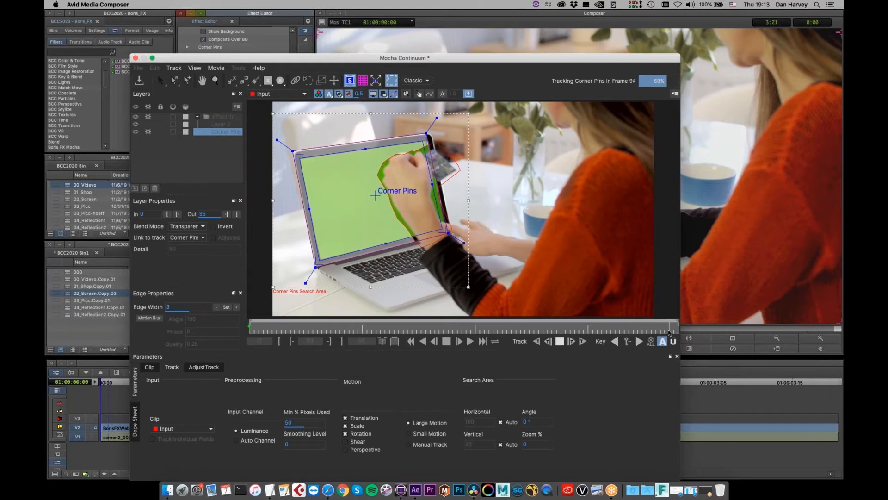
pyautogui.moveTo(670, 332); pyautogui.dragTo(455, 344)
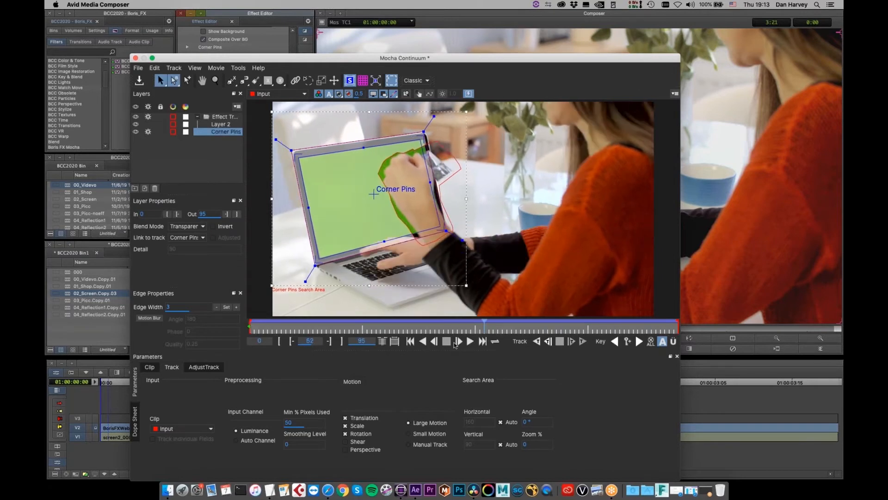
pyautogui.click(458, 341)
pyautogui.moveTo(240, 383); pyautogui.dragTo(239, 382)
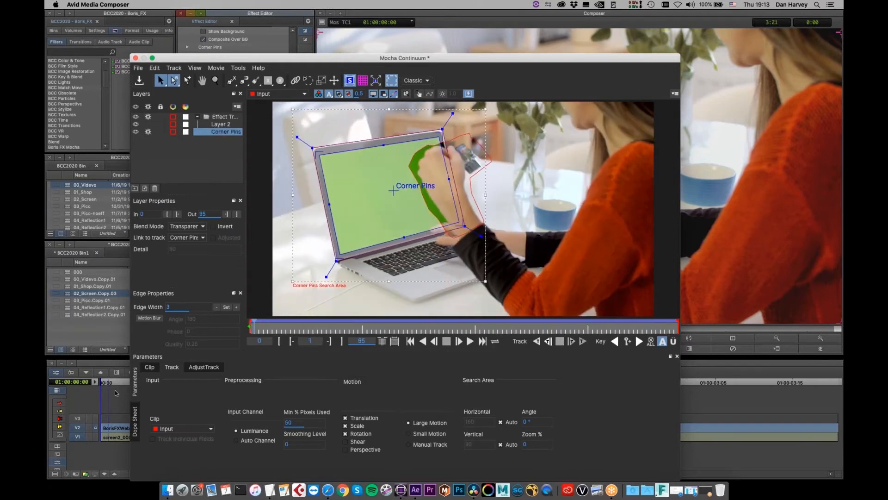
# Step: Open AdjustTrack for the Corner Pins layer with the spline outlines hidden, and go to frame 95
pyautogui.click(199, 367)
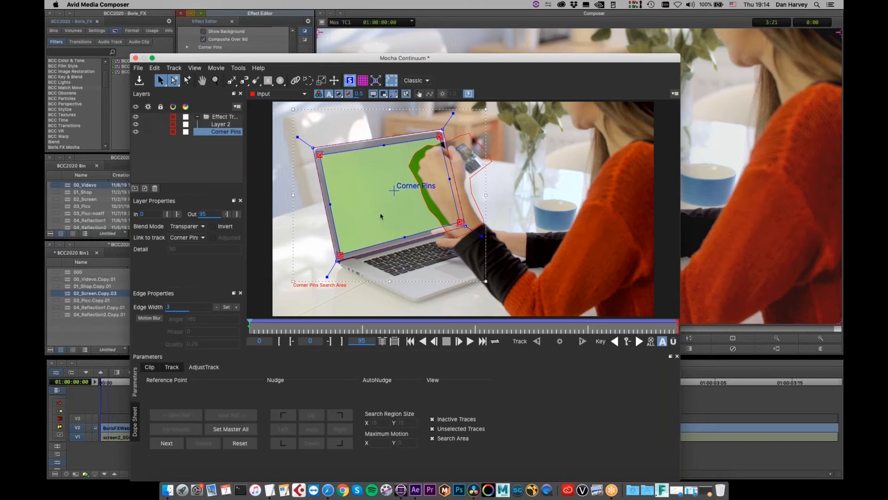
pyautogui.click(392, 95)
pyautogui.click(392, 95)
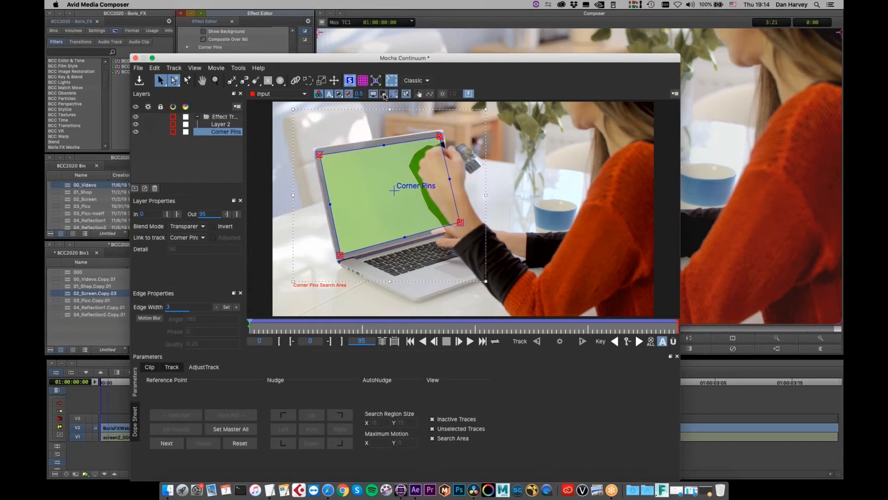
pyautogui.moveTo(276, 329); pyautogui.dragTo(691, 250)
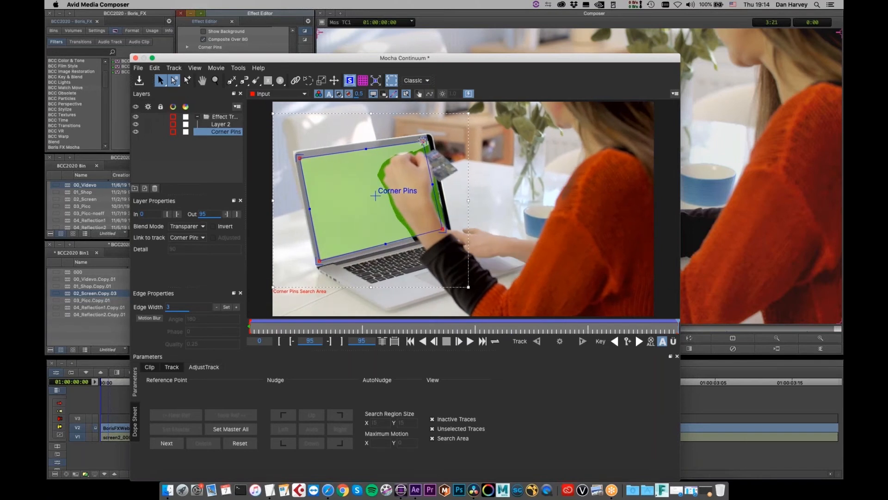
# Step: Realign the upper-right and lower-right reference points with the laptop screen's corners at frame 95, and check the track back to the start
pyautogui.moveTo(422, 140); pyautogui.dragTo(430, 140)
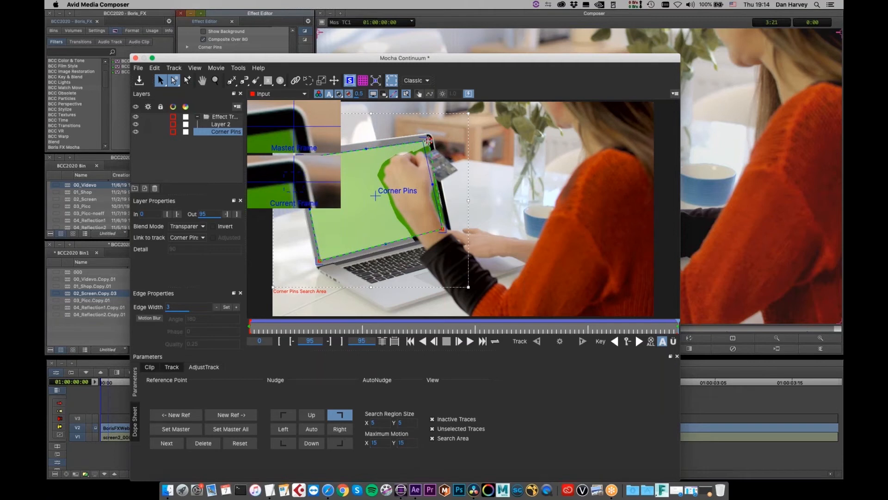
pyautogui.moveTo(429, 140); pyautogui.dragTo(428, 140)
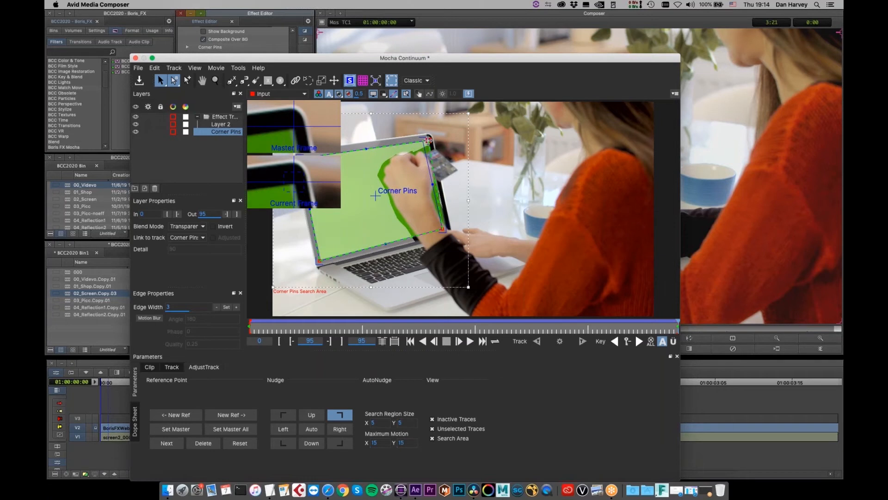
pyautogui.moveTo(428, 140); pyautogui.dragTo(428, 140)
pyautogui.click(406, 95)
pyautogui.click(407, 94)
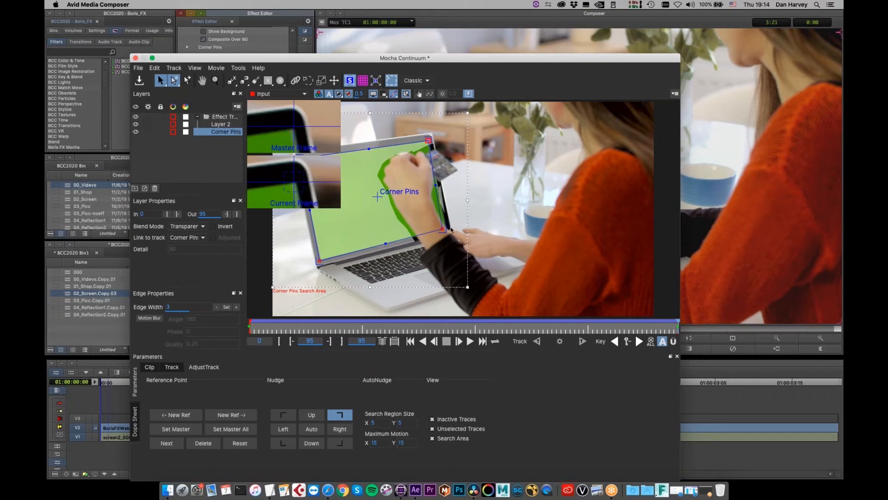
pyautogui.moveTo(442, 228); pyautogui.dragTo(447, 231)
pyautogui.moveTo(664, 328); pyautogui.dragTo(240, 326)
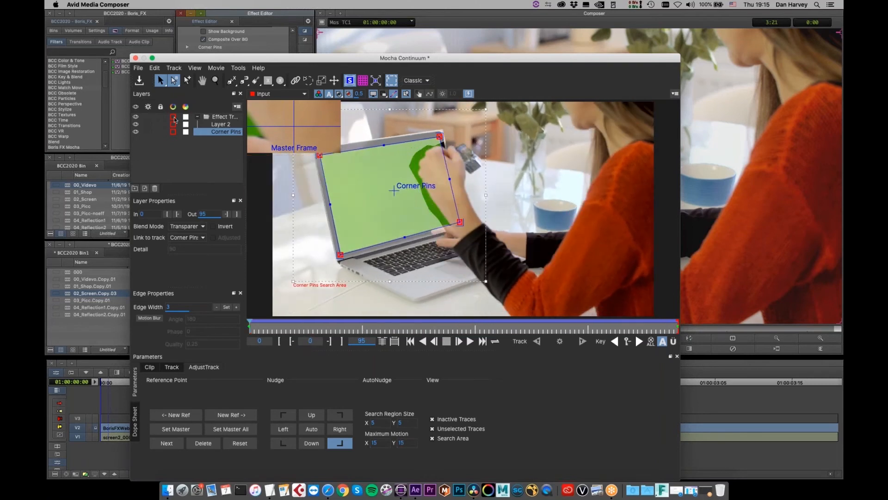
# Step: Save the Mocha project, close Mocha to return to Media Composer, and review the tracked web page composite
pyautogui.click(139, 81)
pyautogui.click(135, 57)
pyautogui.press('space')
pyautogui.moveTo(731, 256); pyautogui.dragTo(240, 378)
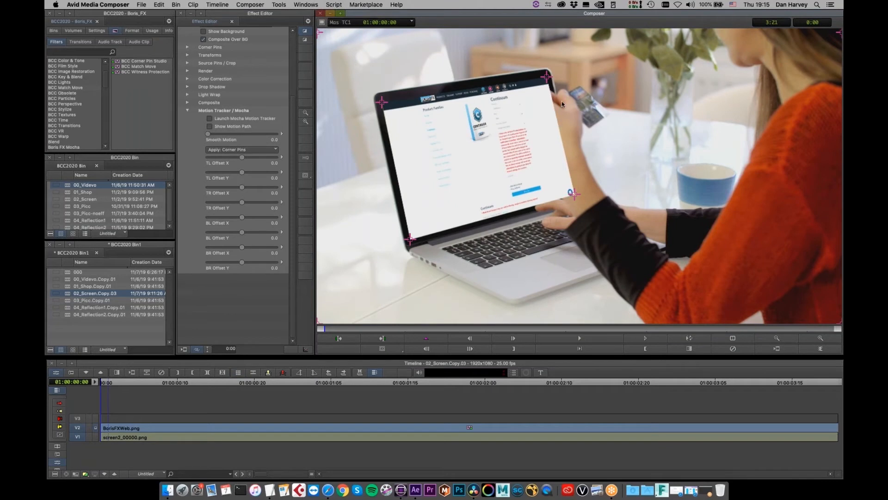
pyautogui.click(96, 437)
pyautogui.click(95, 428)
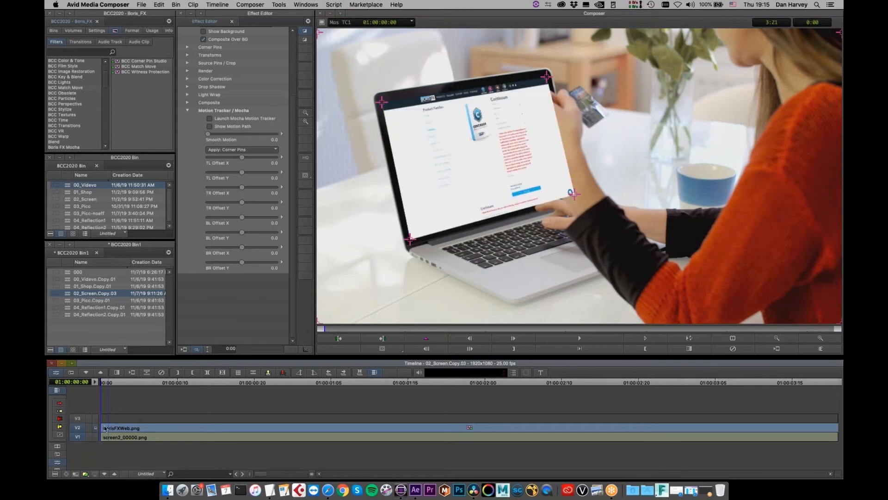
# Step: Move the screen2_00000.png clip from V1 to V3 above BorisFXWeb.png, monitor V3, and play the footage before returning to the start
pyautogui.press('y')
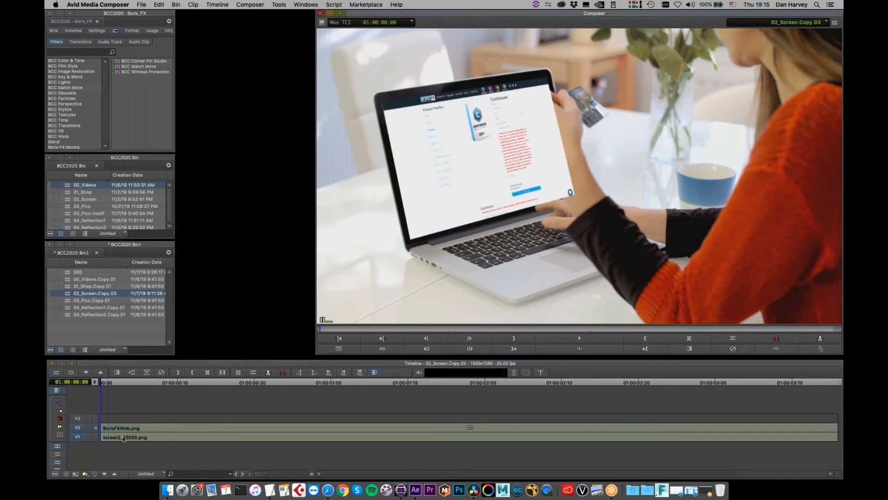
pyautogui.moveTo(121, 436); pyautogui.dragTo(119, 422)
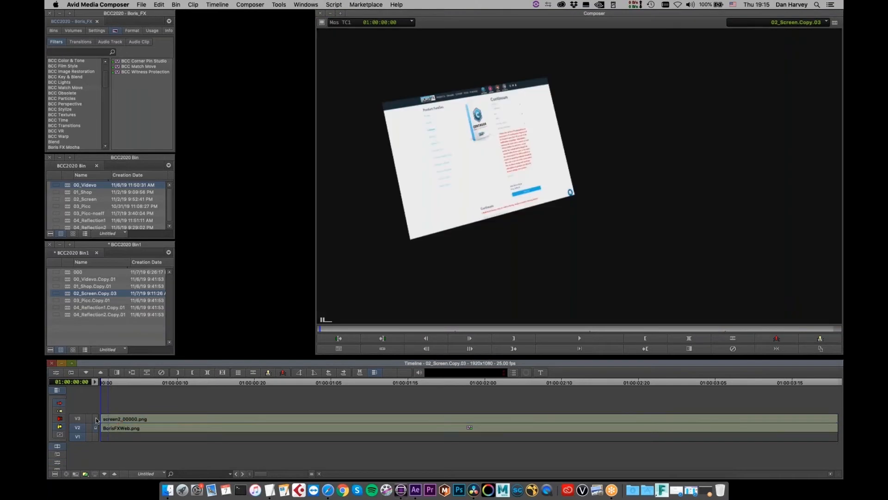
pyautogui.click(96, 418)
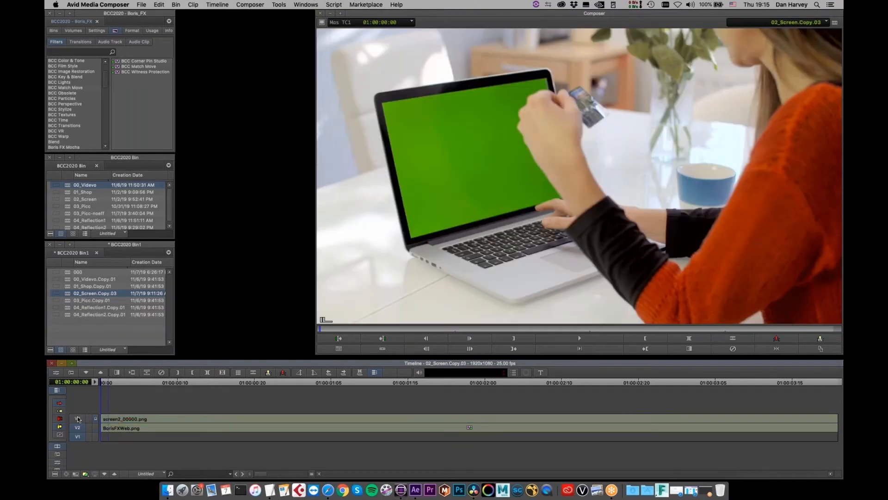
pyautogui.click(95, 427)
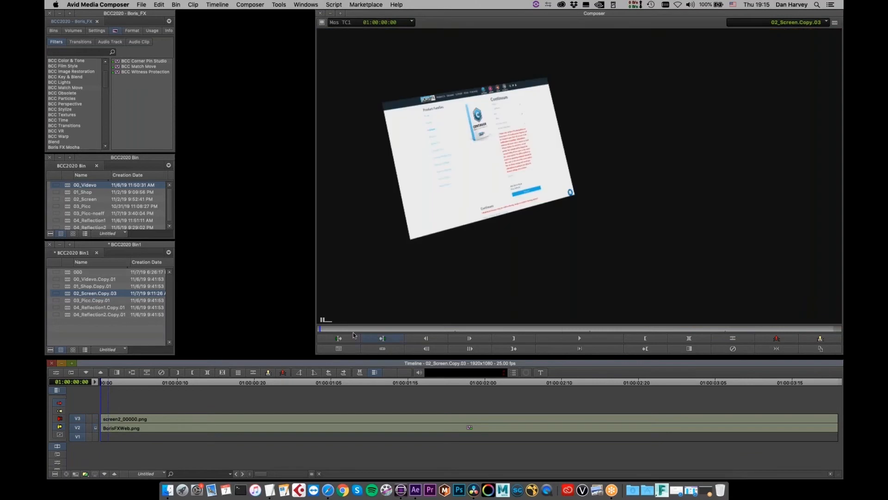
pyautogui.moveTo(329, 328); pyautogui.dragTo(315, 339)
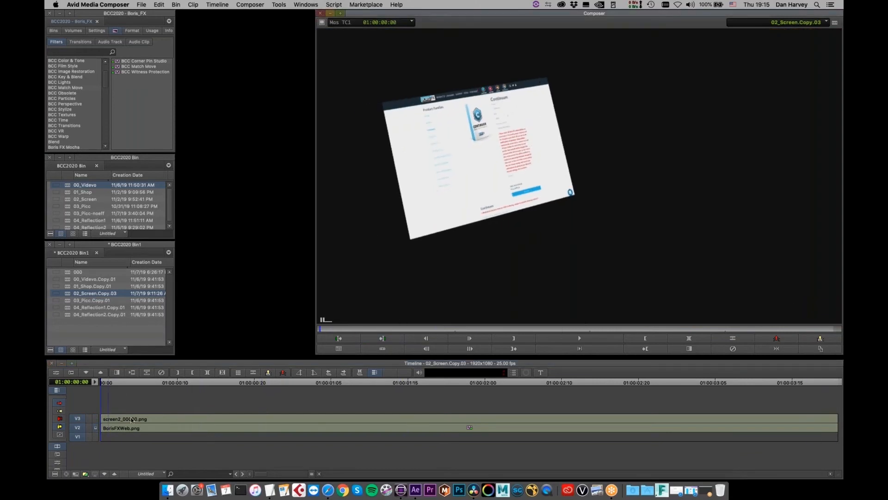
pyautogui.click(95, 418)
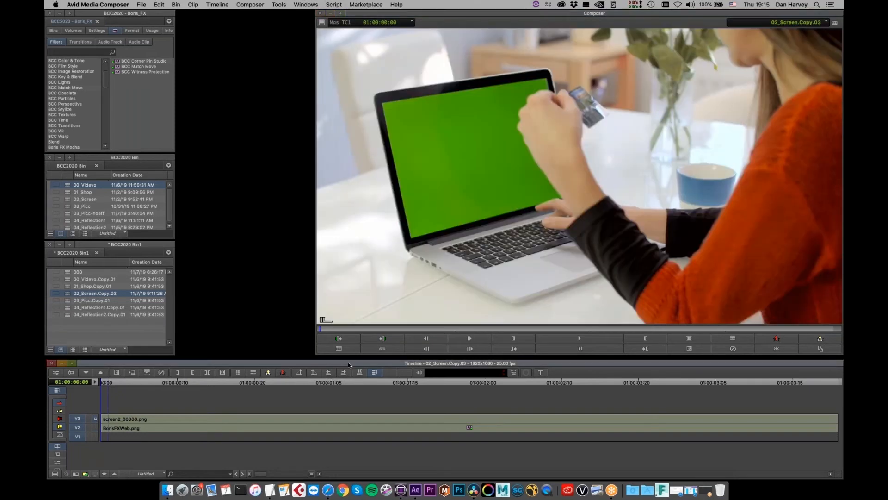
pyautogui.press('space')
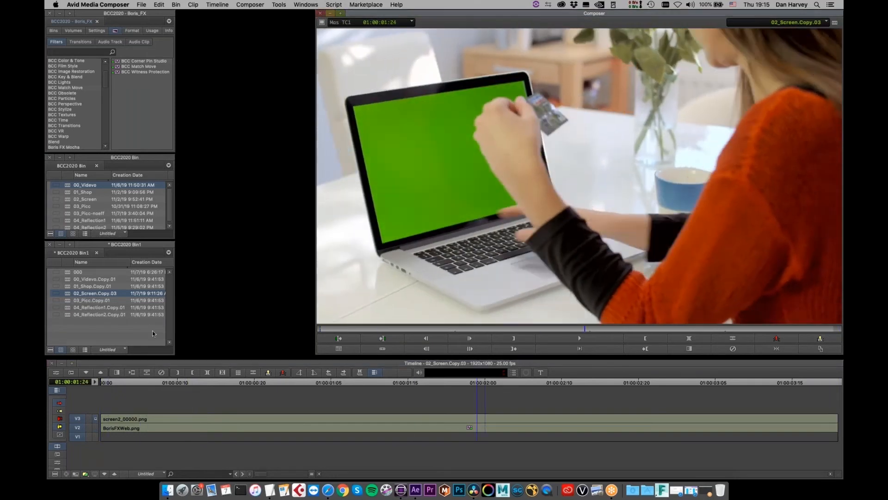
pyautogui.press('Home')
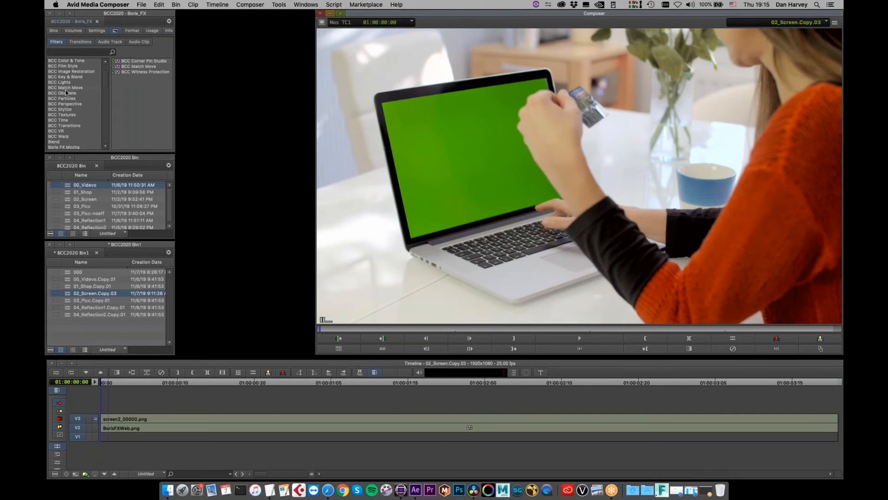
# Step: Apply BCC Primatte Studio from the BCC Key & Blend category to the screen2_00000.png clip and open its effect settings
pyautogui.click(77, 77)
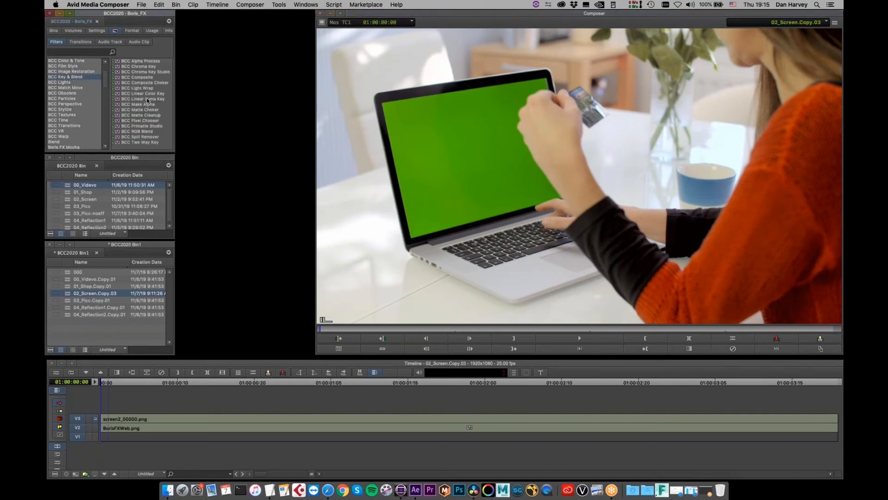
pyautogui.click(122, 127)
pyautogui.moveTo(231, 411); pyautogui.dragTo(231, 418)
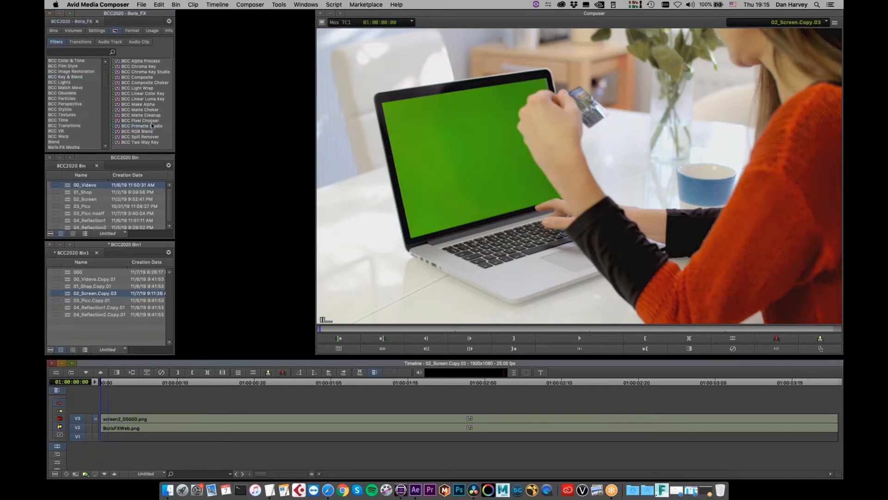
pyautogui.click(56, 372)
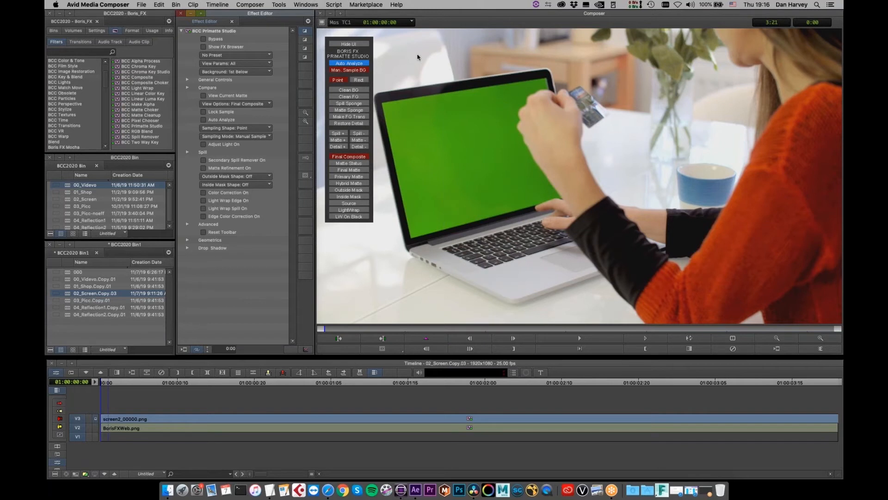
# Step: Key out the laptop's green screen by manually sampling the background beside the hand with point sampling
pyautogui.click(351, 65)
pyautogui.click(343, 80)
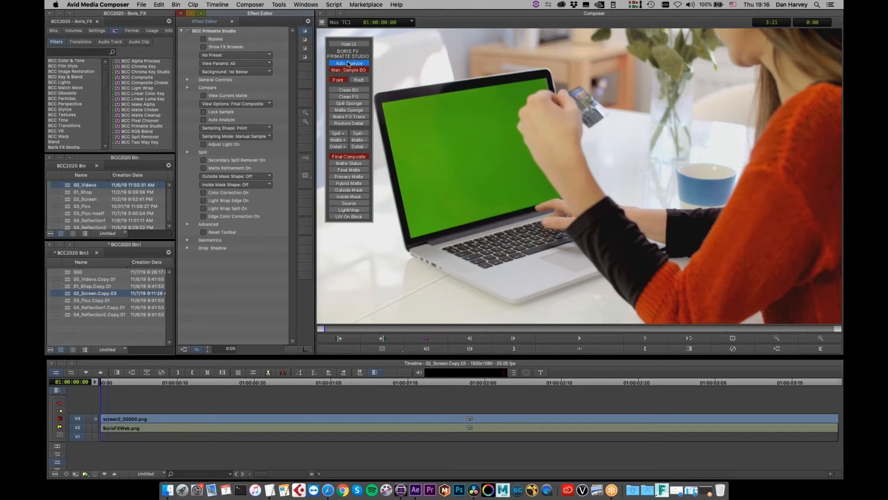
pyautogui.click(521, 89)
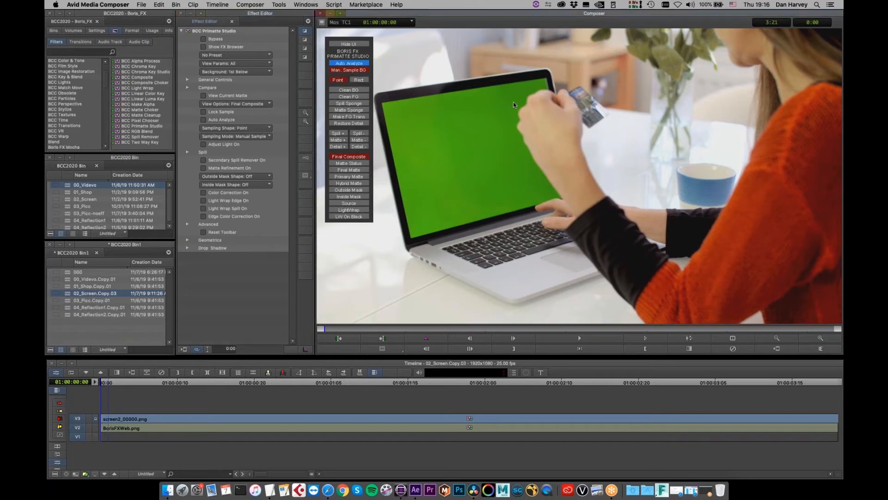
pyautogui.moveTo(519, 94); pyautogui.dragTo(514, 154)
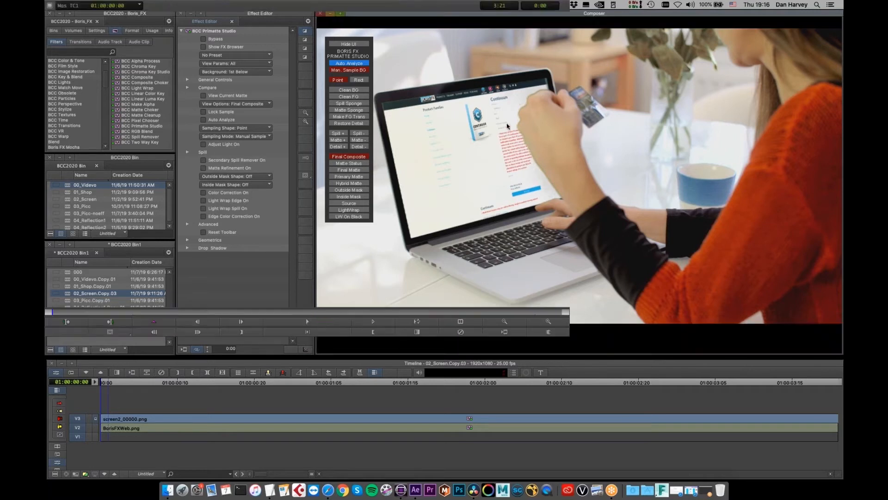
# Step: View the Matte Status and clean the background noise across the laptop screen with Clean BG, using rectangular samples
pyautogui.click(358, 164)
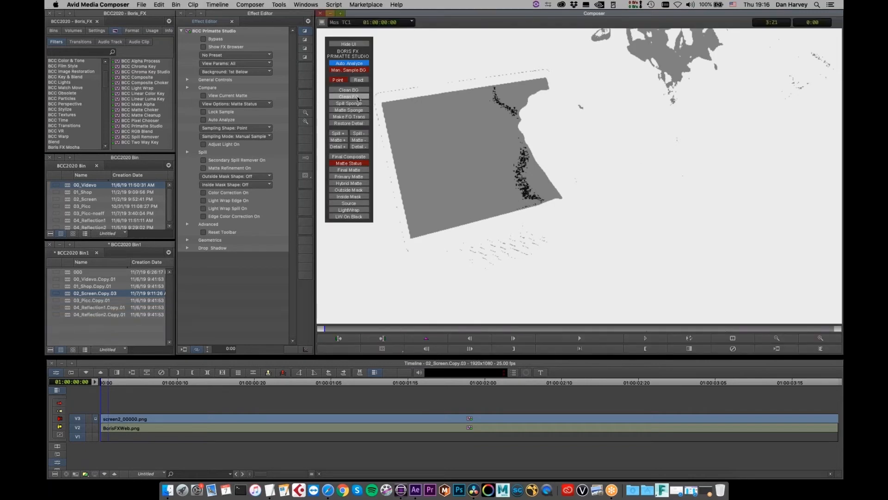
pyautogui.click(338, 91)
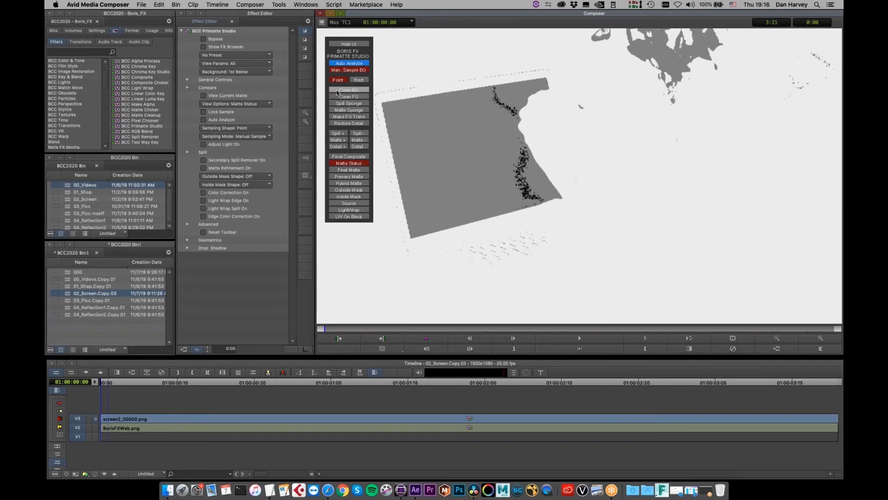
pyautogui.click(339, 92)
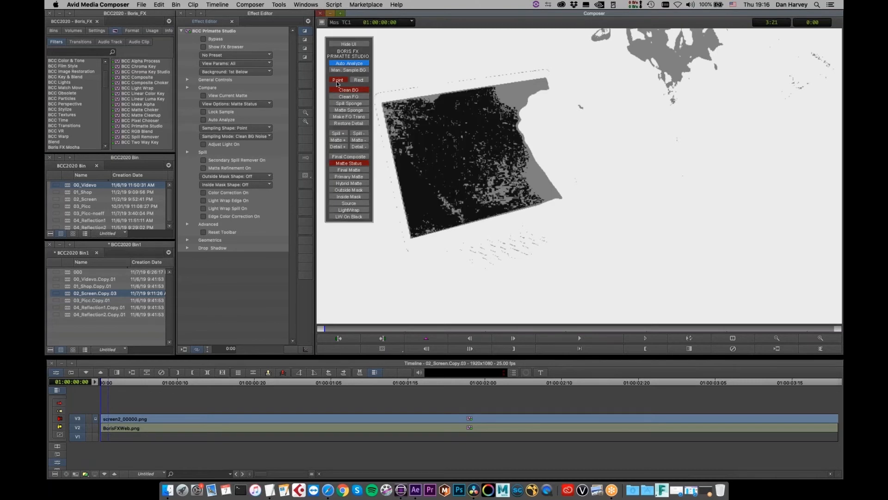
pyautogui.click(359, 80)
pyautogui.moveTo(506, 95); pyautogui.dragTo(523, 184)
pyautogui.moveTo(452, 181); pyautogui.dragTo(480, 196)
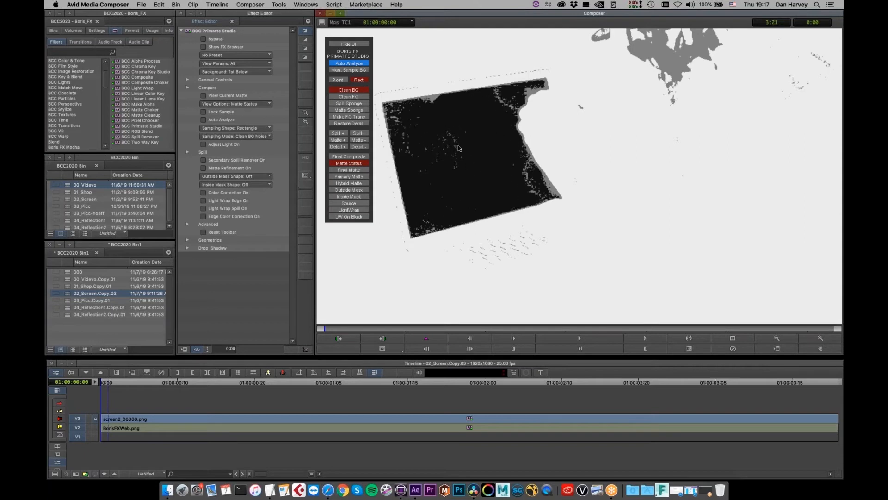
pyautogui.moveTo(429, 98); pyautogui.dragTo(444, 118)
pyautogui.moveTo(513, 165); pyautogui.dragTo(554, 196)
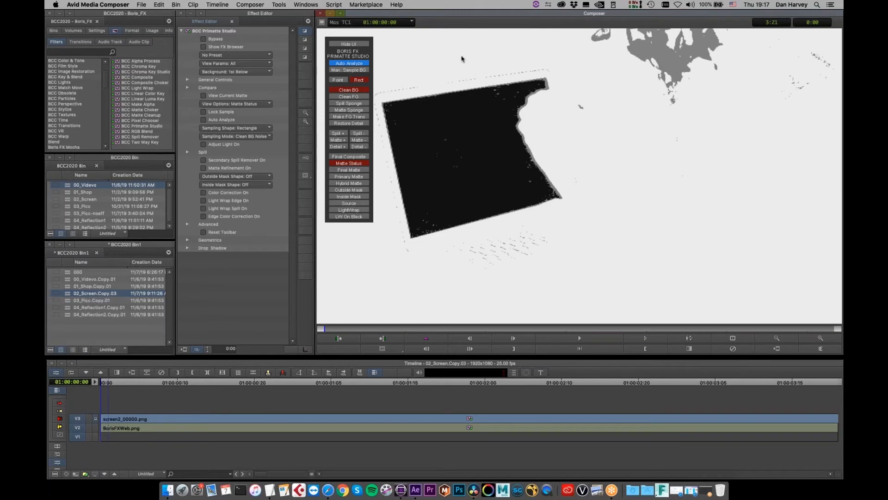
# Step: Clean the foreground noise around the plant with a rectangular Clean FG sample, and return to the Final Composite view
pyautogui.click(350, 97)
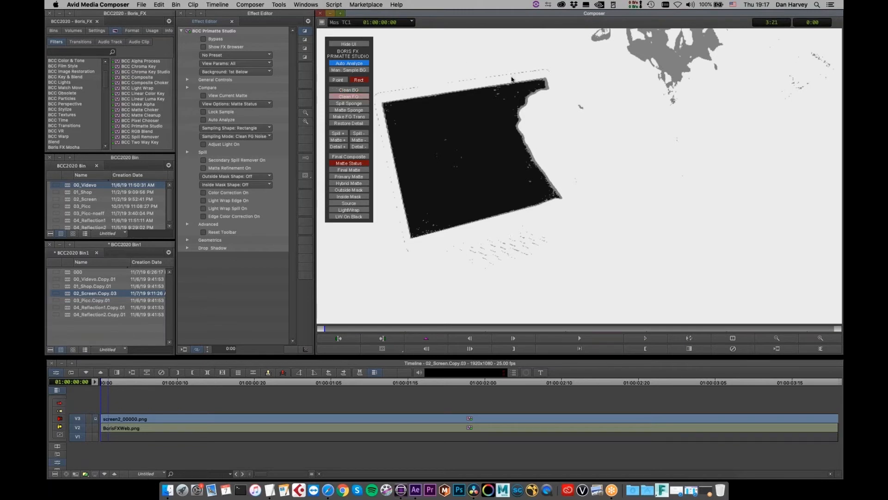
pyautogui.moveTo(657, 47); pyautogui.dragTo(724, 73)
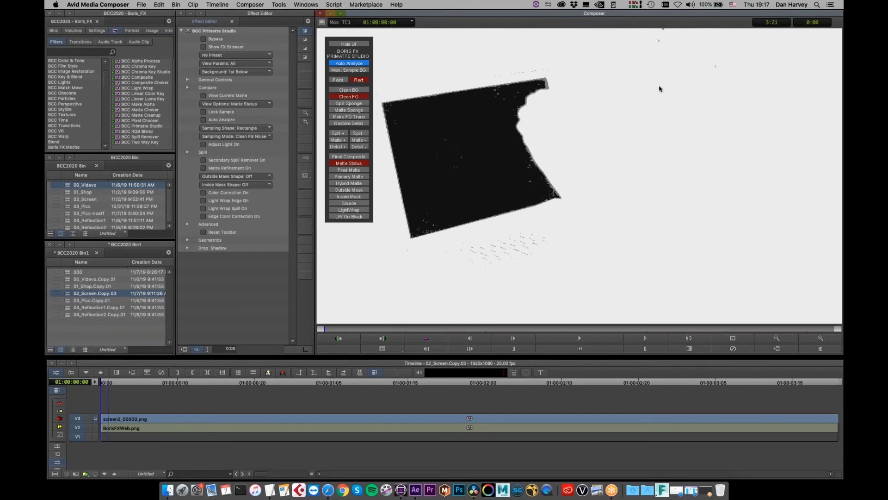
pyautogui.click(344, 157)
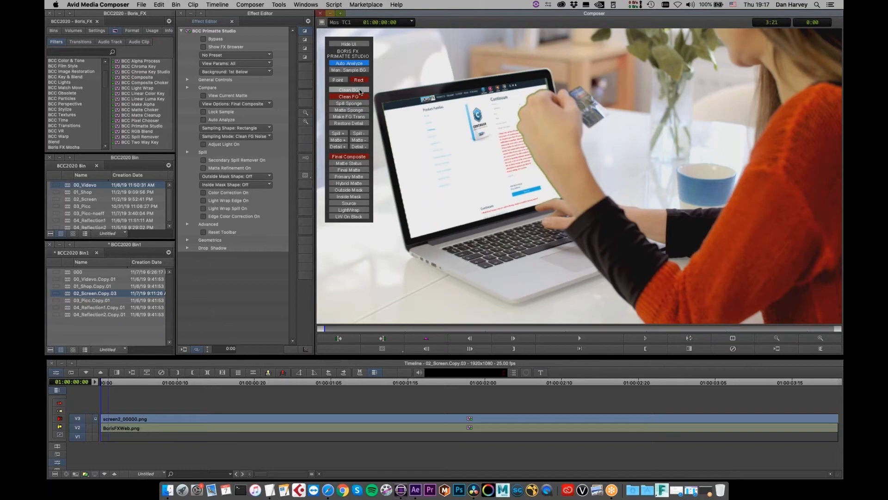
# Step: Refine the key along the green fringe of the hand and wrist using Clean BG with point sampling
pyautogui.click(359, 91)
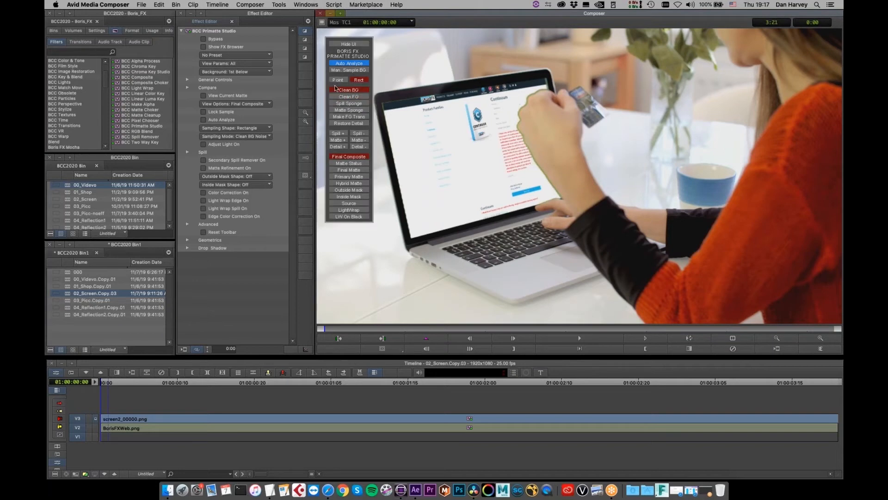
pyautogui.click(337, 80)
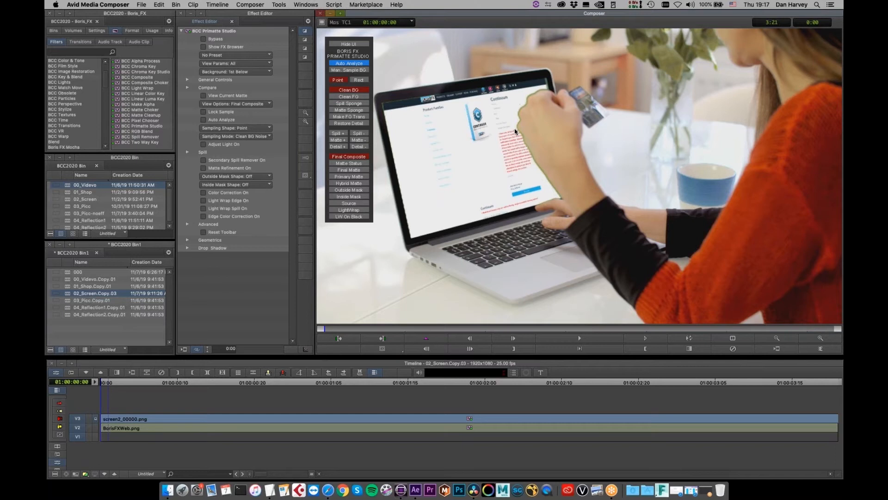
pyautogui.click(516, 131)
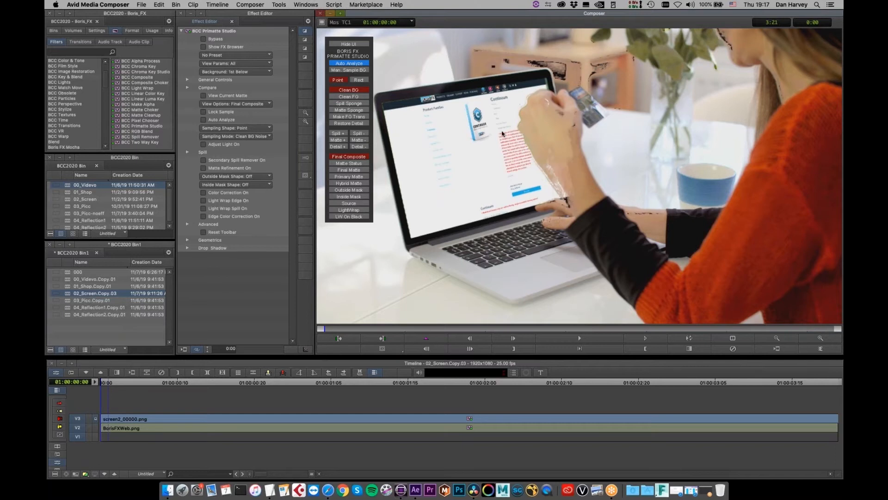
pyautogui.click(537, 168)
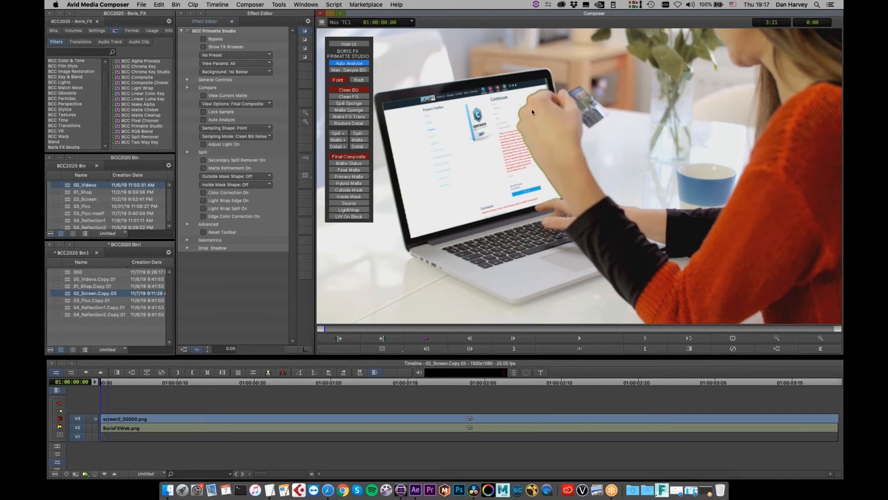
# Step: Turn on Light Wrap Edge and Light Wrap Spill, and compare the composite with V3 monitoring off and on
pyautogui.click(204, 201)
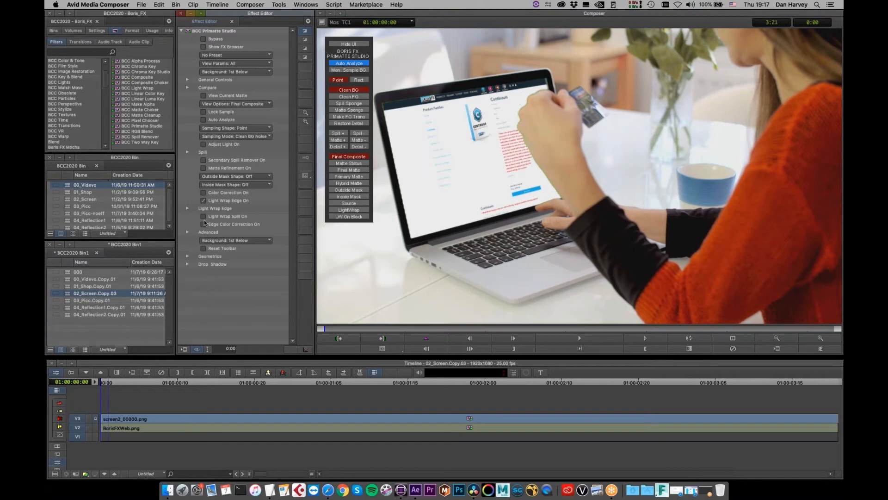
pyautogui.click(203, 216)
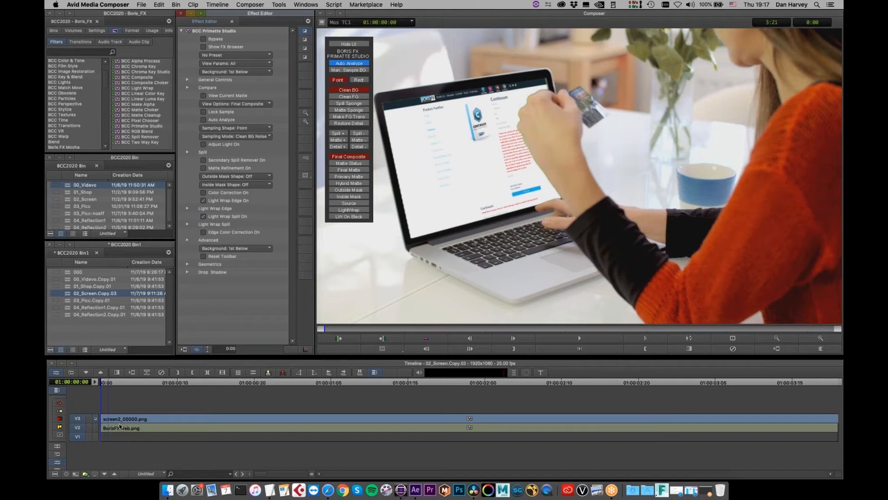
pyautogui.click(94, 429)
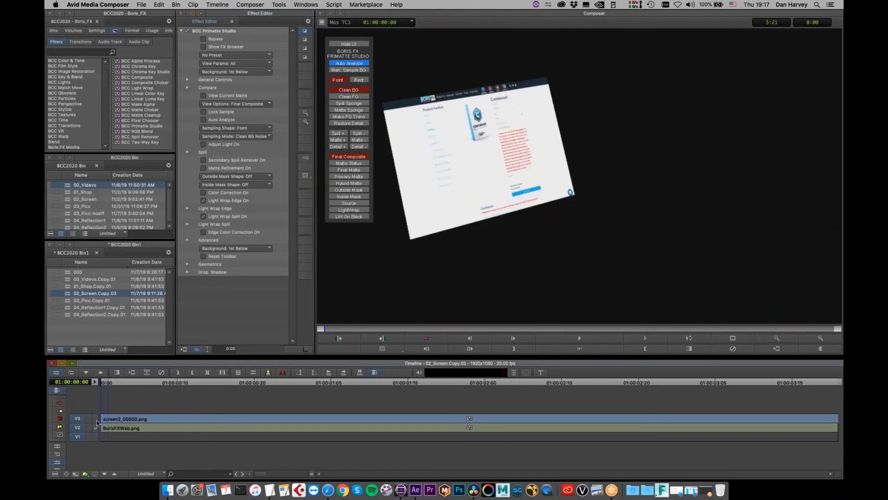
pyautogui.click(95, 419)
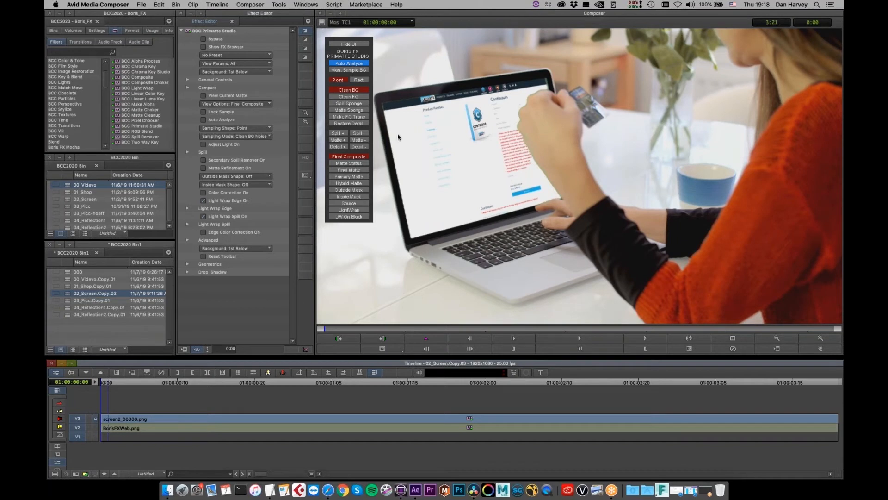
# Step: Turn on Edge Color Correction with Width Edge 6.25 and Brightness Edge 40, and scrub through the composite to check it
pyautogui.click(202, 232)
pyautogui.click(188, 240)
pyautogui.click(216, 248)
pyautogui.moveTo(242, 307); pyautogui.dragTo(256, 304)
pyautogui.click(256, 304)
pyautogui.click(255, 304)
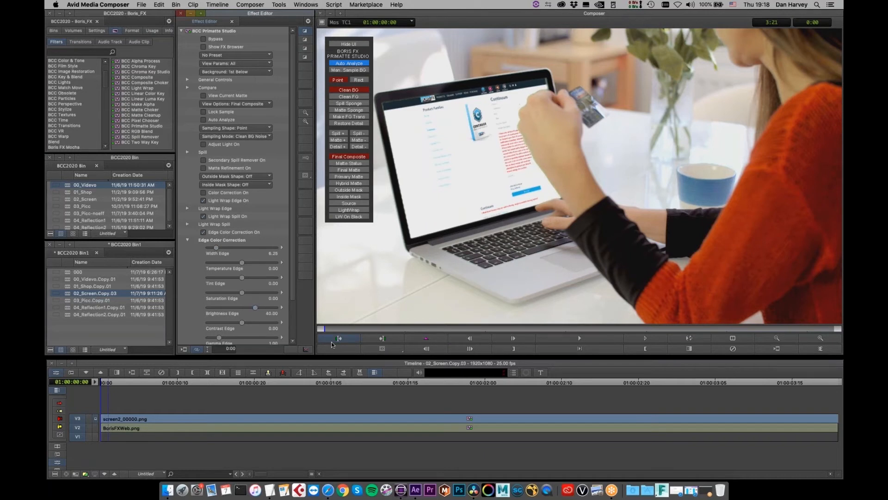
pyautogui.moveTo(329, 329); pyautogui.dragTo(771, 322)
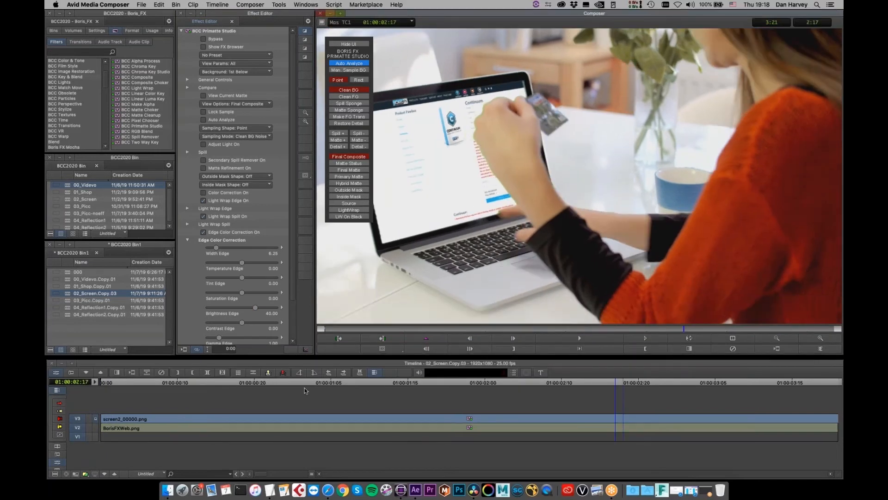
pyautogui.press('Home')
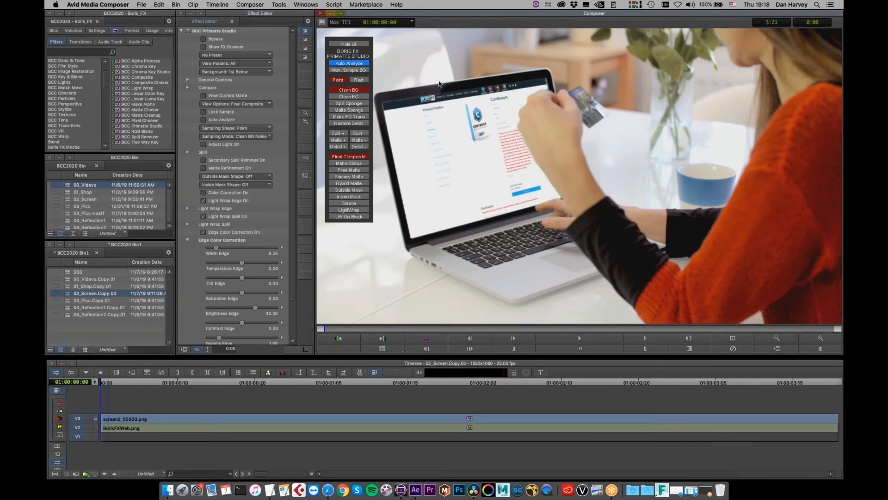
# Step: Load the 03_Picc.Copy.01 sequence and play it to review the shot with the ambulance and billboards
pyautogui.doubleClick(70, 301)
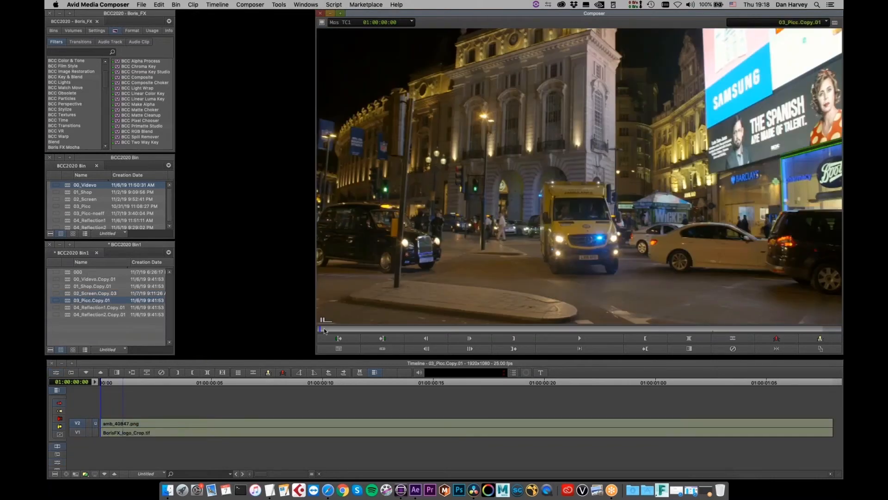
pyautogui.press('space')
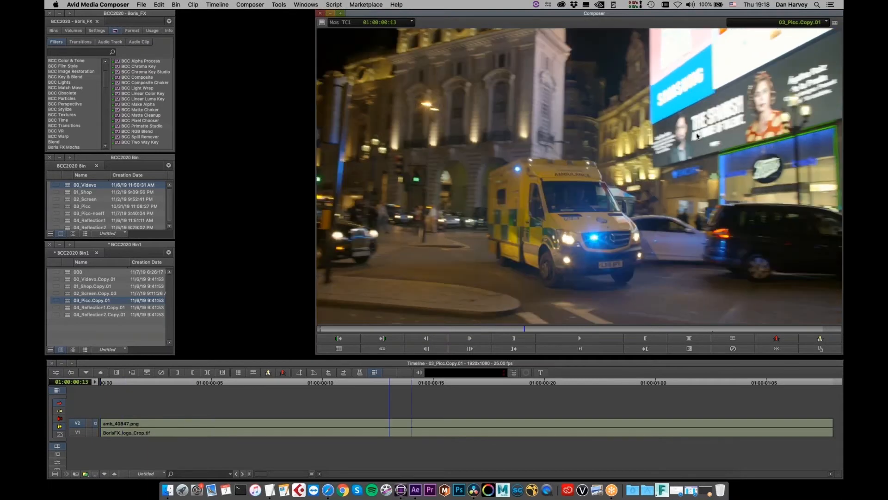
# Step: Play and scrub through the ambulance shot to examine the camera move and the billboards
pyautogui.click(340, 348)
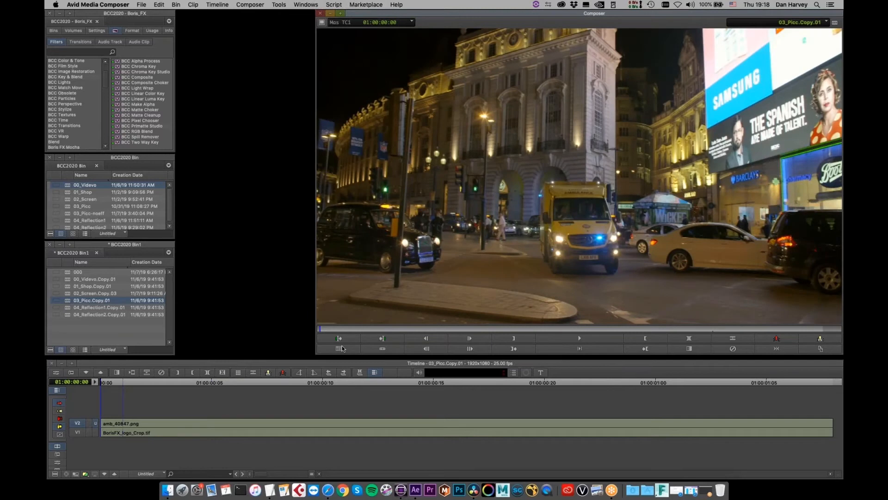
pyautogui.press('space')
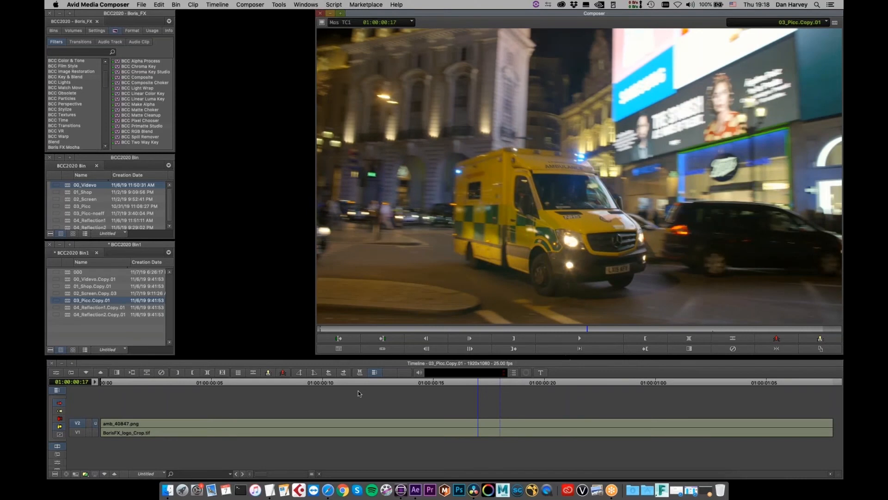
pyautogui.click(312, 399)
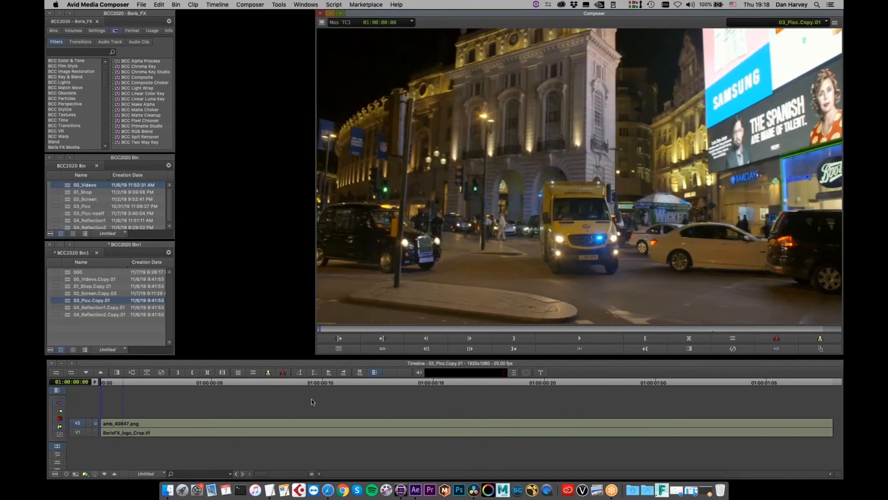
pyautogui.press('space')
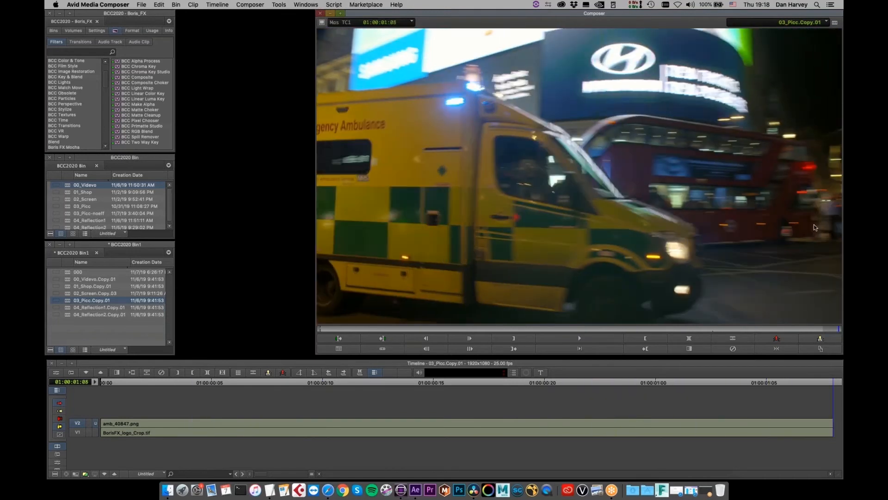
pyautogui.moveTo(815, 227); pyautogui.dragTo(82, 430)
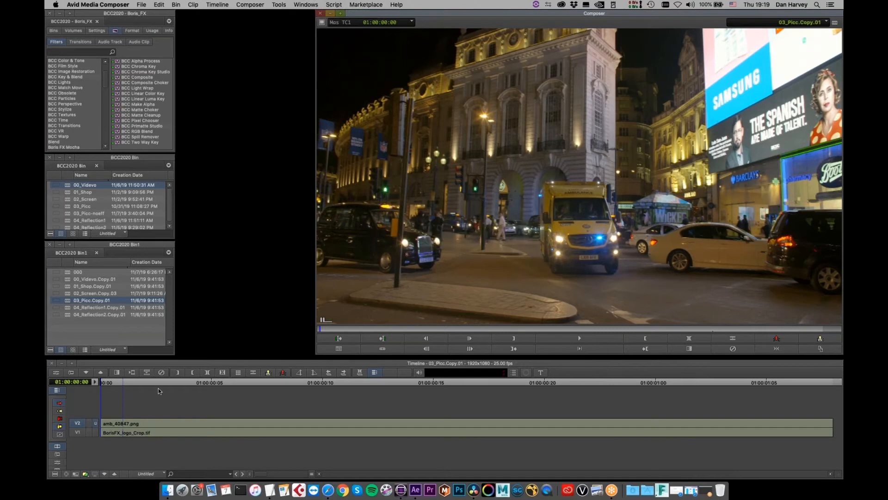
# Step: Switch track monitoring between V1 and V2 to check the BorisFX logo and the ambulance footage separately
pyautogui.click(96, 432)
pyautogui.click(95, 423)
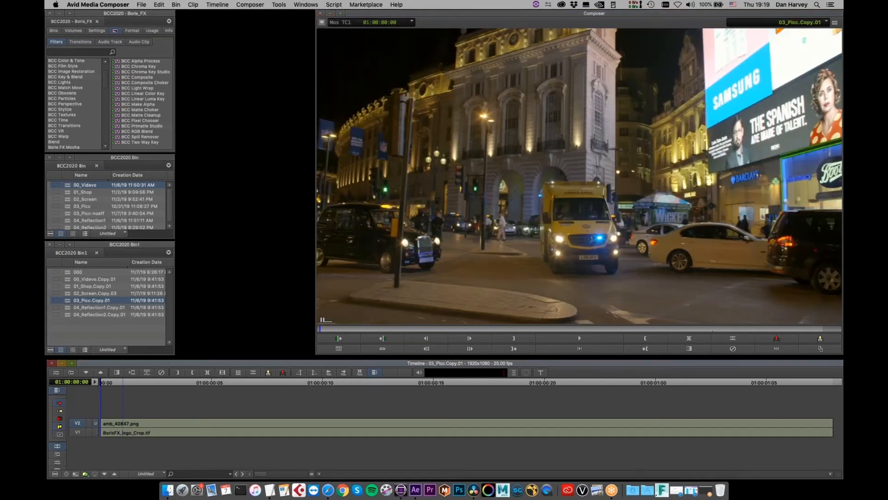
pyautogui.click(95, 432)
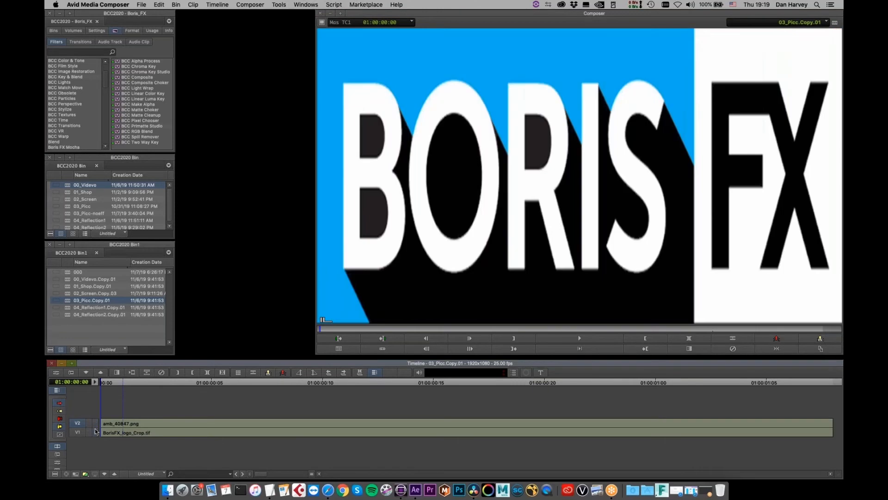
pyautogui.click(95, 423)
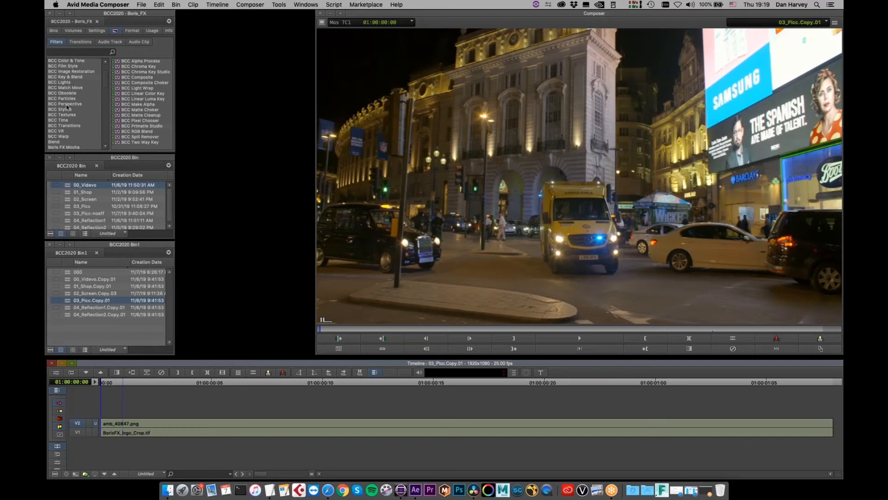
# Step: Apply BCC Corner Pin Studio to the amb_40847.png clip on V2 and open its effect parameters
pyautogui.click(79, 88)
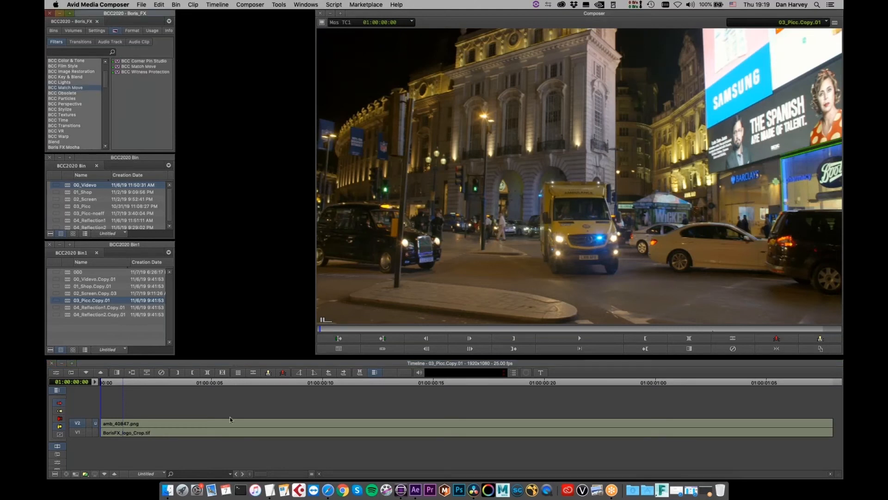
pyautogui.moveTo(230, 420); pyautogui.dragTo(229, 423)
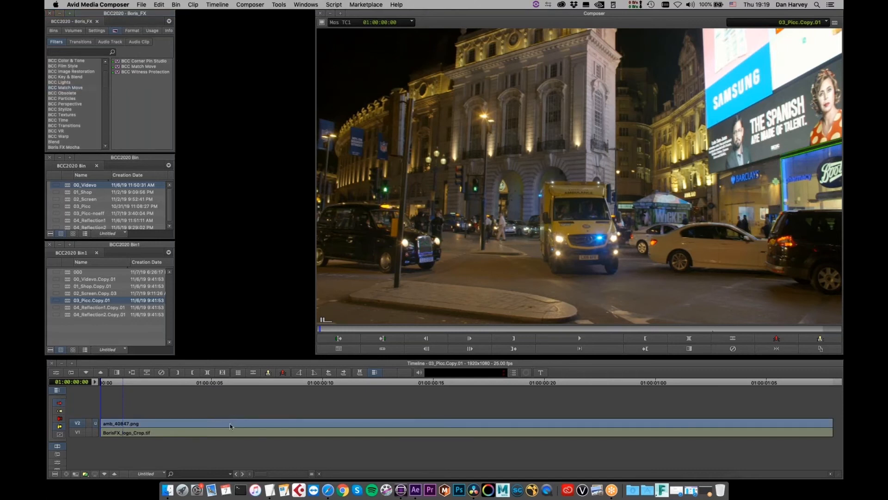
pyautogui.click(57, 372)
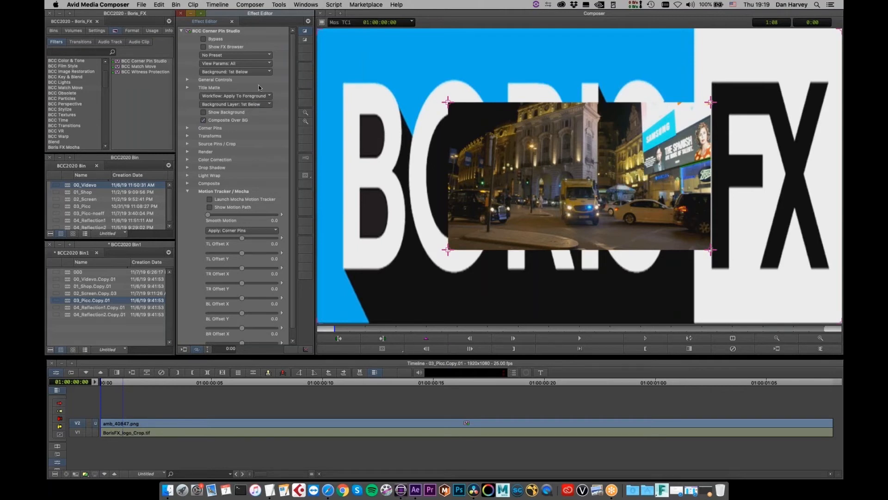
# Step: Set the Corner Pin Studio workflow to Apply to Background with the foreground layer 1st Below
pyautogui.click(188, 191)
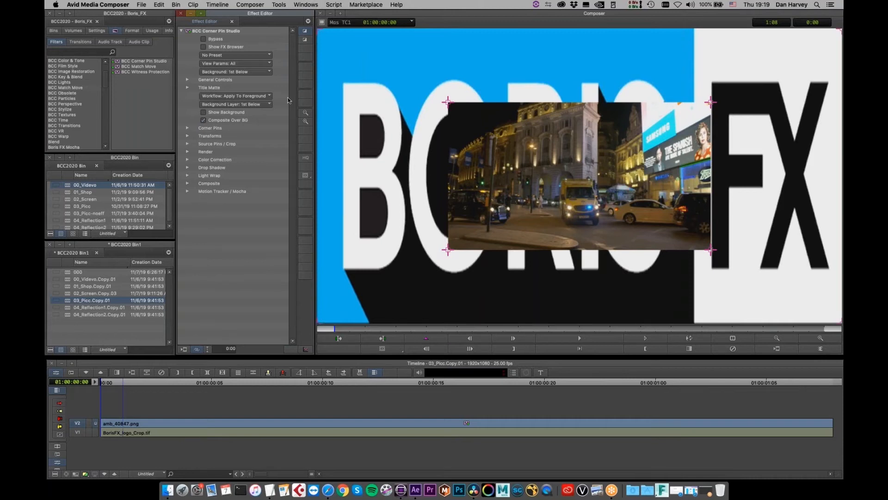
pyautogui.click(269, 96)
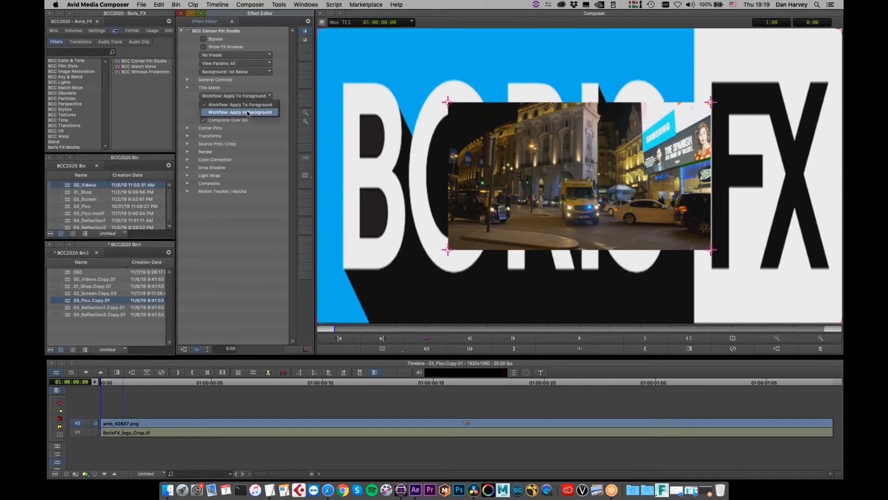
pyautogui.click(249, 112)
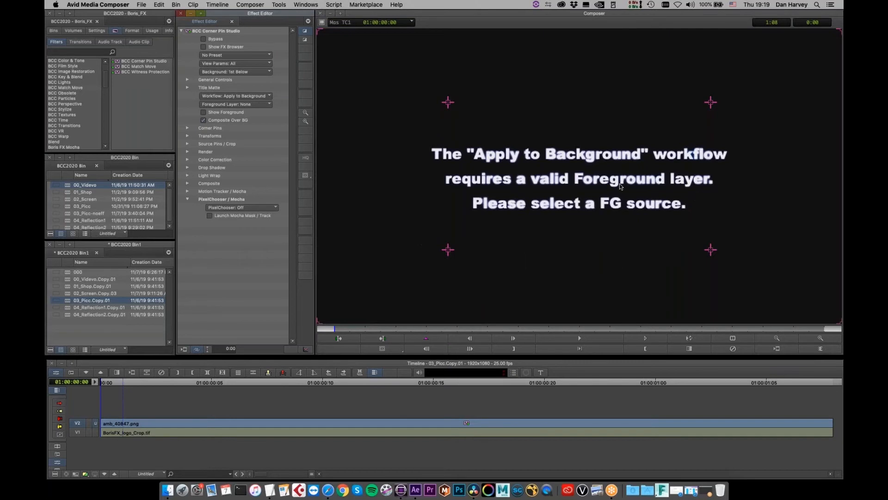
pyautogui.click(248, 104)
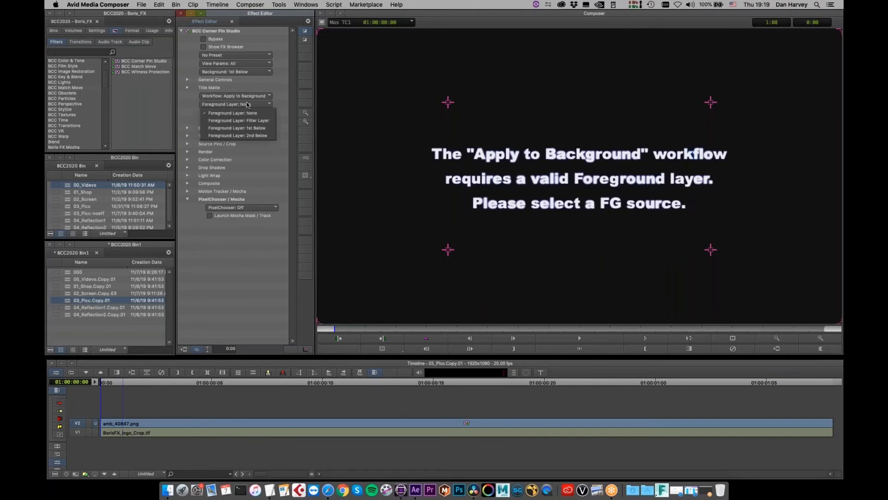
pyautogui.click(243, 128)
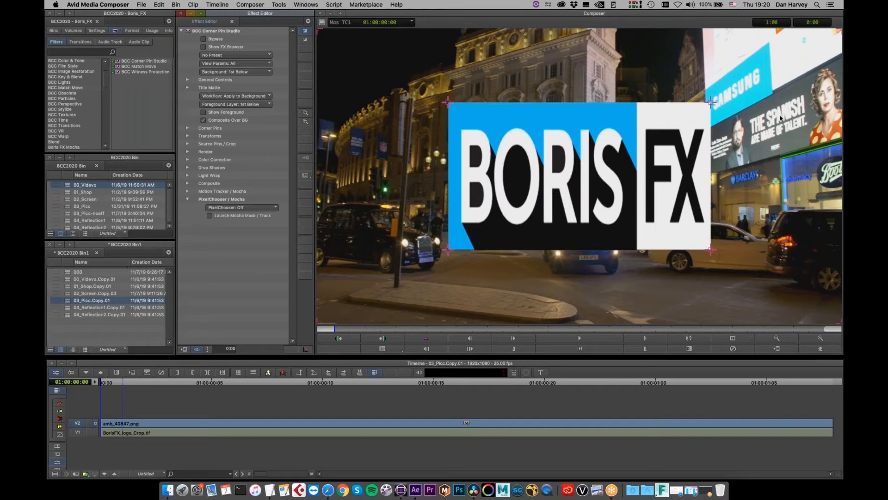
# Step: At 01:00:00:17, pin the four corners of the Boris FX logo onto the long billboard beneath the Samsung sign
pyautogui.click(187, 193)
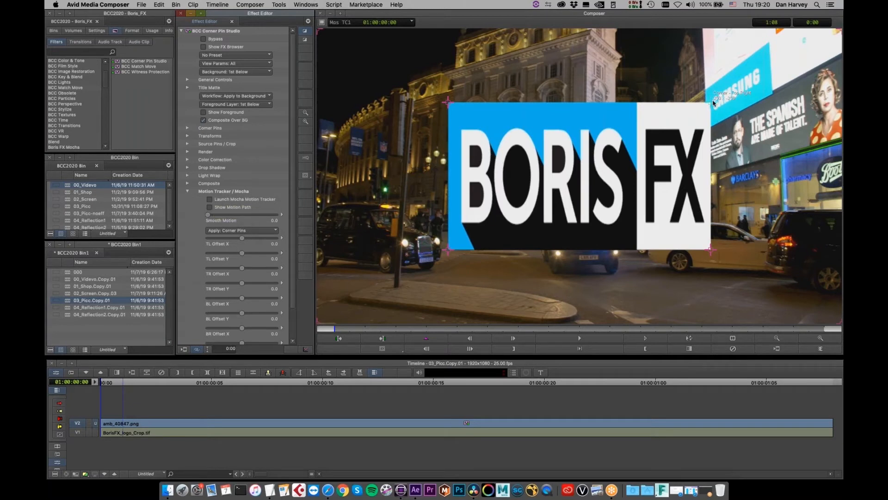
pyautogui.moveTo(713, 103); pyautogui.dragTo(707, 102)
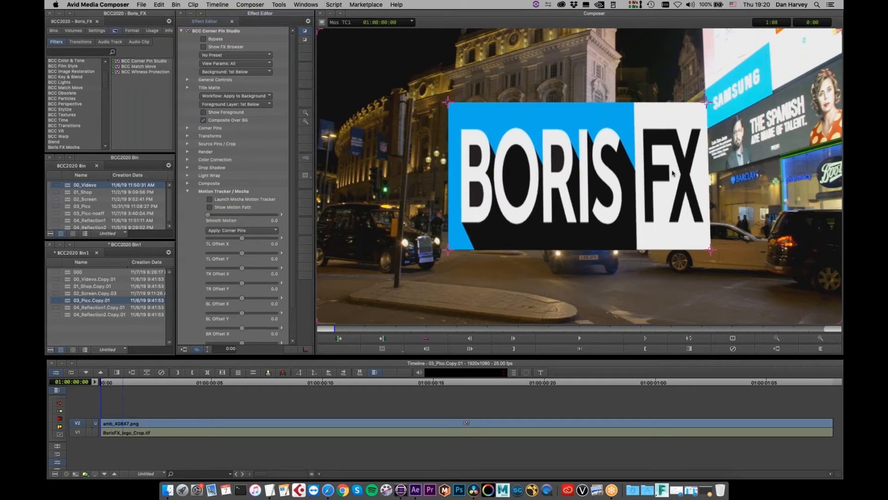
pyautogui.moveTo(534, 329); pyautogui.dragTo(595, 315)
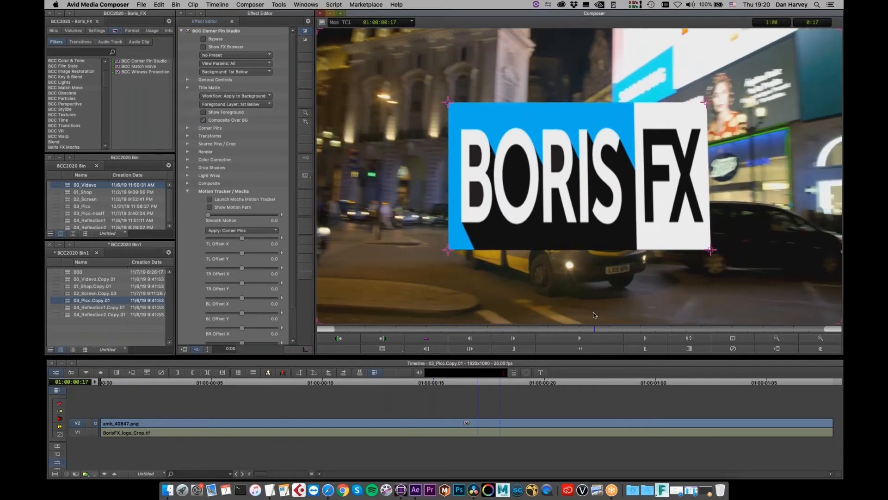
pyautogui.moveTo(706, 103); pyautogui.dragTo(794, 32)
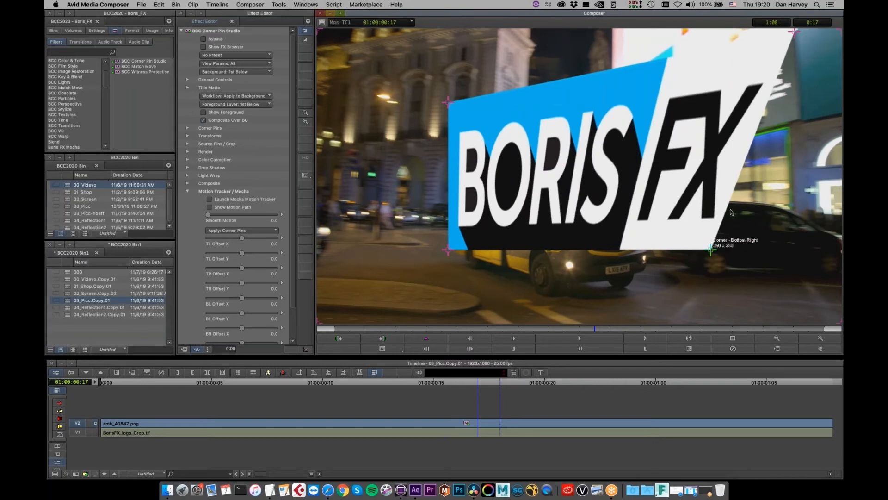
pyautogui.moveTo(711, 250); pyautogui.dragTo(800, 121)
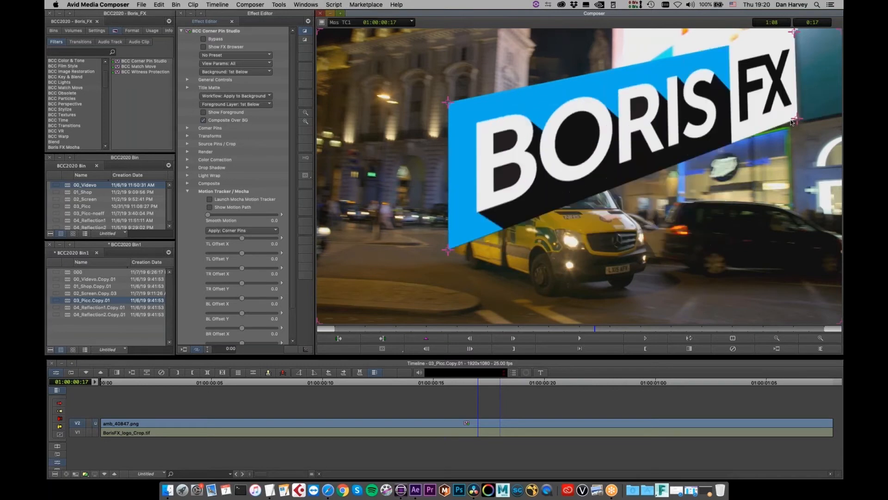
pyautogui.moveTo(449, 101); pyautogui.dragTo(638, 112)
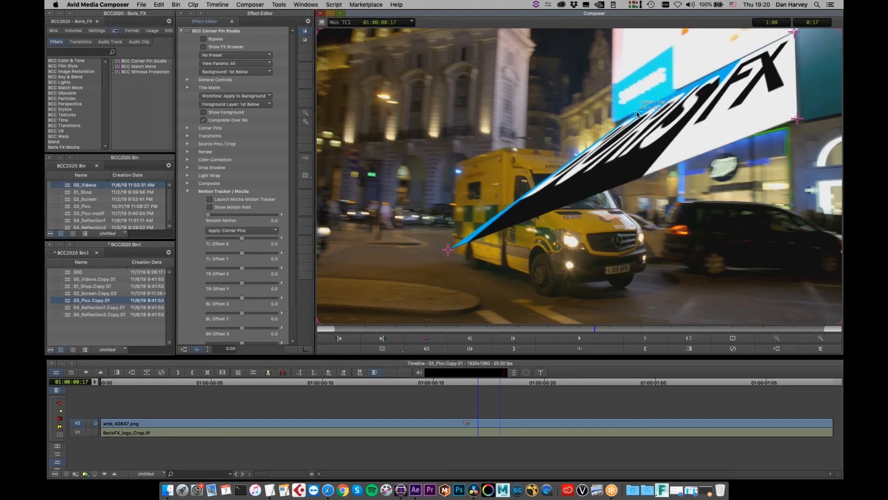
pyautogui.moveTo(448, 249); pyautogui.dragTo(615, 166)
pyautogui.moveTo(798, 120); pyautogui.dragTo(798, 119)
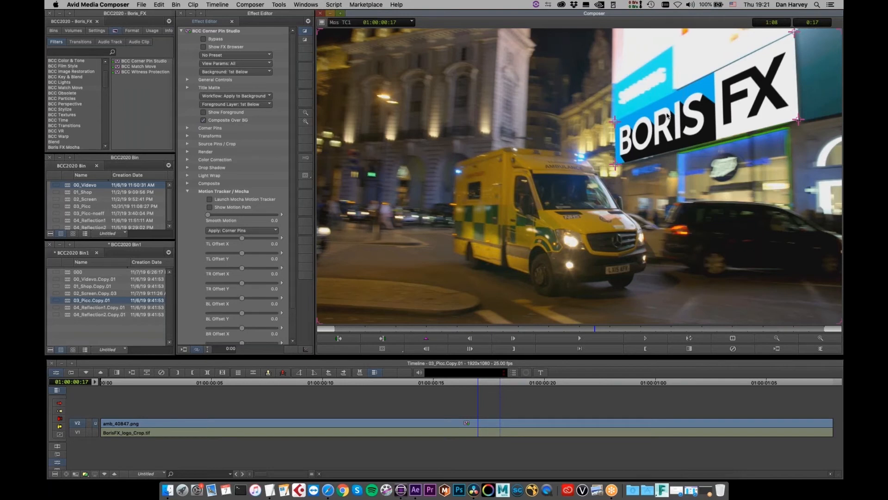
# Step: Launch the Mocha motion tracker and fit the Corner Pins spline's two left points to the billboard's left edge
pyautogui.click(209, 200)
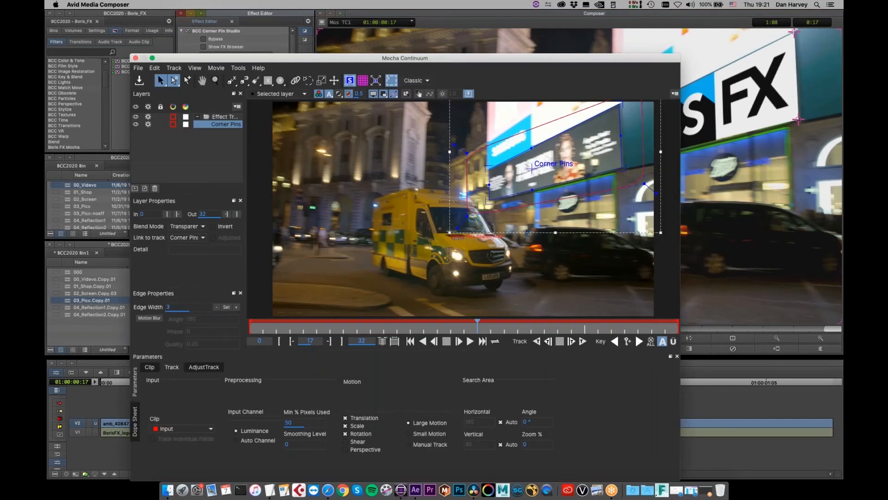
pyautogui.click(350, 81)
pyautogui.click(351, 81)
pyautogui.click(458, 228)
pyautogui.moveTo(457, 228); pyautogui.dragTo(454, 230)
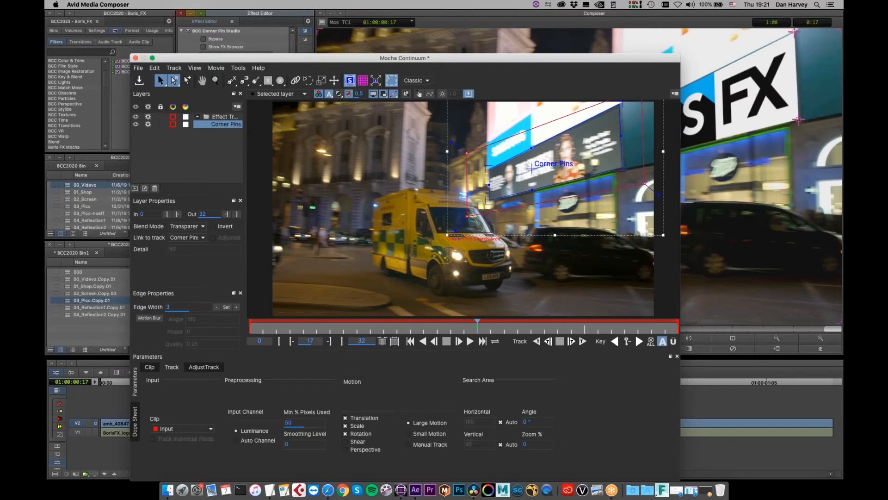
pyautogui.click(461, 172)
pyautogui.moveTo(466, 153); pyautogui.dragTo(486, 170)
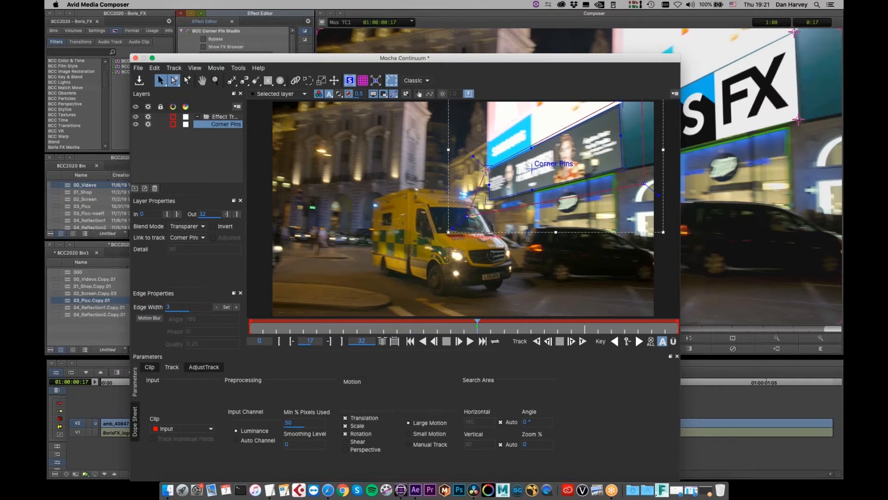
pyautogui.moveTo(468, 216); pyautogui.dragTo(487, 202)
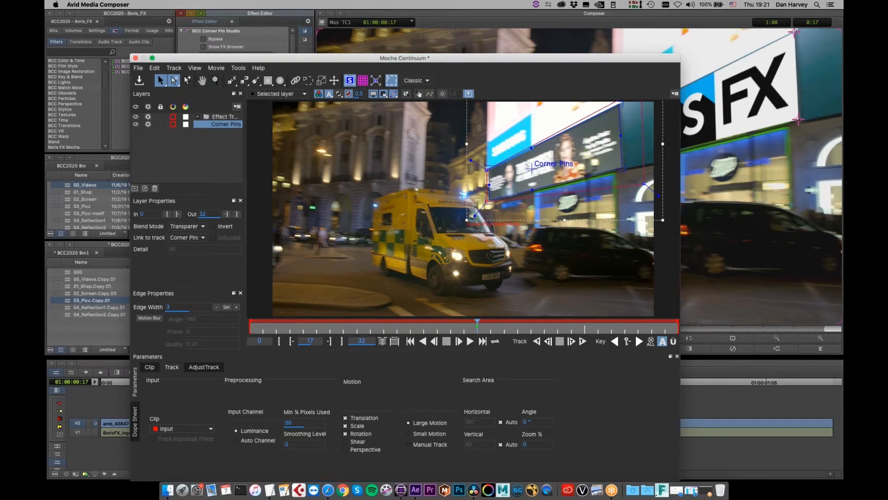
# Step: Fit the Corner Pins spline's two right points to the upper and lower right corners of the billboard
pyautogui.moveTo(644, 182); pyautogui.dragTo(627, 166)
pyautogui.press('x')
pyautogui.moveTo(611, 121); pyautogui.dragTo(578, 169)
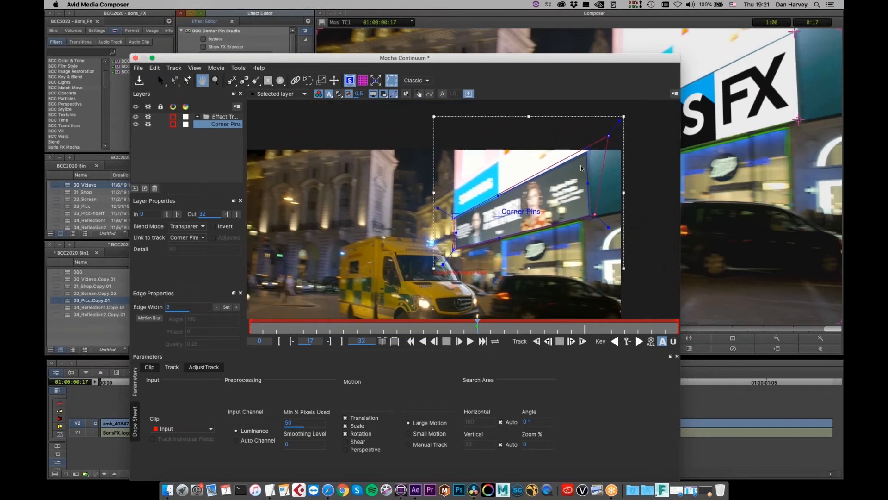
pyautogui.moveTo(608, 135); pyautogui.dragTo(589, 147)
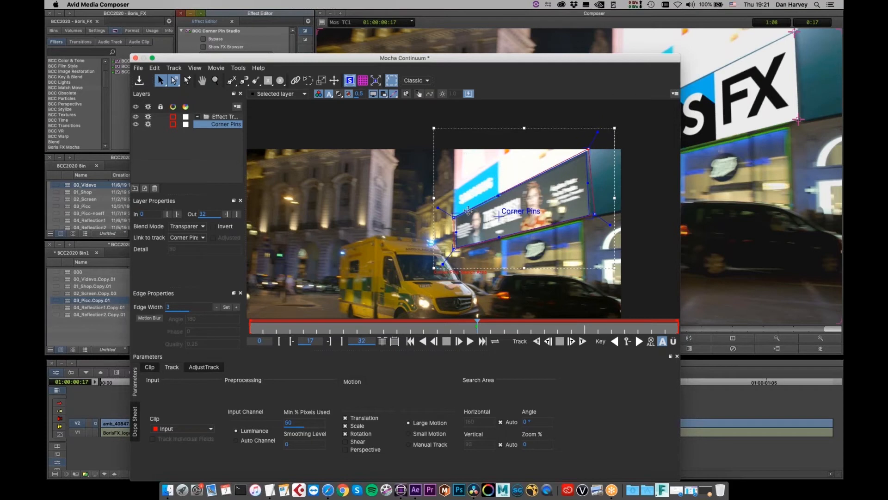
pyautogui.press('x')
pyautogui.moveTo(519, 165); pyautogui.dragTo(540, 150)
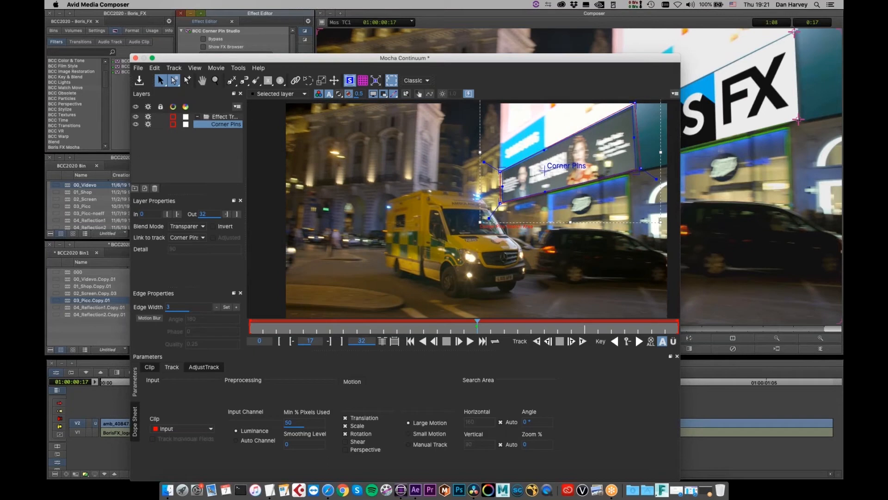
pyautogui.moveTo(644, 168); pyautogui.dragTo(641, 171)
pyautogui.moveTo(478, 325)
pyautogui.mouseDown()
pyautogui.moveTo(571, 319)
pyautogui.moveTo(478, 320)
pyautogui.mouseUp()
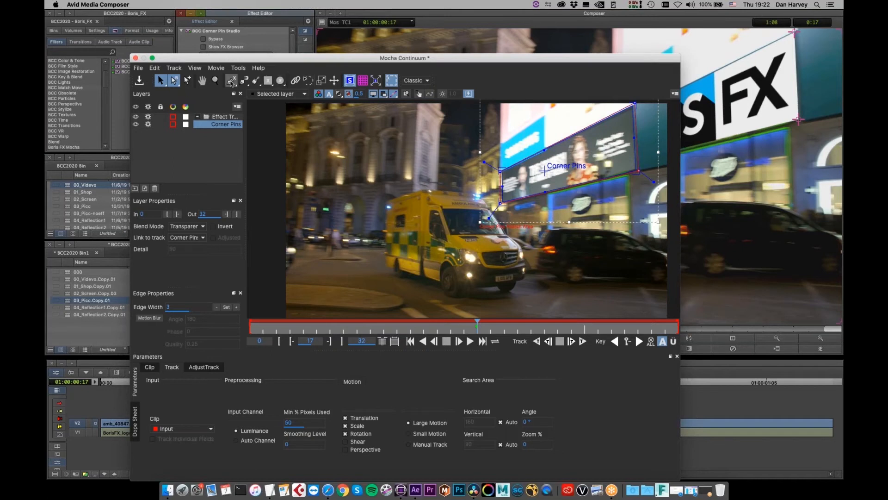
# Step: Draw a closed X-Spline around the ambulance on a new layer at frame 17, and scrub to frame 22 to check it
pyautogui.click(231, 82)
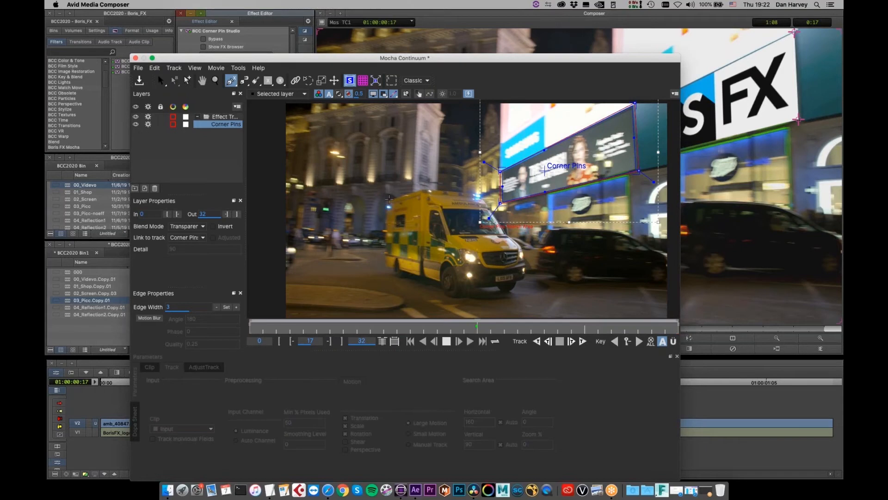
pyautogui.click(389, 199)
pyautogui.click(387, 250)
pyautogui.click(526, 256)
pyautogui.click(520, 242)
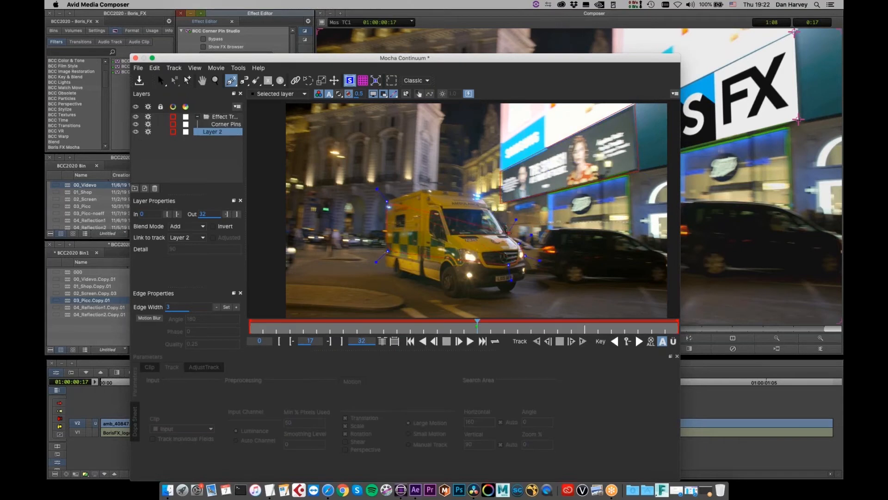
pyautogui.click(506, 232)
pyautogui.click(484, 202)
pyautogui.click(480, 199)
pyautogui.click(425, 190)
pyautogui.rightClick(451, 249)
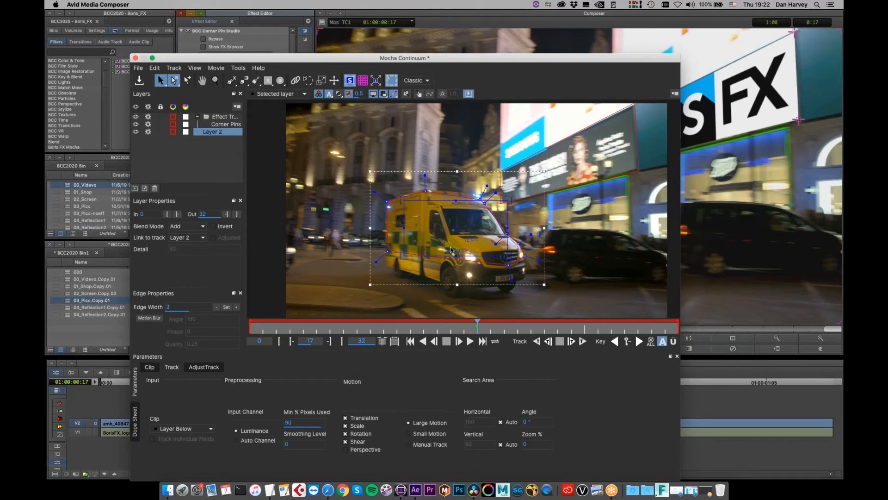
pyautogui.moveTo(479, 327); pyautogui.dragTo(543, 317)
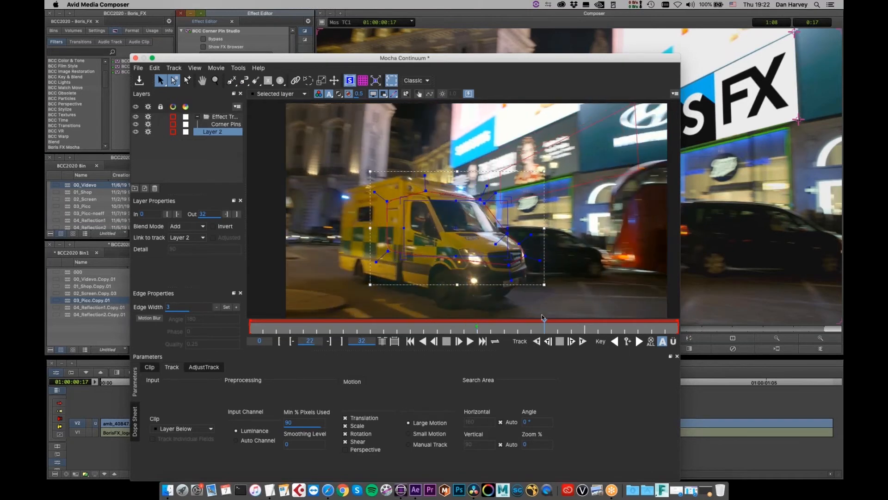
# Step: At frame 22, reshape the Layer 2 spline to fit the ambulance's rear, roof, windscreen and bonnet
pyautogui.moveTo(388, 251); pyautogui.dragTo(337, 249)
pyautogui.moveTo(387, 201); pyautogui.dragTo(336, 190)
pyautogui.moveTo(425, 191); pyautogui.dragTo(401, 177)
pyautogui.click(365, 153)
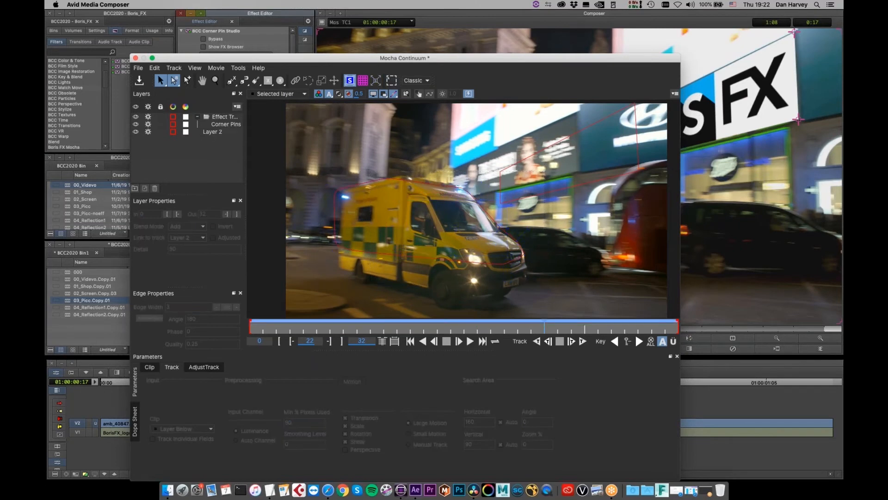
pyautogui.click(402, 175)
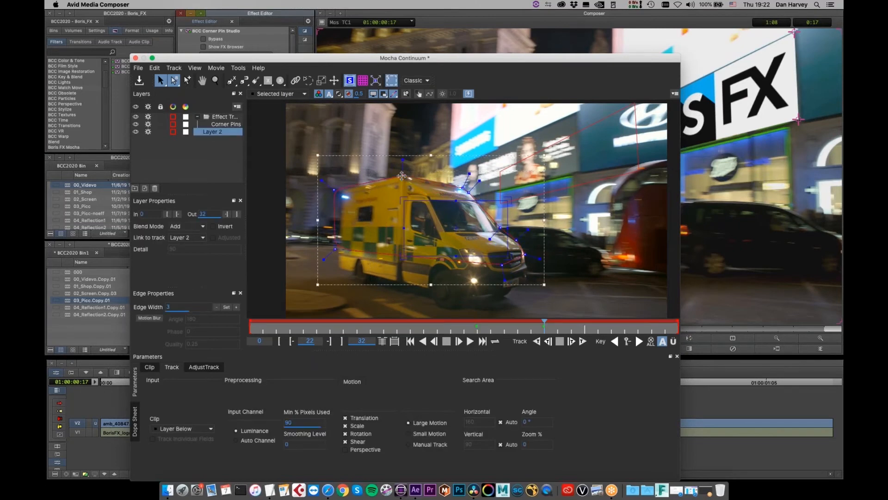
pyautogui.moveTo(402, 176); pyautogui.dragTo(401, 175)
pyautogui.moveTo(463, 187); pyautogui.dragTo(470, 193)
pyautogui.moveTo(500, 228); pyautogui.dragTo(522, 255)
pyautogui.moveTo(461, 186); pyautogui.dragTo(460, 187)
# Step: At frame 26, adjust the Layer 2 spline points to follow the ambulance's rear, roof and windscreen
pyautogui.click(570, 329)
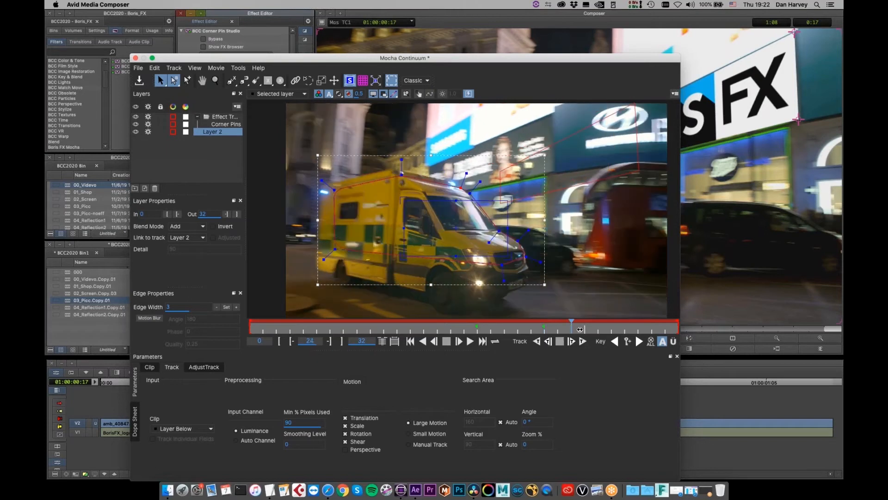
pyautogui.click(591, 327)
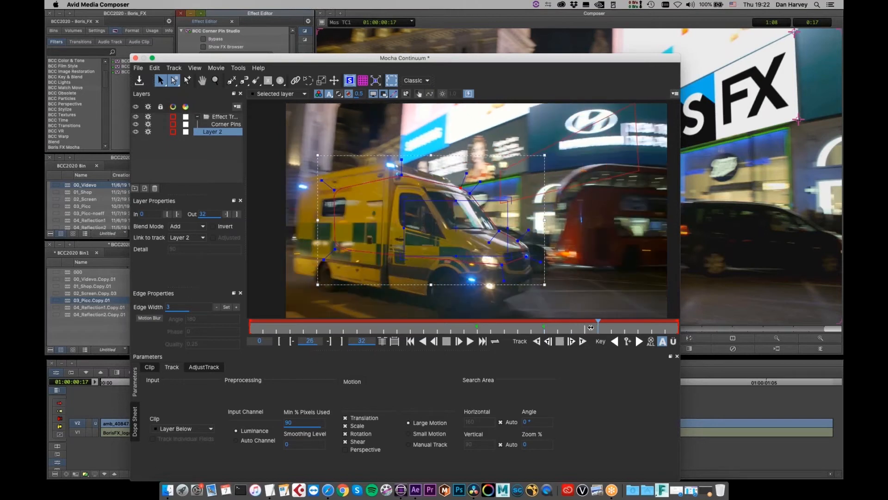
pyautogui.moveTo(334, 189); pyautogui.dragTo(306, 188)
pyautogui.moveTo(460, 187); pyautogui.dragTo(470, 196)
pyautogui.moveTo(499, 231); pyautogui.dragTo(502, 228)
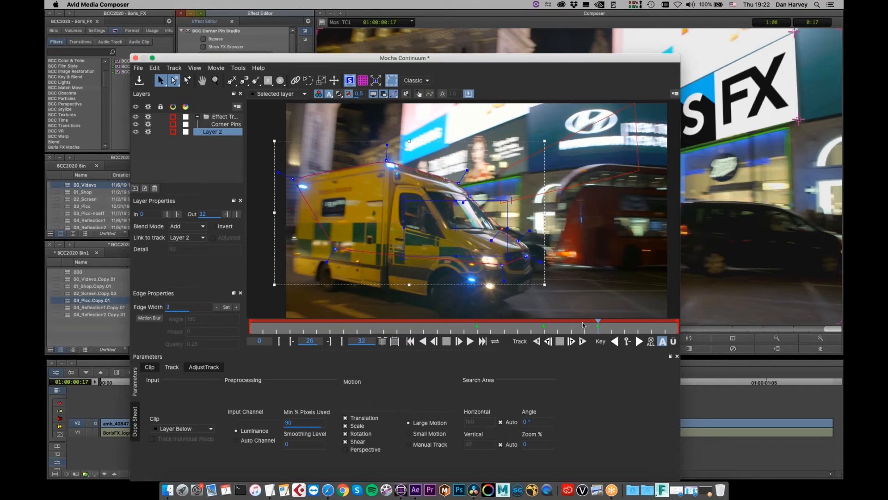
# Step: At frame 29, move the Layer 2 spline points onto the ambulance's roof and bonnet edges
pyautogui.moveTo(598, 323); pyautogui.dragTo(638, 323)
pyautogui.moveTo(383, 156); pyautogui.dragTo(385, 149)
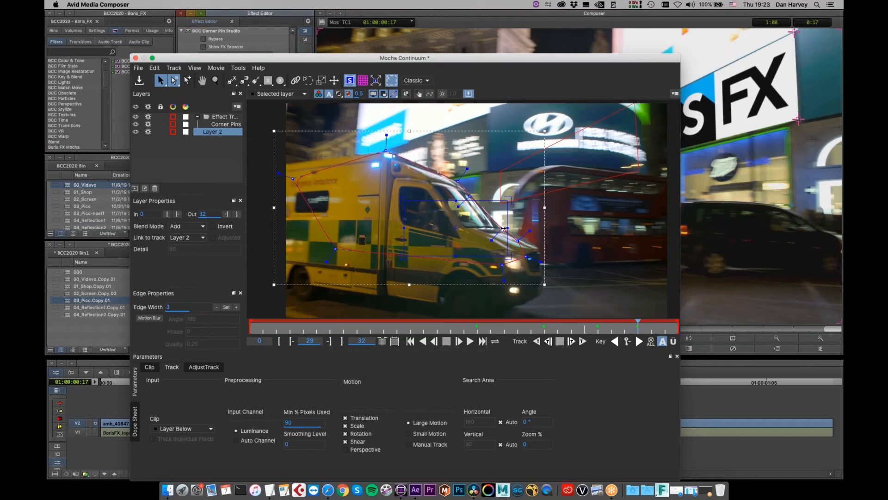
pyautogui.moveTo(517, 241); pyautogui.dragTo(529, 238)
# Step: At frame 32, fit the Layer 2 spline to the ambulance's roofline, windscreen and bonnet, extending its rear point beyond the frame
pyautogui.press('Right')
pyautogui.press('Right')
pyautogui.press('Right')
pyautogui.moveTo(458, 181); pyautogui.dragTo(465, 176)
pyautogui.moveTo(386, 150); pyautogui.dragTo(387, 140)
pyautogui.moveTo(294, 176); pyautogui.dragTo(272, 149)
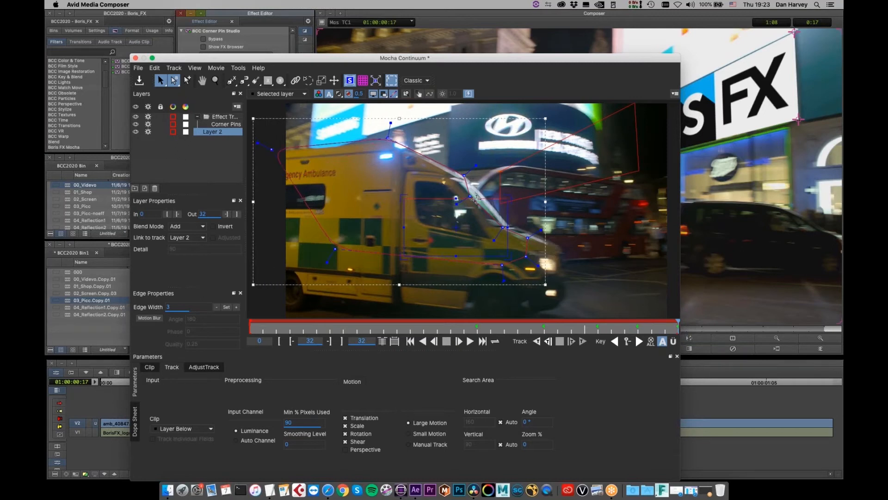
pyautogui.moveTo(469, 196); pyautogui.dragTo(507, 223)
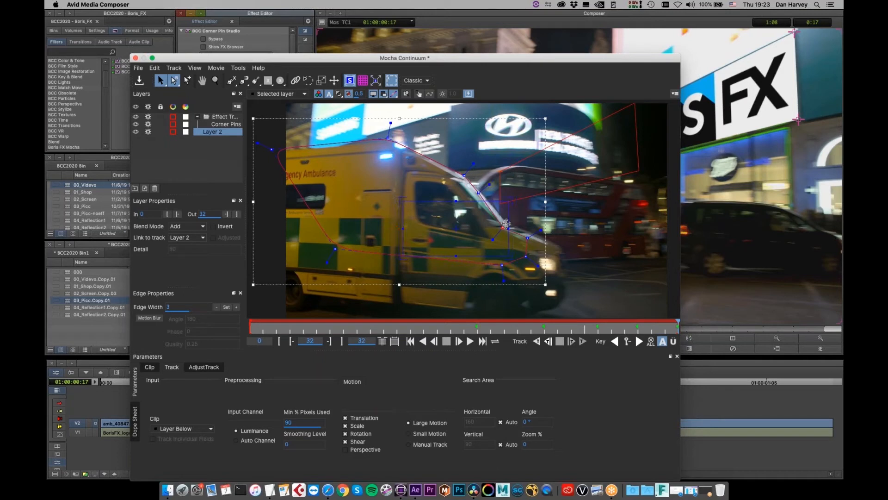
pyautogui.moveTo(506, 223); pyautogui.dragTo(509, 218)
# Step: Place Layer 2 above Corner Pins in the effect group and switch off its tracking process
pyautogui.moveTo(214, 135); pyautogui.dragTo(223, 134)
pyautogui.click(223, 132)
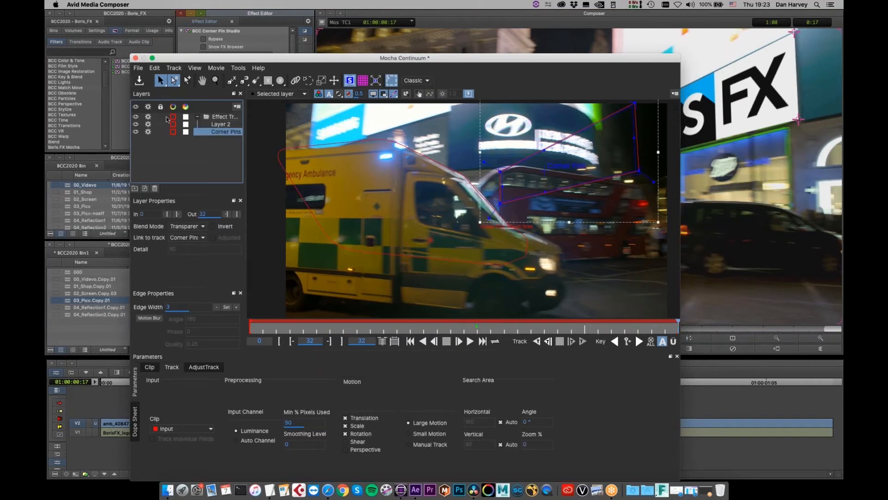
pyautogui.click(148, 124)
# Step: Track Corner Pins forward and backward from frame 17 with Shear and Perspective enabled and minimum pixels used set to 65.6
pyautogui.moveTo(678, 326); pyautogui.dragTo(477, 327)
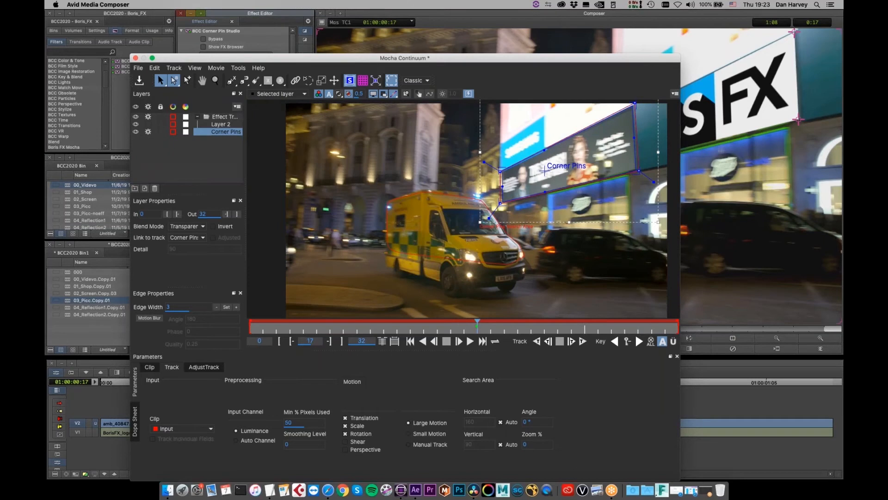
pyautogui.click(350, 441)
pyautogui.click(350, 449)
pyautogui.moveTo(286, 424); pyautogui.dragTo(528, 8)
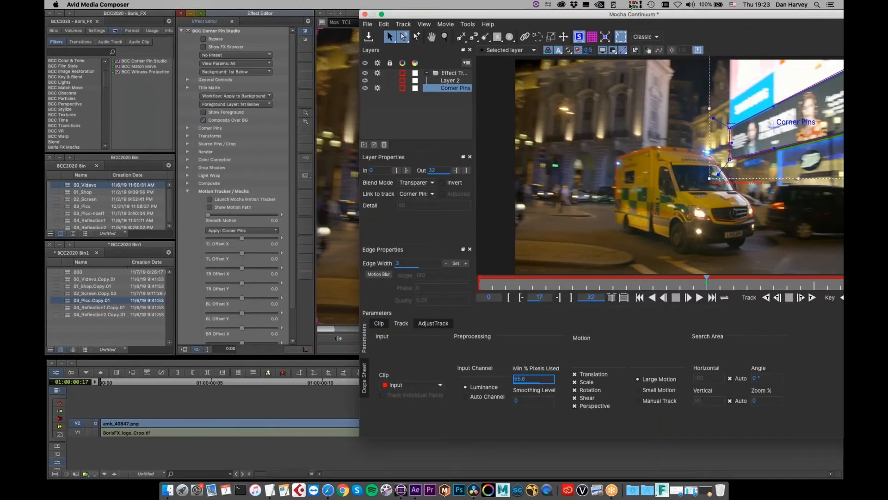
pyautogui.moveTo(630, 10); pyautogui.dragTo(418, 13)
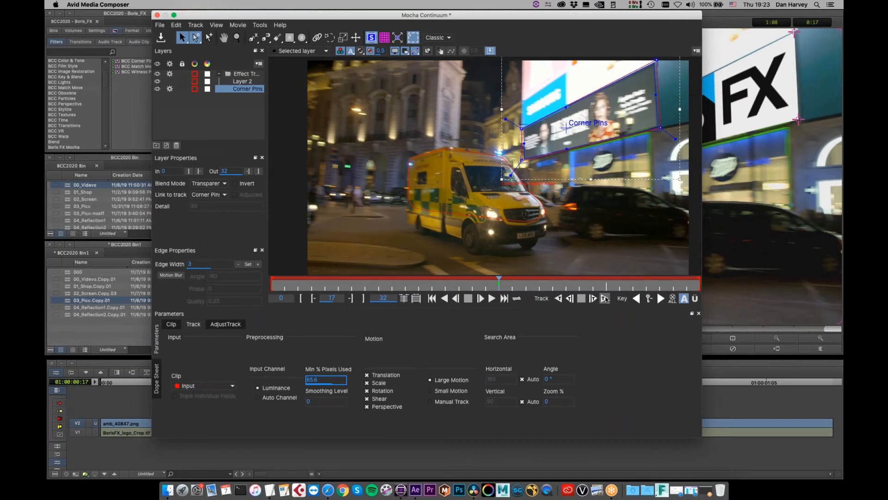
pyautogui.click(605, 298)
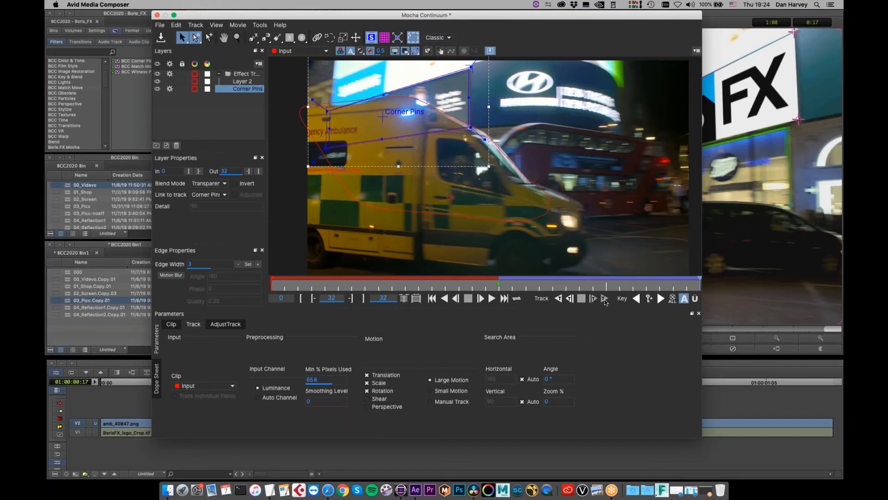
pyautogui.click(499, 285)
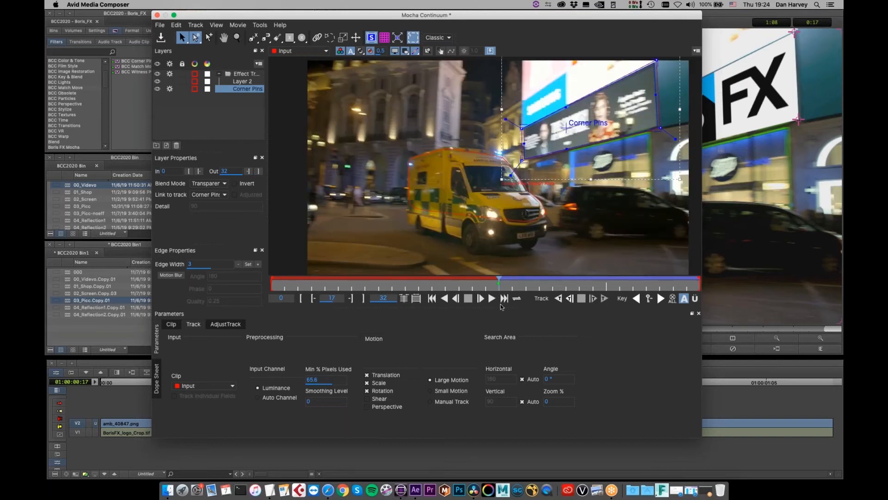
pyautogui.click(569, 298)
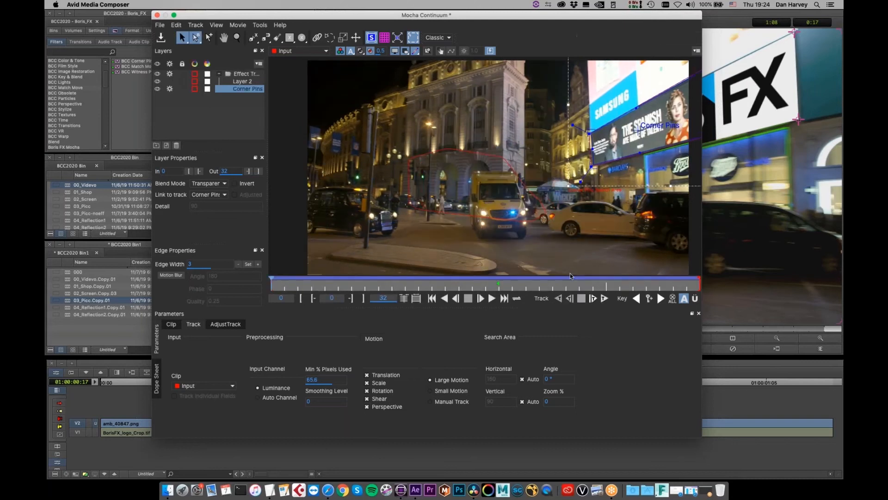
# Step: Check the Corner Pins track with the planar grid overlay, then save the Mocha project and close it
pyautogui.press('g')
pyautogui.moveTo(273, 279); pyautogui.dragTo(659, 259)
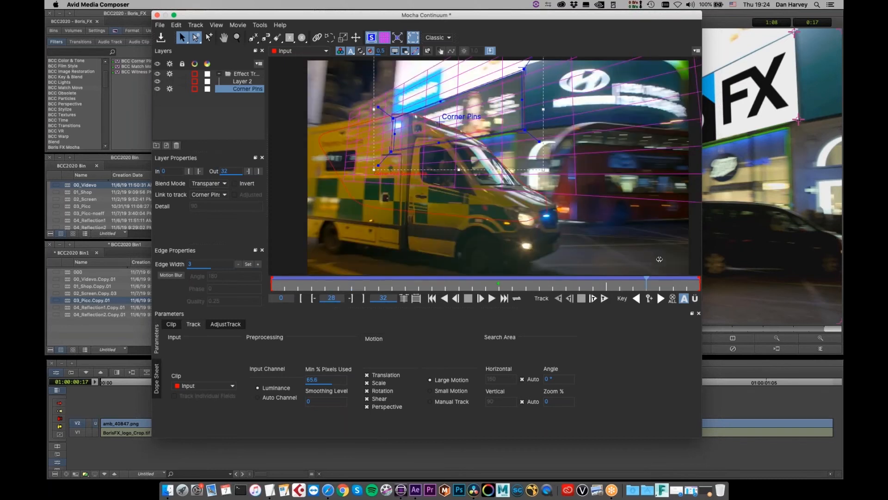
pyautogui.press('Home')
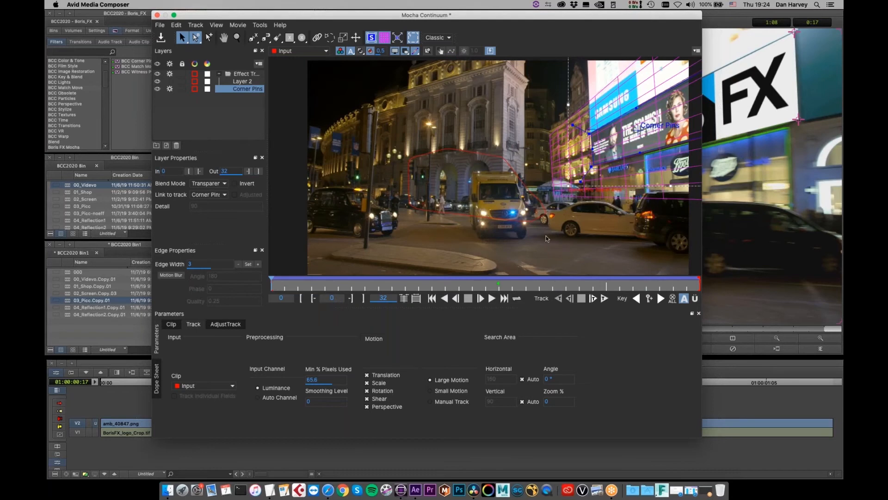
pyautogui.press('super+s')
pyautogui.click(157, 16)
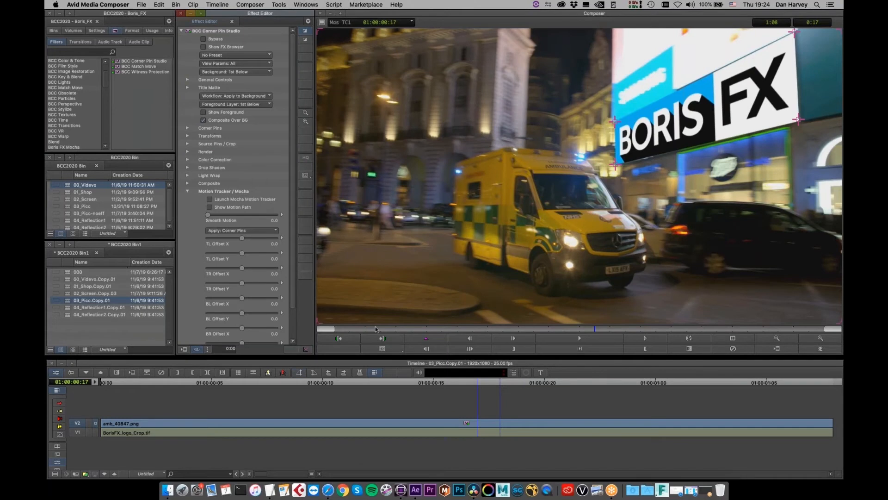
# Step: Scrub and play the shot from its start to review the tracked Boris FX logo on the billboard
pyautogui.moveTo(375, 329); pyautogui.dragTo(518, 329)
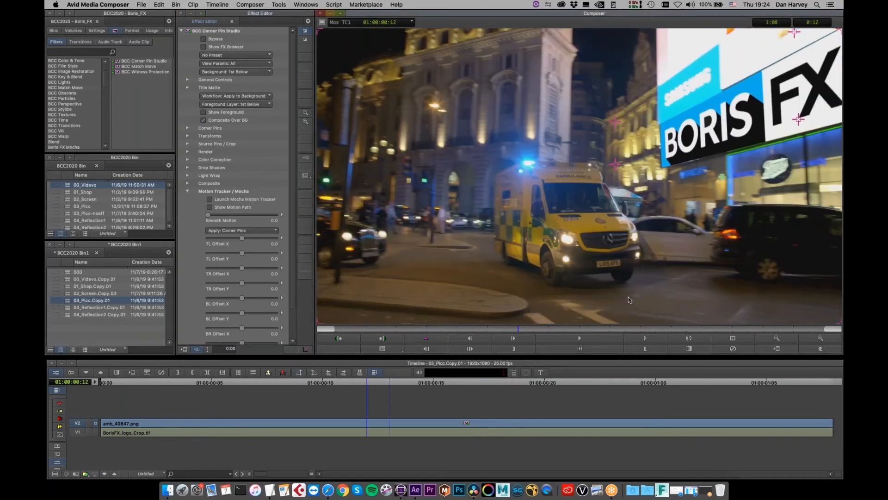
pyautogui.press('space')
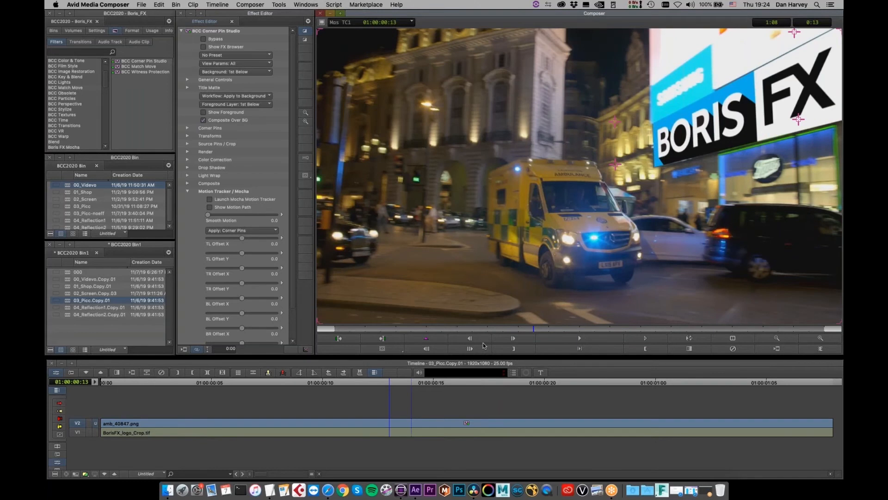
pyautogui.press('Home')
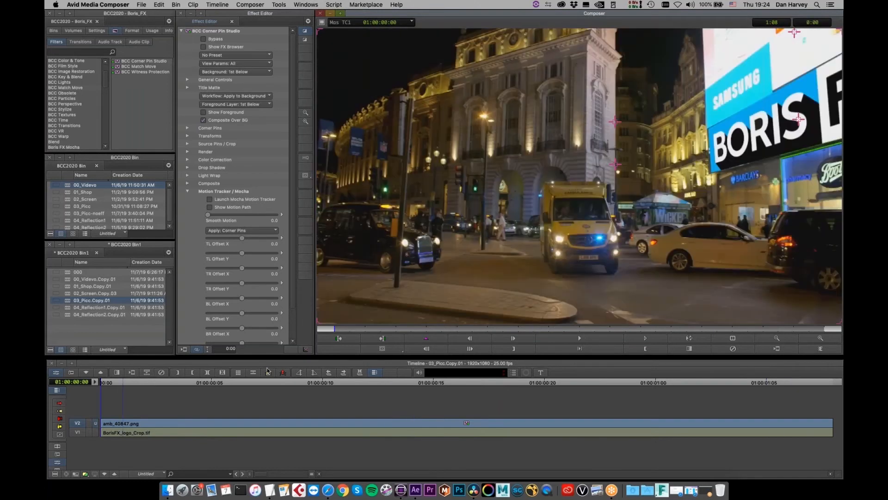
pyautogui.press('space')
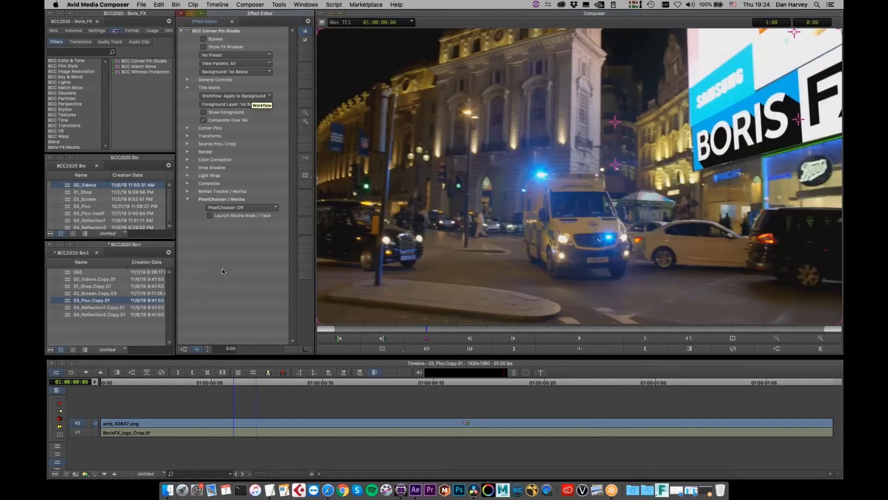
# Step: Launch Mocha from the PixelChooser, expand the effect group and hide the Corner Pins layer
pyautogui.click(211, 214)
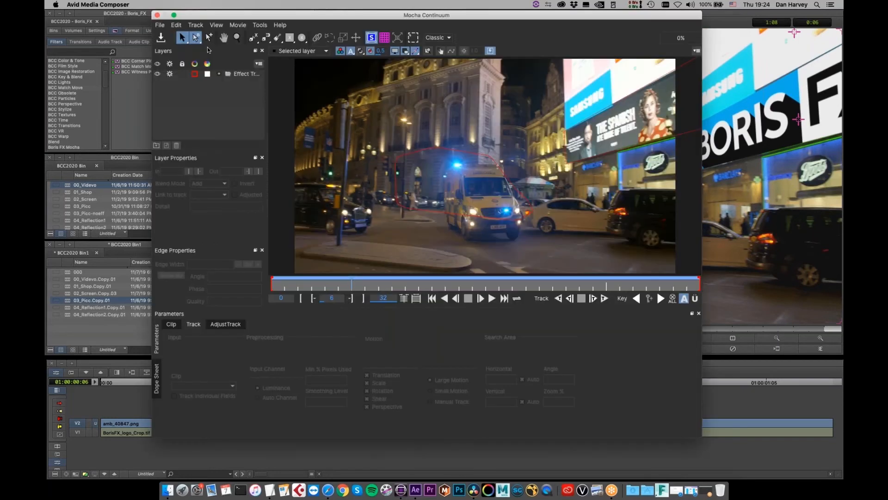
pyautogui.click(219, 73)
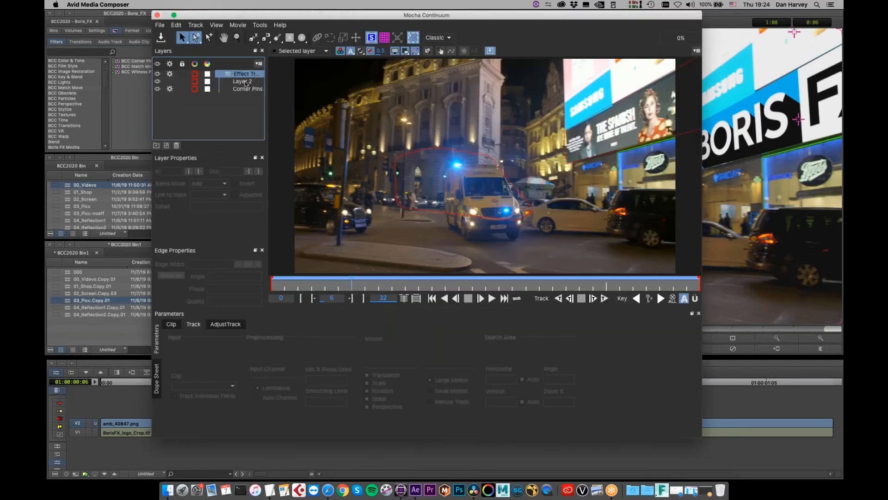
pyautogui.click(246, 89)
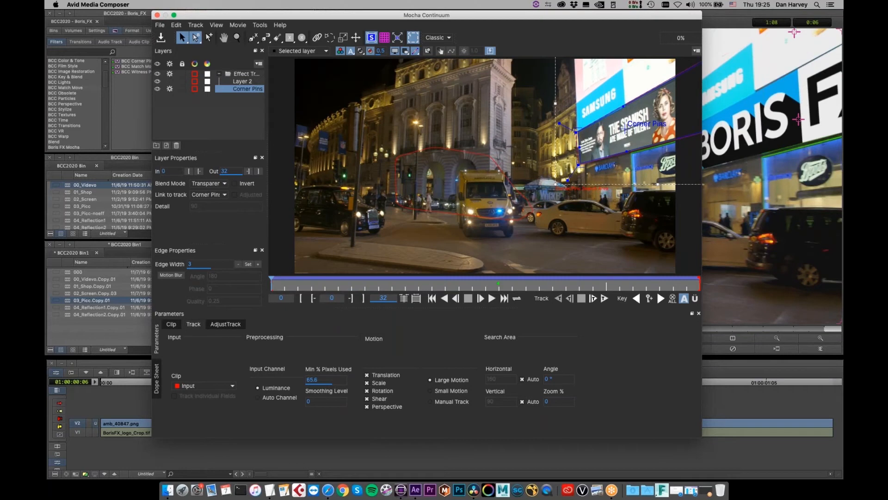
pyautogui.click(158, 89)
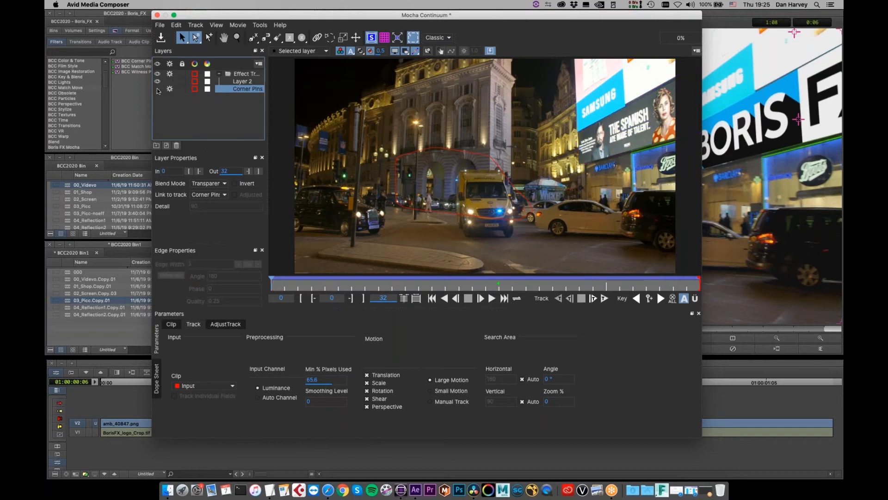
# Step: At frame 25, select all the ambulance spline points, turn on Uber Key and expand their outer edge using edge width 3
pyautogui.moveTo(273, 281); pyautogui.dragTo(640, 234)
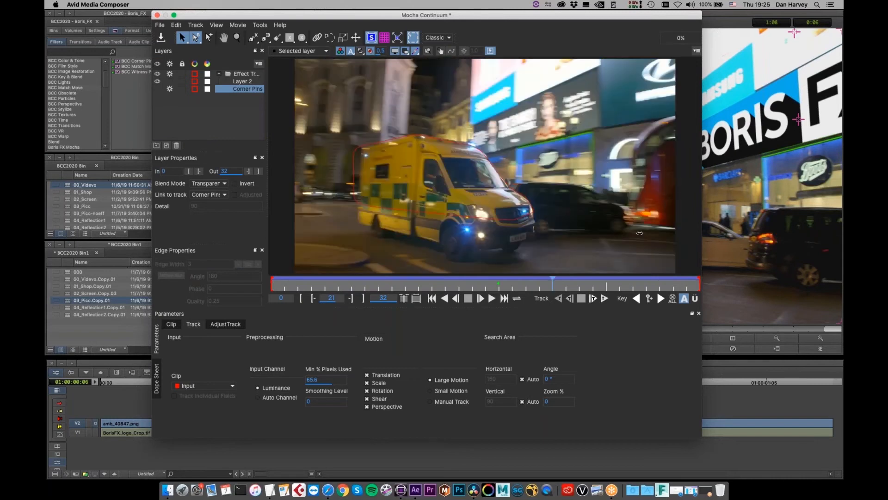
pyautogui.press('Right')
pyautogui.press('Right')
pyautogui.press('Right')
pyautogui.press('Right')
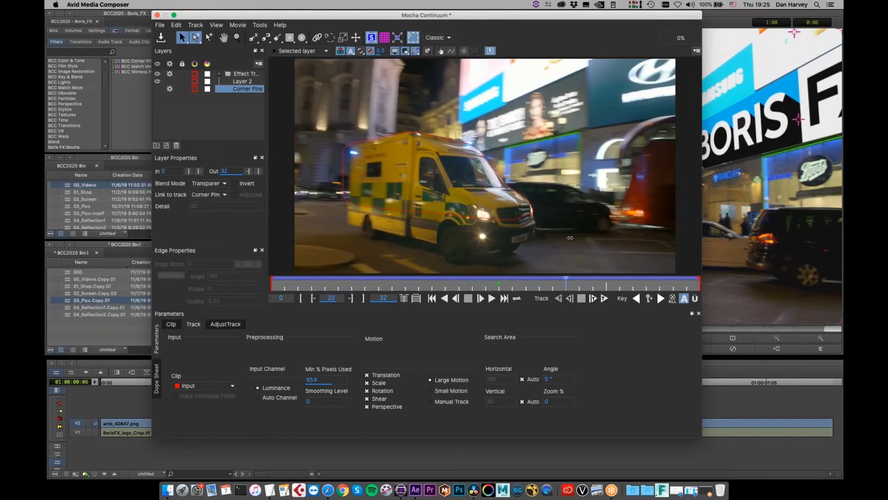
pyautogui.click(527, 208)
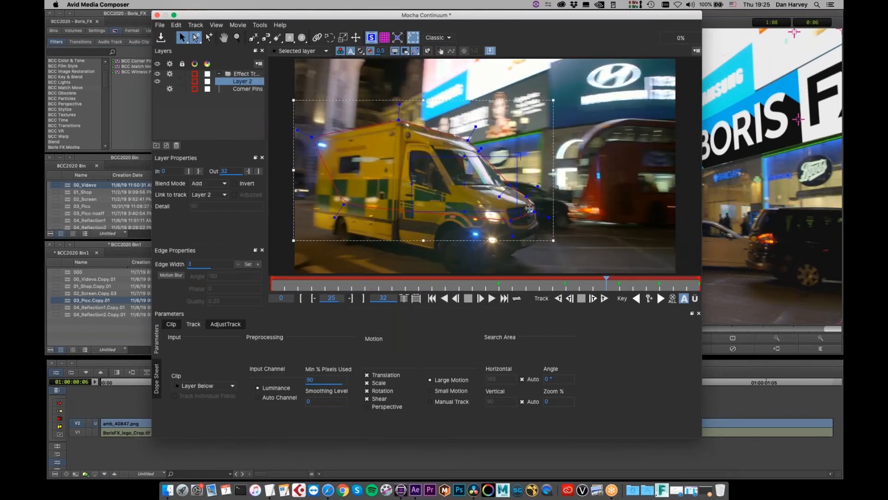
pyautogui.click(505, 193)
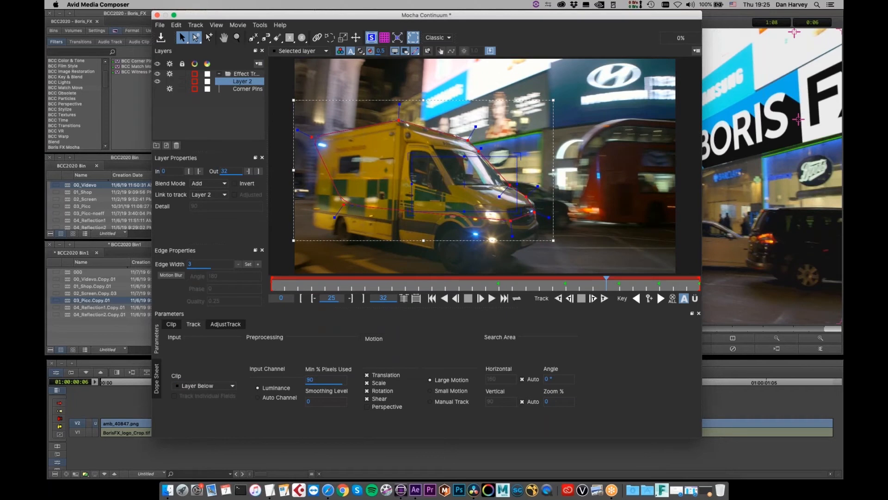
pyautogui.click(694, 300)
pyautogui.click(258, 265)
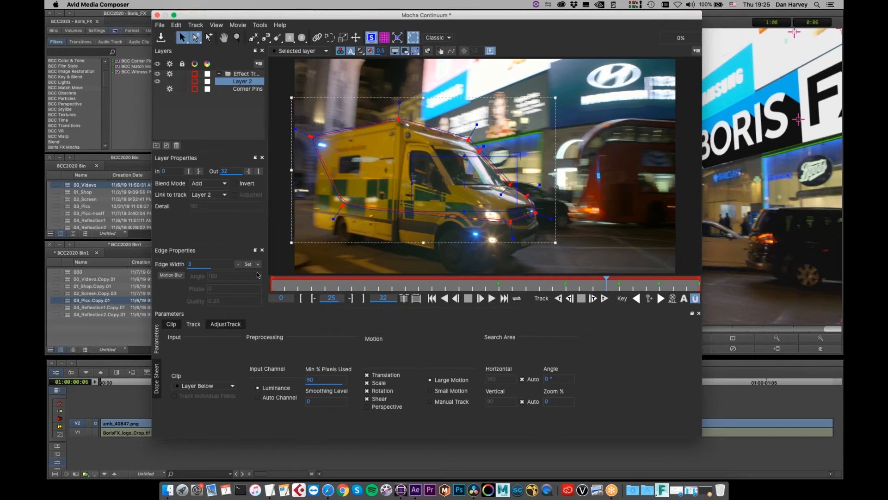
pyautogui.press('super+z')
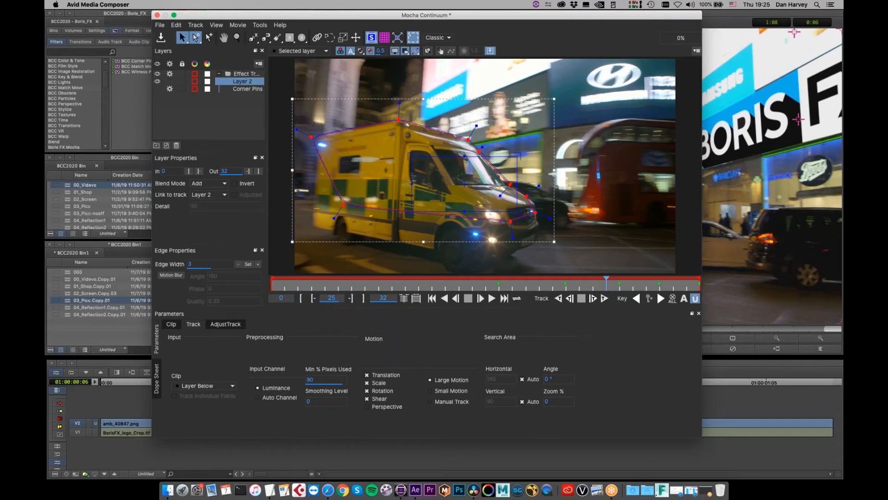
# Step: Invert the Layer 2 mask, save the Mocha project and close it
pyautogui.press('super+s')
pyautogui.click(234, 183)
pyautogui.click(157, 15)
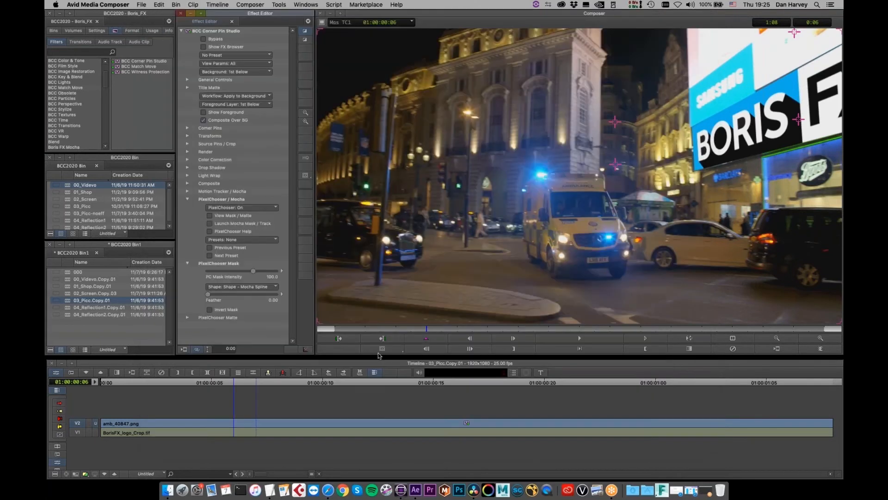
# Step: Scrub to 01:00:01:01 to check the logo behind the ambulance, and collapse the PixelChooser / Mocha and PixelChooser Mask parameter groups
pyautogui.click(366, 328)
pyautogui.moveTo(399, 328); pyautogui.dragTo(731, 244)
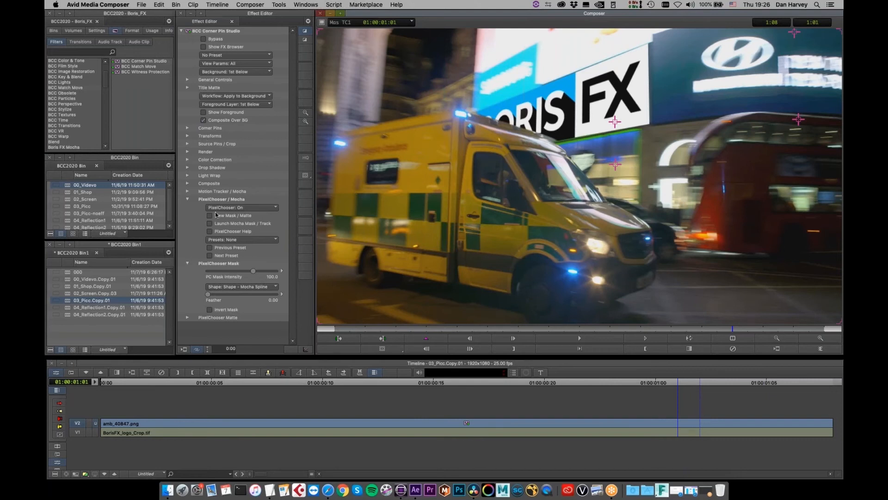
pyautogui.click(187, 199)
pyautogui.click(188, 207)
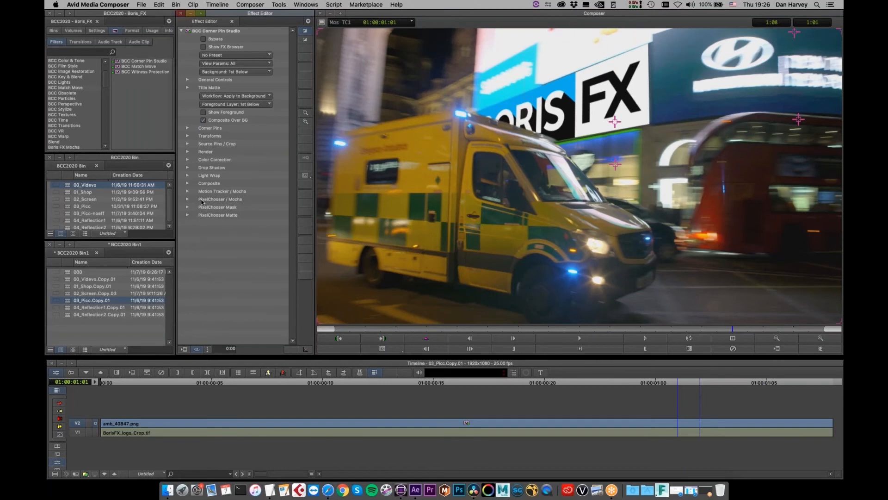
# Step: Turn on the effect's color correction, set brightness to 12 and raise the contrast slightly
pyautogui.click(188, 159)
pyautogui.click(209, 168)
pyautogui.moveTo(242, 218); pyautogui.dragTo(242, 236)
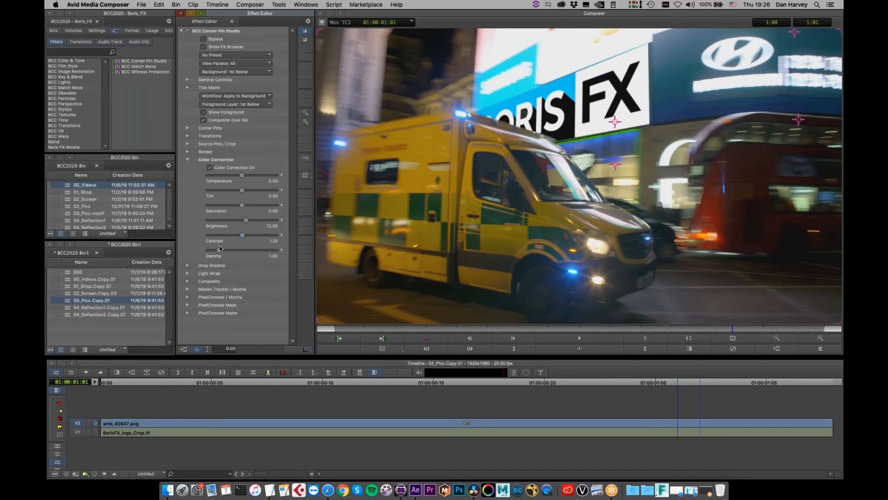
pyautogui.click(187, 159)
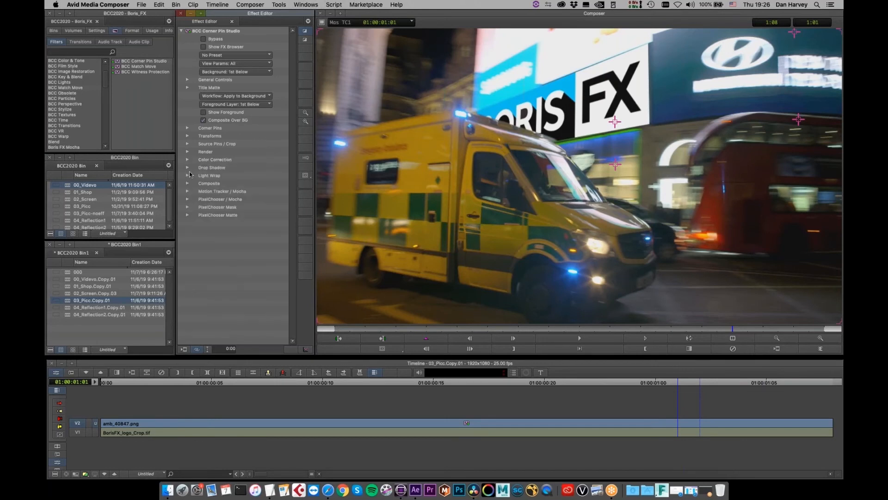
# Step: Turn on Light Wrap and reduce the Wrap Width to about 9.8
pyautogui.click(188, 176)
pyautogui.click(210, 183)
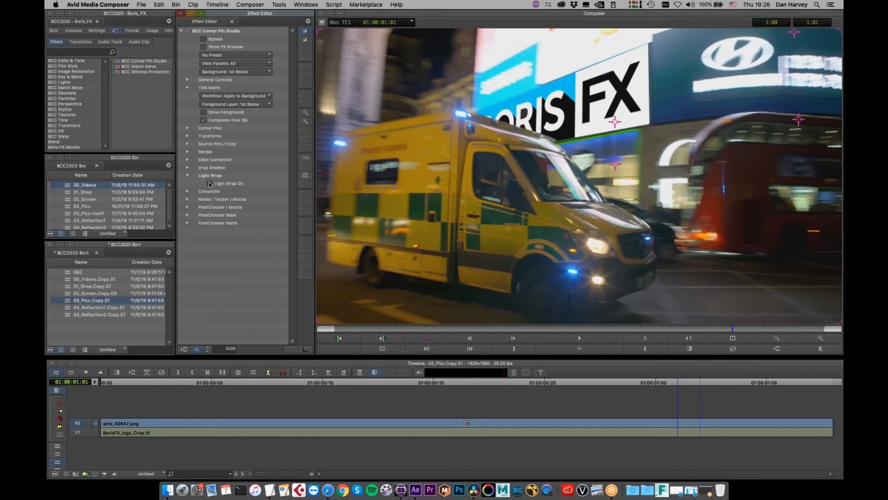
pyautogui.moveTo(213, 202); pyautogui.dragTo(220, 226)
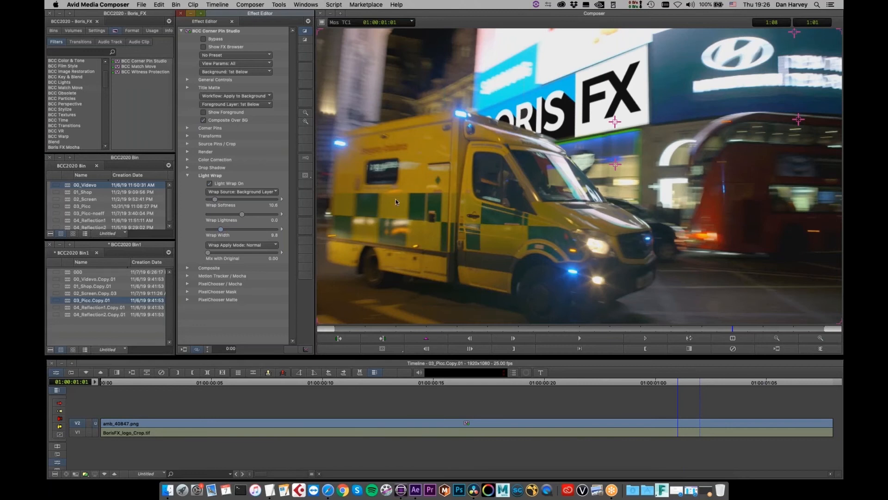
pyautogui.click(186, 175)
# Step: In the Render settings, turn on motion blur with a Shutter Angle of about 141.75 and about 10 blur samples
pyautogui.click(187, 151)
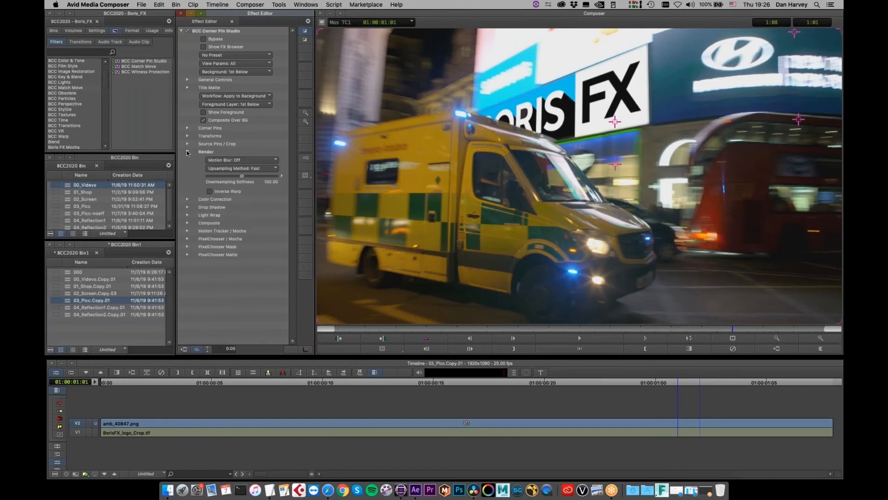
pyautogui.click(235, 160)
pyautogui.click(239, 176)
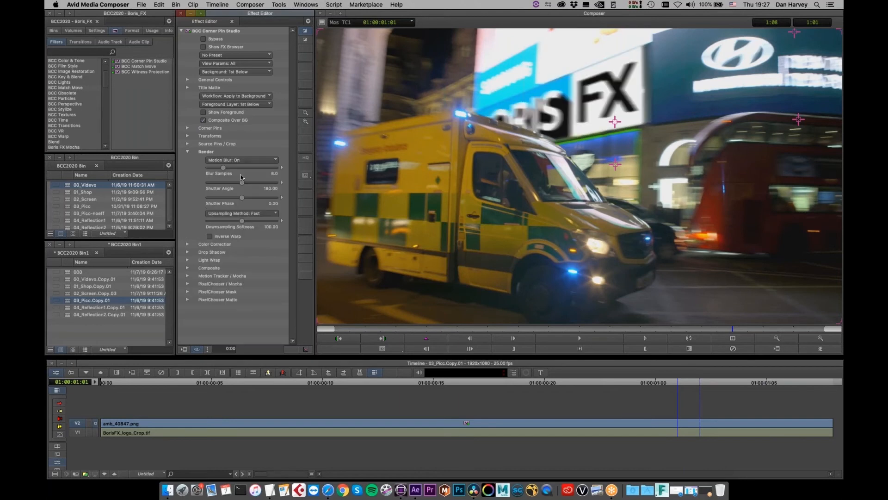
pyautogui.moveTo(241, 183); pyautogui.dragTo(235, 191)
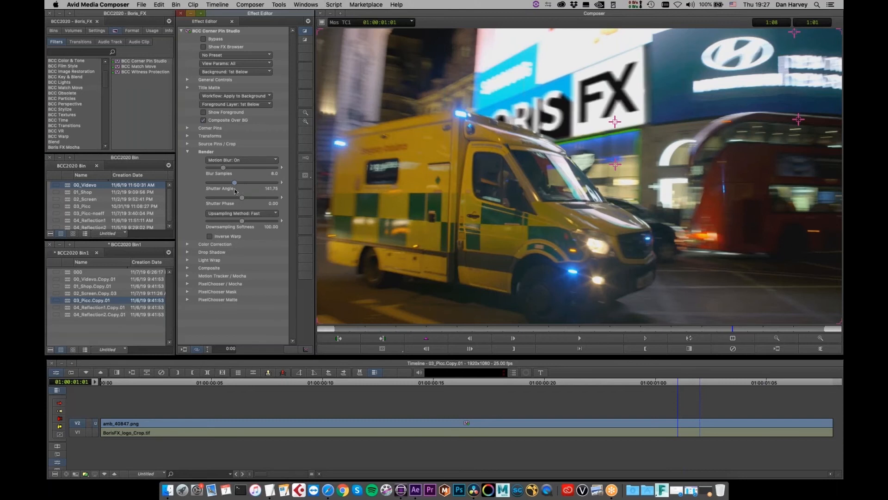
pyautogui.moveTo(223, 168)
pyautogui.mouseDown()
pyautogui.moveTo(215, 172)
pyautogui.moveTo(227, 172)
pyautogui.mouseUp()
# Step: Step and scrub through the frames around 01:00:00:20 to 01:00:01:01 to check the logo's motion blur behind the ambulance
pyautogui.press('Left')
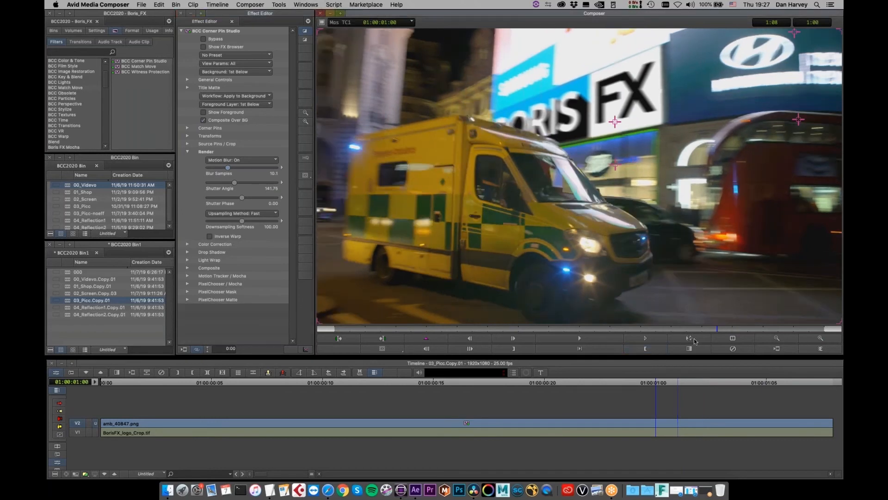
pyautogui.moveTo(695, 341); pyautogui.dragTo(728, 318)
pyautogui.press('Right')
pyautogui.press('Right')
pyautogui.press('Right')
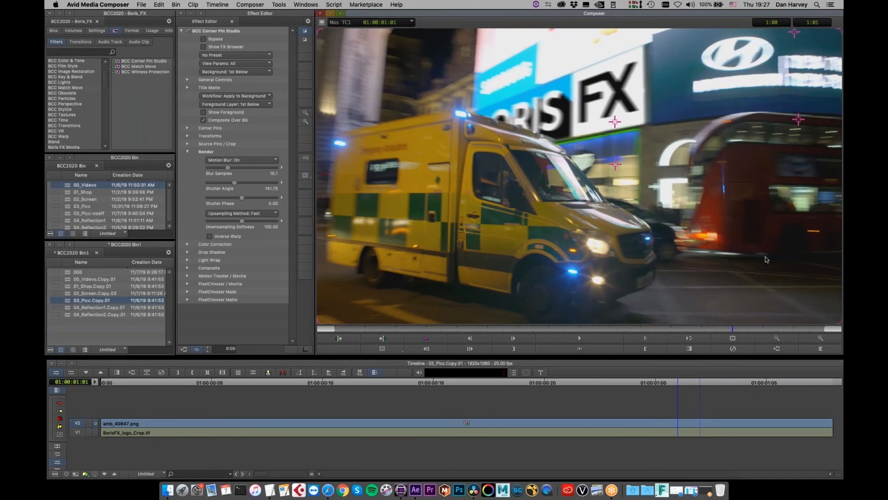
pyautogui.press('Left')
pyautogui.press('Left')
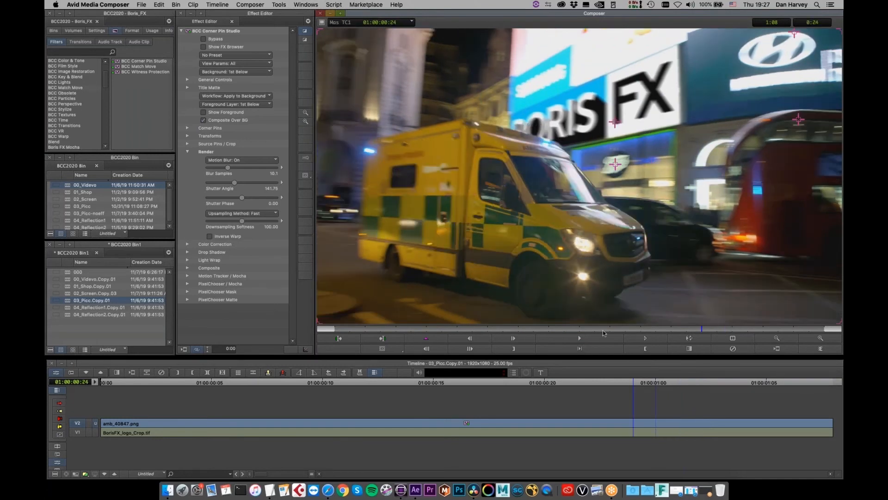
pyautogui.press('Left')
pyautogui.press('Left')
pyautogui.click(648, 326)
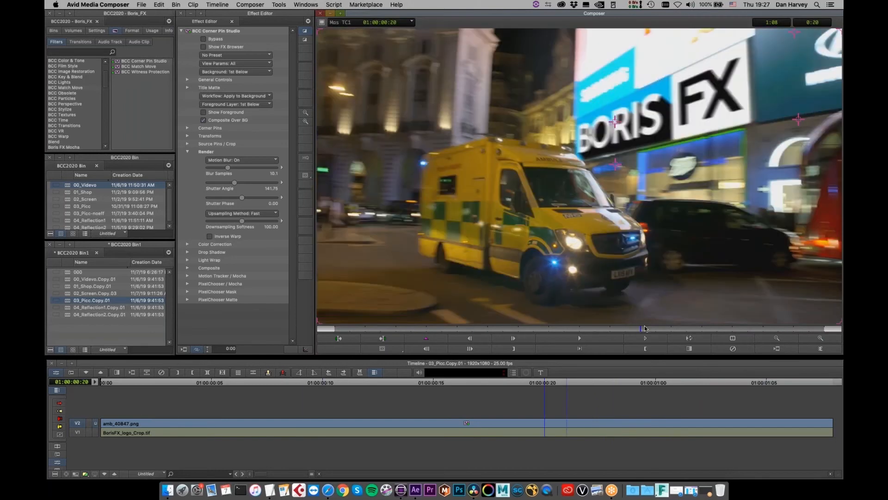
pyautogui.moveTo(646, 328); pyautogui.dragTo(707, 319)
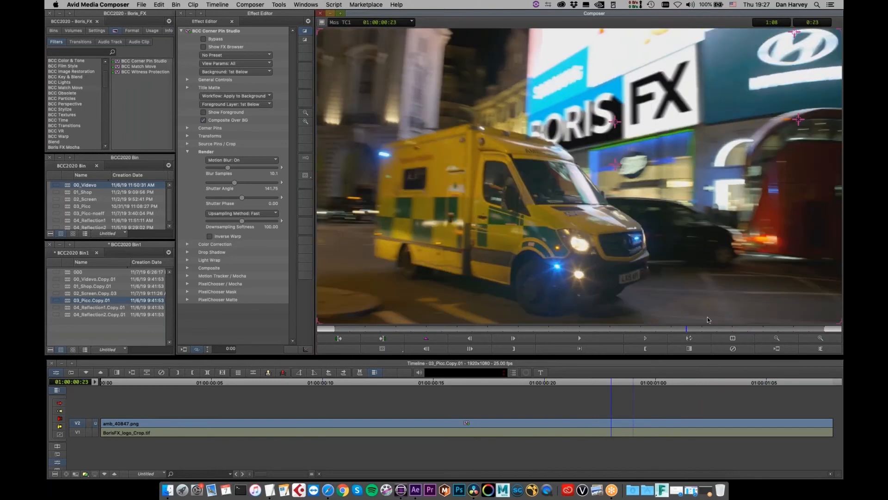
pyautogui.press('Right')
# Step: Load the 04_Reflection1.Copy.01 sequence, preview the rain background and monitor V2 to display the WEATHER title
pyautogui.click(99, 307)
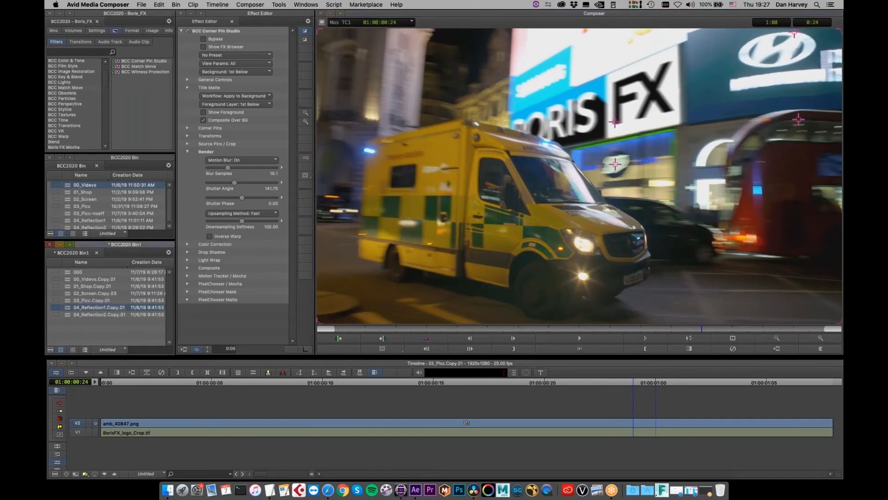
pyautogui.doubleClick(103, 307)
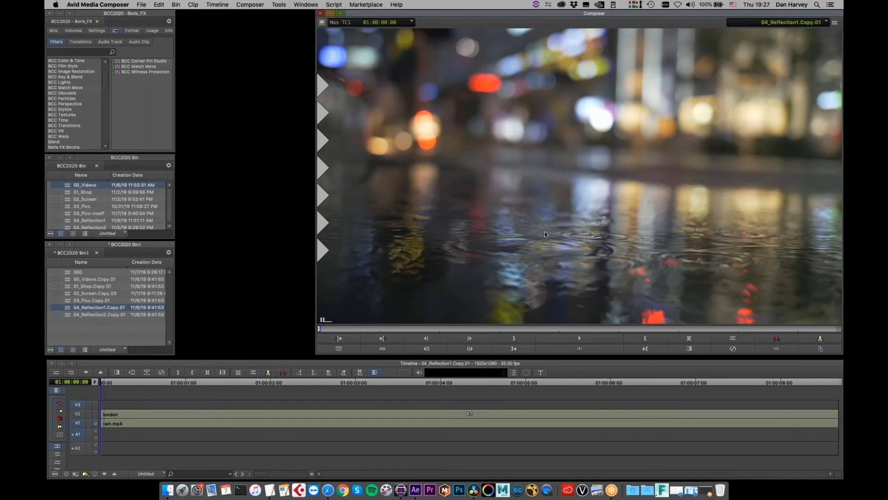
pyautogui.press('space')
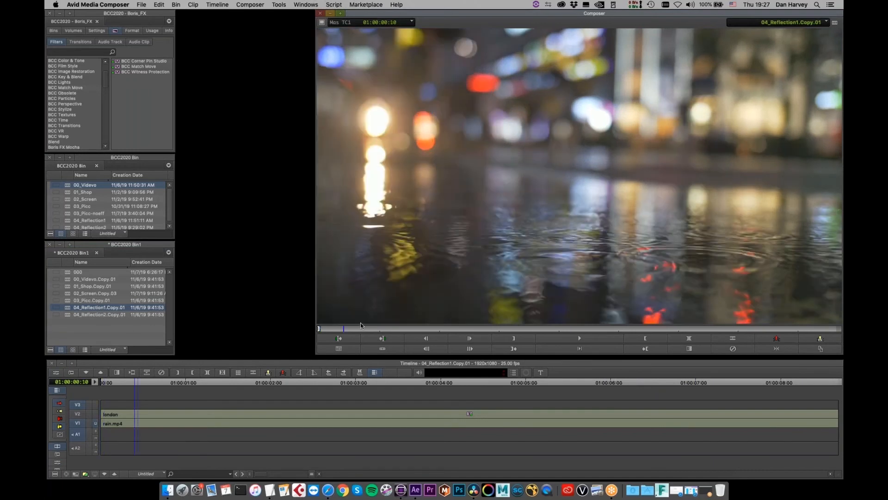
pyautogui.press('Home')
pyautogui.click(95, 414)
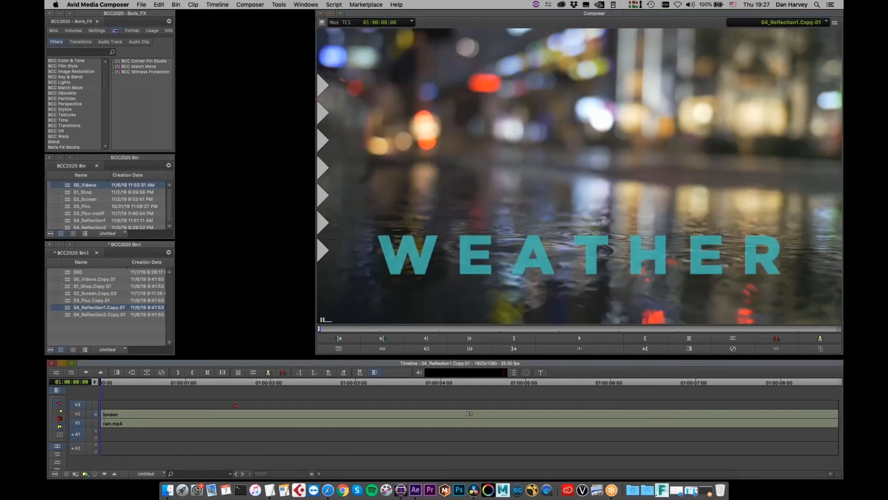
# Step: Open the london title on V2 for effect editing and return to the first frame
pyautogui.click(110, 414)
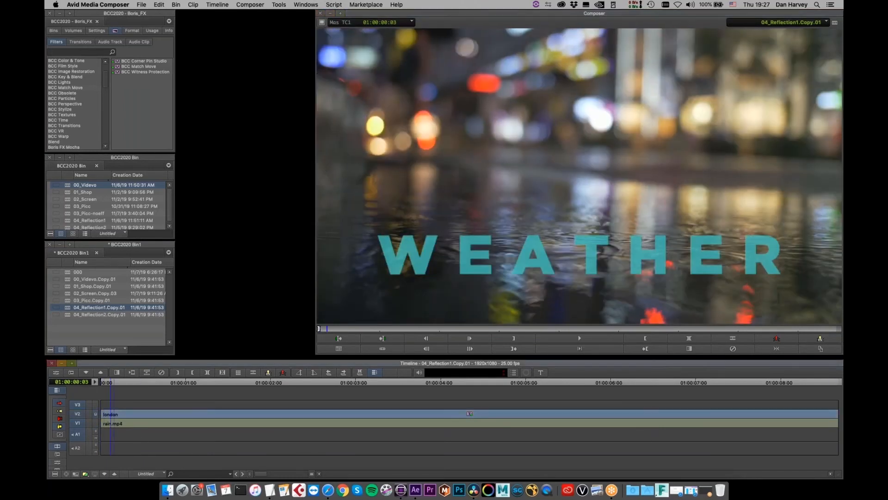
pyautogui.click(56, 372)
pyautogui.moveTo(333, 329); pyautogui.dragTo(230, 292)
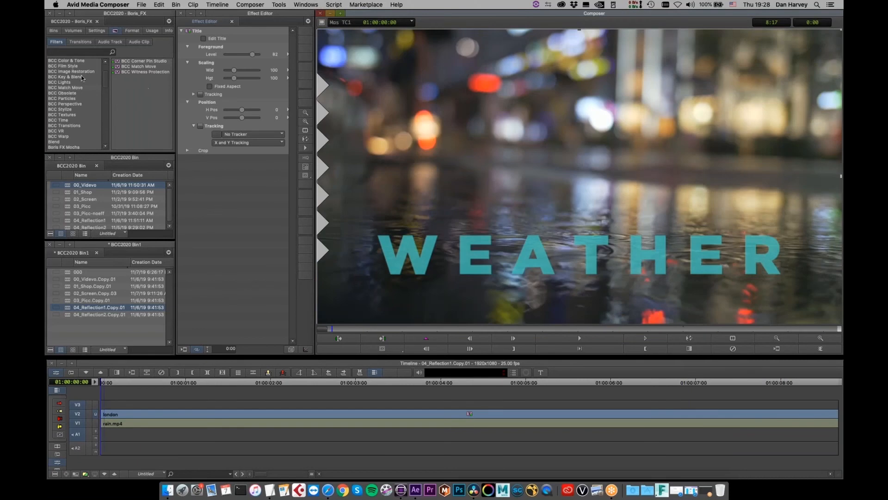
# Step: Apply the BCC Reflection filter from BCC Stylize to the filler on V3 and monitor that track
pyautogui.click(75, 109)
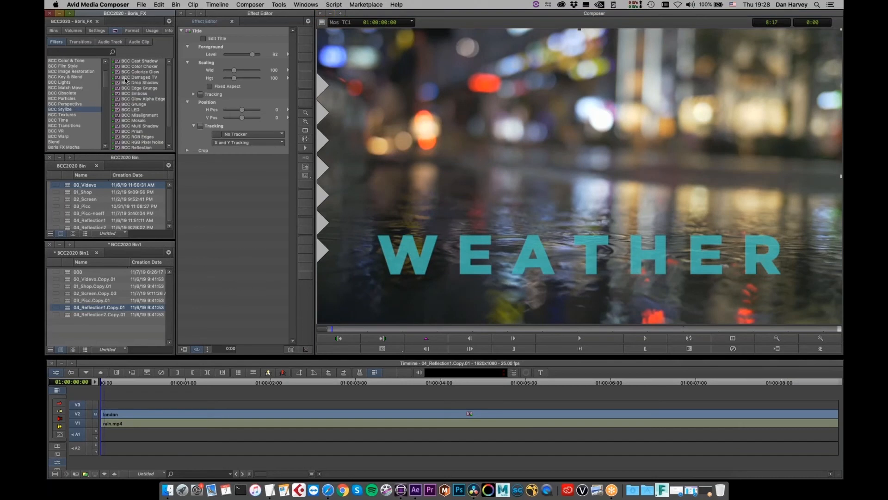
pyautogui.scroll(-4, 171, 84)
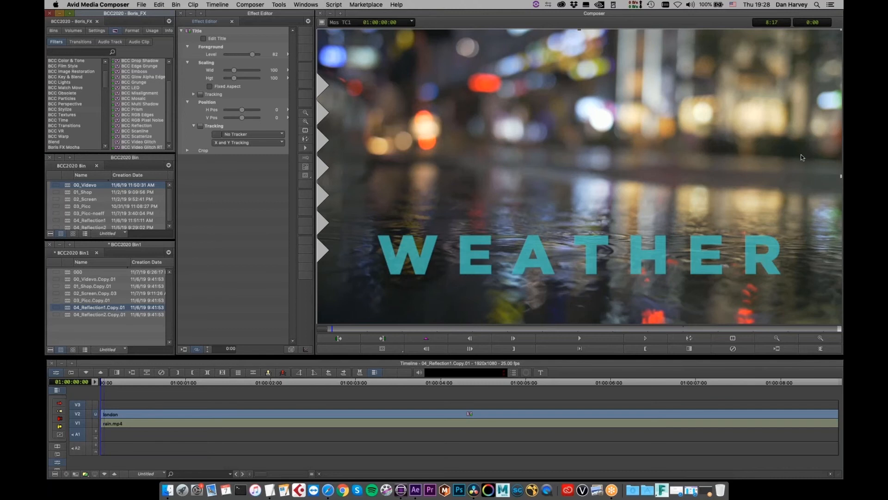
pyautogui.click(139, 126)
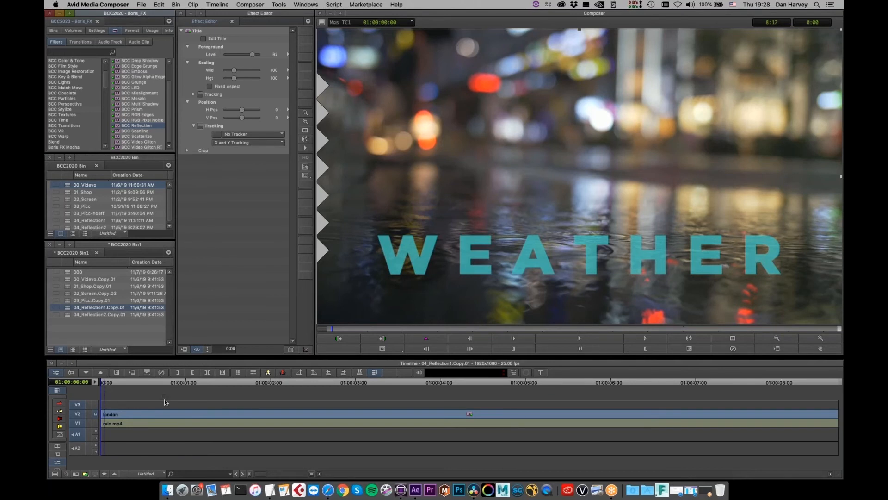
pyautogui.moveTo(165, 401); pyautogui.dragTo(165, 403)
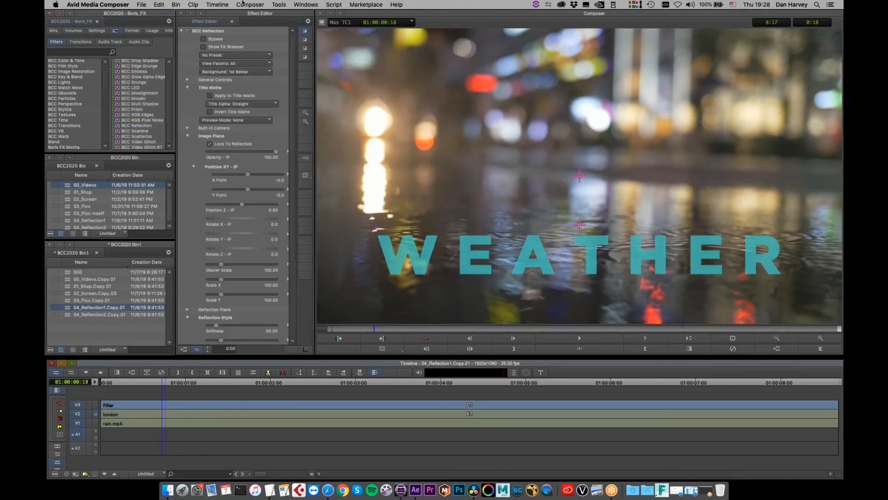
pyautogui.click(95, 405)
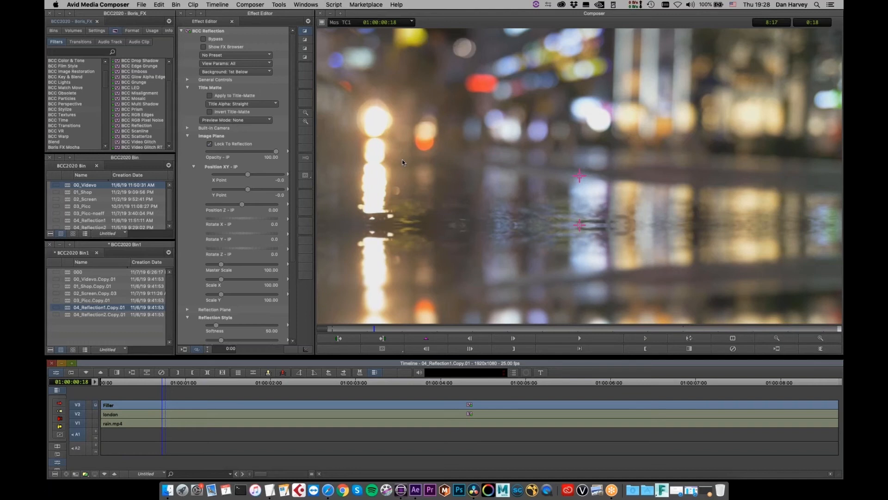
# Step: Test scaling with Lock To Reflection off and on, then leave it off with the image plane's Master Scale at about 115.6
pyautogui.click(192, 140)
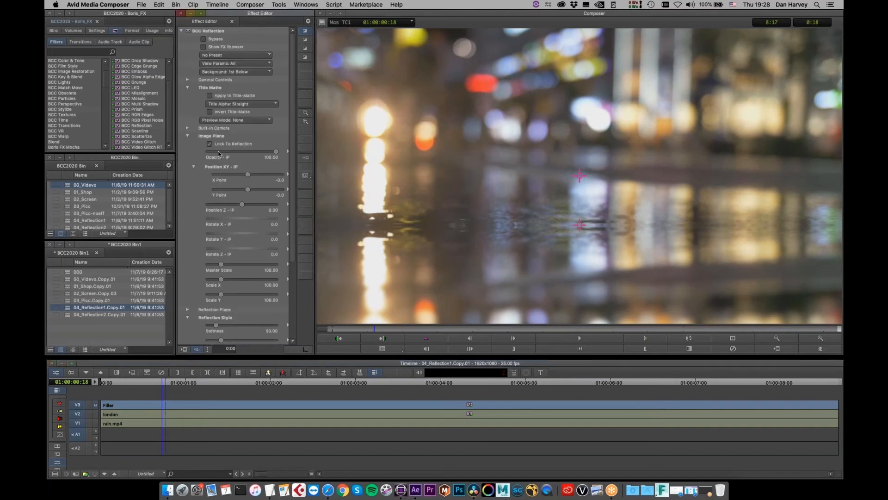
pyautogui.click(209, 144)
pyautogui.moveTo(220, 266); pyautogui.dragTo(225, 277)
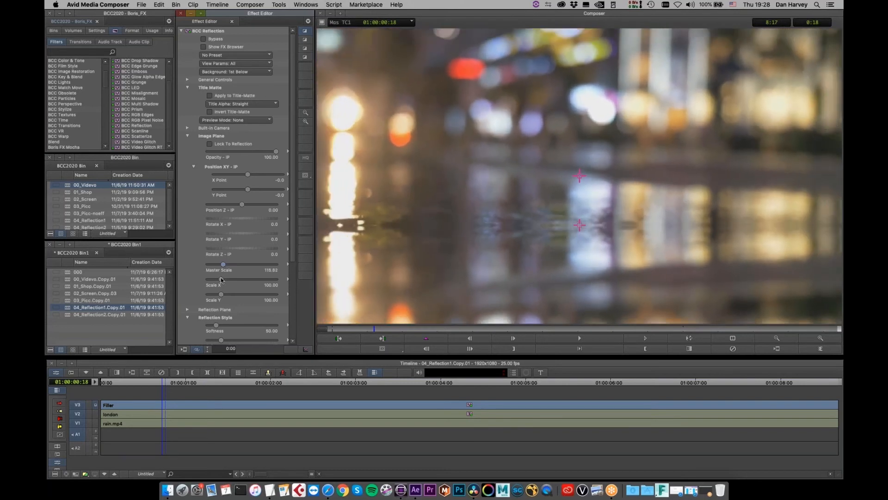
pyautogui.click(210, 143)
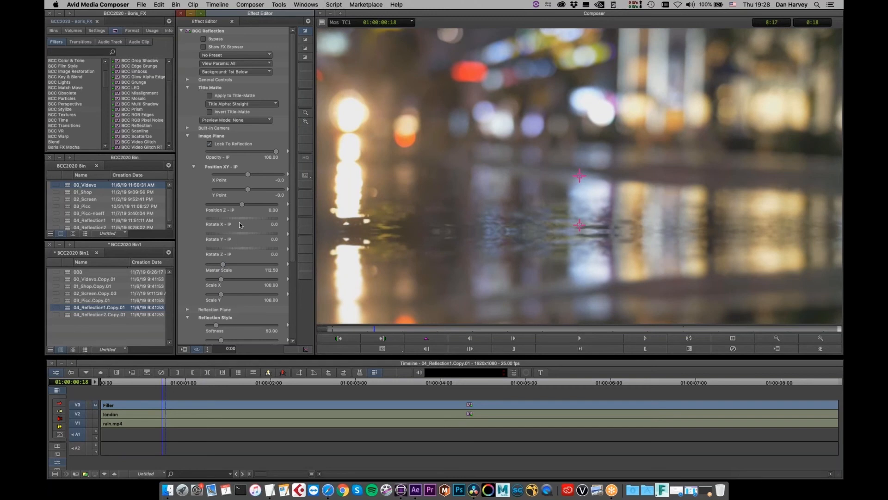
pyautogui.moveTo(225, 266); pyautogui.dragTo(224, 272)
pyautogui.click(209, 144)
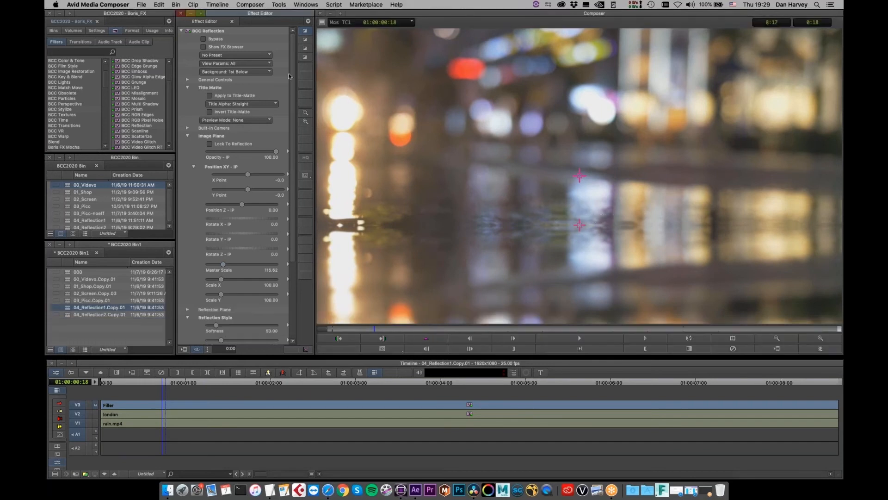
# Step: Move the Reflection Plane down to a Y Point of about 387 and set its Rotate X to about -38
pyautogui.scroll(-5, 188, 206)
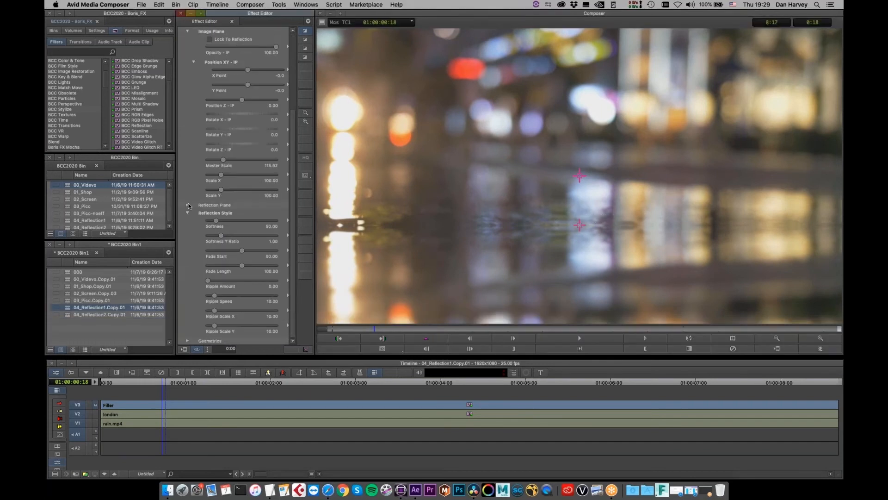
pyautogui.click(188, 205)
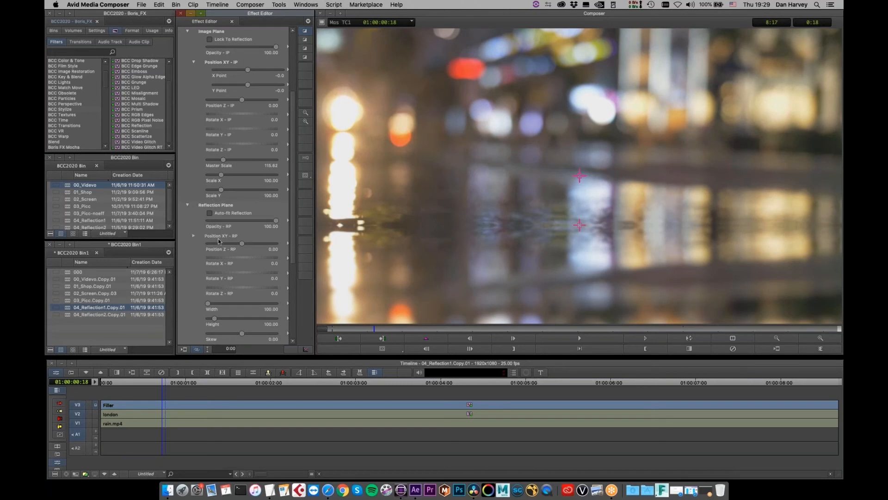
pyautogui.click(194, 235)
pyautogui.moveTo(253, 260); pyautogui.dragTo(261, 263)
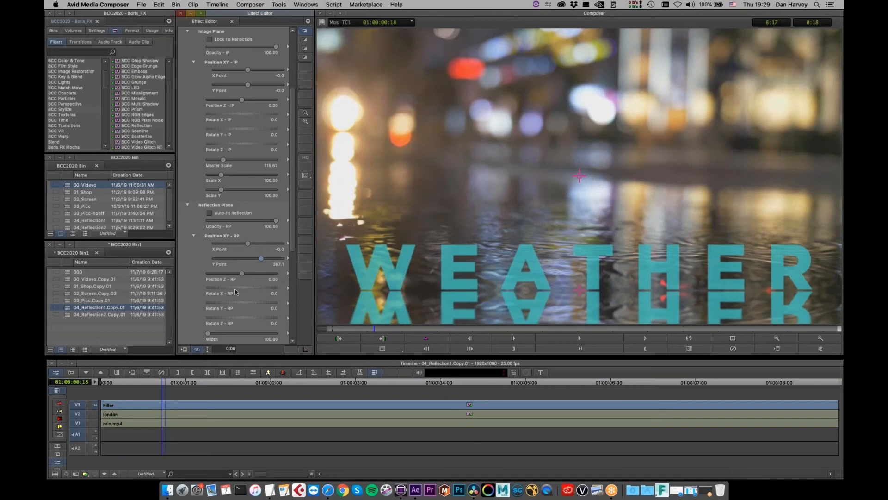
pyautogui.moveTo(235, 290); pyautogui.dragTo(220, 298)
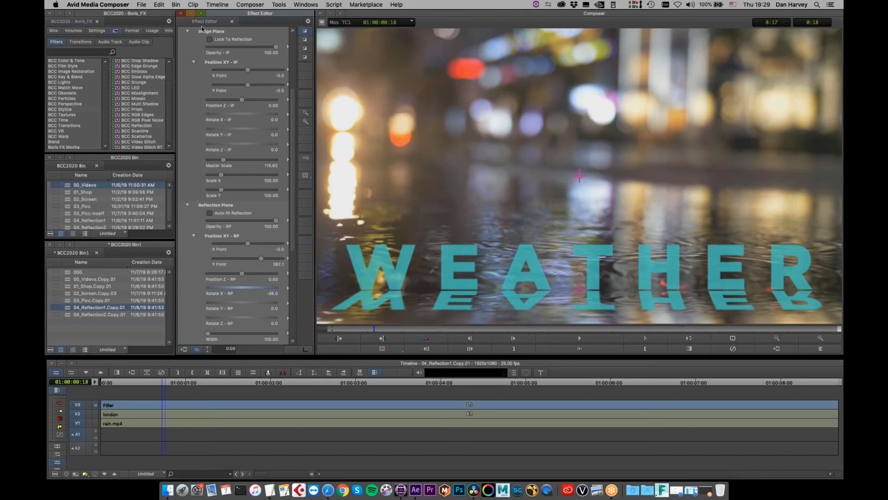
# Step: Expand the Built-in Camera settings, test a wider orbit, and set the Orbit Radius to about 1.88
pyautogui.scroll(5, 253, 88)
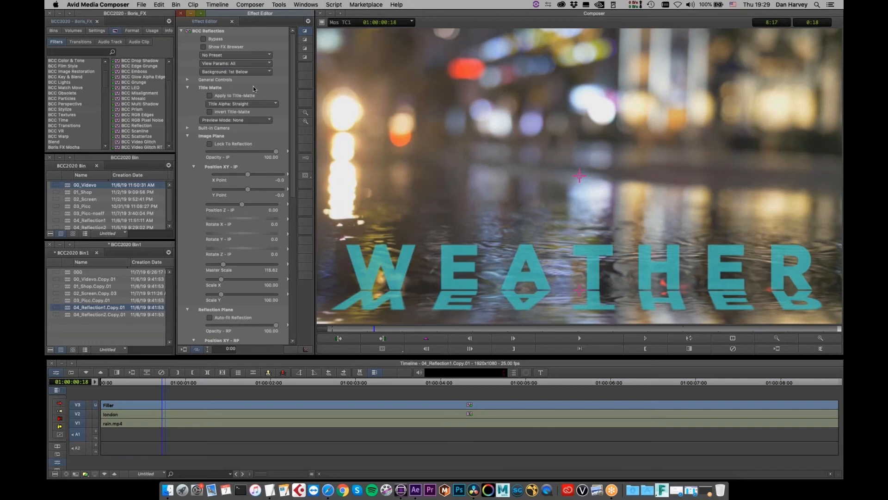
pyautogui.click(245, 128)
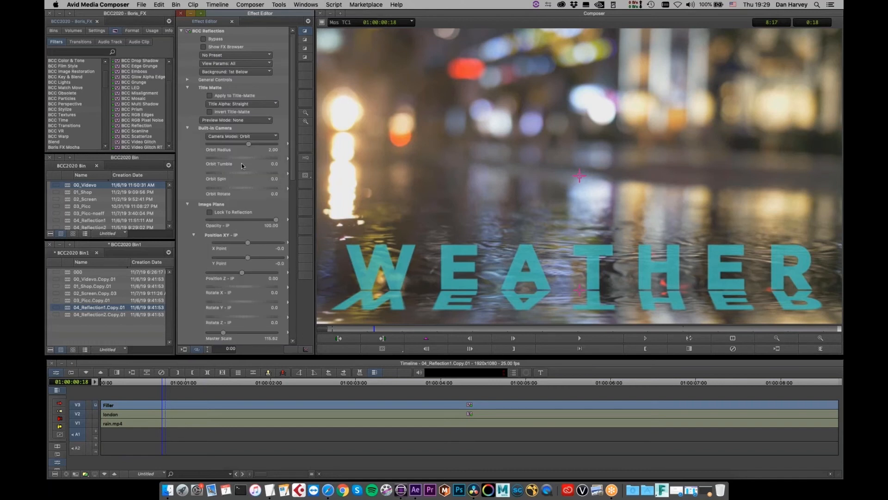
pyautogui.moveTo(248, 144); pyautogui.dragTo(252, 145)
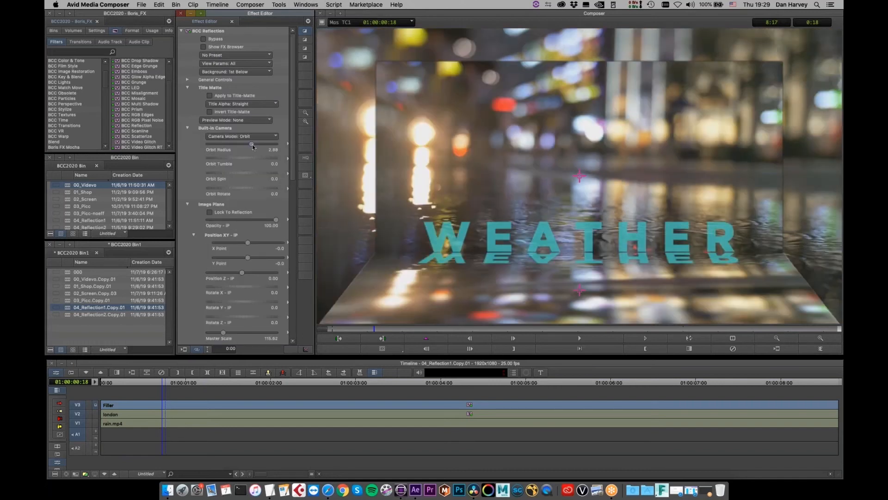
pyautogui.moveTo(251, 144); pyautogui.dragTo(249, 148)
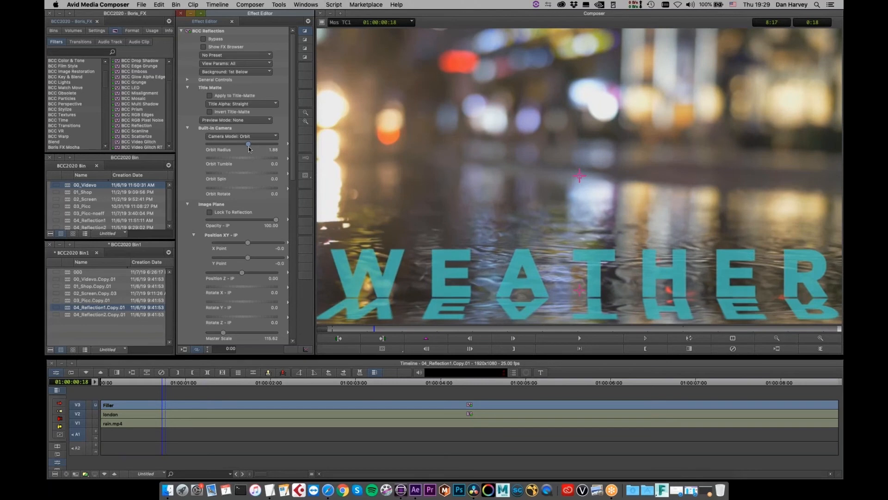
# Step: Set the Built-in Camera's Orbit Spin to about 12 for the WEATHER title
pyautogui.moveTo(245, 173); pyautogui.dragTo(249, 182)
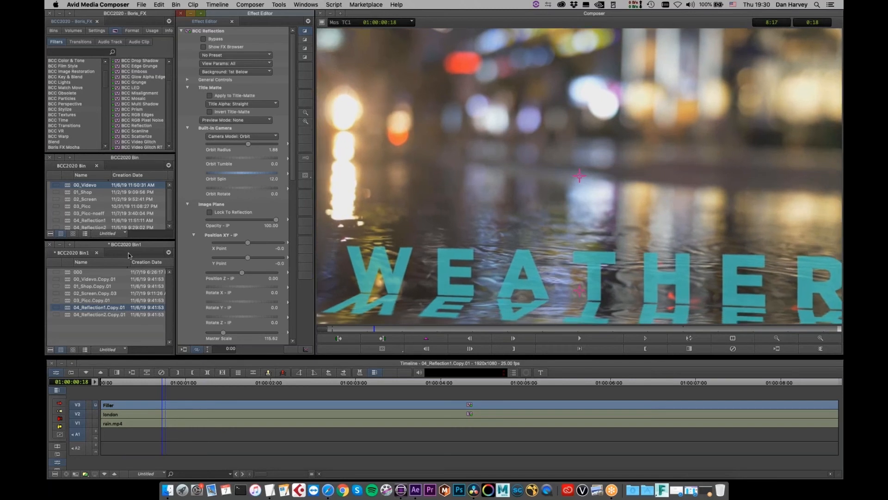
# Step: Open the 04_Reflection2.Copy.01 sequence and monitor V2 with the US Sailing logo over the sea
pyautogui.doubleClick(99, 314)
pyautogui.click(95, 419)
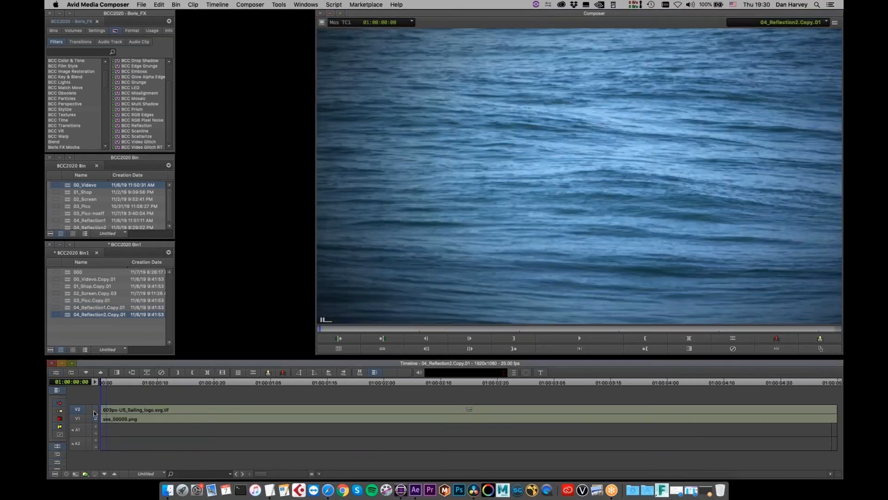
pyautogui.click(96, 409)
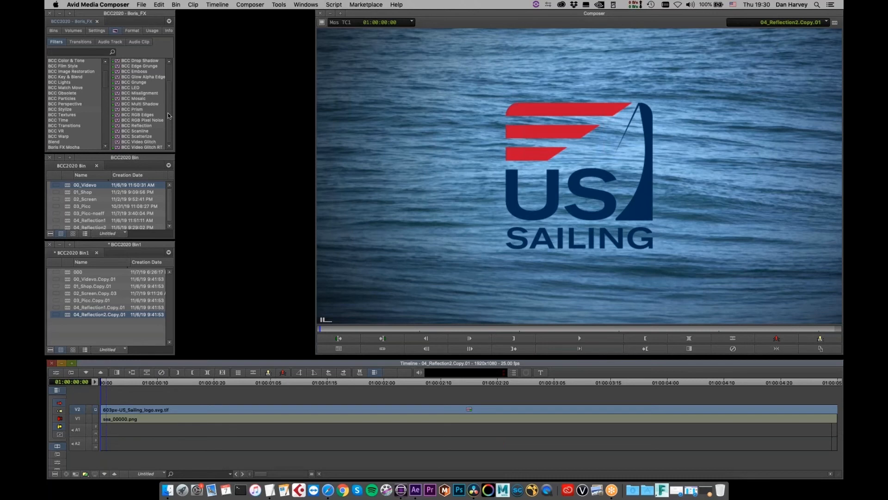
# Step: Apply the BCC Reflection filter to the US Sailing logo on V2 and open its effect settings
pyautogui.click(131, 125)
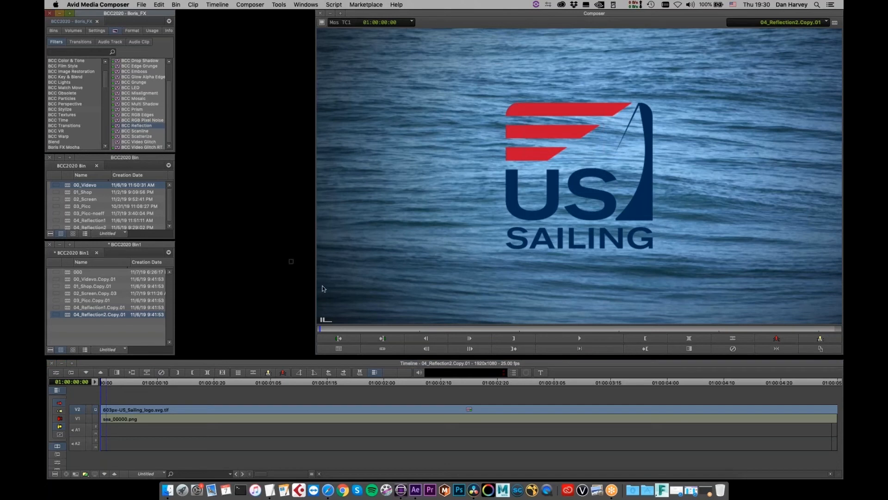
pyautogui.moveTo(414, 405); pyautogui.dragTo(420, 409)
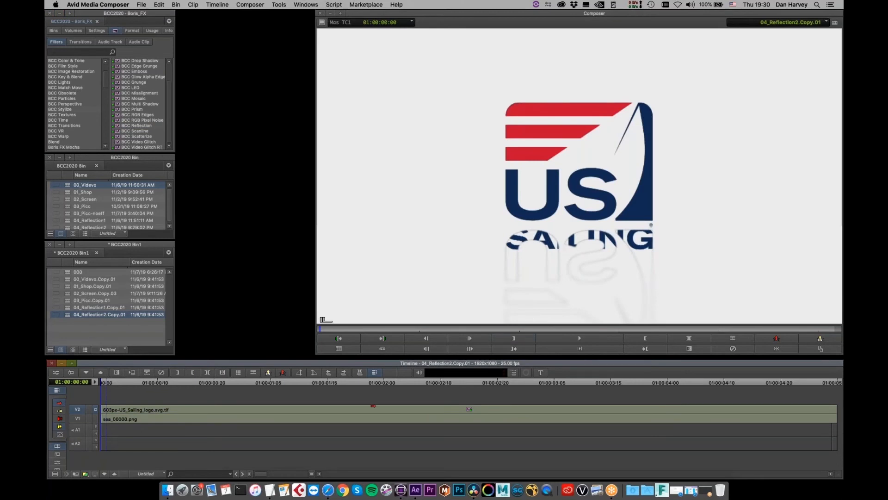
pyautogui.click(55, 374)
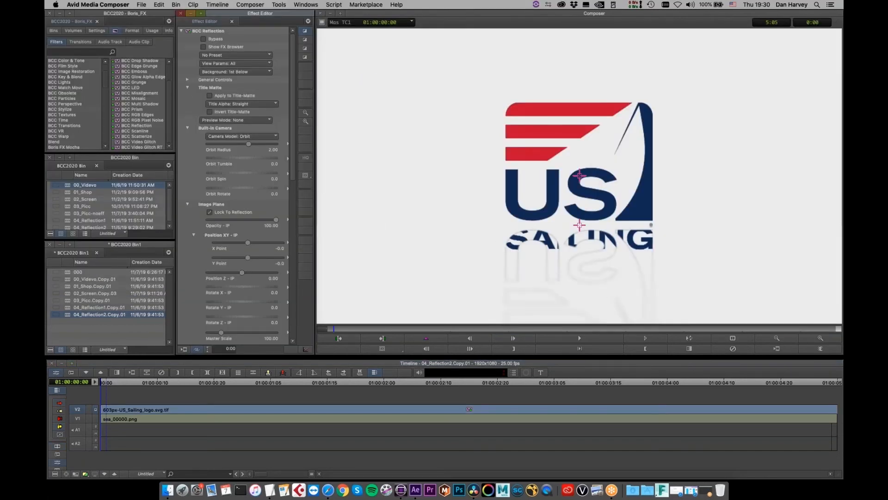
# Step: Turn on Apply to Title-Matte so the reflection filter respects the logo's alpha
pyautogui.click(188, 88)
pyautogui.click(188, 87)
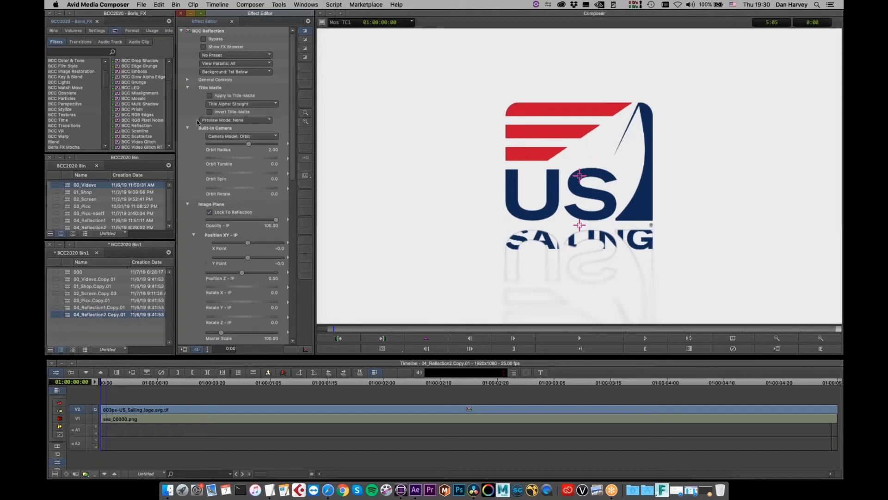
pyautogui.click(209, 96)
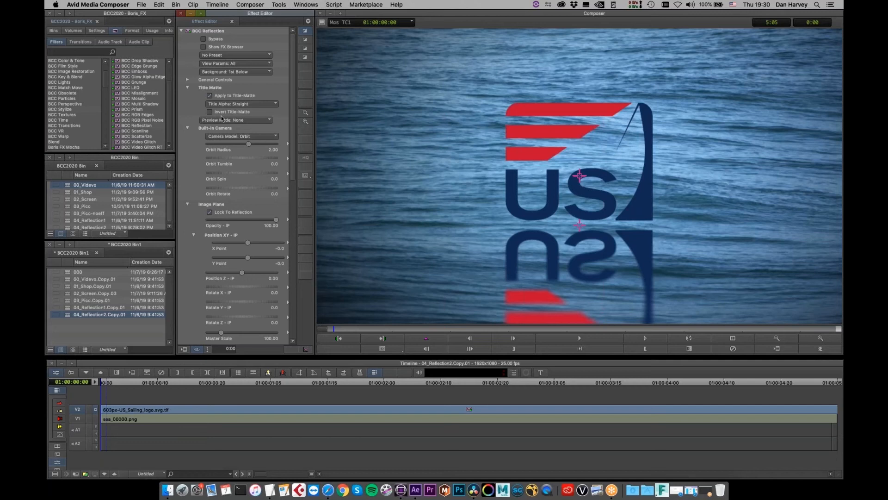
# Step: Turn off Lock To Reflection and set the Reflection Plane's Y Point to about 250 and Rotate X to about -37
pyautogui.click(214, 128)
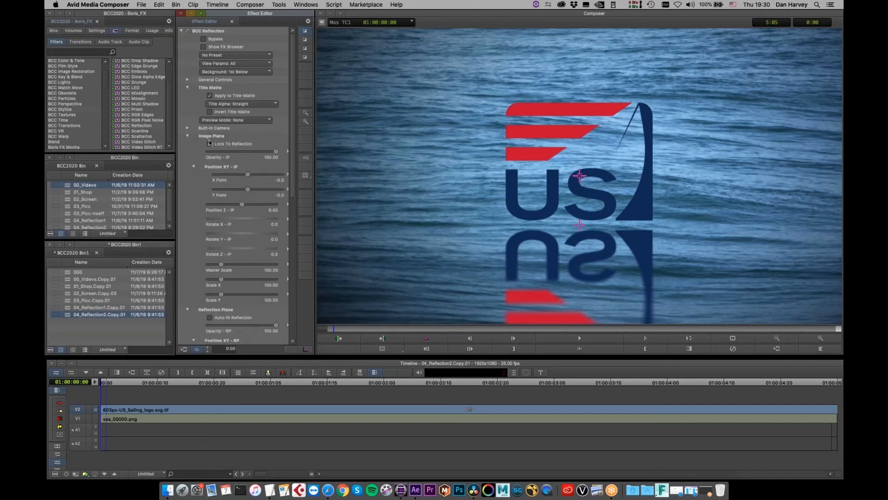
pyautogui.scroll(-5, 209, 139)
pyautogui.moveTo(248, 196); pyautogui.dragTo(257, 197)
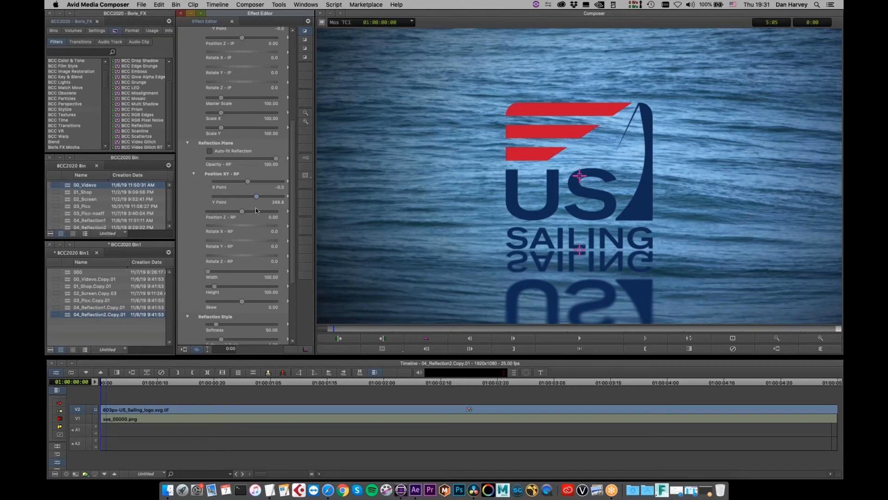
pyautogui.moveTo(256, 226); pyautogui.dragTo(233, 231)
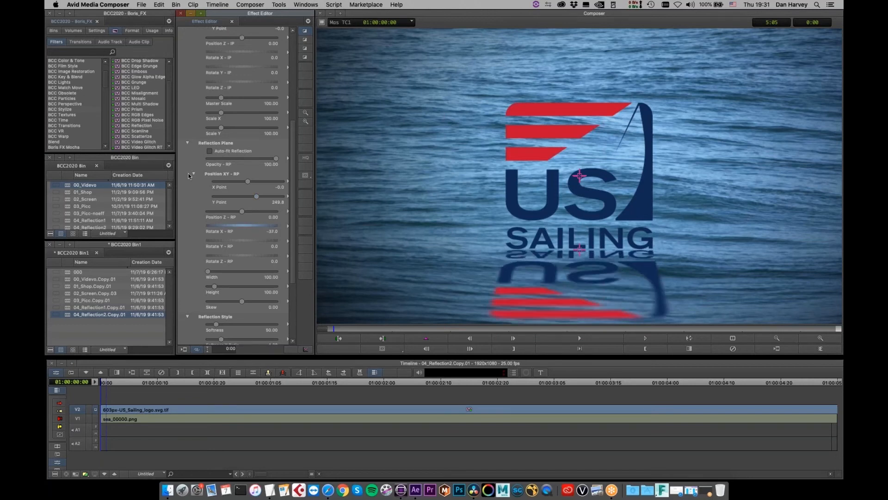
# Step: Test a lower Opacity for the Reflection Plane and collapse its settings
pyautogui.click(276, 160)
pyautogui.moveTo(276, 160); pyautogui.dragTo(267, 168)
pyautogui.click(187, 142)
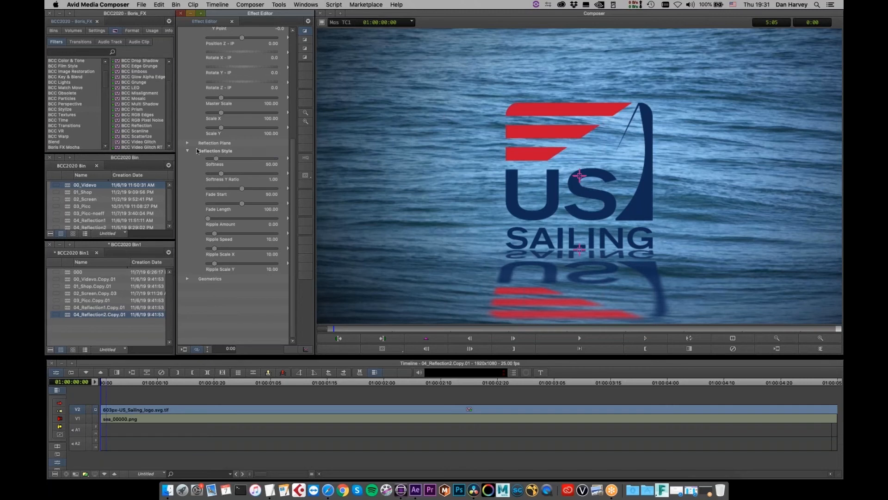
# Step: Set the reflection's Softness to about 67.5 and its Softness Y Ratio to about 0.62
pyautogui.moveTo(217, 159)
pyautogui.mouseDown()
pyautogui.moveTo(255, 159)
pyautogui.moveTo(185, 168)
pyautogui.moveTo(216, 163)
pyautogui.mouseUp()
pyautogui.moveTo(206, 176); pyautogui.dragTo(270, 174)
pyautogui.moveTo(212, 167)
pyautogui.mouseDown()
pyautogui.moveTo(224, 165)
pyautogui.moveTo(208, 173)
pyautogui.mouseUp()
# Step: Set the Fade Length to about 63.75 with a Fade Start just above 0, and preview the reflection across the clip
pyautogui.click(218, 188)
pyautogui.click(231, 188)
pyautogui.click(253, 203)
pyautogui.click(216, 188)
pyautogui.click(207, 189)
pyautogui.click(208, 204)
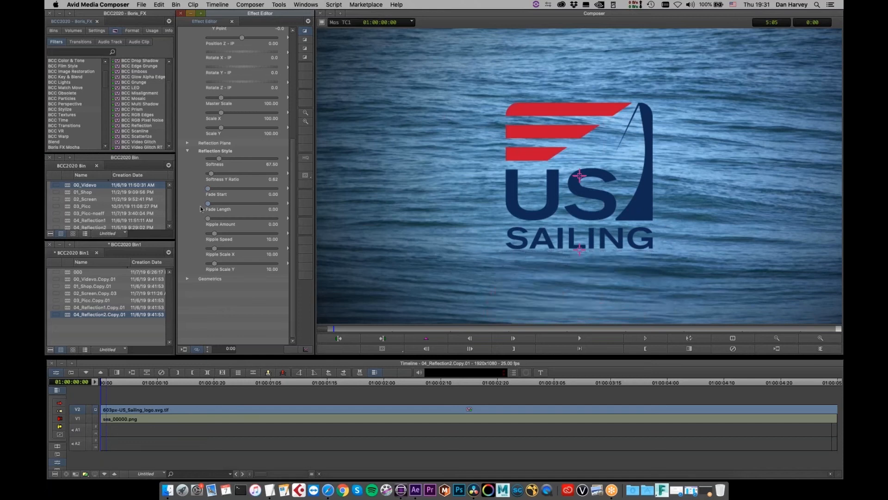
pyautogui.moveTo(208, 204); pyautogui.dragTo(229, 204)
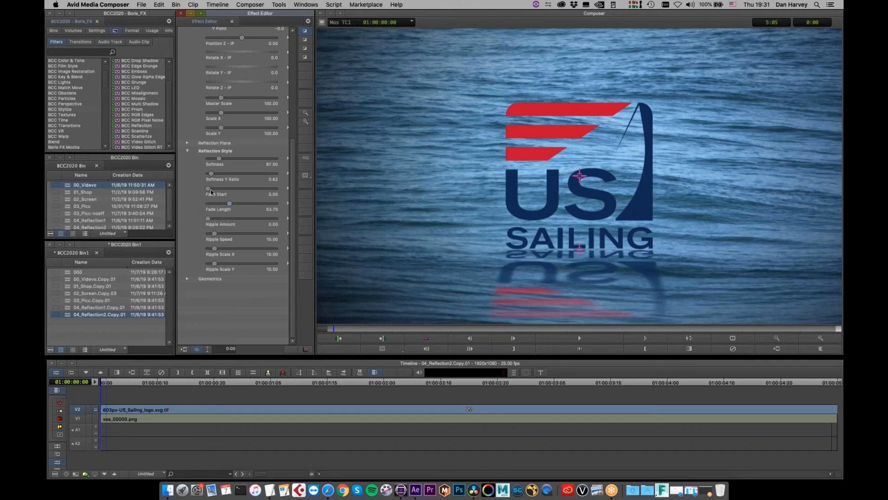
pyautogui.moveTo(210, 189); pyautogui.dragTo(213, 188)
pyautogui.moveTo(350, 329); pyautogui.dragTo(483, 325)
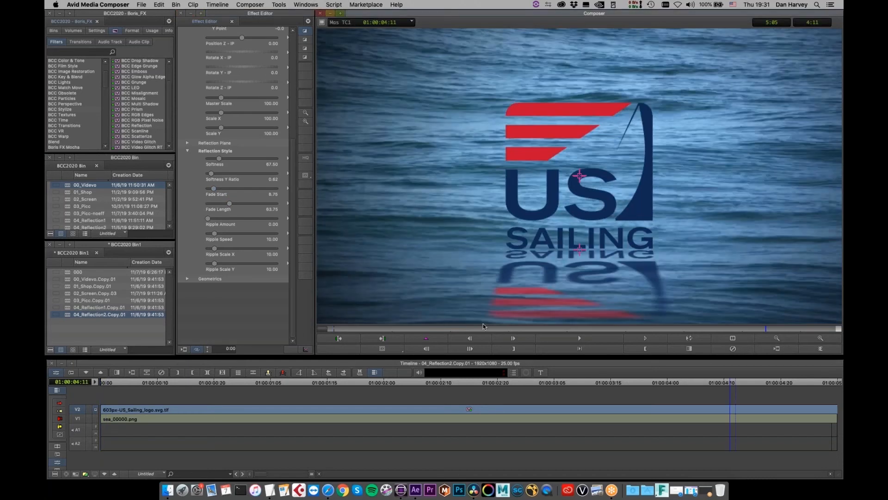
pyautogui.press('Home')
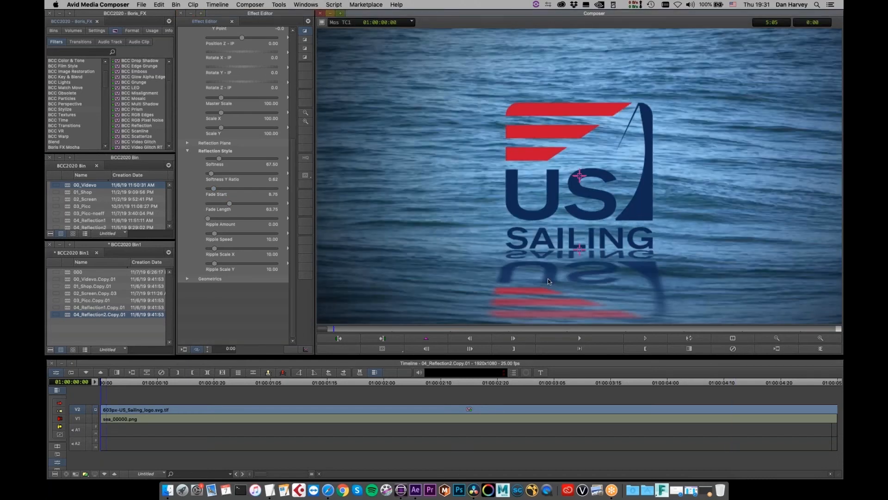
# Step: Set the Ripple Amount to about 63 and Ripple Scale X to about 10.7, and preview the rippling reflection
pyautogui.moveTo(211, 217); pyautogui.dragTo(251, 219)
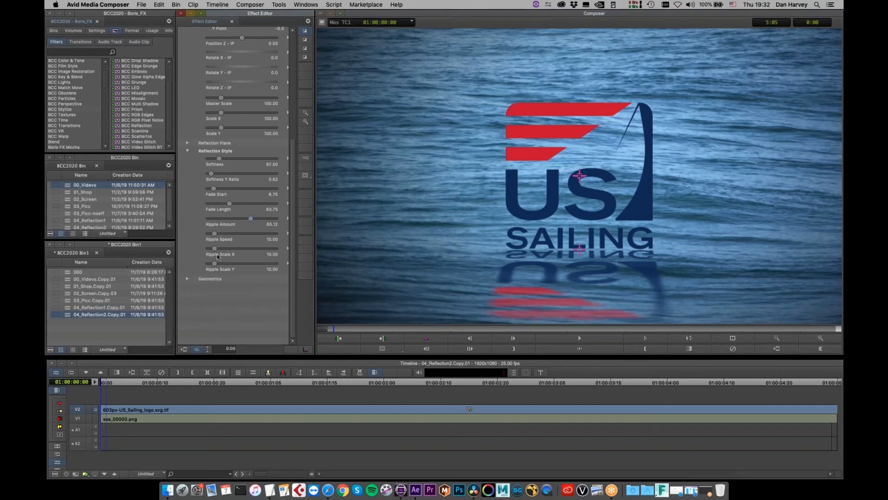
pyautogui.moveTo(215, 248); pyautogui.dragTo(214, 248)
pyautogui.press('space')
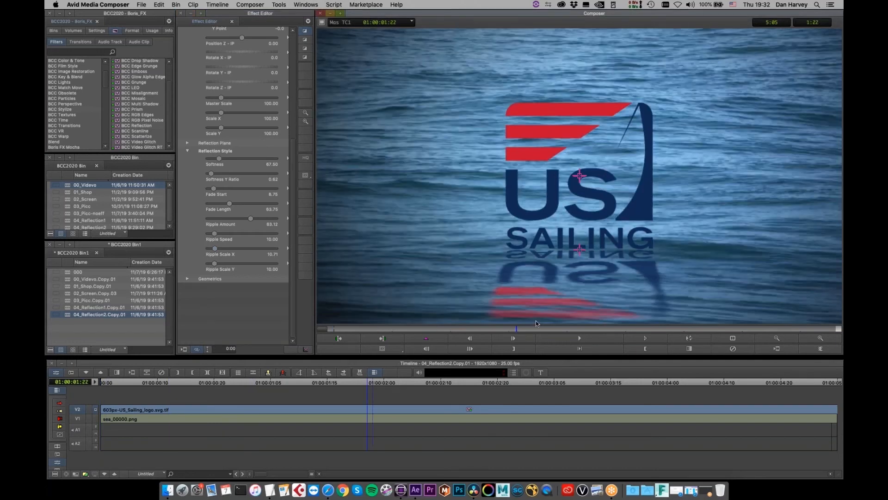
pyautogui.moveTo(516, 329); pyautogui.dragTo(228, 343)
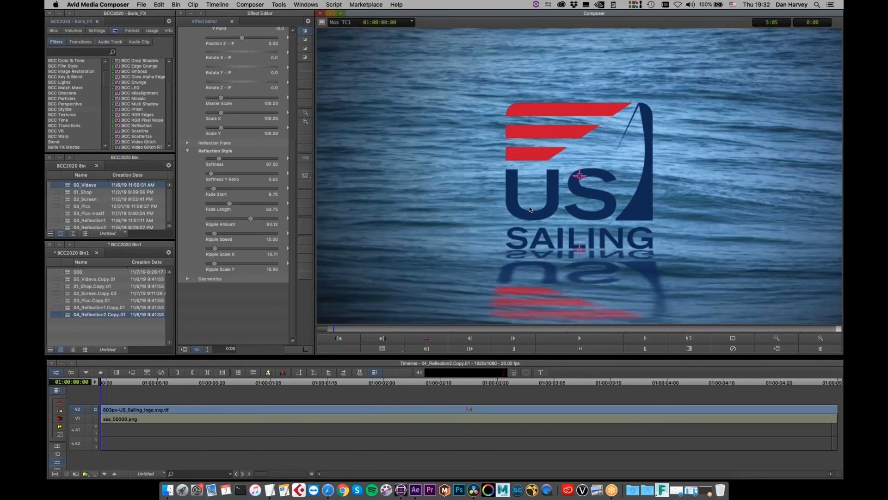
# Step: Lower the logo's Image Plane to a Y Point of about 75 at the start of the clip
pyautogui.click(187, 152)
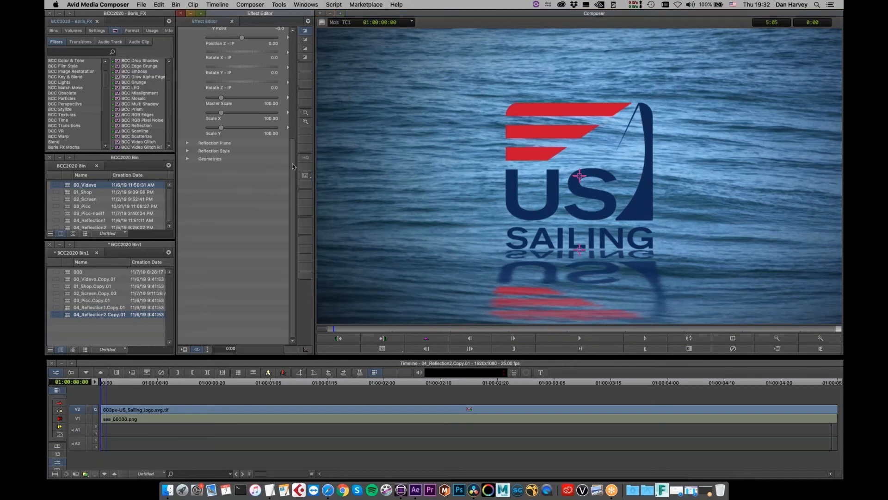
pyautogui.scroll(5, 292, 166)
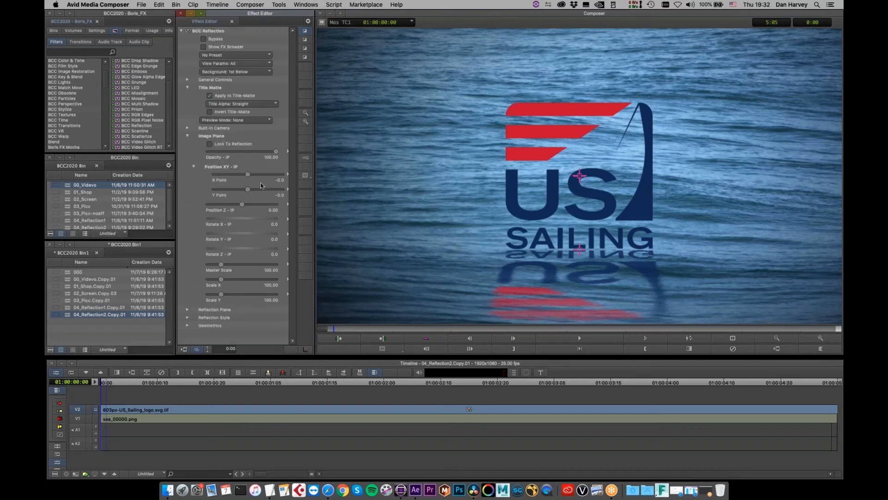
pyautogui.moveTo(248, 189); pyautogui.dragTo(246, 192)
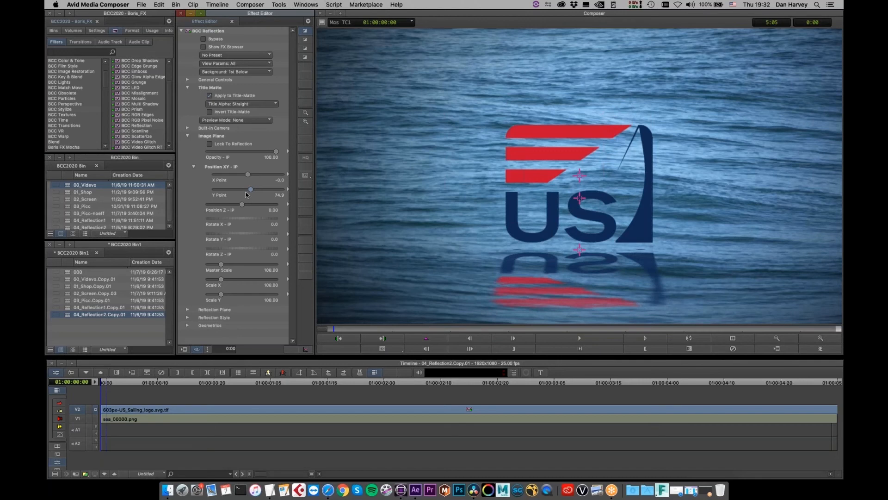
# Step: Test the logo's vertical position, reset the image plane's Y Point to 0.0 and add a Y Point keyframe at the clip's start
pyautogui.moveTo(247, 194); pyautogui.dragTo(245, 195)
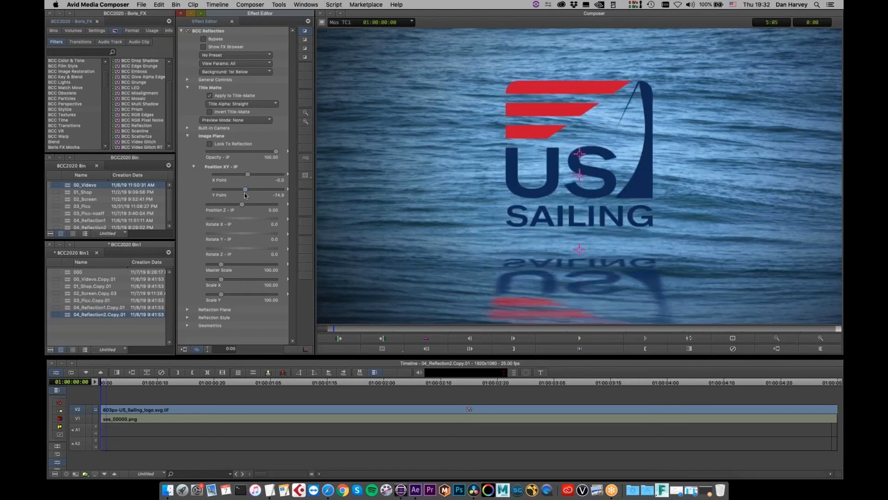
pyautogui.moveTo(246, 195); pyautogui.dragTo(247, 194)
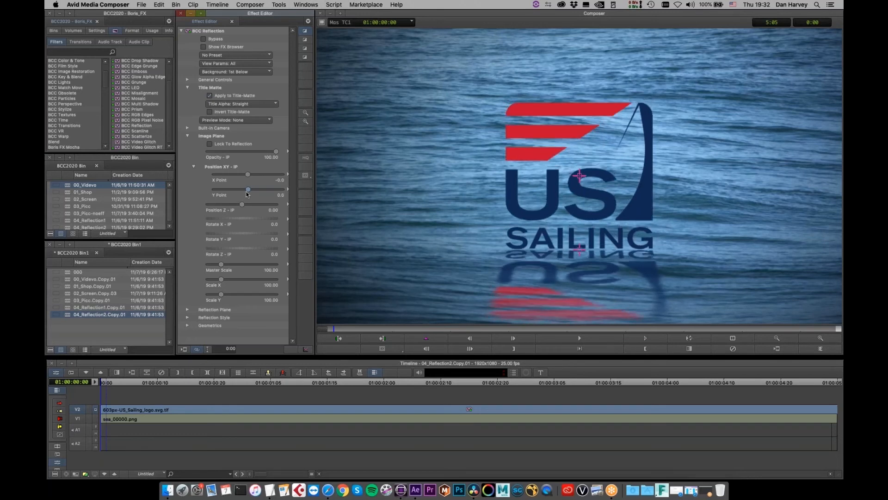
pyautogui.moveTo(315, 283); pyautogui.dragTo(410, 279)
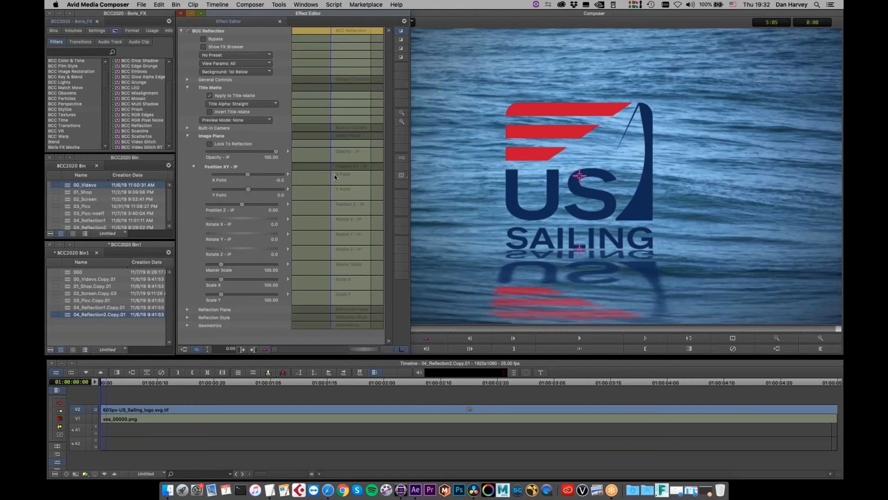
pyautogui.rightClick(348, 191)
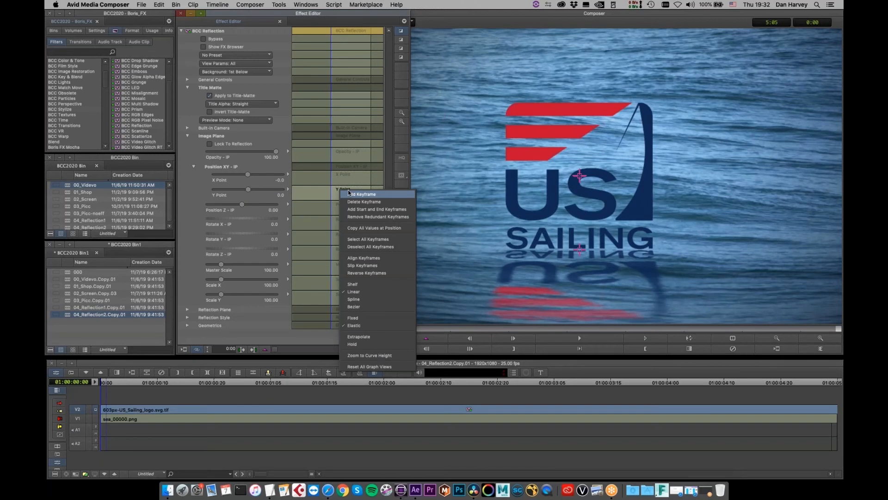
pyautogui.click(349, 193)
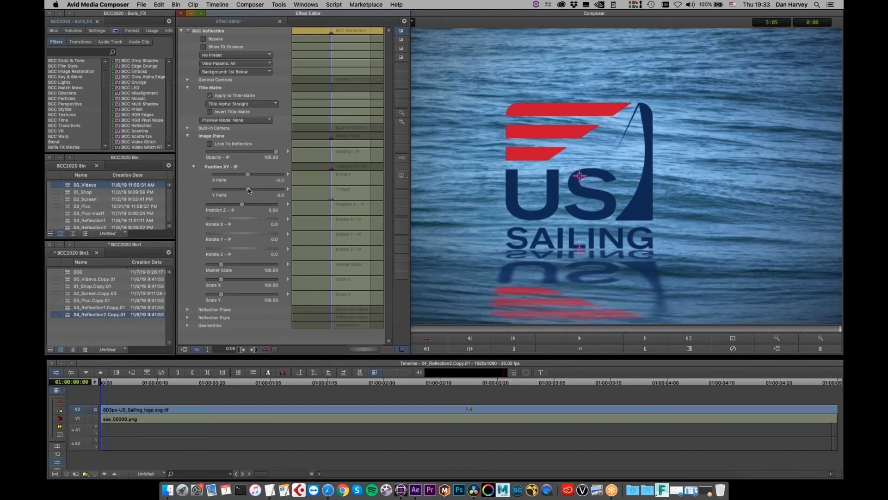
# Step: Add a second Y Point keyframe at 2:12 and set the image plane's Y Point there to about 589
pyautogui.click(347, 30)
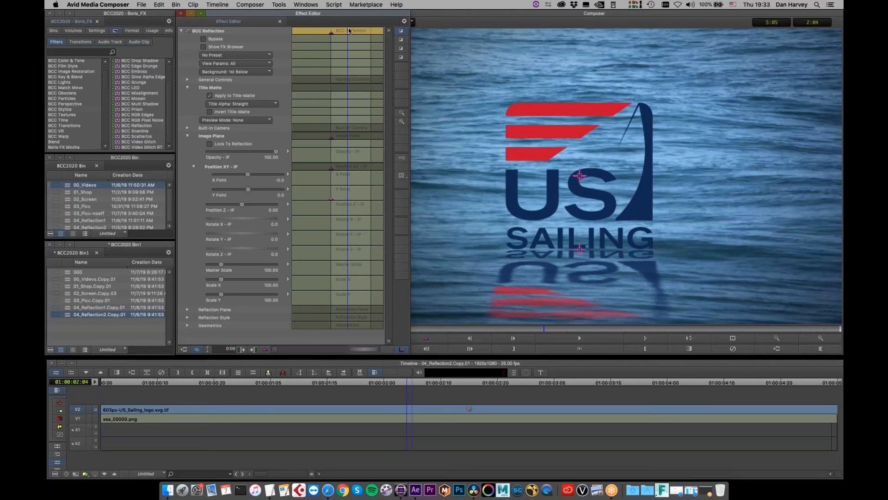
pyautogui.moveTo(349, 28); pyautogui.dragTo(350, 30)
pyautogui.click(350, 30)
pyautogui.rightClick(353, 193)
pyautogui.click(356, 199)
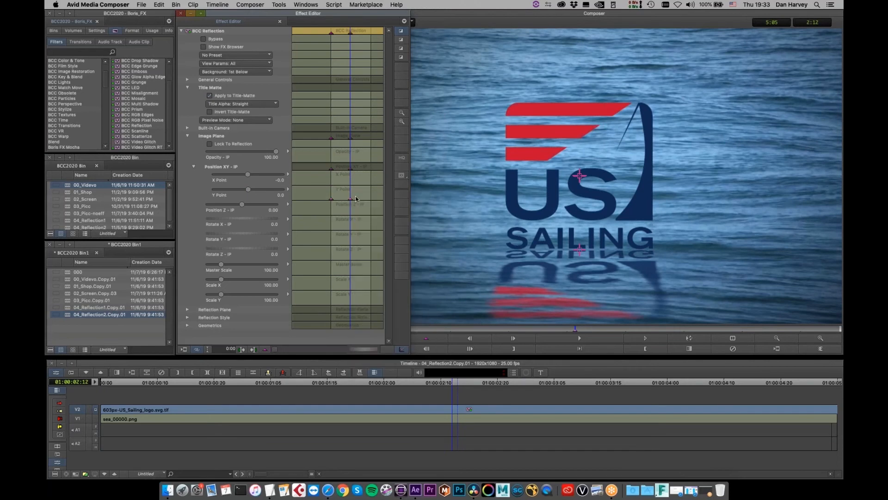
pyautogui.moveTo(249, 191); pyautogui.dragTo(268, 191)
# Step: Preview the animated logo reflection from the start of the clip and return to the first frame
pyautogui.moveTo(568, 329); pyautogui.dragTo(231, 343)
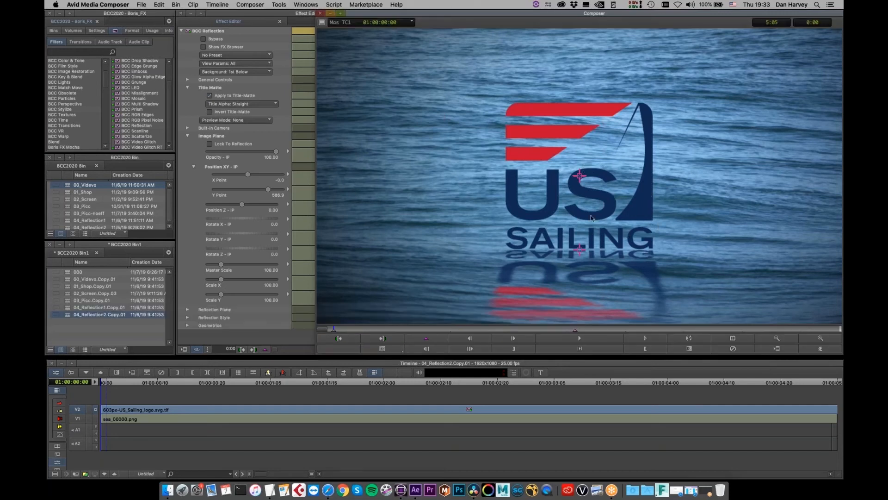
pyautogui.press('space')
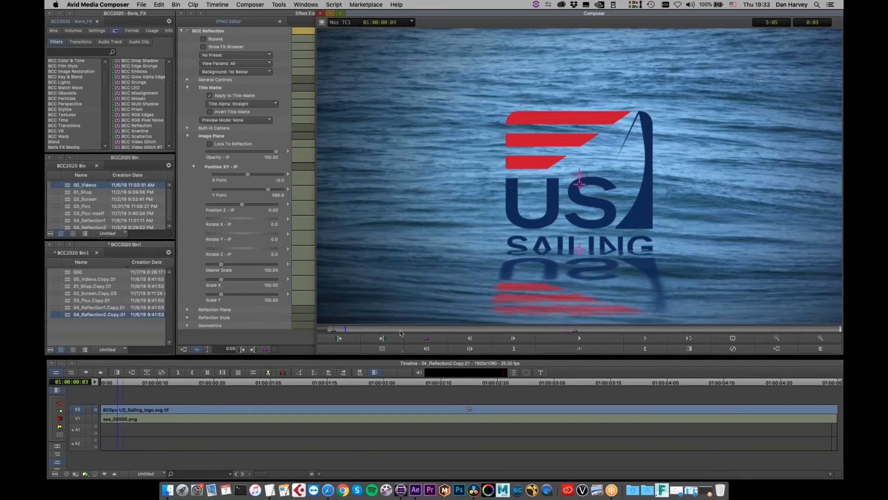
pyautogui.moveTo(578, 320); pyautogui.dragTo(333, 328)
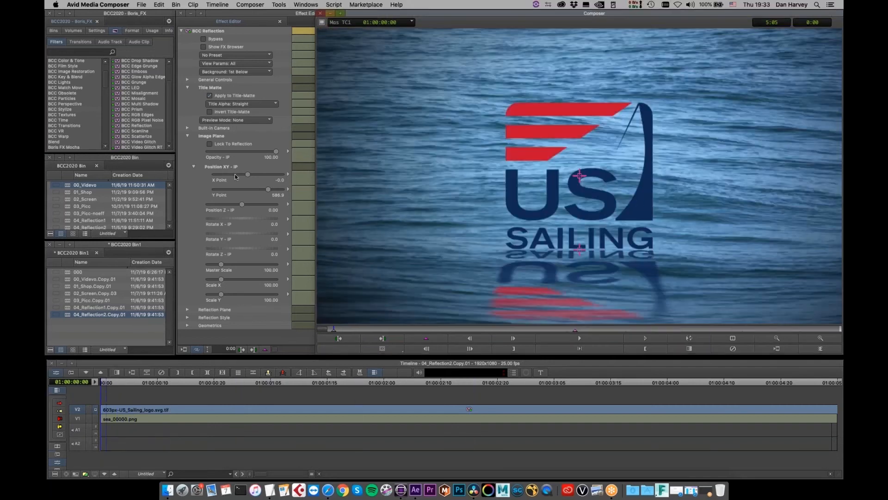
# Step: Quit Avid Media Composer and switch to After Effects
pyautogui.click(99, 5)
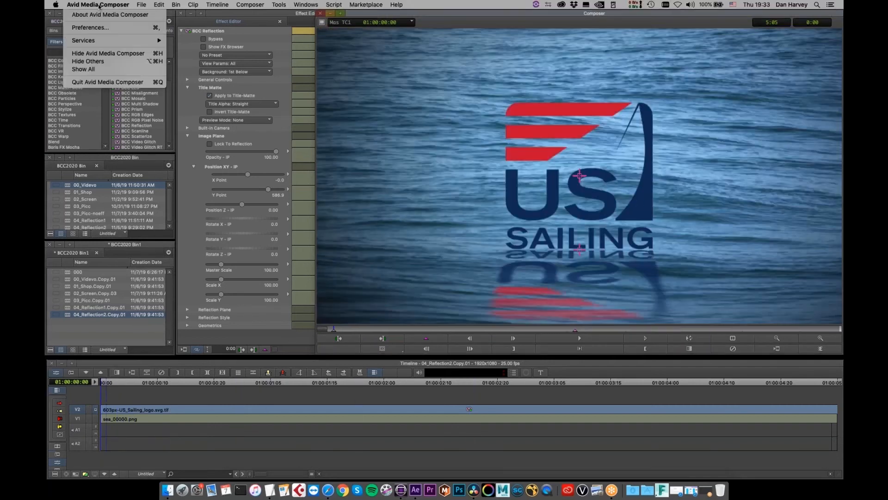
pyautogui.click(95, 82)
pyautogui.click(421, 249)
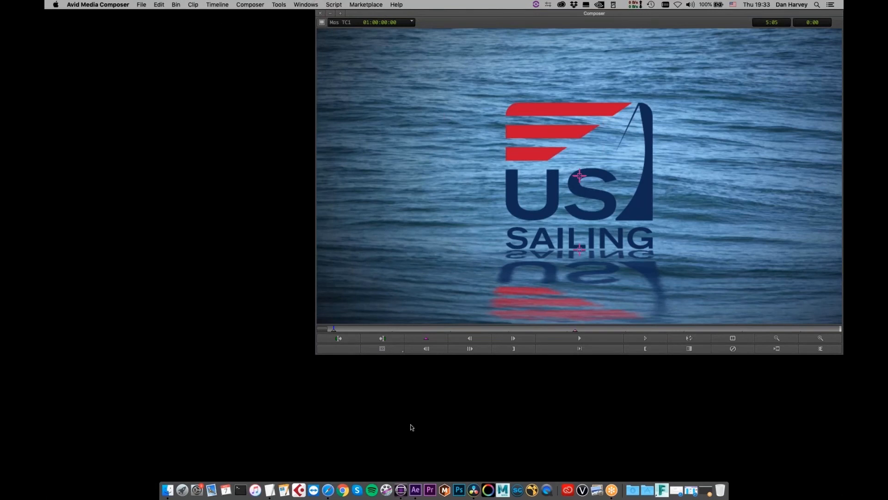
pyautogui.click(415, 491)
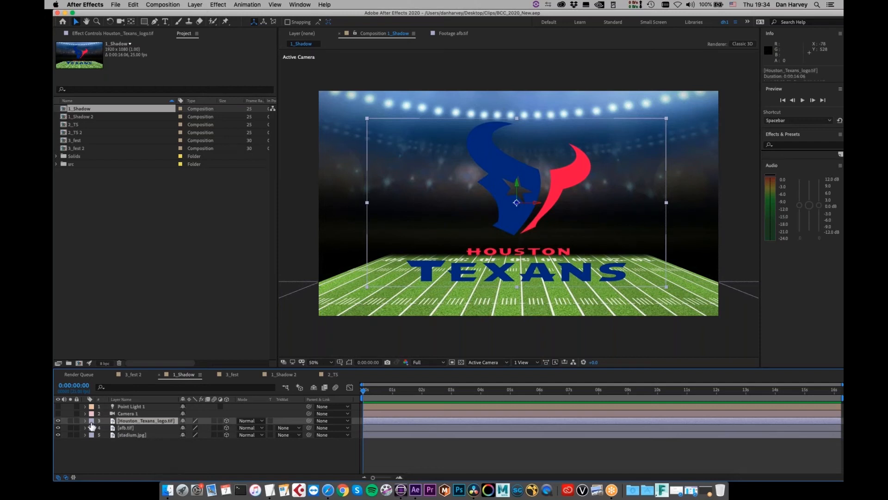
# Step: Check the Houston_Texans_logo.tif layer by toggling its visibility and apply BCC Cast Shadow to it
pyautogui.click(58, 421)
pyautogui.click(58, 421)
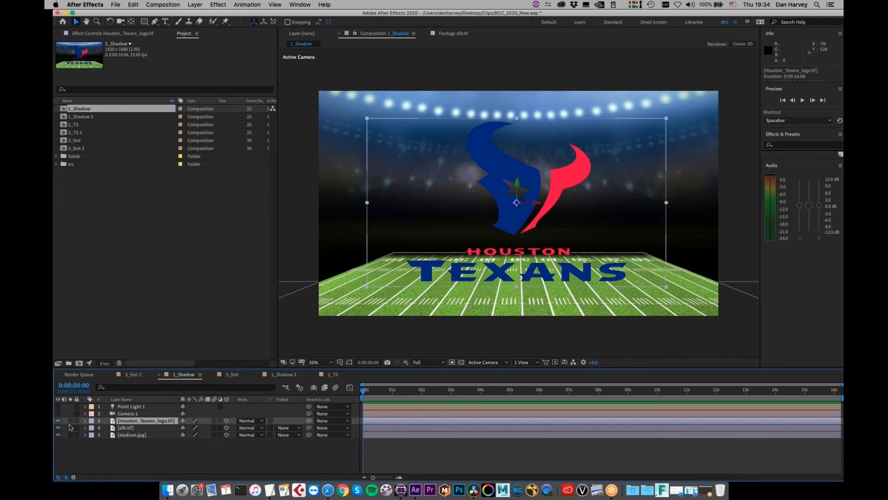
pyautogui.click(220, 4)
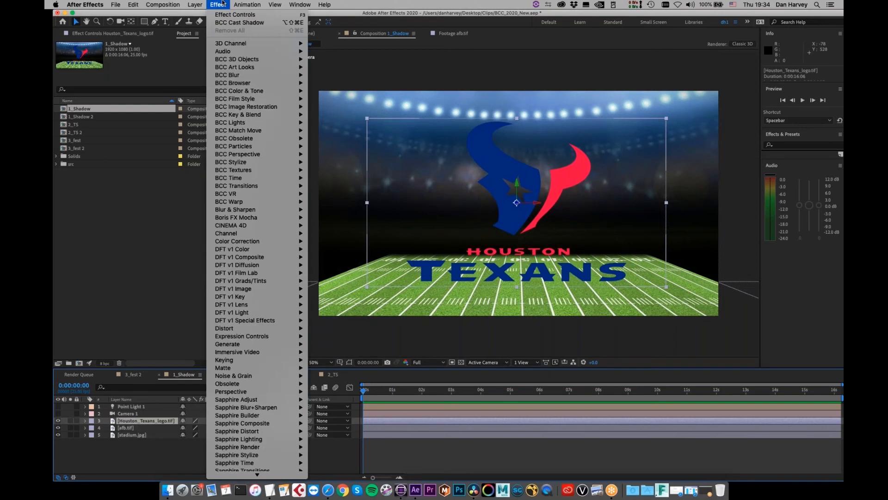
pyautogui.moveTo(255, 162)
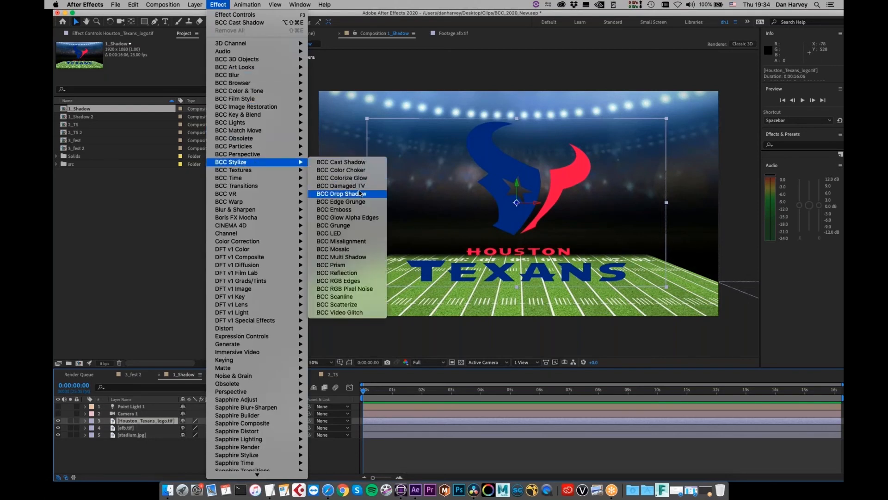
pyautogui.click(368, 164)
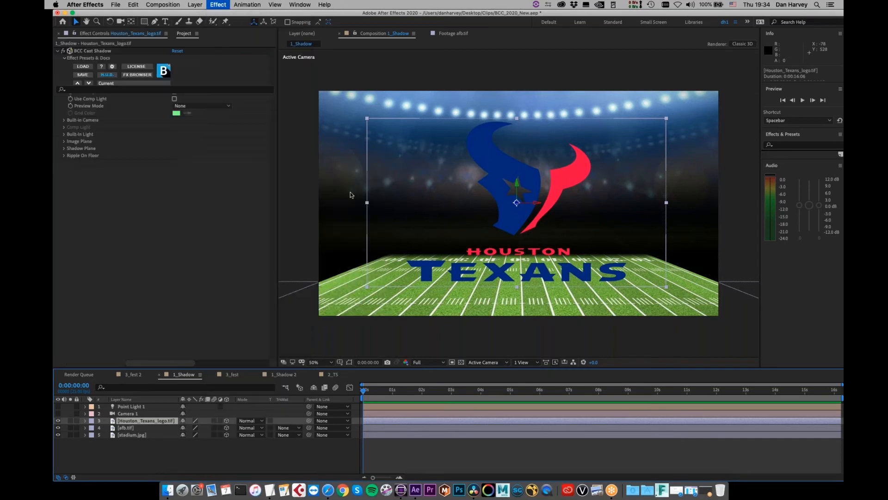
# Step: Move the Cast Shadow effect's built-in light sideways to an X position of about 2489
pyautogui.moveTo(508, 182); pyautogui.dragTo(654, 106)
pyautogui.moveTo(508, 183); pyautogui.dragTo(502, 186)
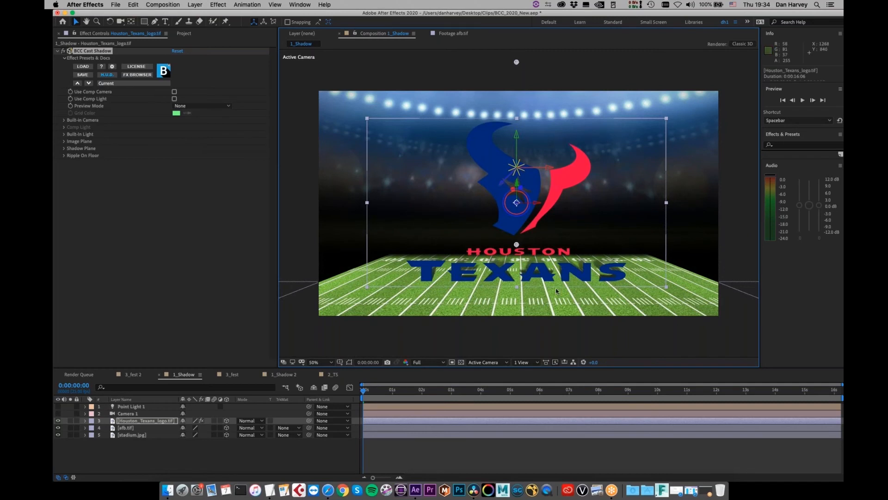
pyautogui.click(549, 169)
pyautogui.moveTo(565, 166); pyautogui.dragTo(611, 170)
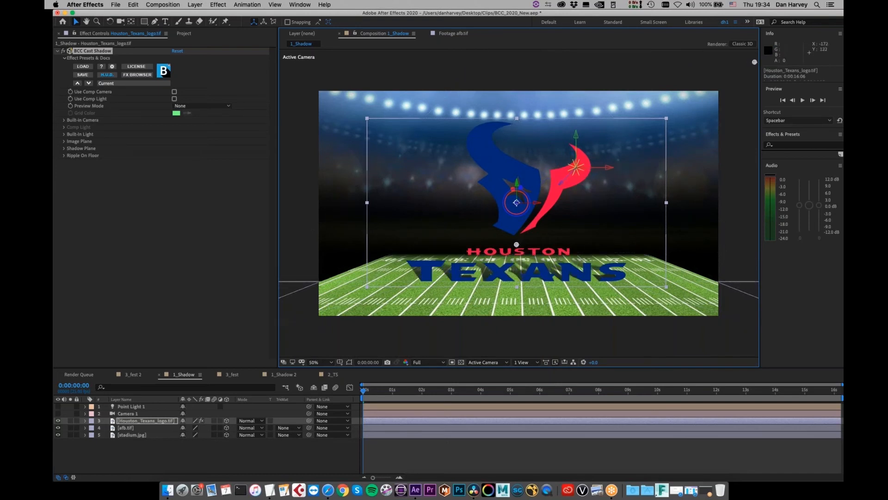
# Step: Set the built-in light's shadow color to black (000000) and move the light to an X position of about -740
pyautogui.click(65, 134)
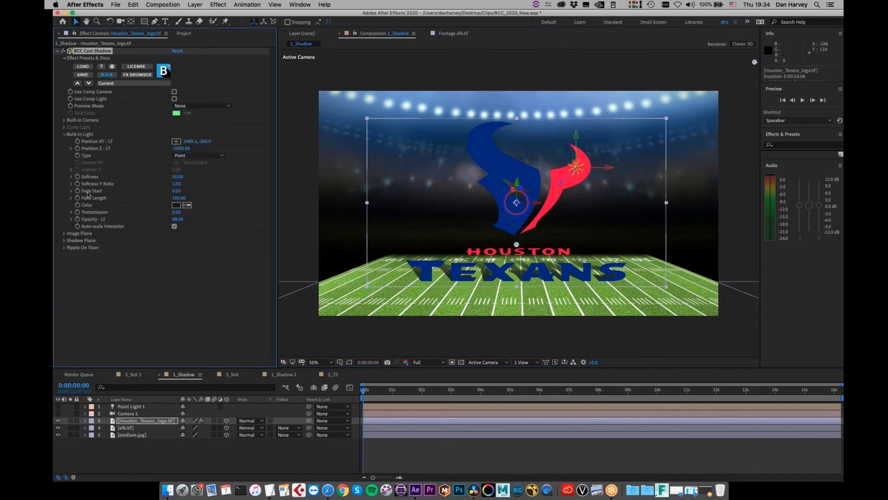
pyautogui.click(176, 205)
pyautogui.moveTo(441, 134); pyautogui.dragTo(400, 166)
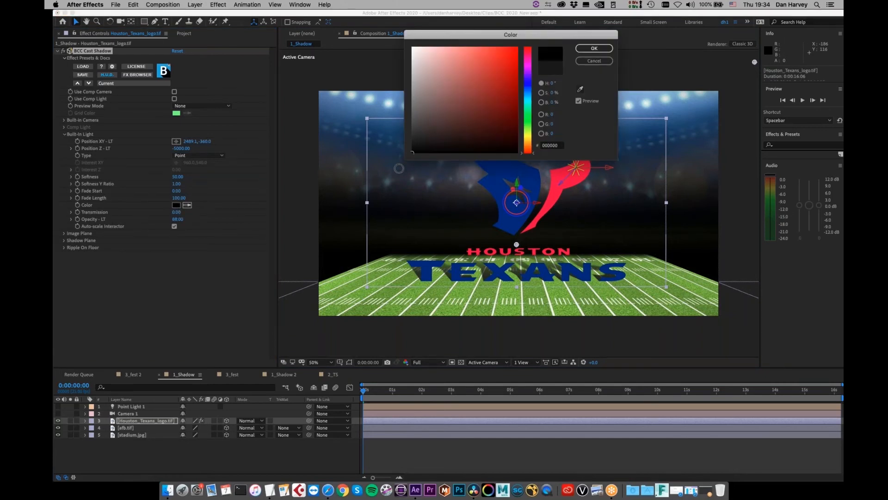
pyautogui.click(594, 48)
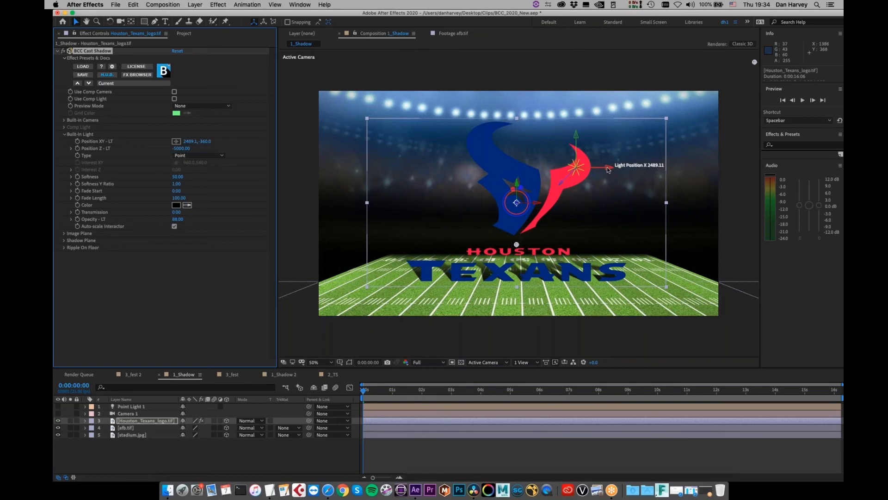
pyautogui.moveTo(608, 170); pyautogui.dragTo(483, 172)
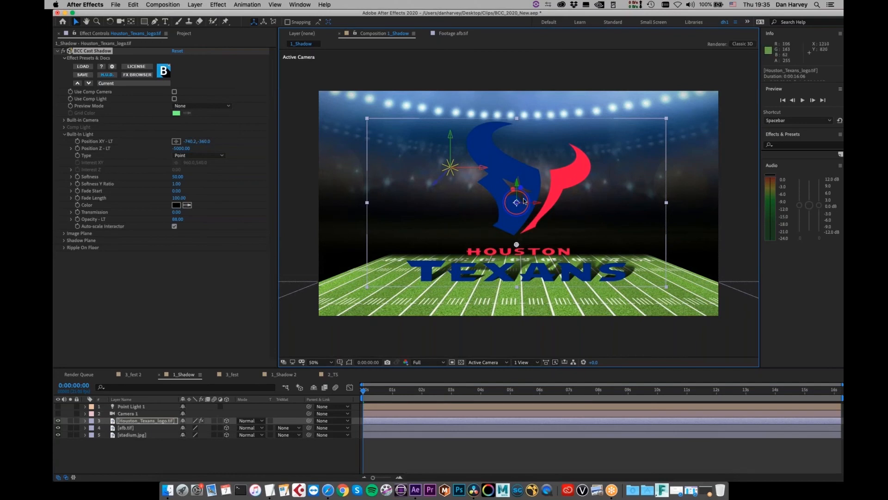
pyautogui.click(64, 134)
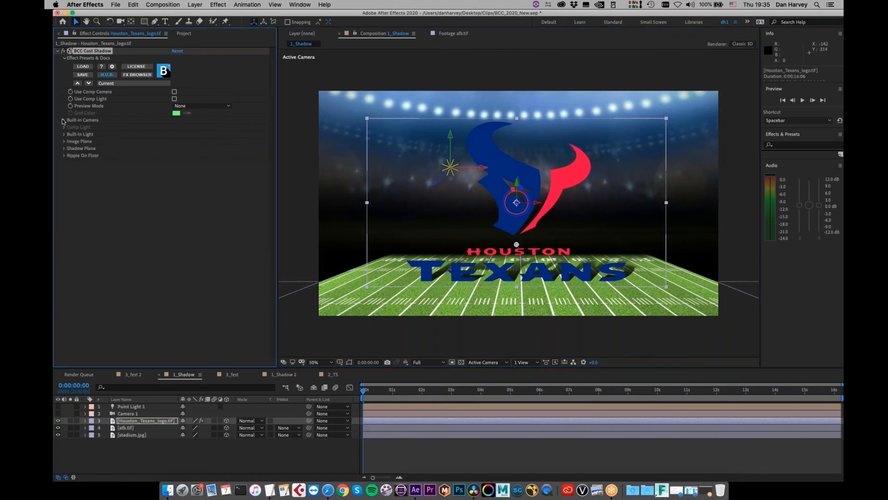
# Step: Try adjusting the Orbit Spin of the Cast Shadow effect's built-in camera
pyautogui.click(65, 120)
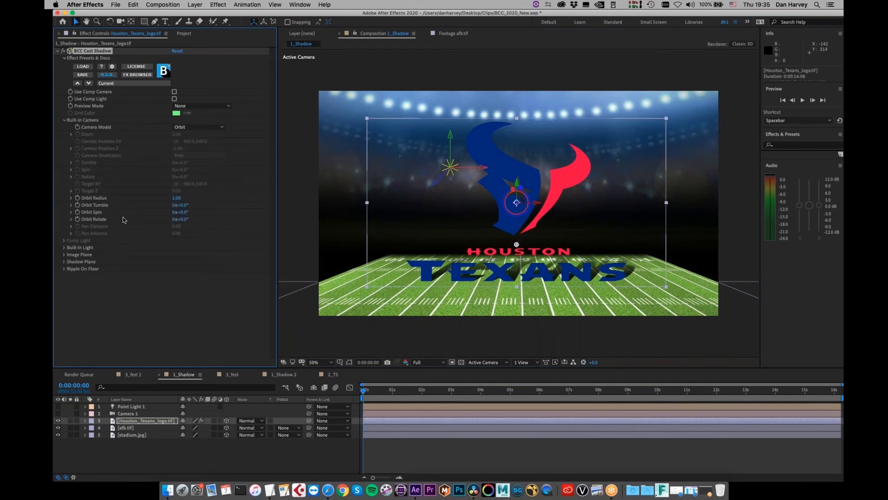
pyautogui.moveTo(184, 212)
pyautogui.mouseDown()
pyautogui.moveTo(196, 216)
pyautogui.moveTo(190, 214)
pyautogui.mouseUp()
pyautogui.click(193, 6)
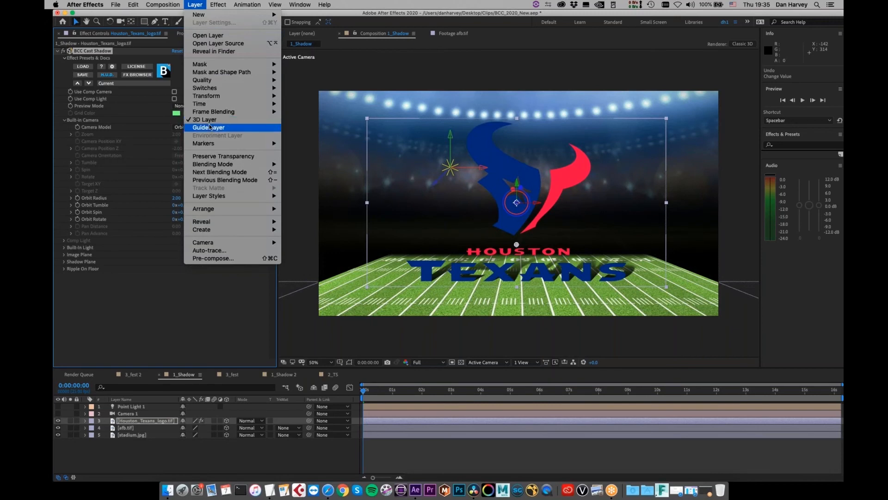
pyautogui.click(331, 350)
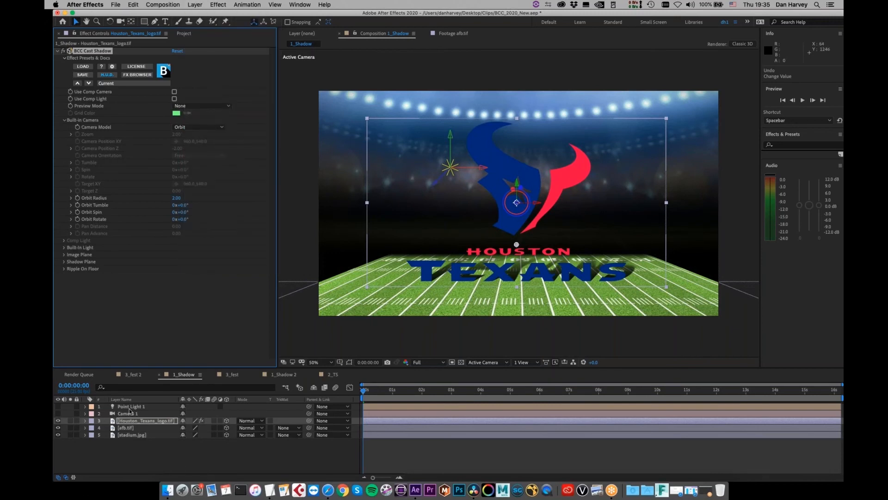
# Step: Turn on the Camera 1 and Point Light 1 layers, and test-orbit the camera before restoring its position
pyautogui.click(59, 419)
pyautogui.click(58, 407)
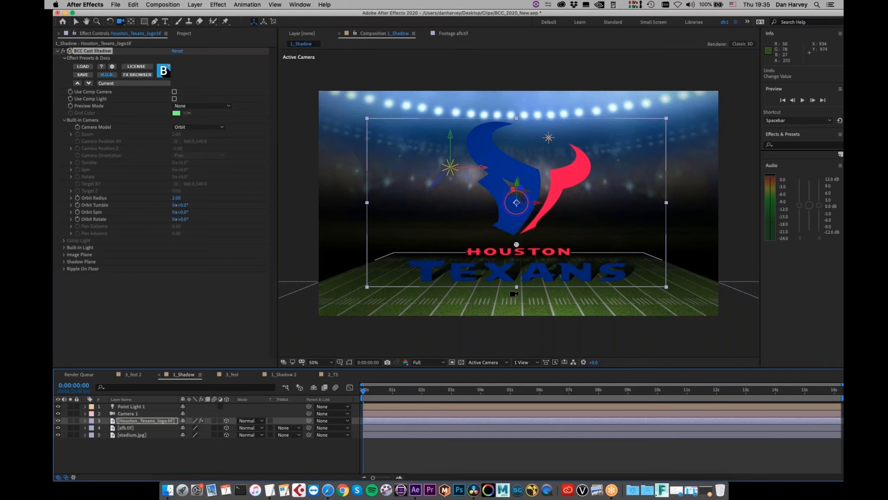
pyautogui.moveTo(513, 293); pyautogui.dragTo(530, 321)
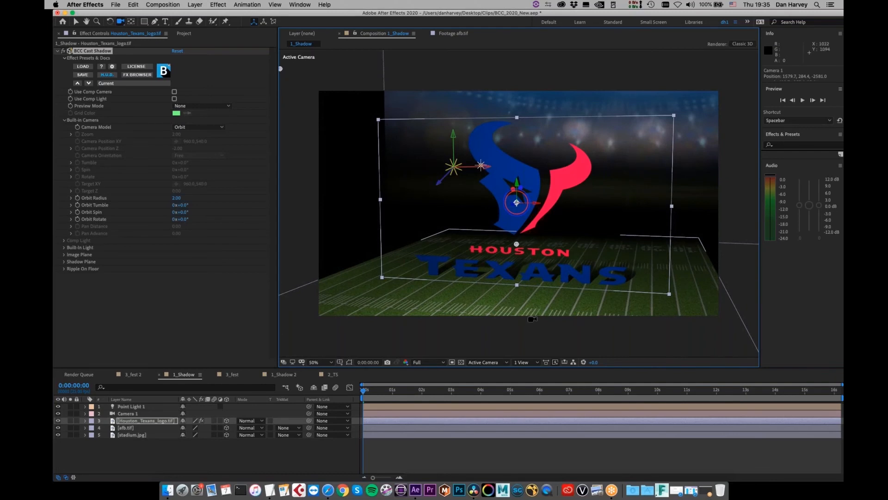
pyautogui.press('super+z')
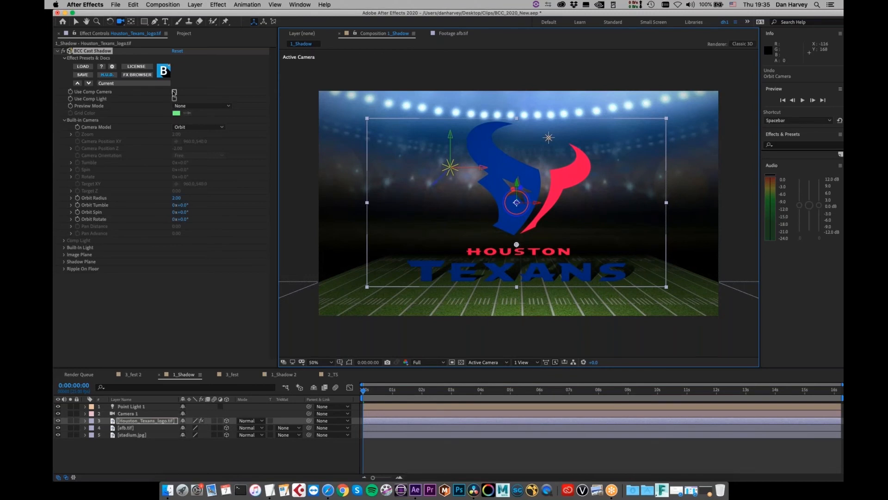
# Step: Make BCC Cast Shadow use the composition's camera and light instead of its built-in ones
pyautogui.click(174, 91)
pyautogui.click(175, 99)
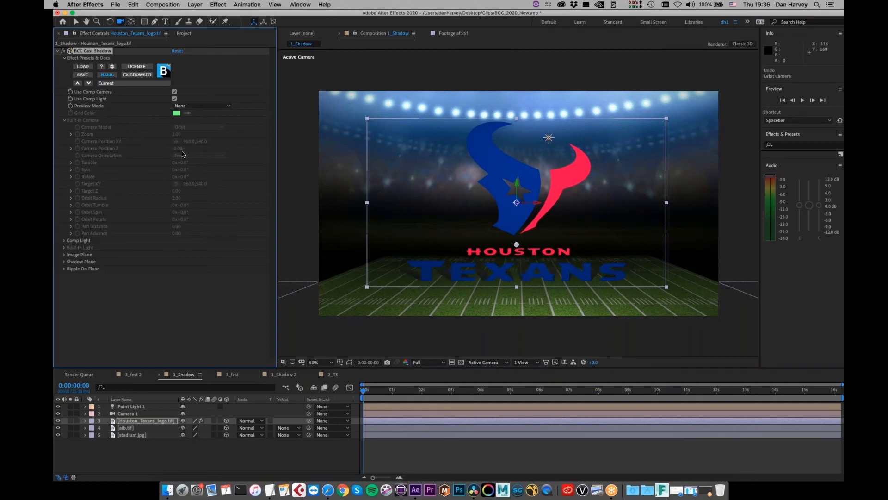
pyautogui.click(65, 120)
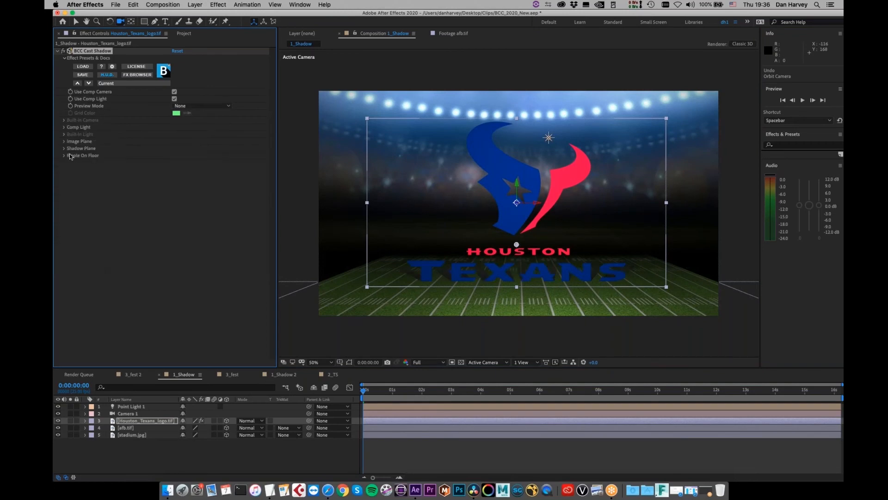
# Step: Set the Cast Shadow effect's Comp Light color to black
pyautogui.click(64, 128)
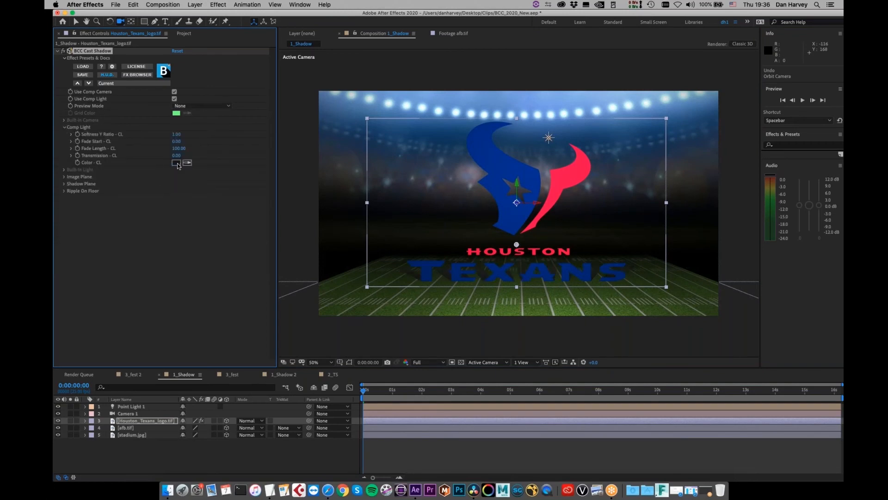
pyautogui.click(176, 162)
pyautogui.click(456, 145)
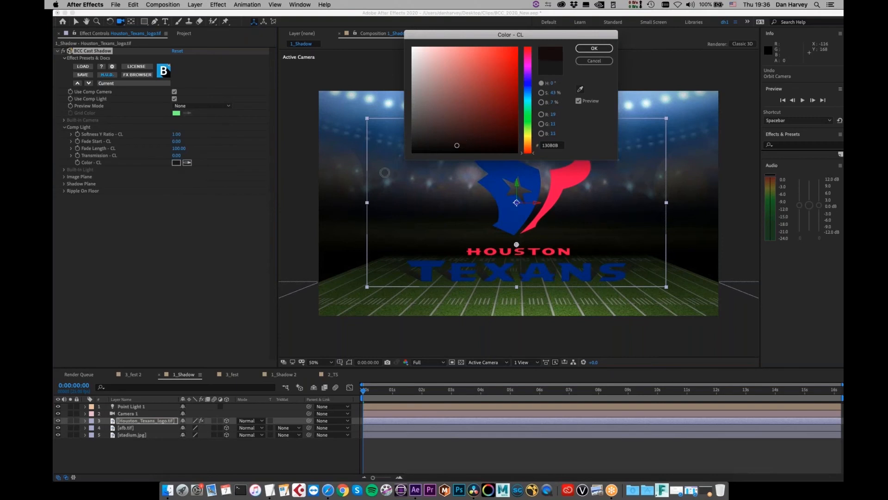
pyautogui.click(594, 48)
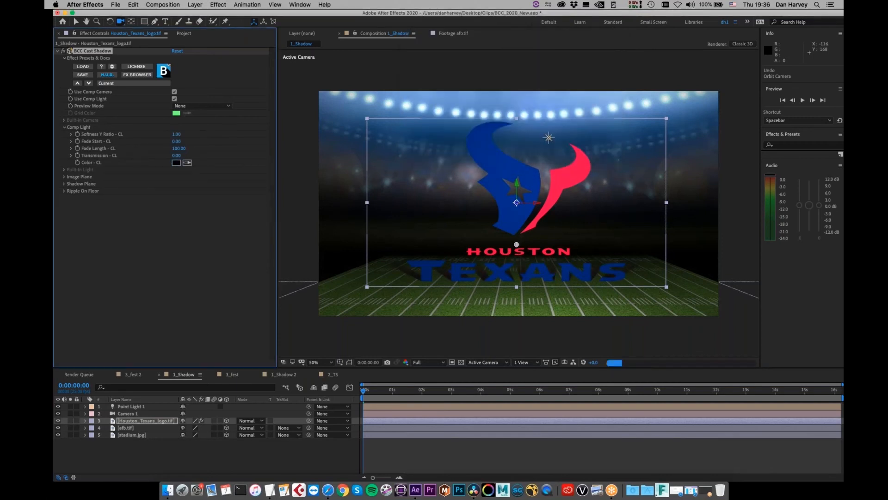
# Step: Move Point Light 1 horizontally until it sits to the left of the Houston Texans logo
pyautogui.press('v')
pyautogui.click(556, 147)
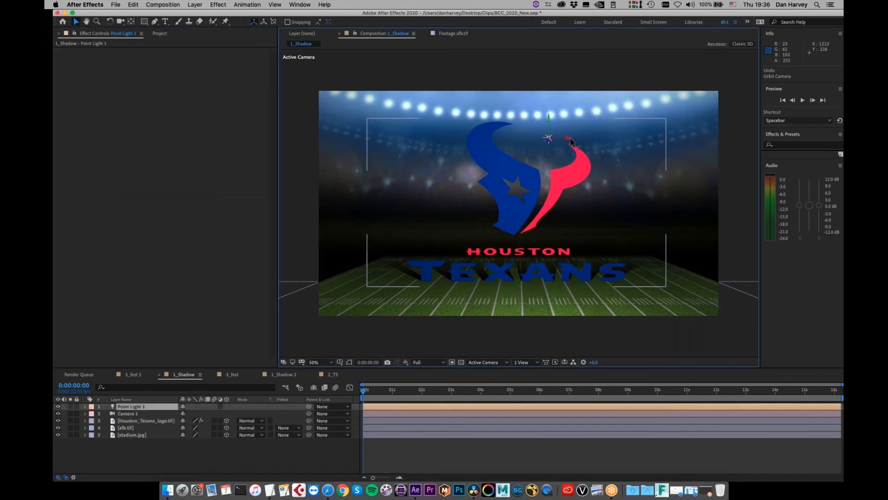
pyautogui.moveTo(563, 137); pyautogui.dragTo(461, 135)
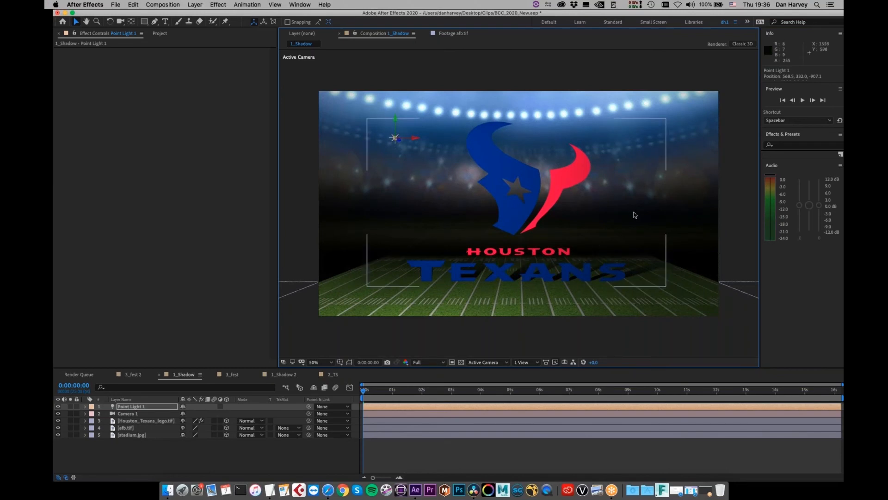
# Step: Test-orbit the composition camera around the logo scene, and undo the orbit
pyautogui.press('c')
pyautogui.moveTo(629, 211); pyautogui.dragTo(623, 214)
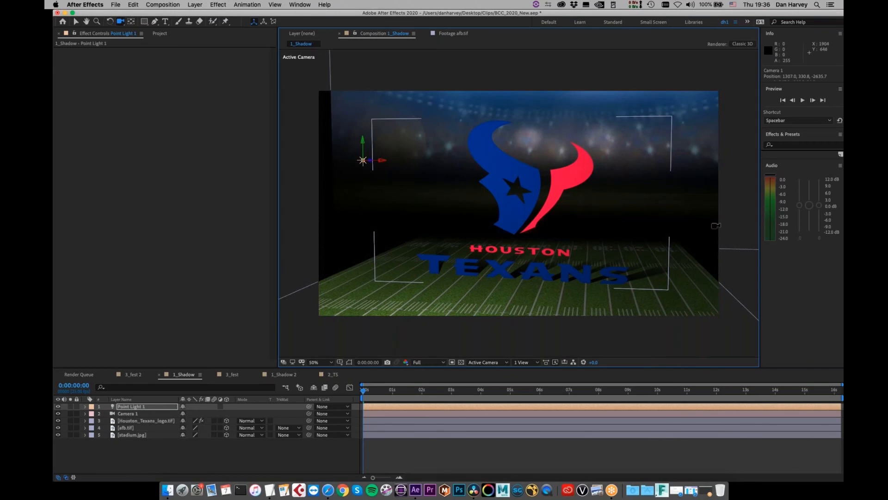
pyautogui.press('super+z')
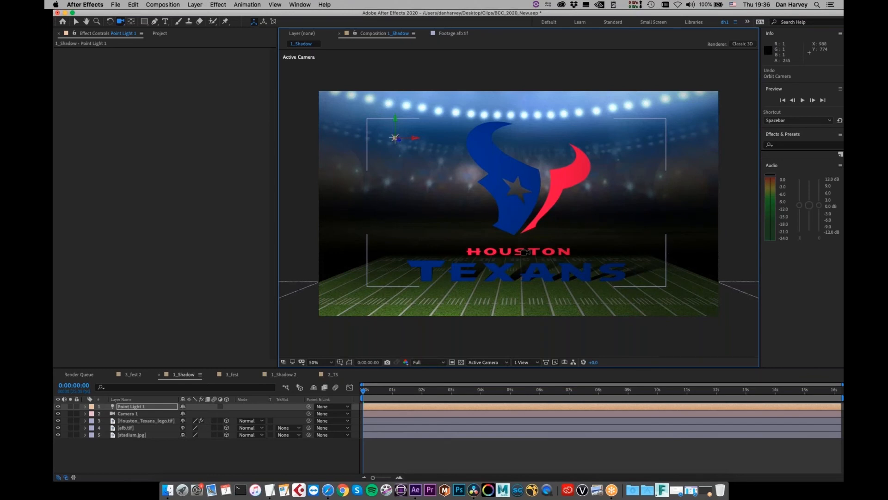
# Step: Open the 2_TS composition and show the BCC Title Studio settings of its upper field.jpg layer
pyautogui.click(159, 33)
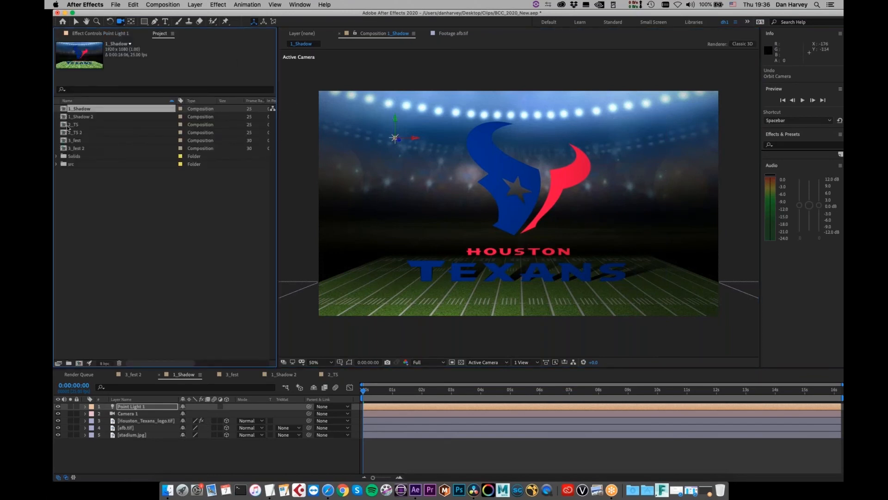
pyautogui.doubleClick(72, 124)
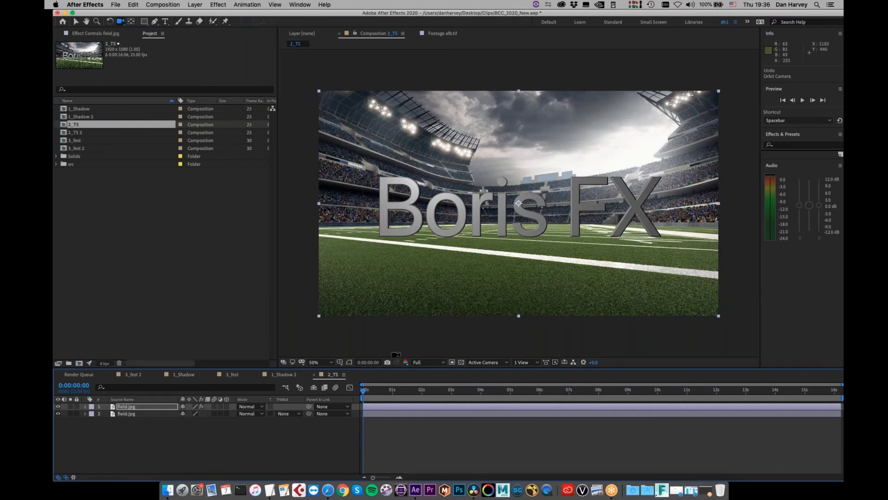
pyautogui.click(124, 406)
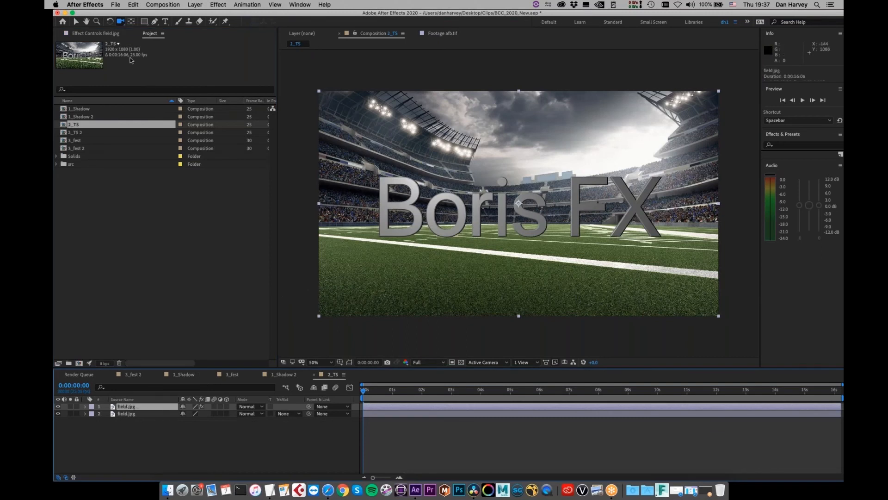
pyautogui.click(103, 34)
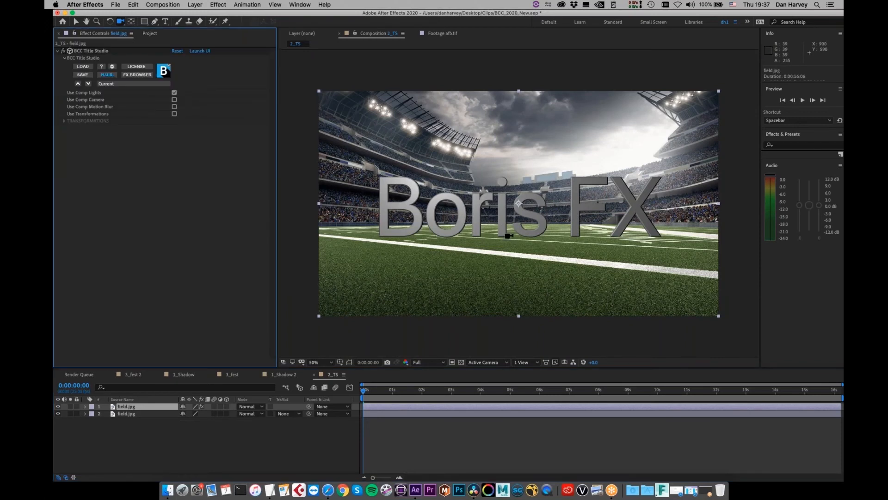
# Step: Browse the Title Studio presets in the FX Browser and preview Minimal Color Shift at several points in its animation
pyautogui.press('v')
pyautogui.click(133, 77)
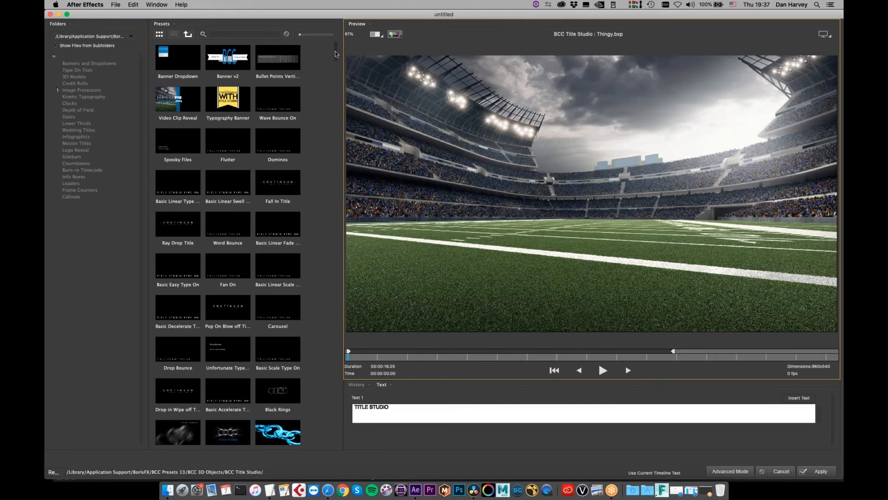
pyautogui.moveTo(337, 54)
pyautogui.mouseDown()
pyautogui.moveTo(351, 203)
pyautogui.moveTo(345, 72)
pyautogui.mouseUp()
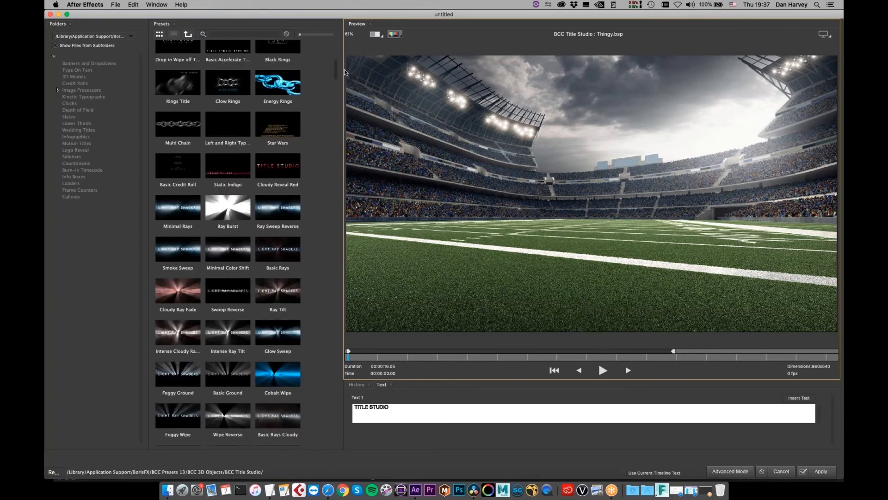
pyautogui.scroll(-1, 228, 245)
pyautogui.click(227, 245)
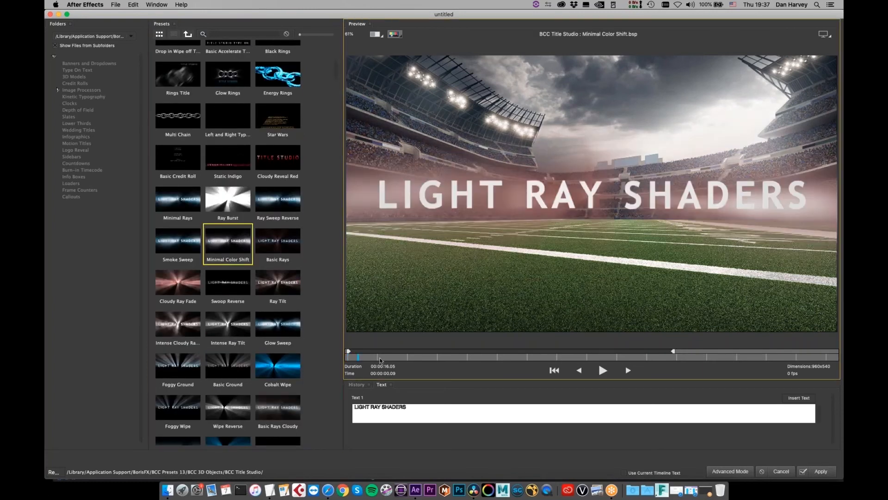
pyautogui.click(432, 357)
pyautogui.moveTo(433, 359); pyautogui.dragTo(499, 359)
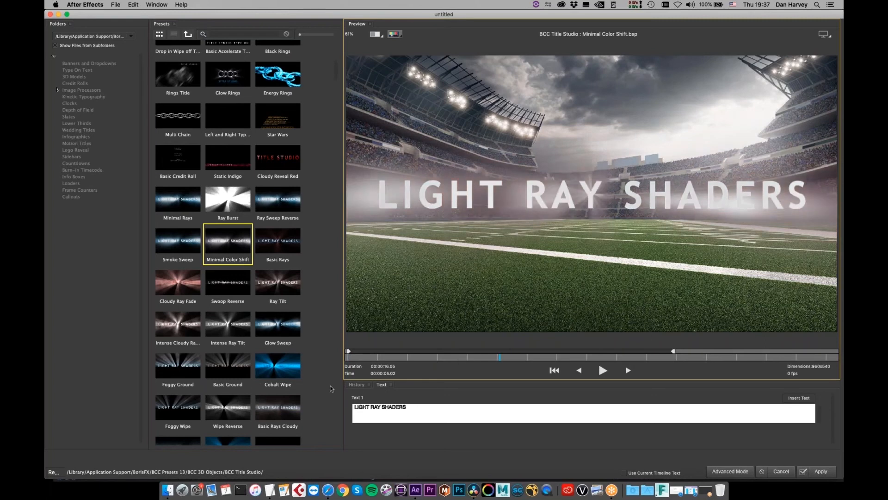
# Step: Preview the Intense Ray Tilt and Tick Tock Sepia title presets over the stadium footage
pyautogui.click(224, 332)
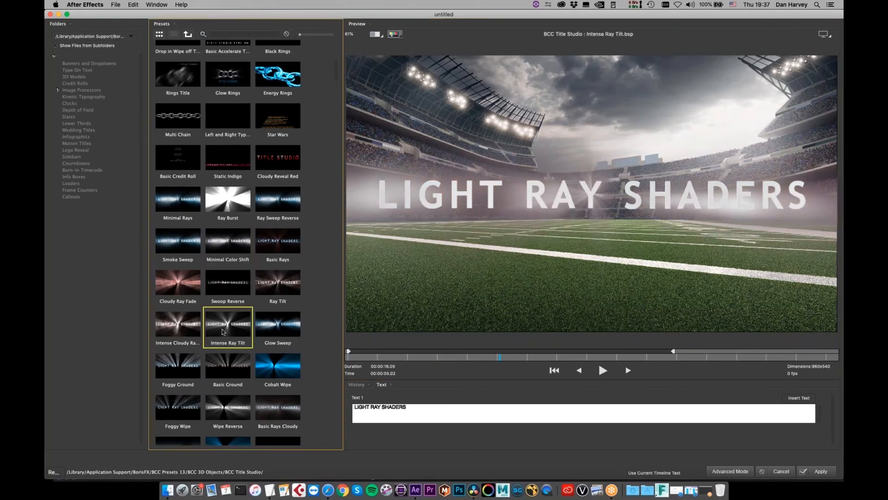
pyautogui.scroll(-4, 282, 350)
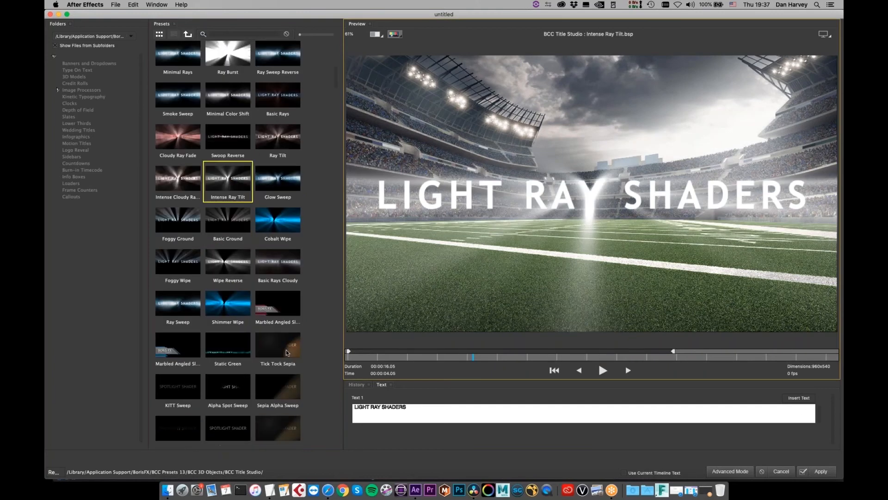
pyautogui.click(286, 352)
pyautogui.click(421, 356)
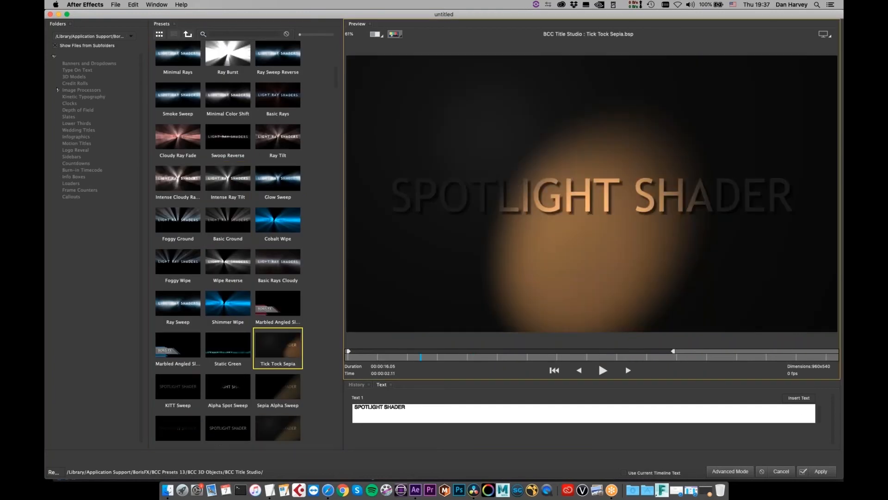
pyautogui.scroll(-7, 286, 314)
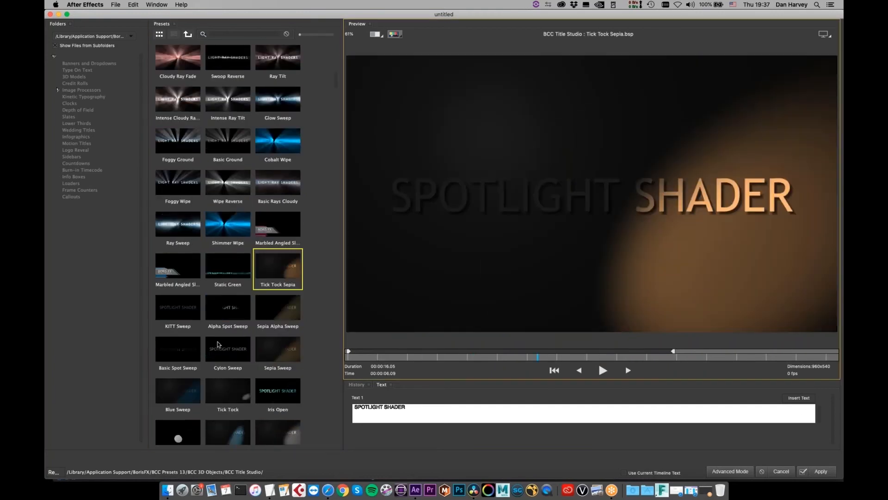
# Step: Preview the Ripple Rays Indigo, 80s Retro Slate and Curtain Green title presets
pyautogui.click(286, 314)
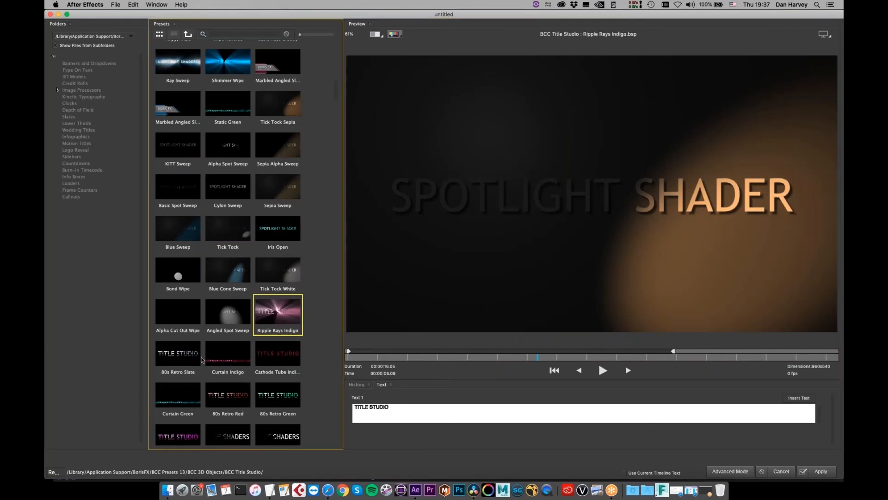
pyautogui.click(178, 348)
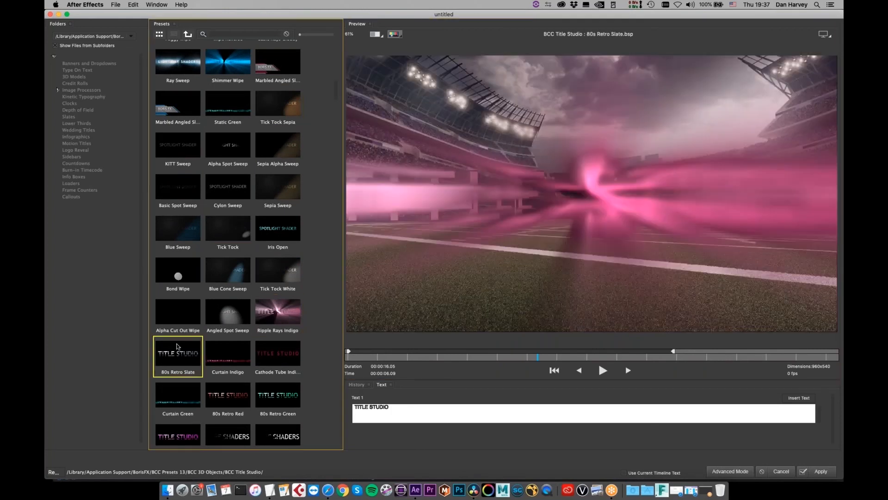
pyautogui.click(506, 356)
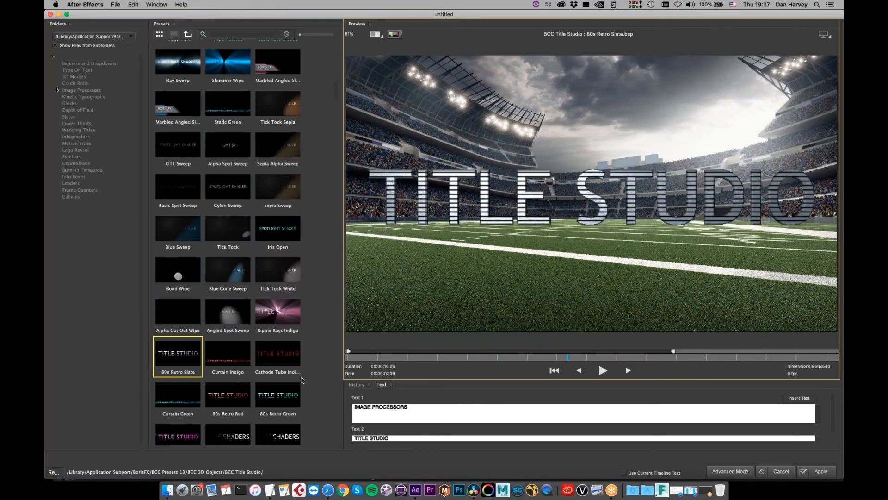
pyautogui.press('Down')
# Step: Find the Beam Out wipe shader preset and scrub through its text animation
pyautogui.scroll(-8, 205, 319)
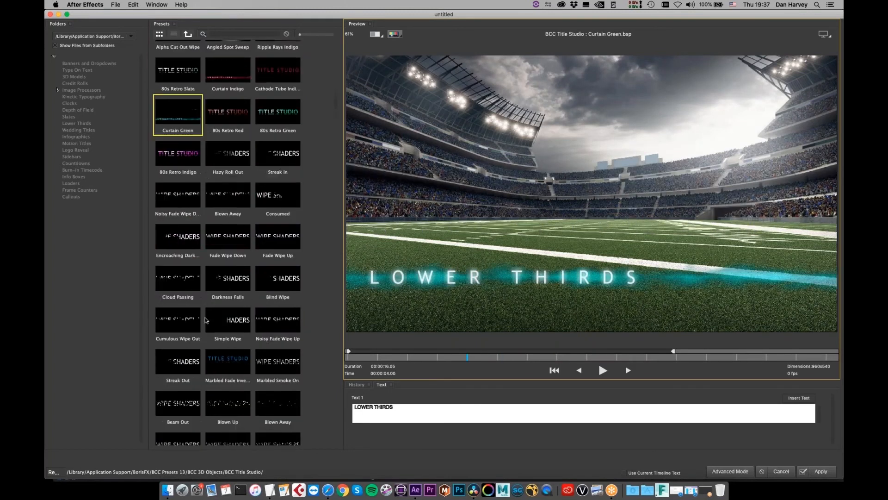
pyautogui.scroll(-1, 205, 319)
pyautogui.click(187, 282)
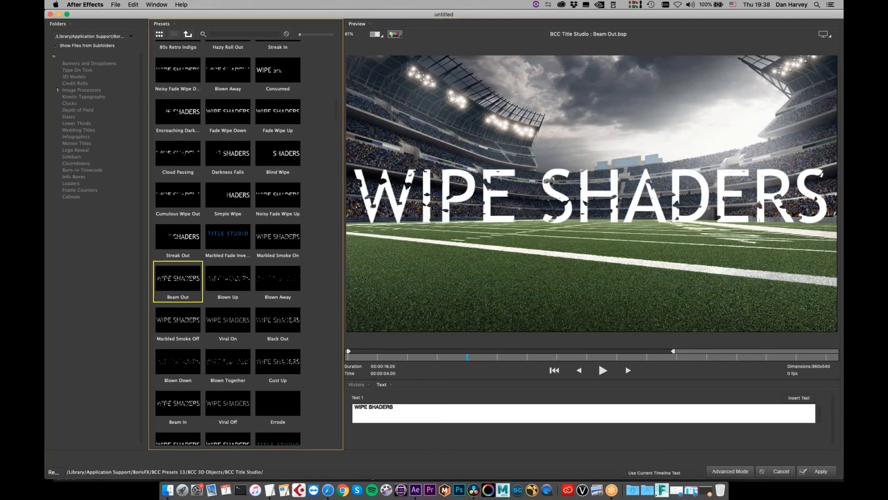
pyautogui.moveTo(356, 359); pyautogui.dragTo(481, 360)
pyautogui.moveTo(537, 359); pyautogui.dragTo(499, 358)
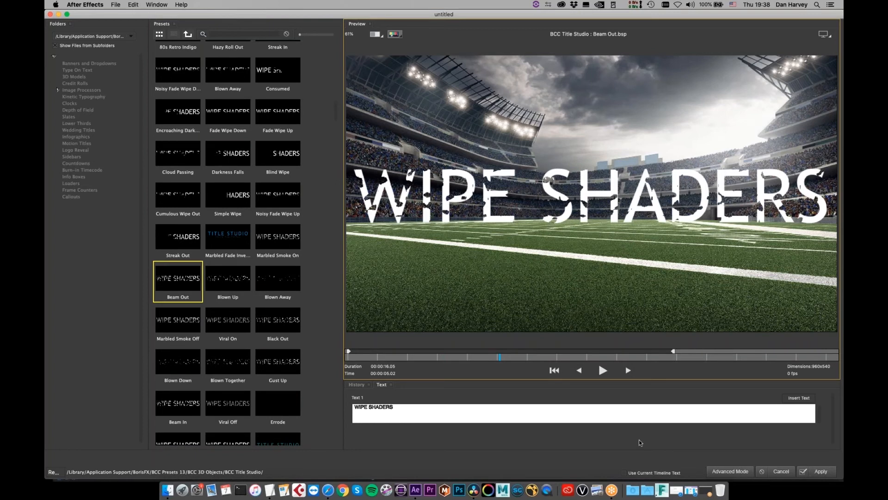
# Step: Open the title in Advanced Mode and replace its WIPE SHADERS text with "logo"
pyautogui.click(724, 473)
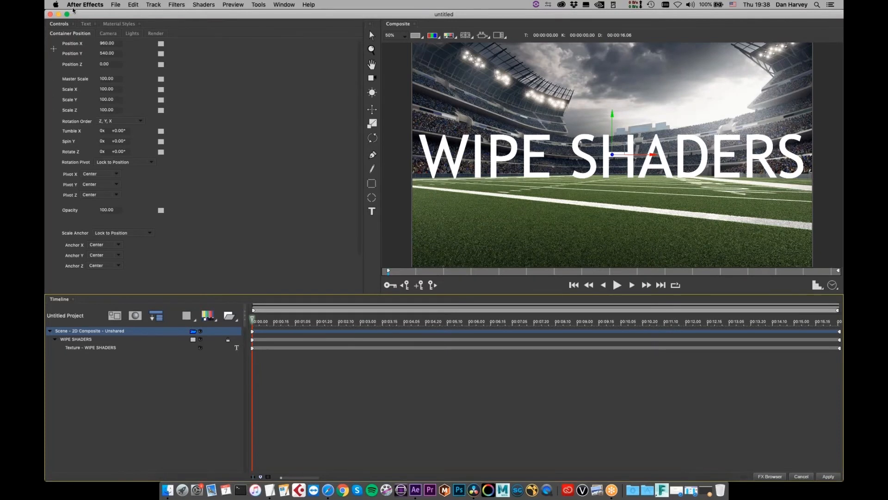
pyautogui.click(87, 23)
pyautogui.click(540, 148)
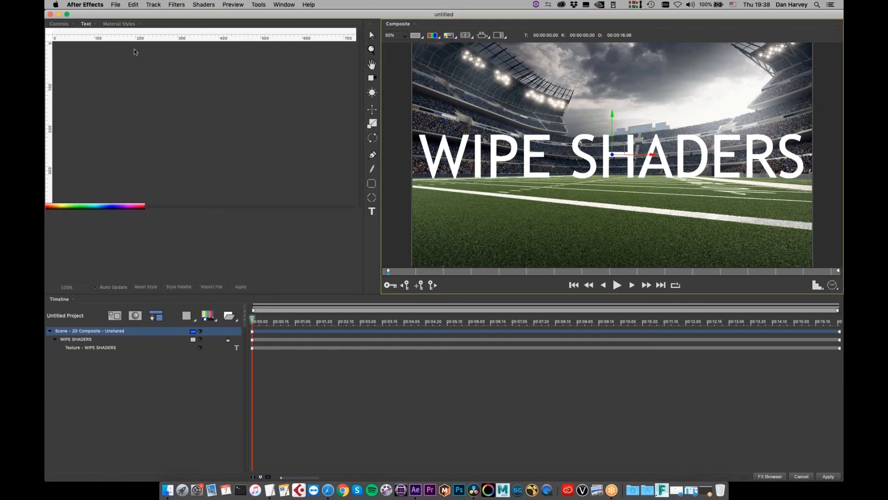
pyautogui.click(90, 347)
pyautogui.tripleClick(214, 56)
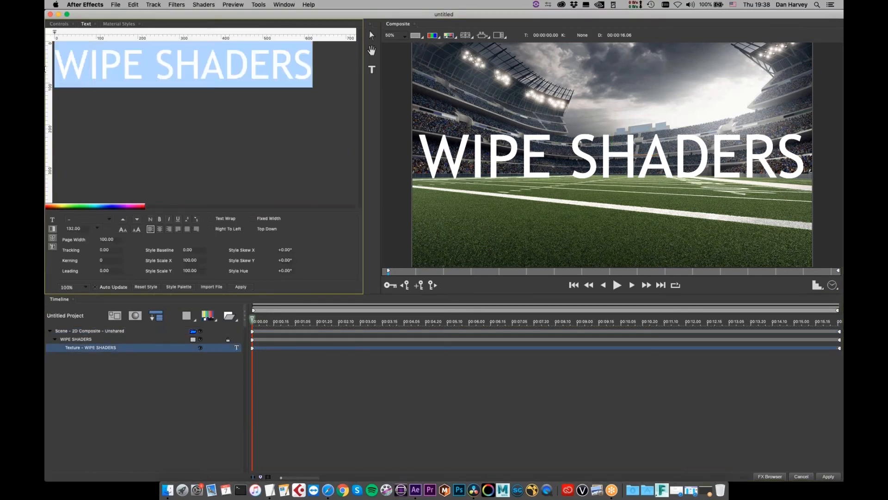
pyautogui.write('logo')
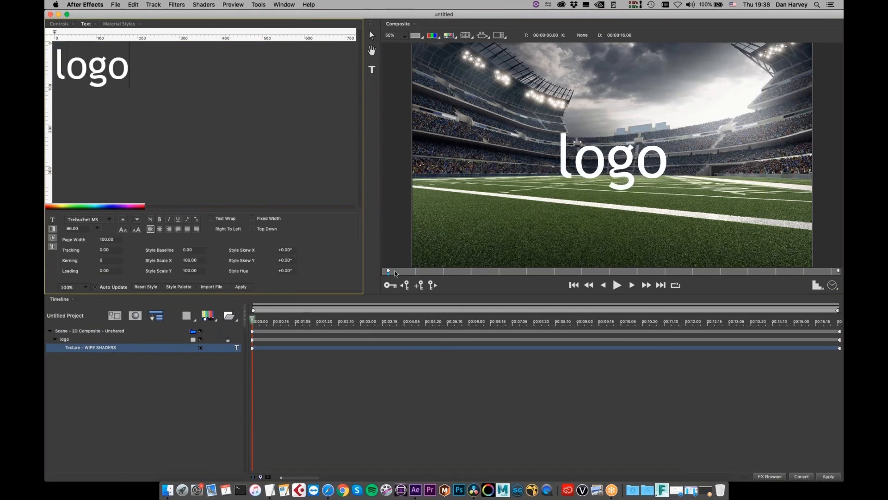
# Step: Try to scrub through the "logo" title's animation, and cancel closing the editor
pyautogui.moveTo(389, 271); pyautogui.dragTo(503, 376)
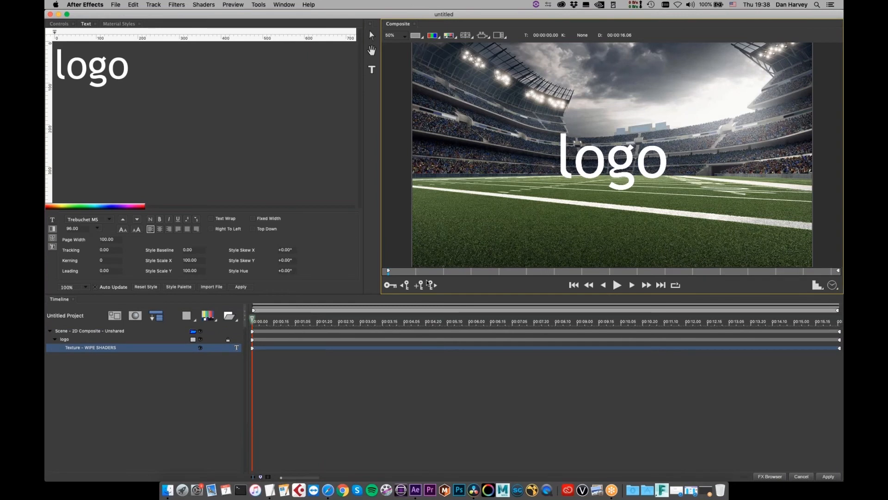
pyautogui.moveTo(433, 273); pyautogui.dragTo(301, 291)
pyautogui.click(50, 15)
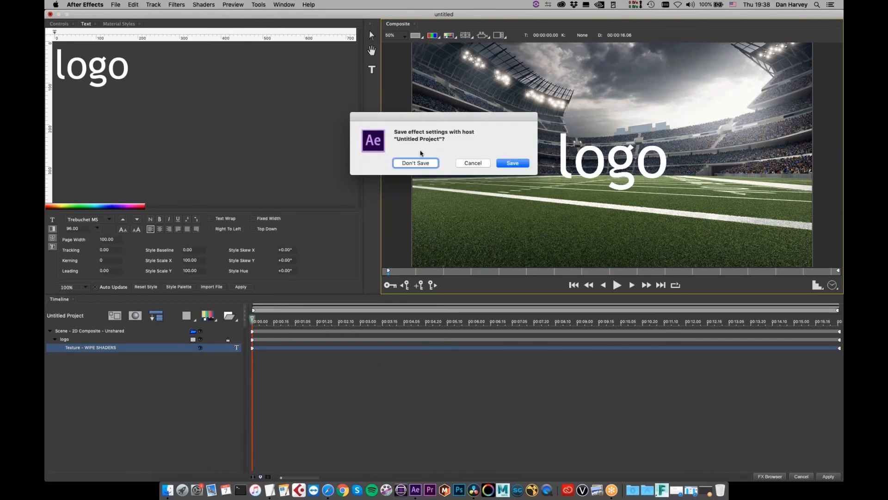
pyautogui.click(471, 163)
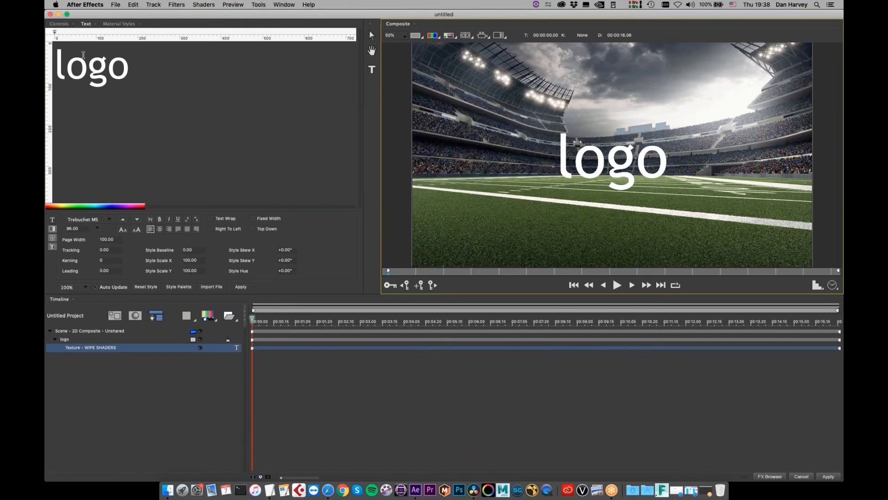
# Step: Delete the 2D Composite scene with its title and close the Title Studio editor without saving
pyautogui.click(85, 331)
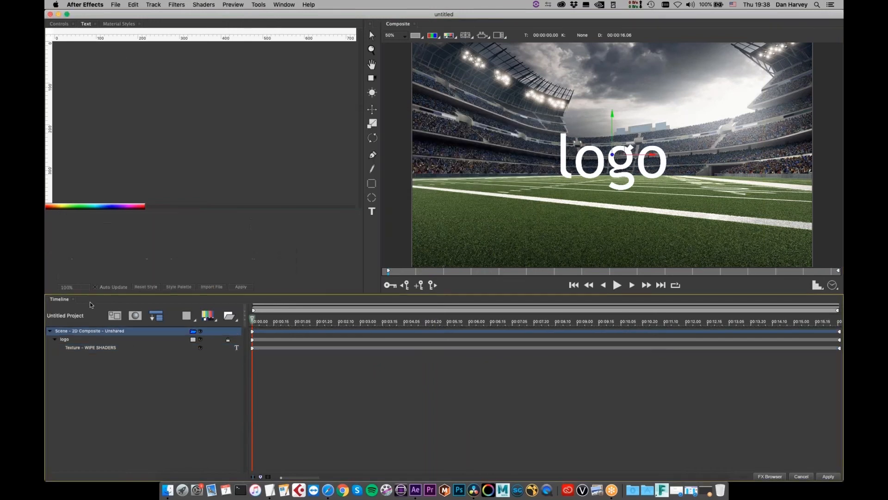
pyautogui.press('Delete')
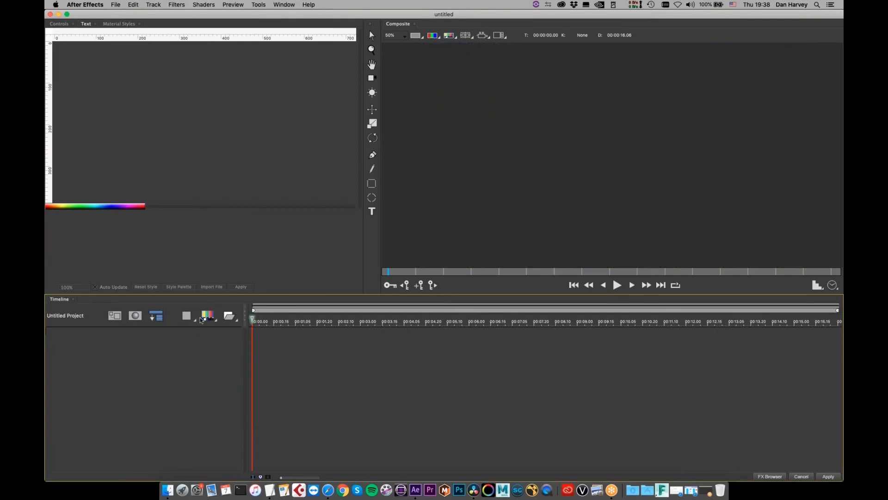
pyautogui.click(50, 15)
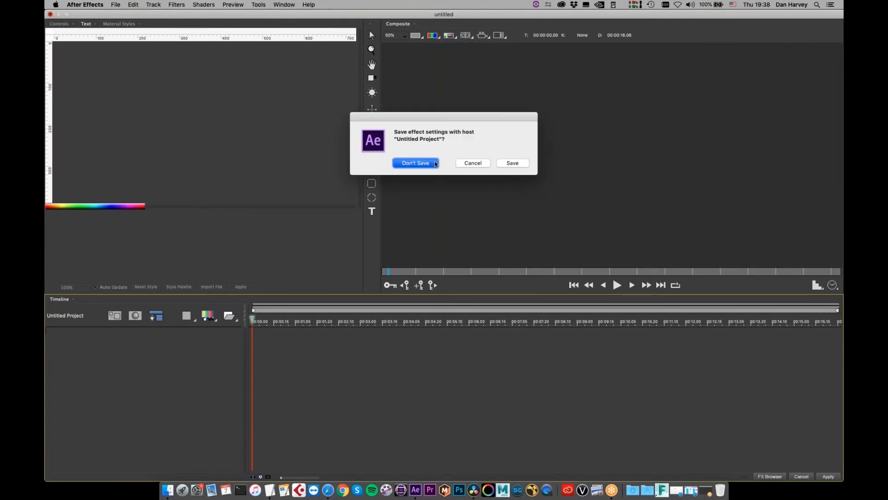
pyautogui.click(434, 163)
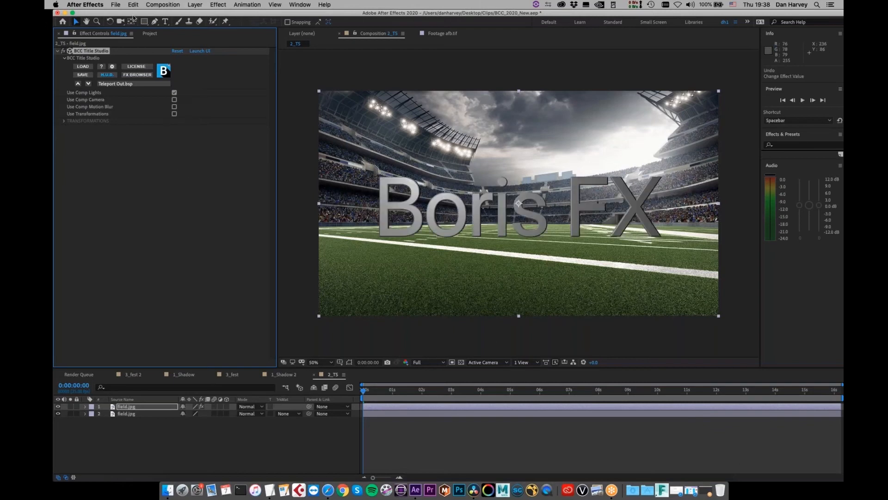
# Step: Reopen the Title Studio interface and try to scrub through the WIPE SHADERS title
pyautogui.click(200, 51)
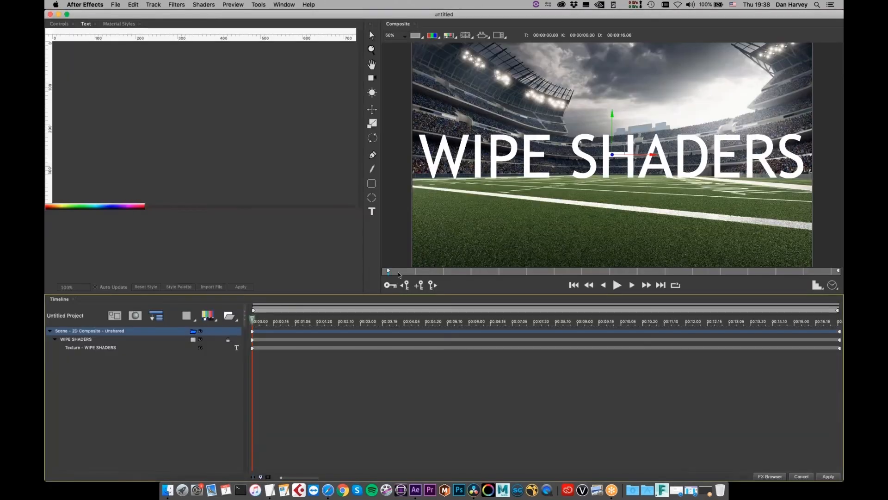
pyautogui.moveTo(433, 269); pyautogui.dragTo(110, 171)
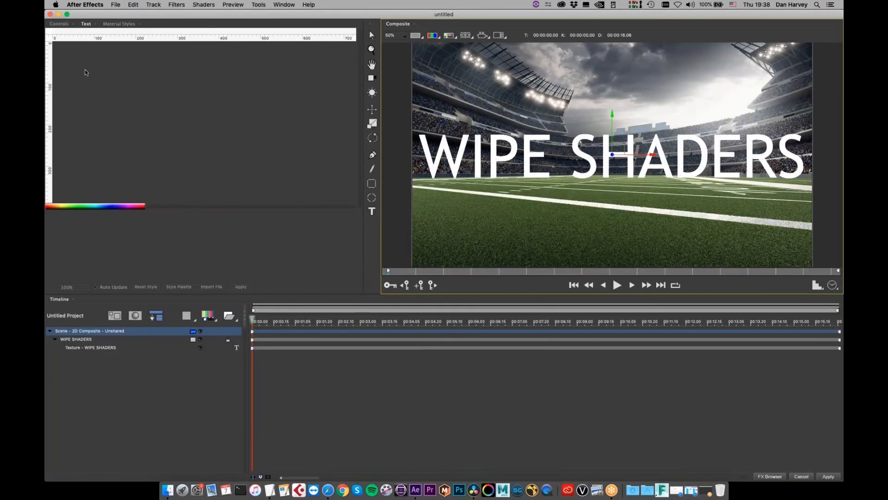
# Step: Add an Extruded Text object to the 2D Composite scene
pyautogui.click(85, 330)
pyautogui.press('super+d')
pyautogui.press('super+z')
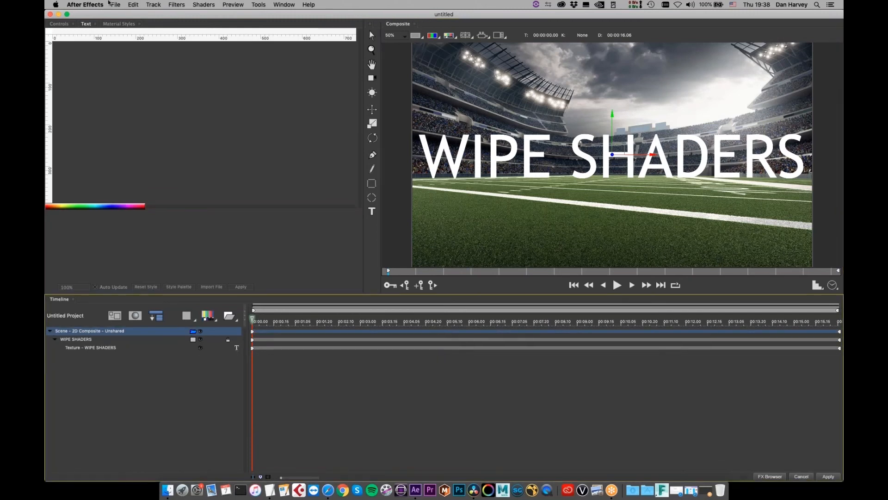
pyautogui.click(188, 316)
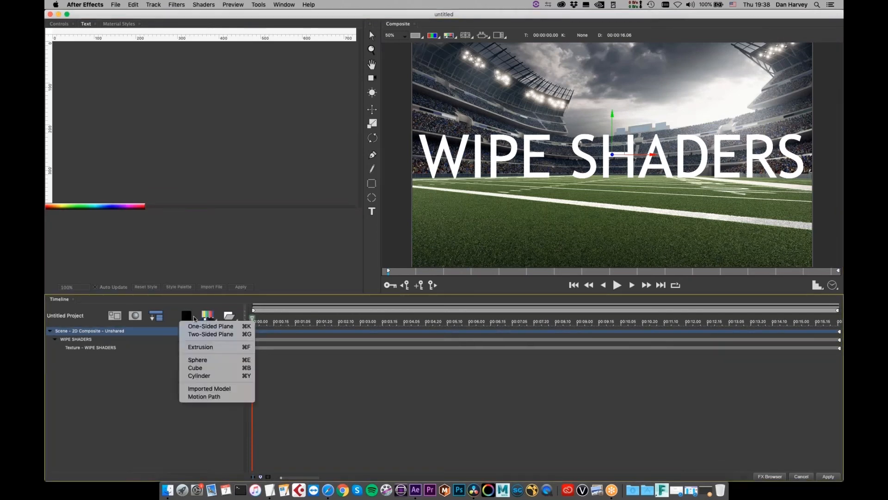
pyautogui.click(208, 315)
pyautogui.click(208, 316)
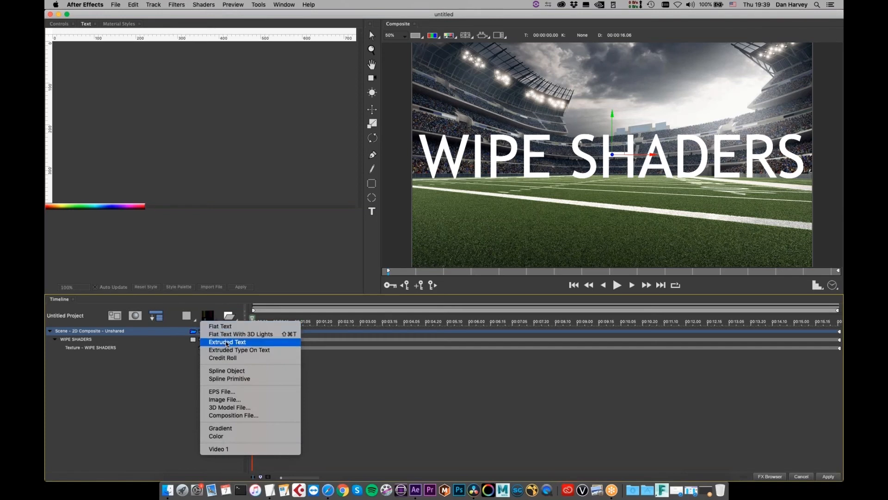
pyautogui.click(227, 343)
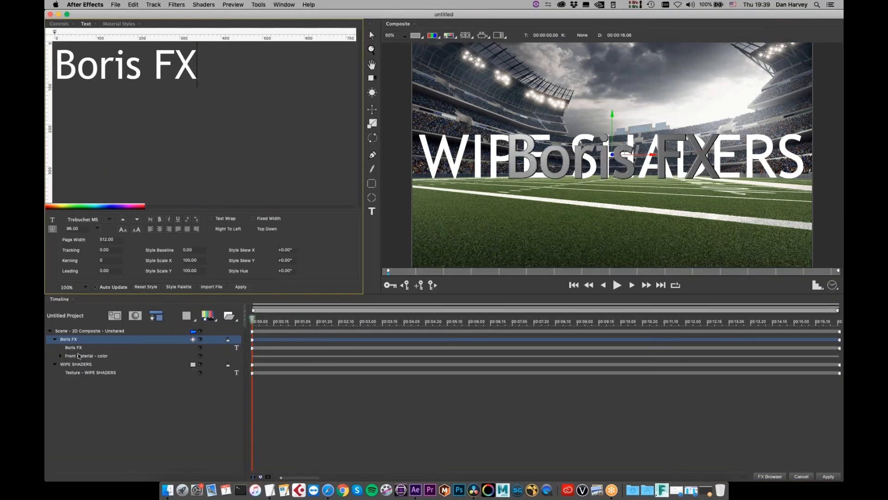
# Step: Delete the WIPE SHADERS title and move the extruded Boris FX text higher, above the field
pyautogui.click(76, 365)
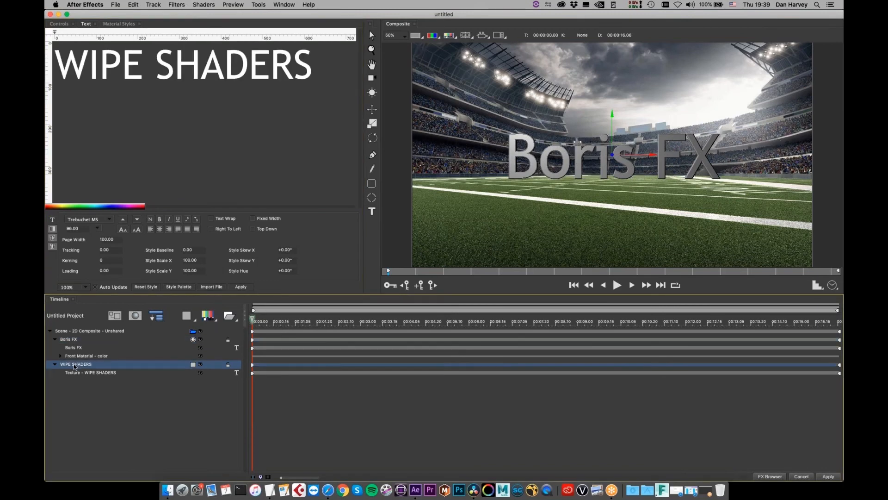
pyautogui.press('Delete')
pyautogui.moveTo(622, 124); pyautogui.dragTo(607, 84)
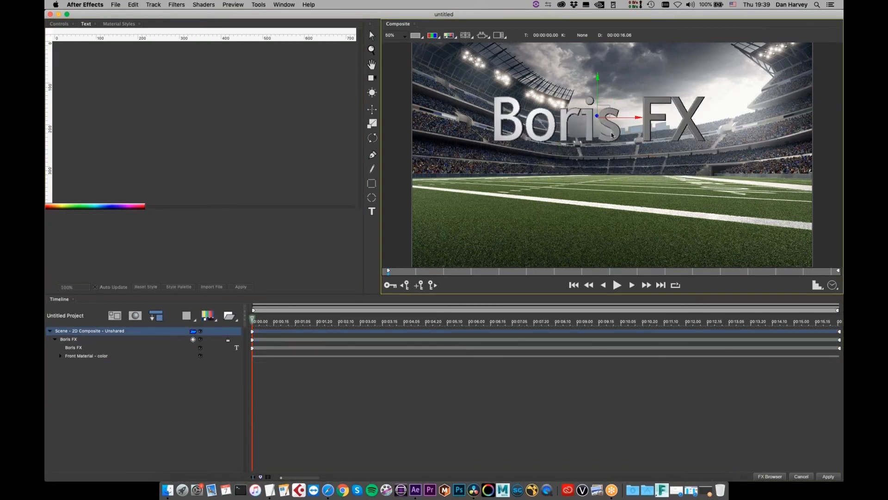
# Step: Apply the Emerald City material from the Polished Metal styles to the Boris FX text and move it back down near the frame's centre
pyautogui.click(118, 24)
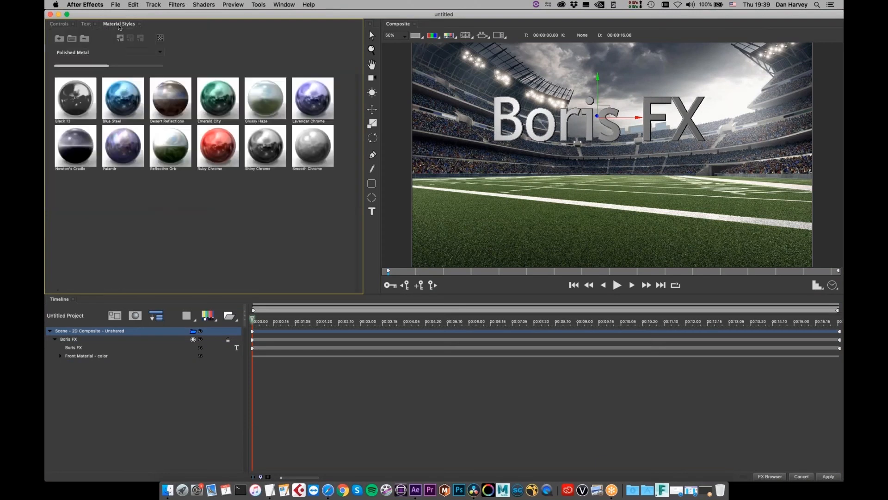
pyautogui.click(217, 103)
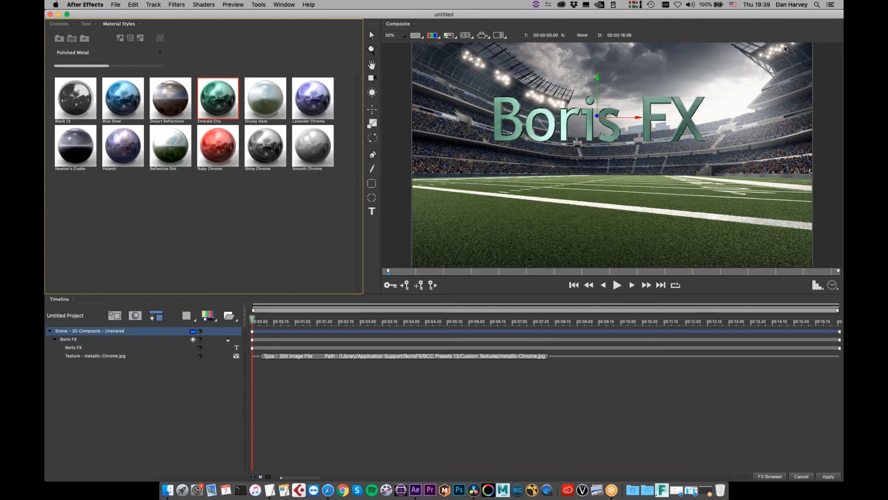
pyautogui.moveTo(605, 114); pyautogui.dragTo(618, 150)
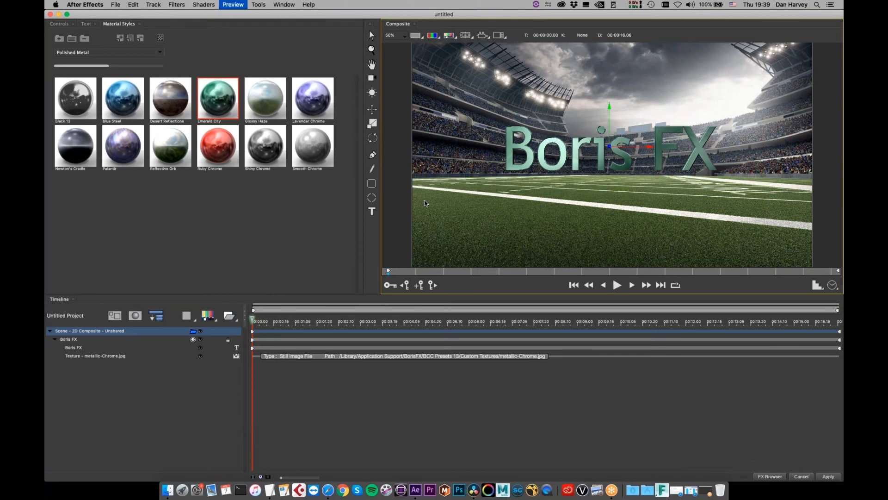
# Step: Switch the Boris FX text to its rotation handles and spin it sideways to reveal its extruded edges
pyautogui.press('e')
pyautogui.press('r')
pyautogui.press('w')
pyautogui.press('r')
pyautogui.press('e')
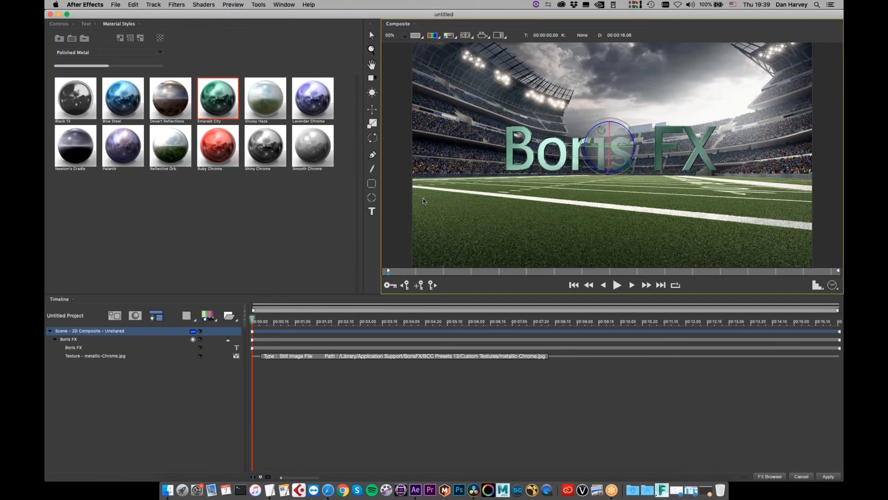
pyautogui.moveTo(618, 150); pyautogui.dragTo(398, 152)
# Step: Apply the Medium Slate Blue style from Animated Liquid Textures, scrub through its animation and tilt the Boris FX text
pyautogui.click(93, 52)
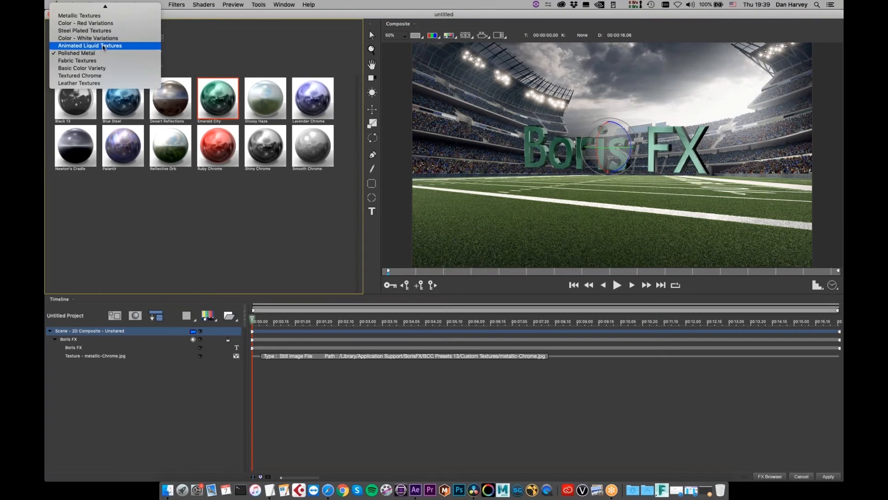
pyautogui.click(690, 180)
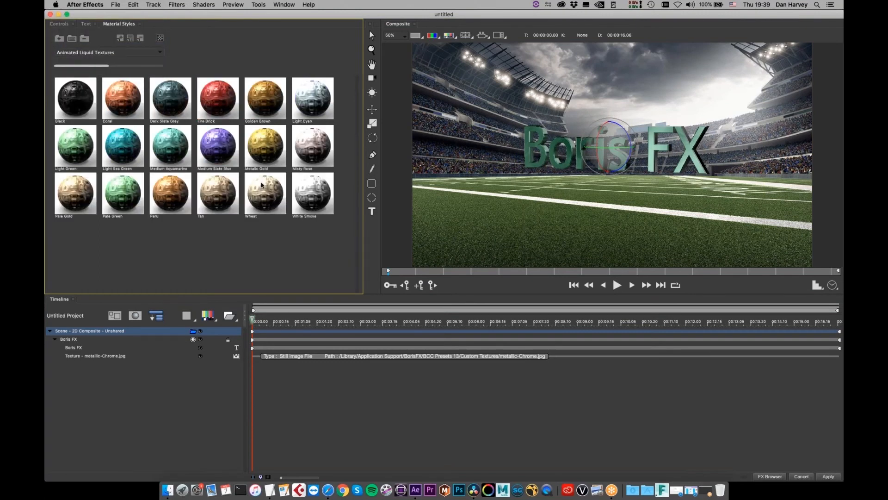
pyautogui.doubleClick(228, 149)
pyautogui.moveTo(438, 271); pyautogui.dragTo(661, 271)
pyautogui.moveTo(621, 149)
pyautogui.mouseDown()
pyautogui.moveTo(604, 147)
pyautogui.moveTo(606, 155)
pyautogui.mouseUp()
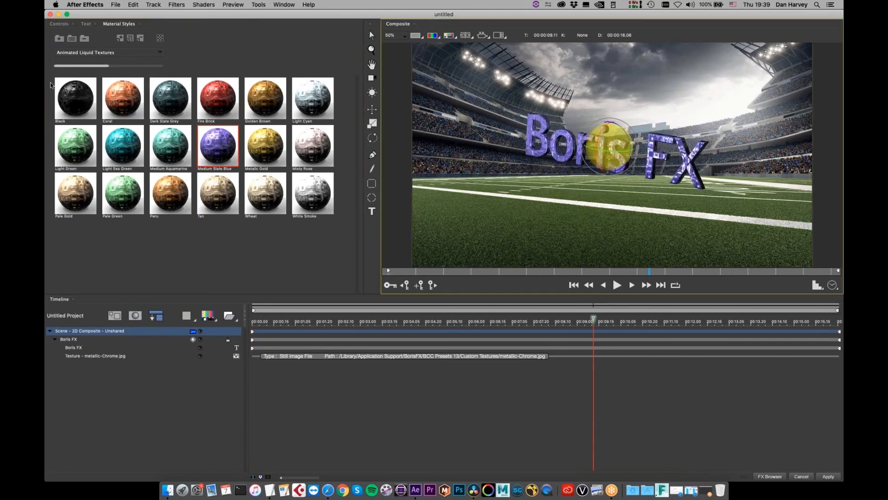
# Step: Add the Linear TwoD Ripple shader to the scene, scrub through its animation and return to the first frame
pyautogui.click(204, 5)
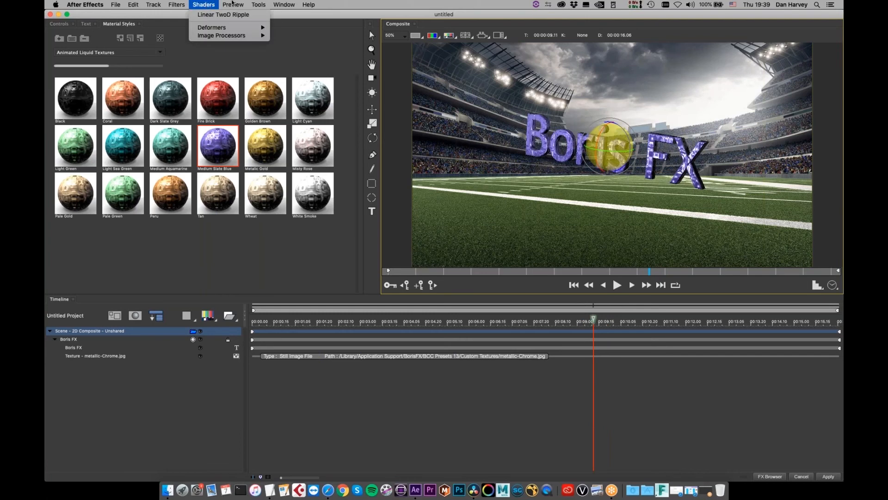
pyautogui.click(219, 15)
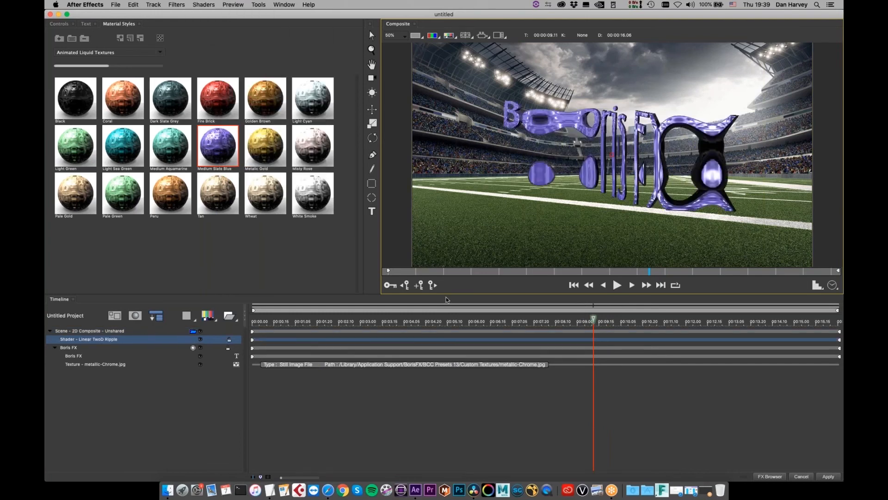
pyautogui.moveTo(460, 274); pyautogui.dragTo(551, 264)
pyautogui.press('Home')
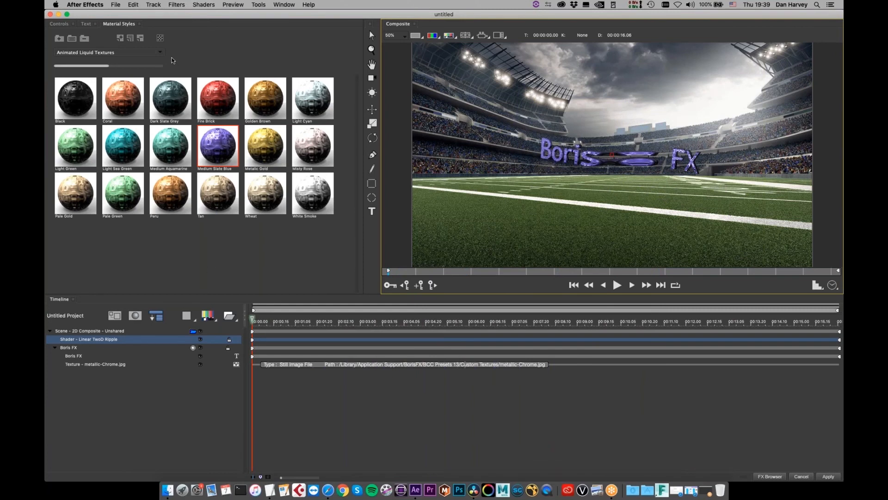
# Step: Delete the 2D Composite scene and import the 3D model file Football-Helmet_new.c4d in its place
pyautogui.click(100, 333)
pyautogui.press('Delete')
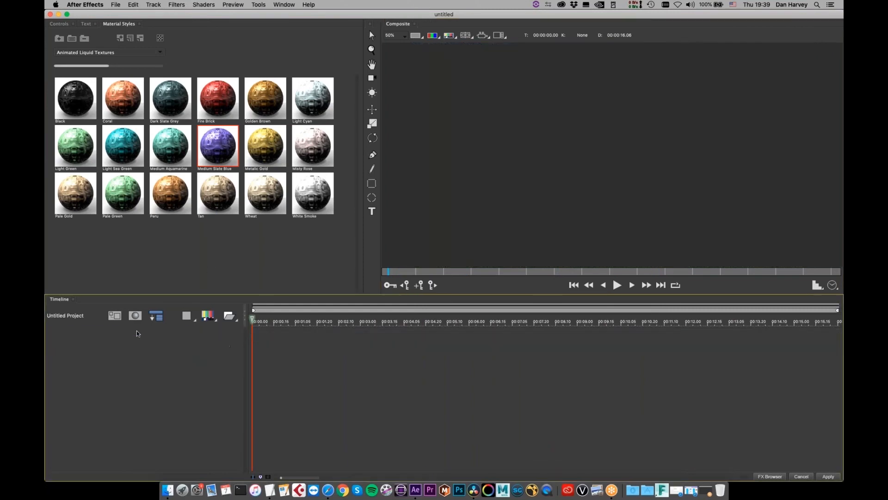
pyautogui.click(209, 316)
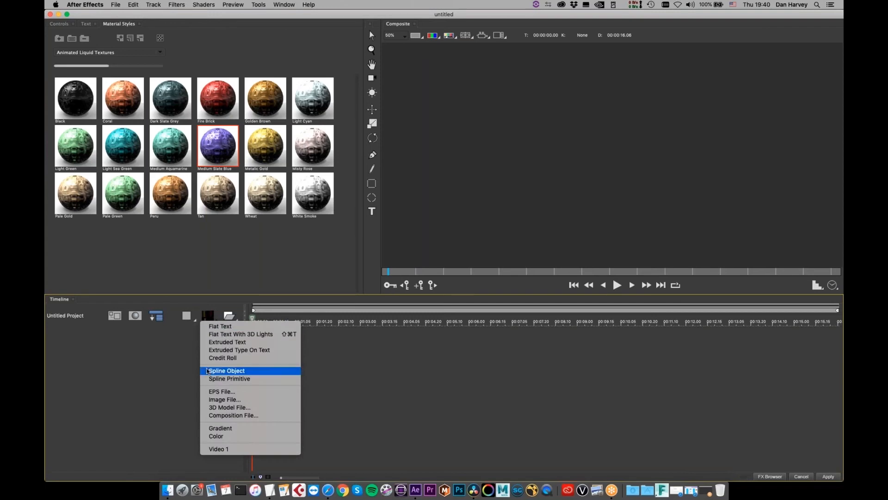
pyautogui.click(224, 409)
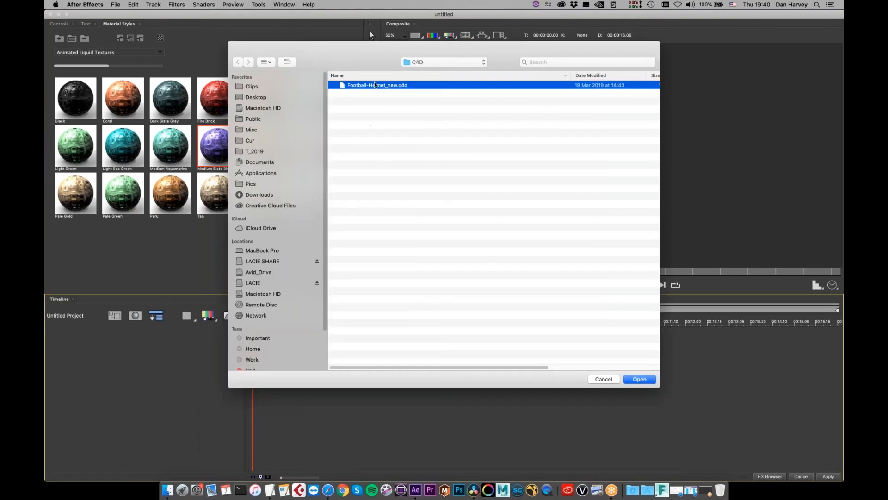
pyautogui.moveTo(517, 367); pyautogui.dragTo(602, 342)
pyautogui.moveTo(549, 367); pyautogui.dragTo(465, 369)
pyautogui.click(638, 382)
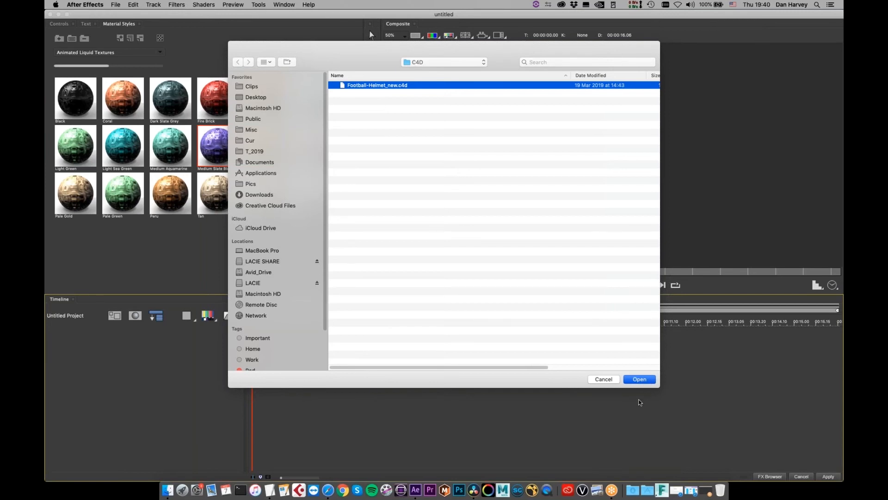
pyautogui.press('Return')
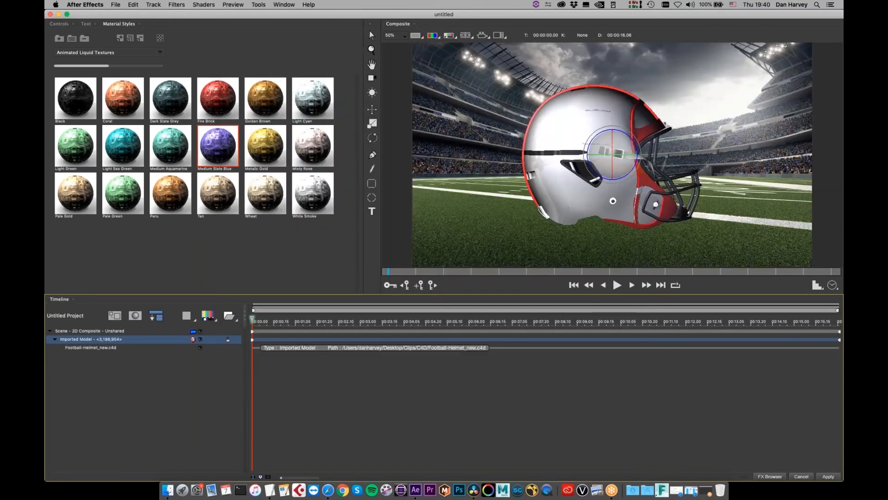
# Step: Rotate the helmet to a three-quarter front view and add a 3D Container to the 2D Composite scene
pyautogui.moveTo(614, 163)
pyautogui.mouseDown()
pyautogui.moveTo(449, 207)
pyautogui.moveTo(409, 165)
pyautogui.moveTo(341, 180)
pyautogui.moveTo(313, 174)
pyautogui.moveTo(303, 206)
pyautogui.moveTo(566, 167)
pyautogui.moveTo(609, 173)
pyautogui.mouseUp()
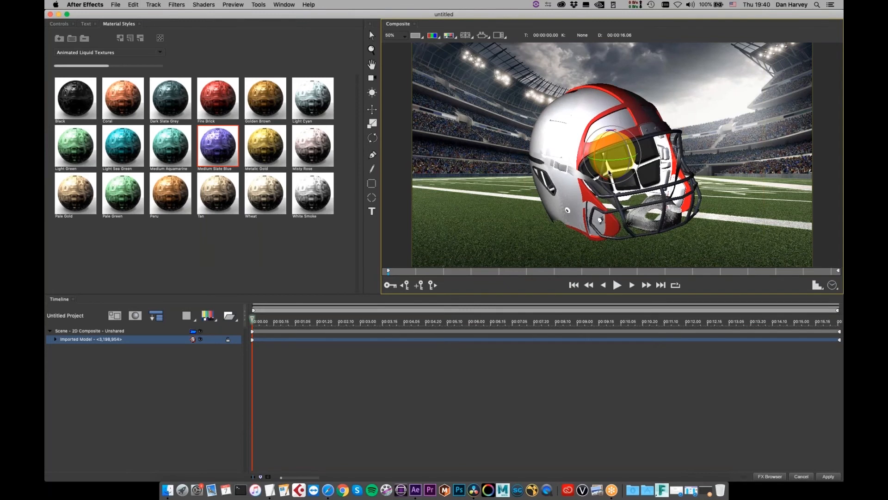
pyautogui.click(81, 332)
pyautogui.click(229, 315)
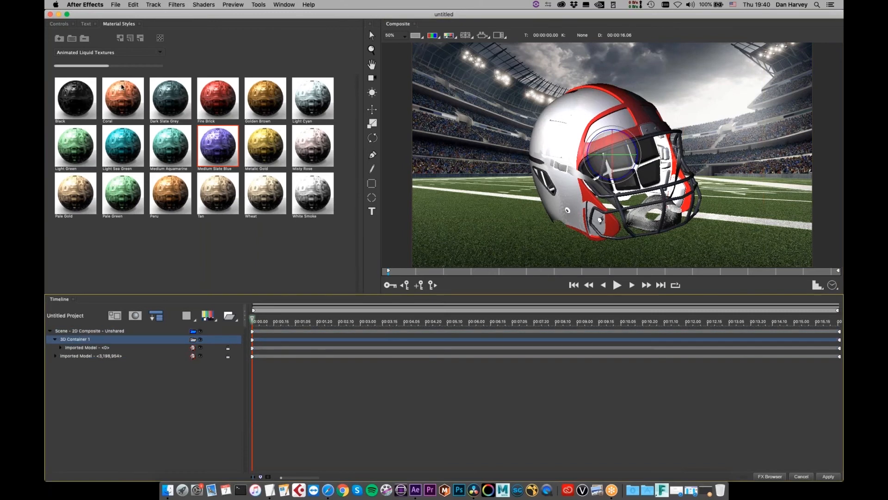
# Step: Show the position controls for the 2D Composite scene and set its container Position X to 931
pyautogui.click(56, 24)
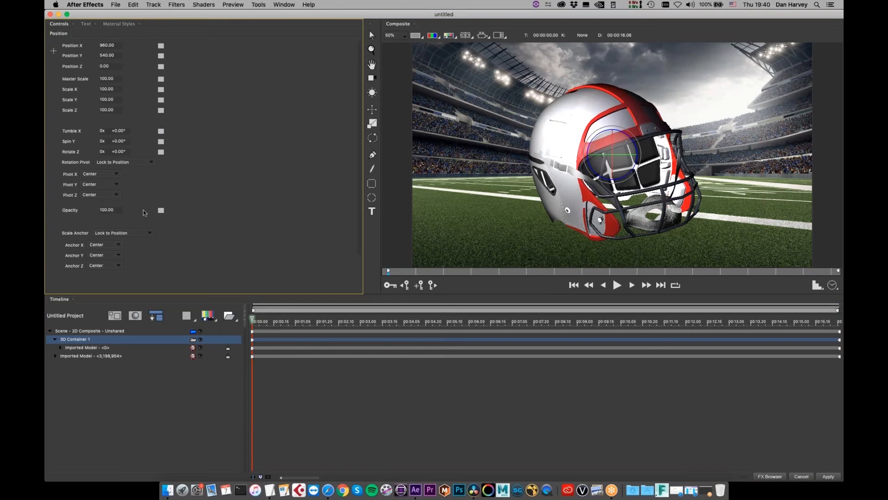
pyautogui.click(94, 331)
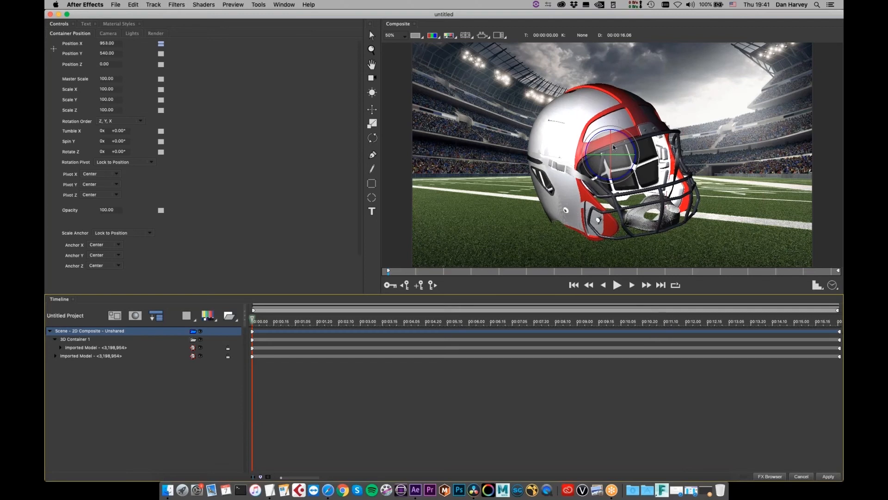
pyautogui.moveTo(573, 171); pyautogui.dragTo(572, 171)
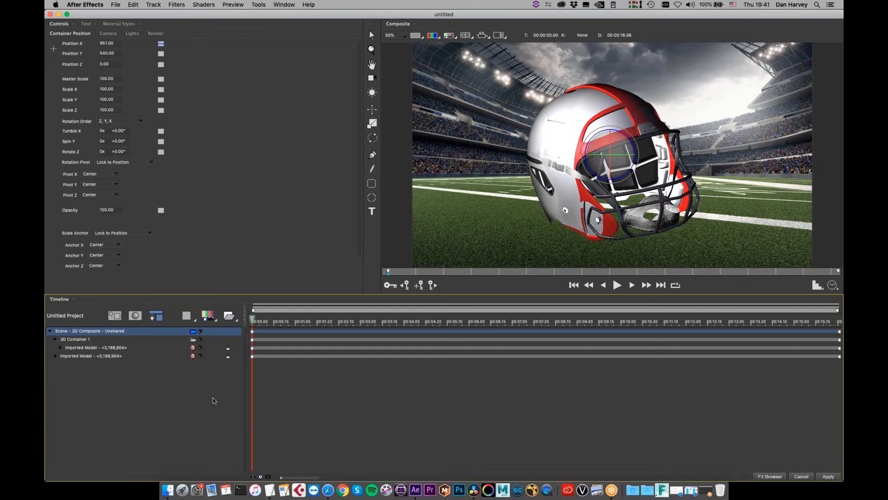
pyautogui.press('Left')
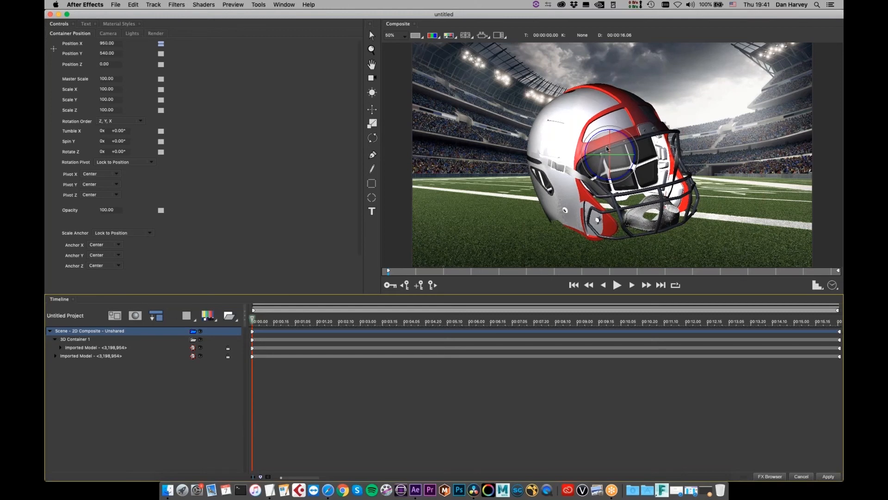
pyautogui.press('Left')
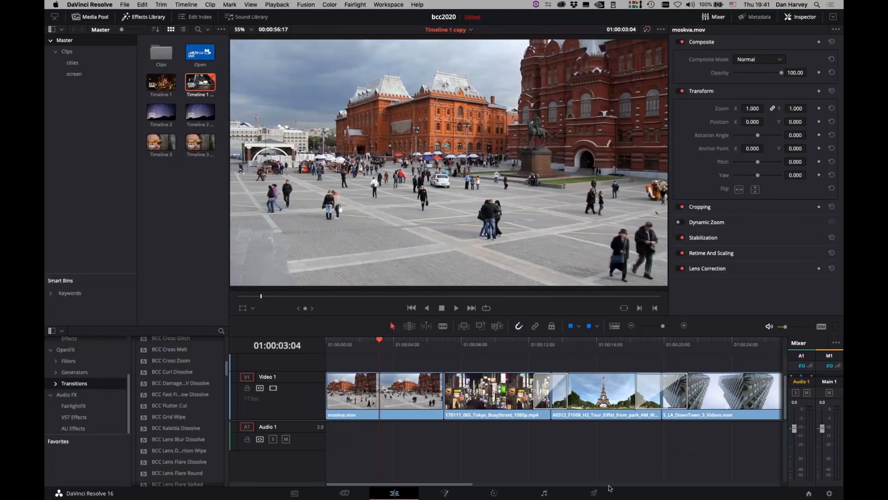
# Step: View the Mac's system overview with its processor, memory and graphics details, and close it
pyautogui.press('super+Tab')
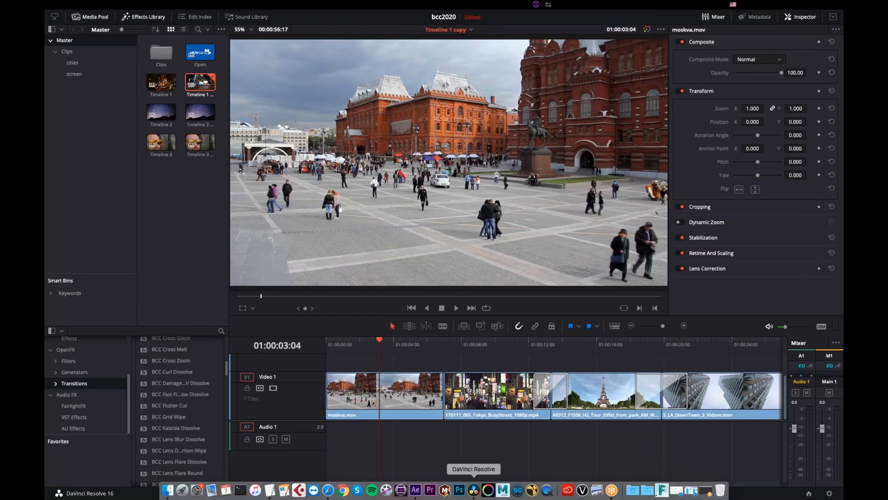
pyautogui.click(415, 491)
pyautogui.moveTo(65, 37); pyautogui.dragTo(58, 30)
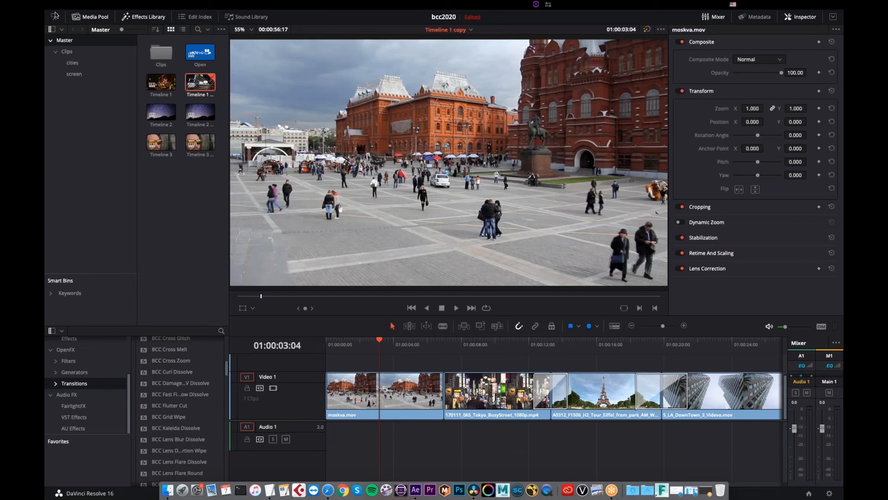
pyautogui.click(59, 13)
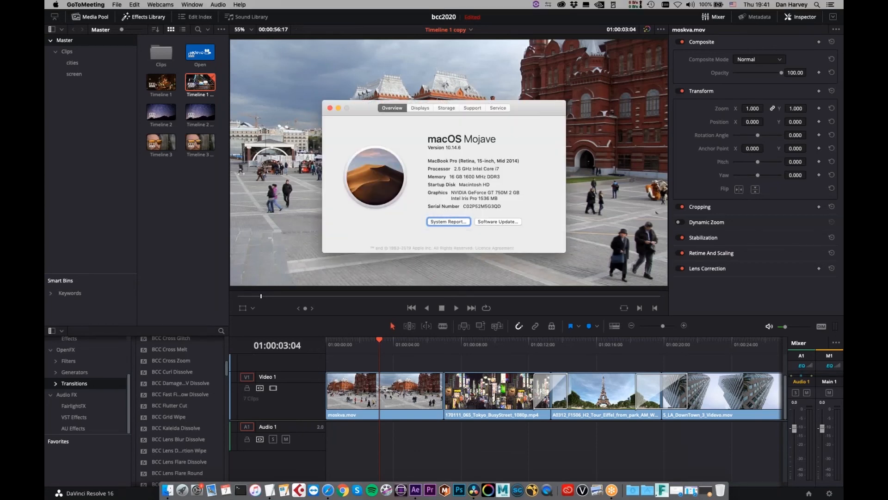
pyautogui.click(330, 108)
# Step: Switch to DaVinci Resolve and play the Timeline 1 copy sequence from its beginning
pyautogui.press('super+Tab')
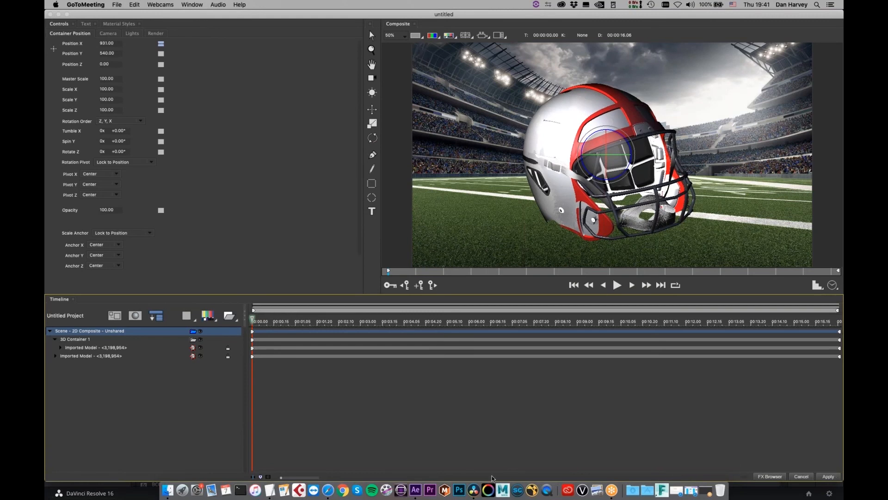
pyautogui.click(136, 35)
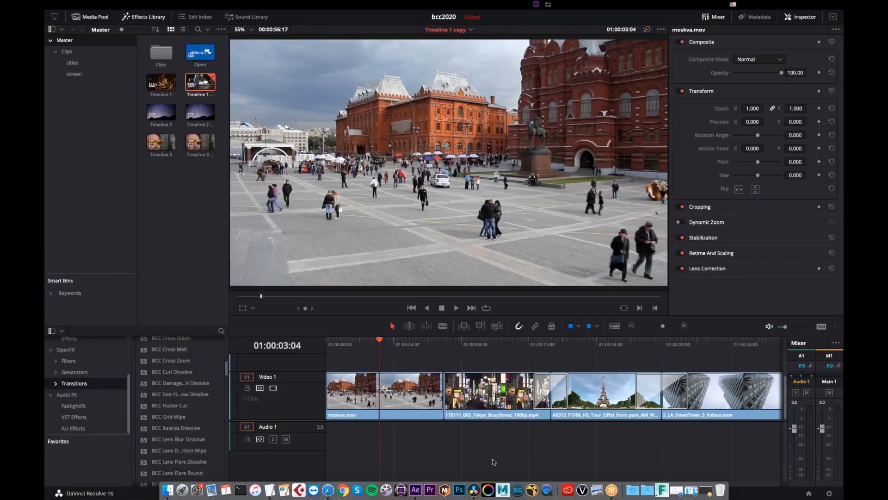
pyautogui.moveTo(376, 342); pyautogui.dragTo(324, 356)
pyautogui.press('space')
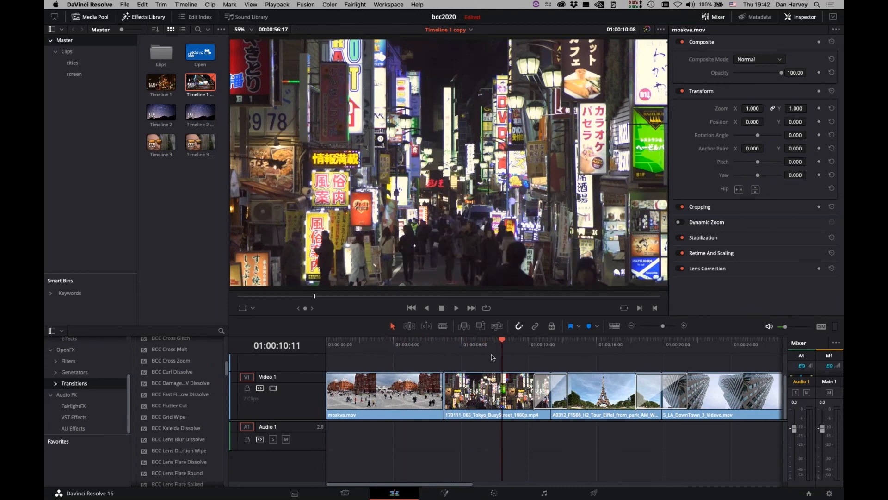
pyautogui.click(397, 364)
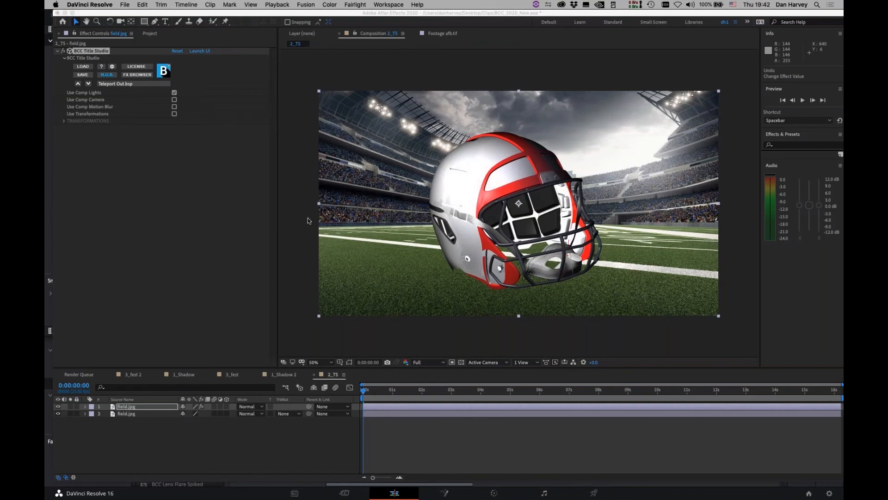
pyautogui.click(290, 218)
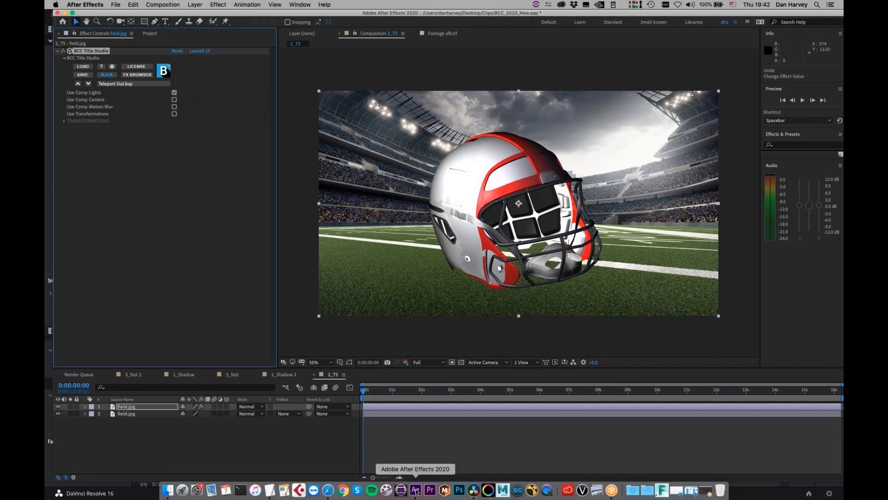
pyautogui.moveTo(363, 391); pyautogui.dragTo(407, 393)
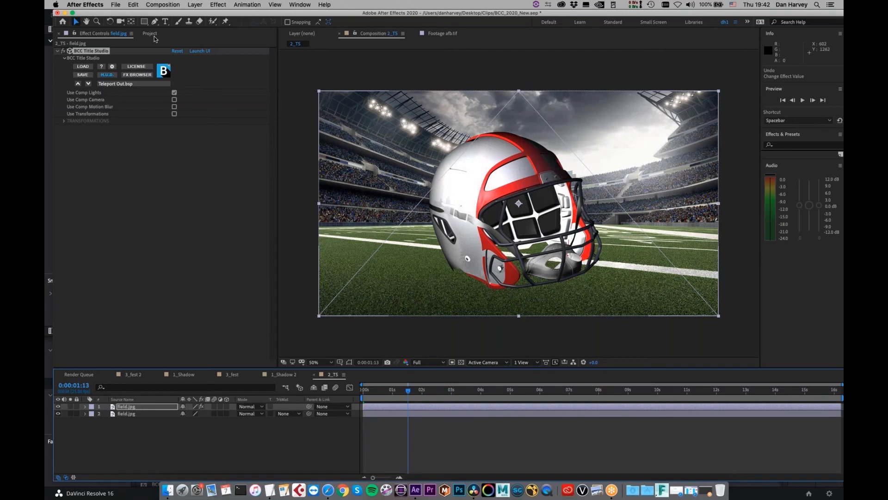
pyautogui.press('super+Tab')
# Step: Apply the BCC Curl Dissolve transition at the cut between moskva.mov and the Tokyo street clip, and scrub back into it
pyautogui.moveTo(455, 340); pyautogui.dragTo(489, 356)
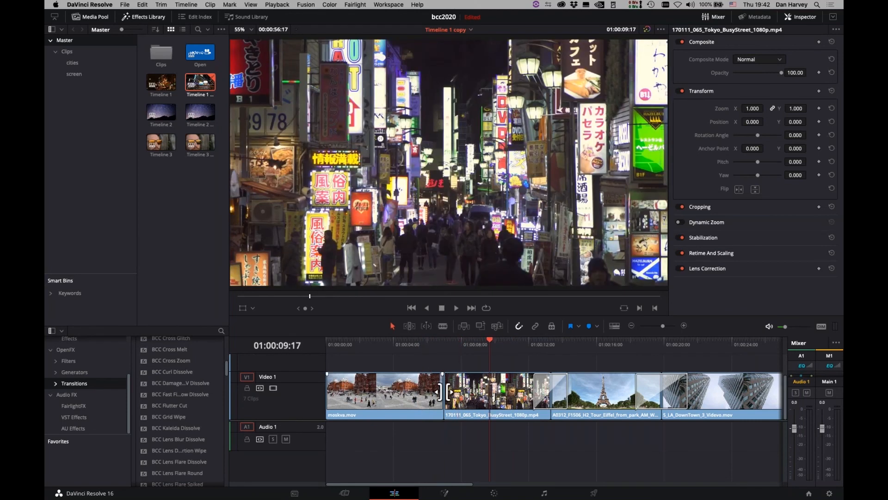
pyautogui.click(440, 399)
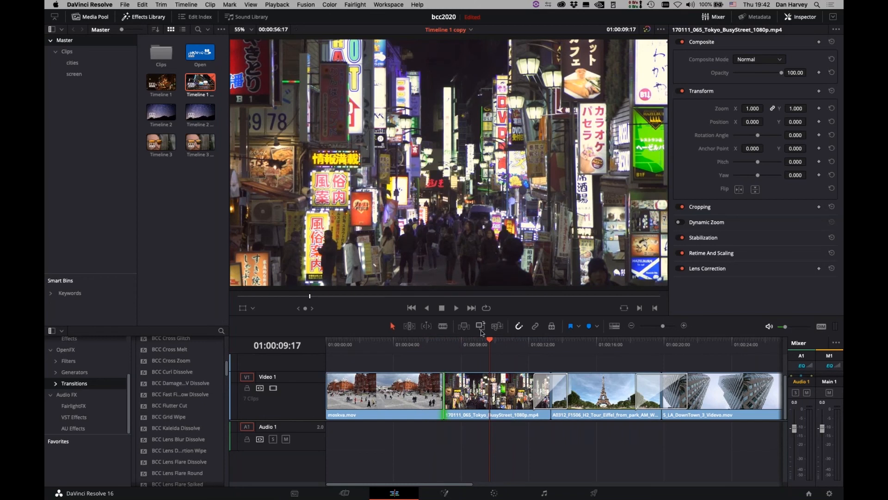
pyautogui.moveTo(490, 343); pyautogui.dragTo(462, 343)
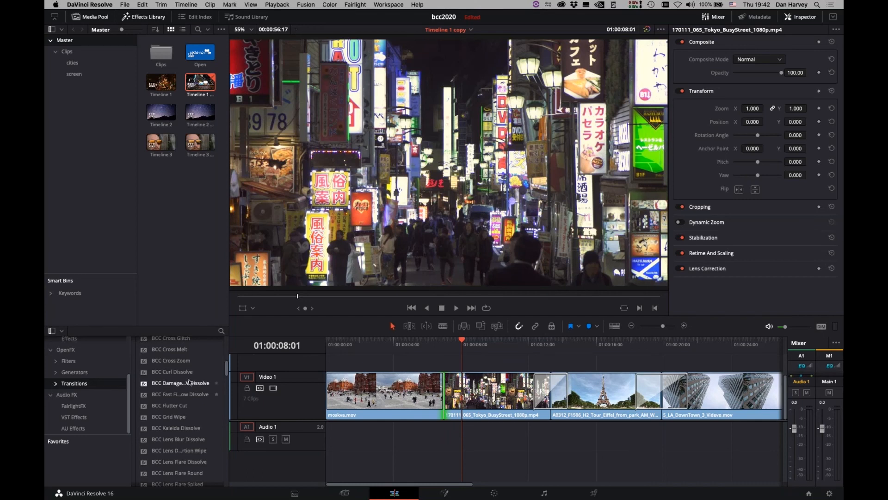
pyautogui.moveTo(226, 368); pyautogui.dragTo(226, 353)
pyautogui.scroll(-5, 224, 359)
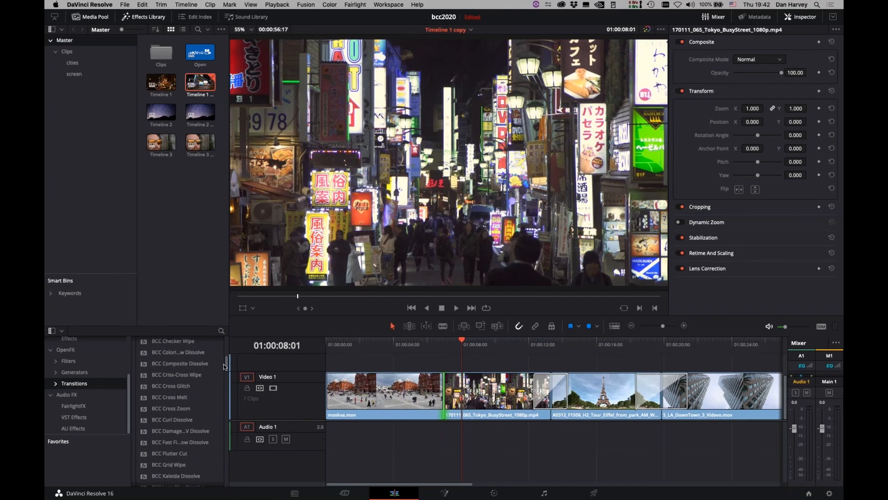
pyautogui.scroll(-3, 221, 364)
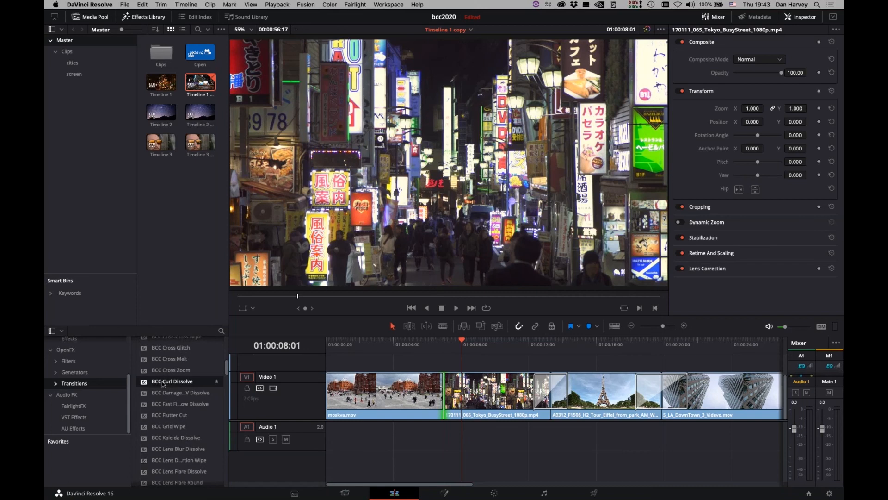
pyautogui.moveTo(163, 384); pyautogui.dragTo(417, 400)
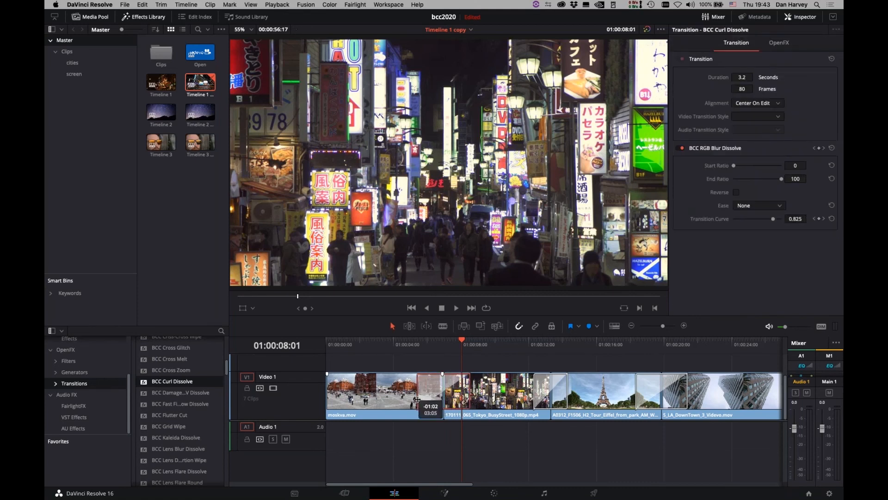
pyautogui.moveTo(459, 343); pyautogui.dragTo(436, 372)
# Step: Switch to After Effects, keep the project open without closing it, and open the 3_fest composition
pyautogui.press('super+Tab')
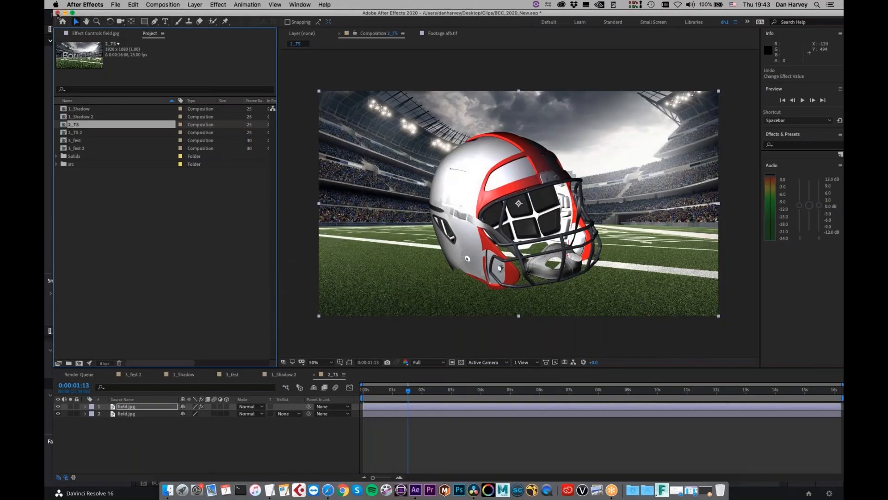
pyautogui.click(57, 13)
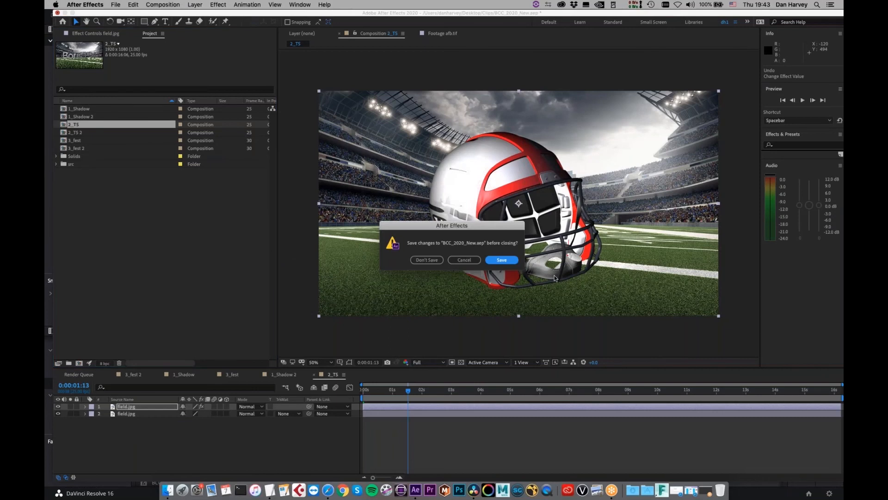
pyautogui.click(464, 259)
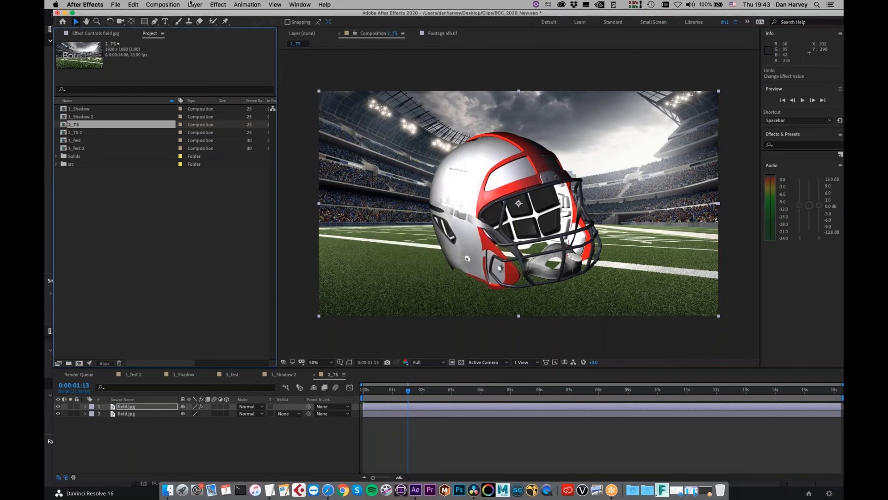
pyautogui.doubleClick(72, 142)
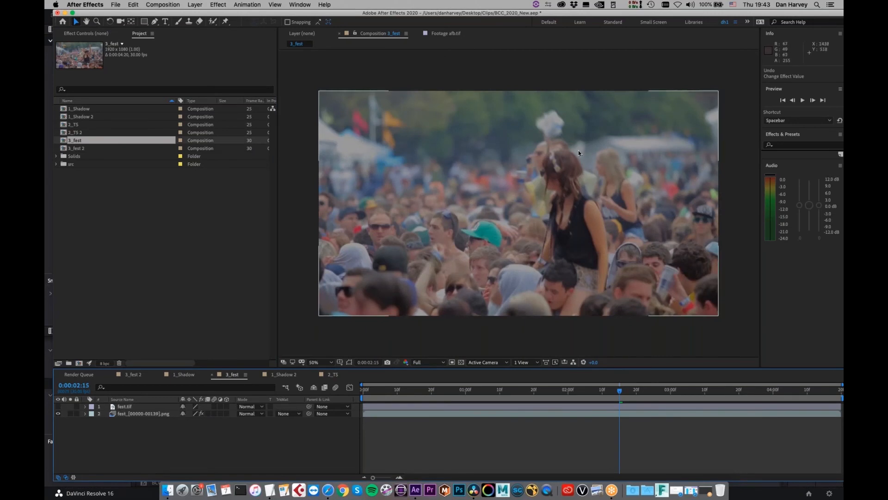
# Step: Switch to DaVinci Resolve, preview the Curl Dissolve at 01:00:07:00, and return to After Effects
pyautogui.press('super+Tab')
pyautogui.moveTo(437, 341)
pyautogui.mouseDown()
pyautogui.moveTo(428, 345)
pyautogui.moveTo(455, 350)
pyautogui.moveTo(429, 359)
pyautogui.moveTo(442, 358)
pyautogui.mouseUp()
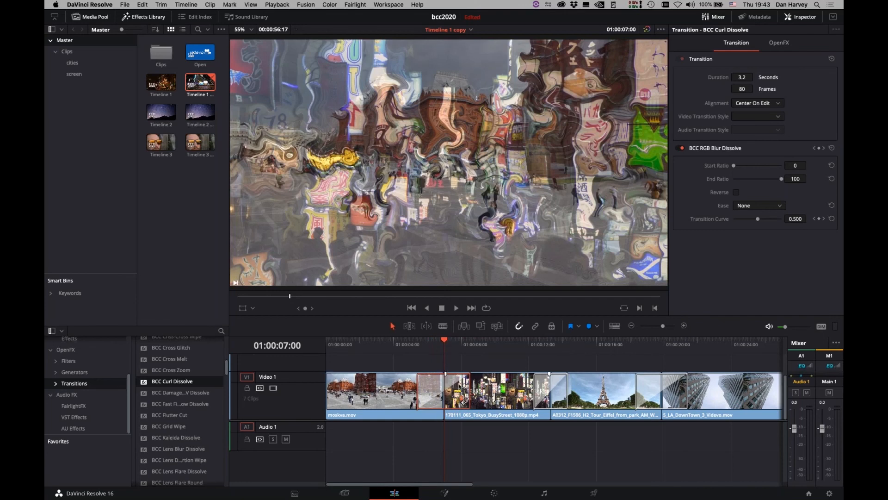
pyautogui.press('super+Tab')
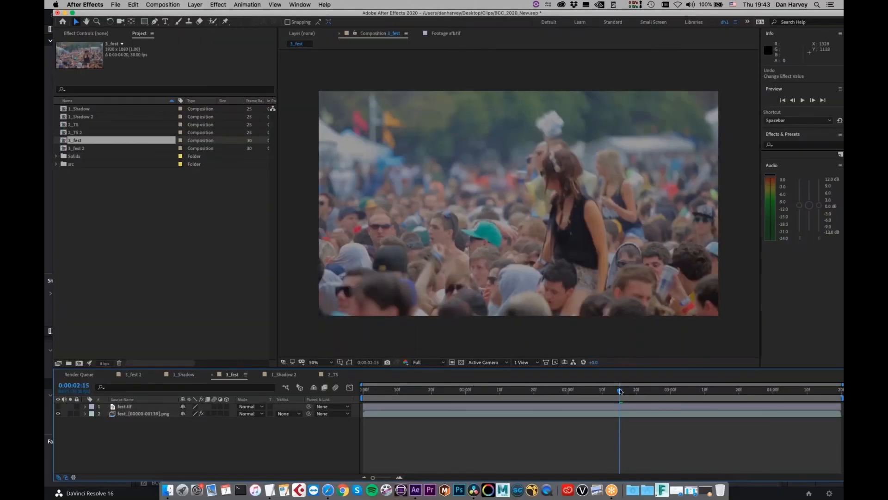
# Step: Rewind 3_fest to its first frame and toggle the visibility of the crowd footage and fest.tif title layers
pyautogui.moveTo(591, 391); pyautogui.dragTo(363, 391)
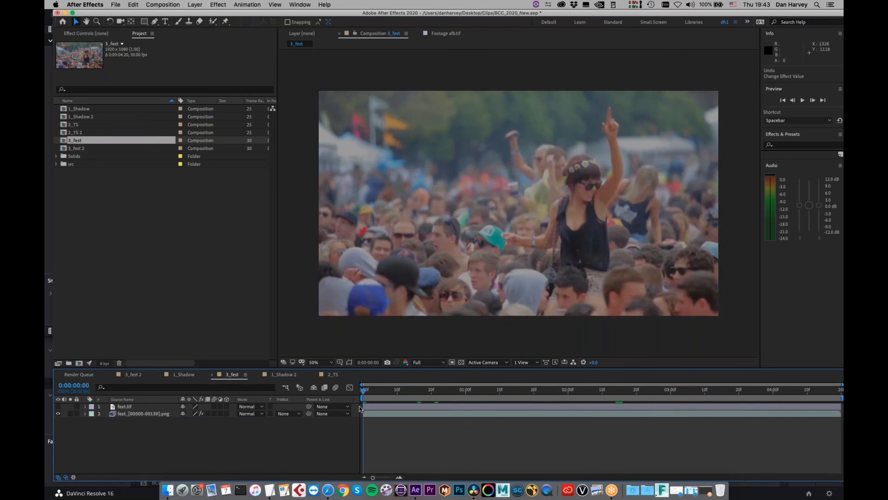
pyautogui.click(58, 414)
pyautogui.click(58, 414)
pyautogui.click(58, 407)
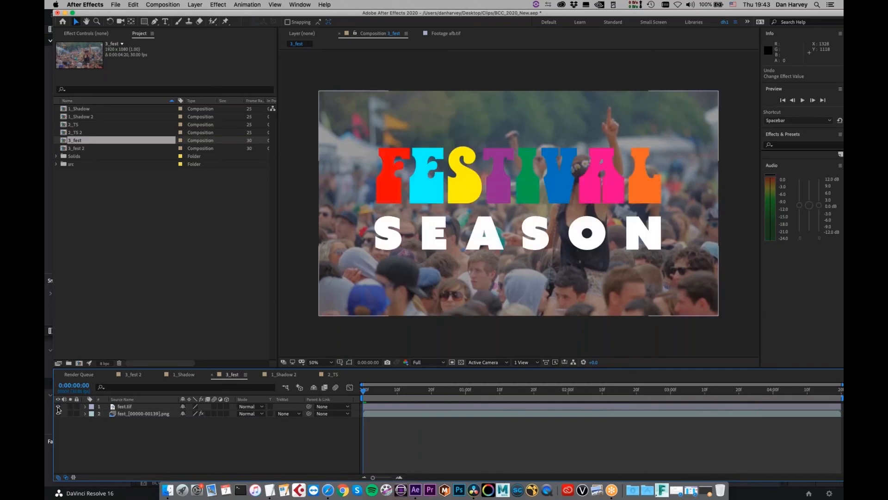
pyautogui.click(58, 406)
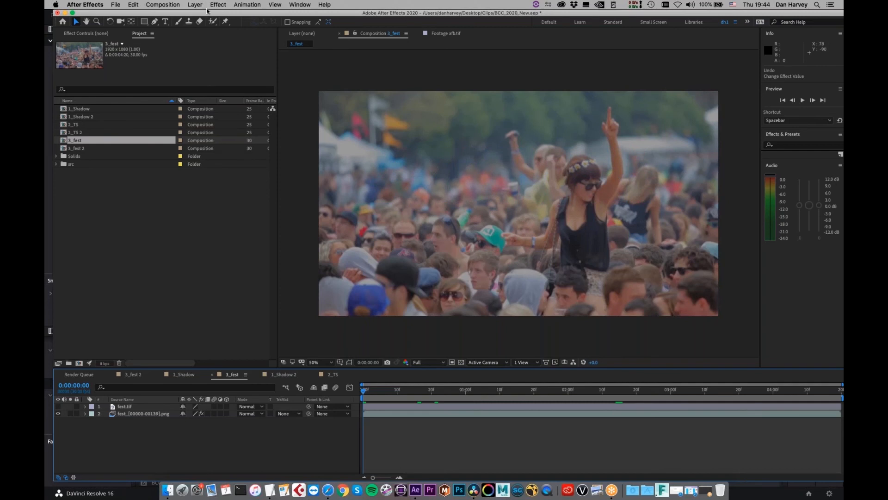
# Step: Apply the BCC Curl effect to the crowd footage layer and preview it up to 0:00:01:20
pyautogui.click(409, 415)
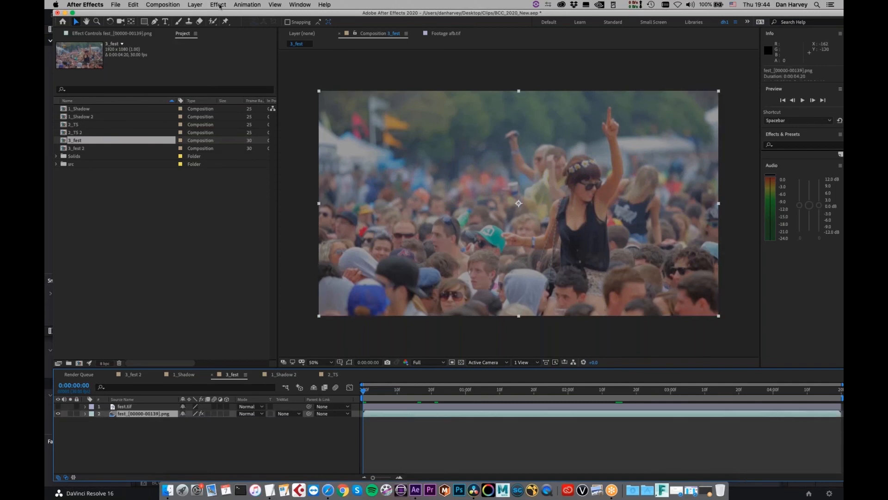
pyautogui.click(218, 5)
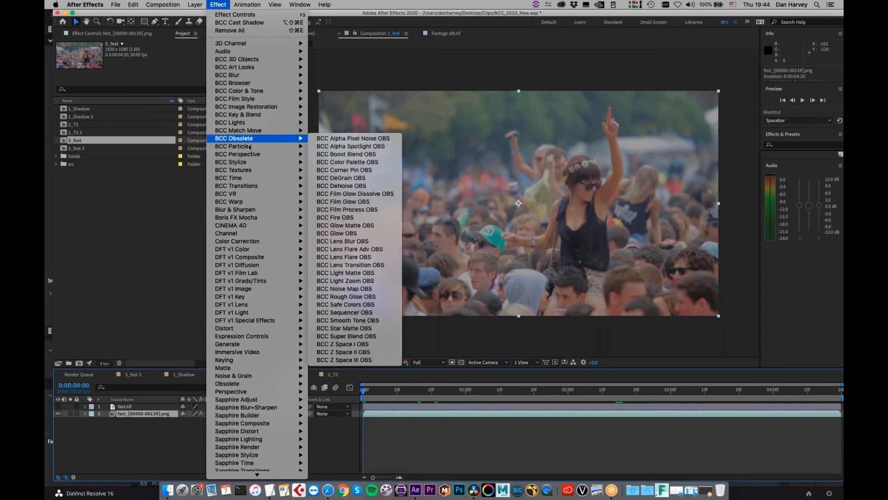
pyautogui.moveTo(278, 201)
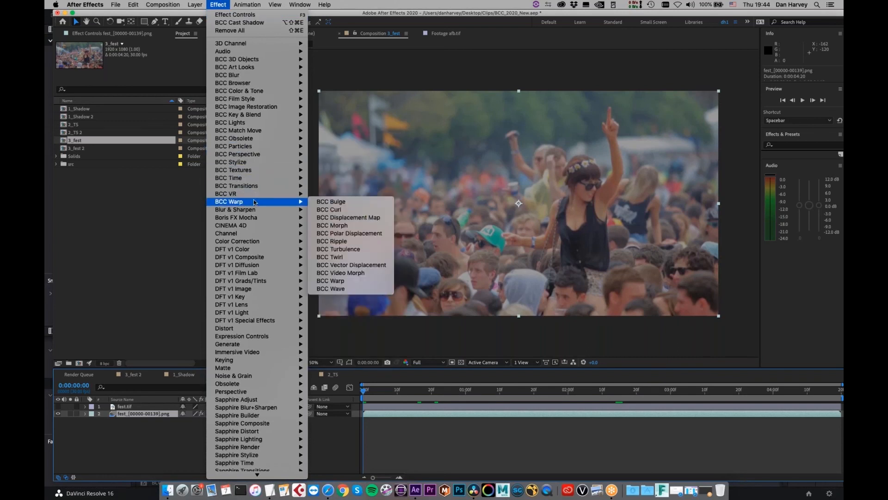
pyautogui.click(365, 209)
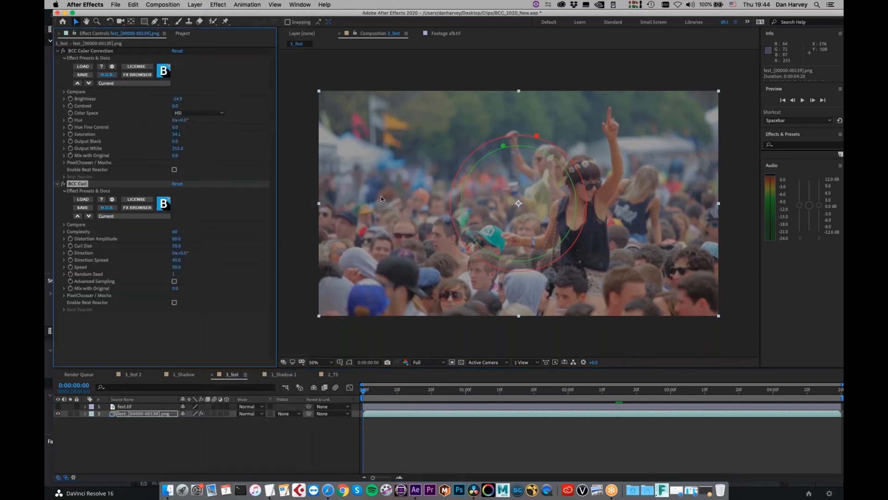
pyautogui.press('space')
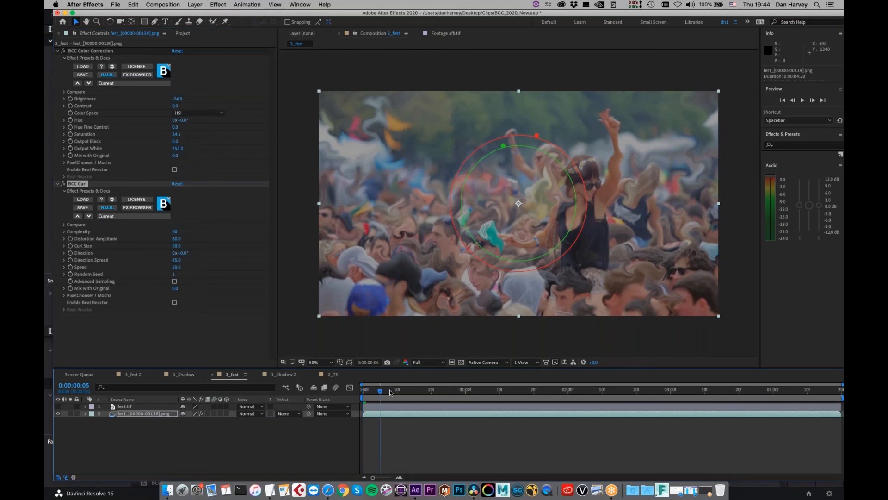
pyautogui.moveTo(486, 387); pyautogui.dragTo(531, 392)
# Step: Set the footage's BCC Curl Distortion Amplitude to about 73.3 and Curl Size to about 32.8, and preview from the first frame
pyautogui.moveTo(537, 136)
pyautogui.moveTo(502, 143)
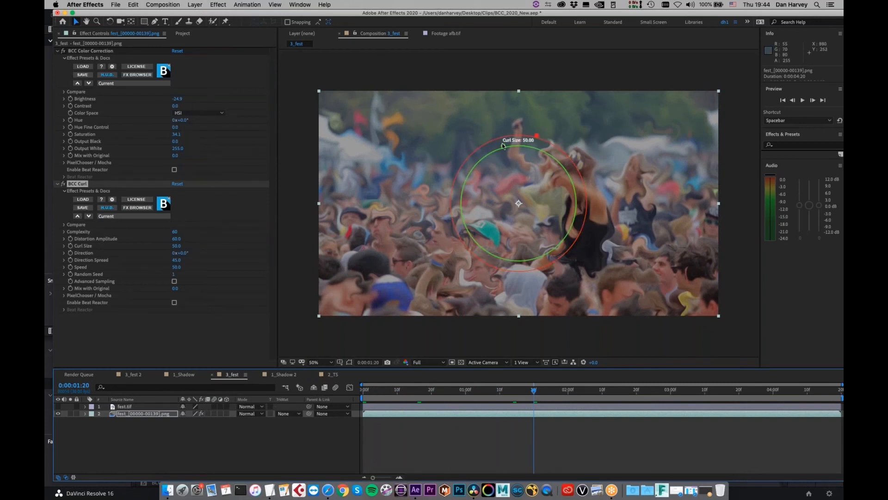
pyautogui.moveTo(503, 146); pyautogui.dragTo(524, 184)
pyautogui.moveTo(536, 136); pyautogui.dragTo(545, 111)
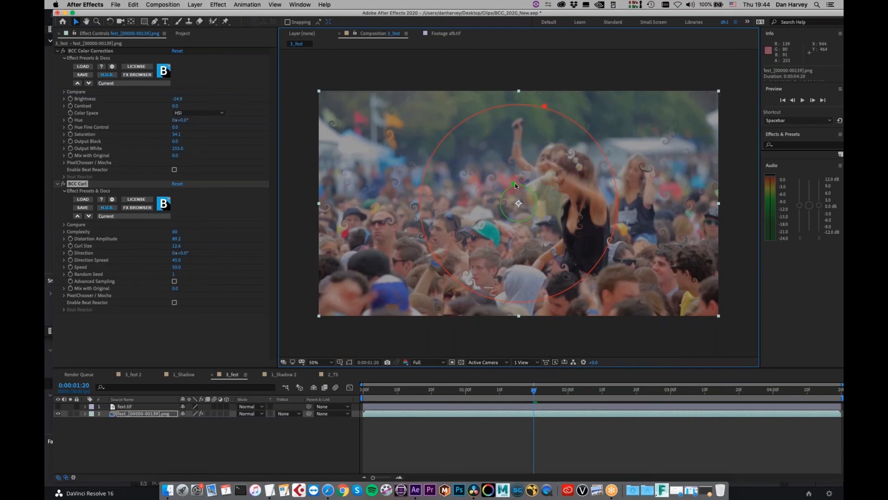
pyautogui.moveTo(510, 174); pyautogui.dragTo(507, 159)
pyautogui.moveTo(540, 110)
pyautogui.mouseDown()
pyautogui.moveTo(550, 93)
pyautogui.moveTo(537, 122)
pyautogui.mouseUp()
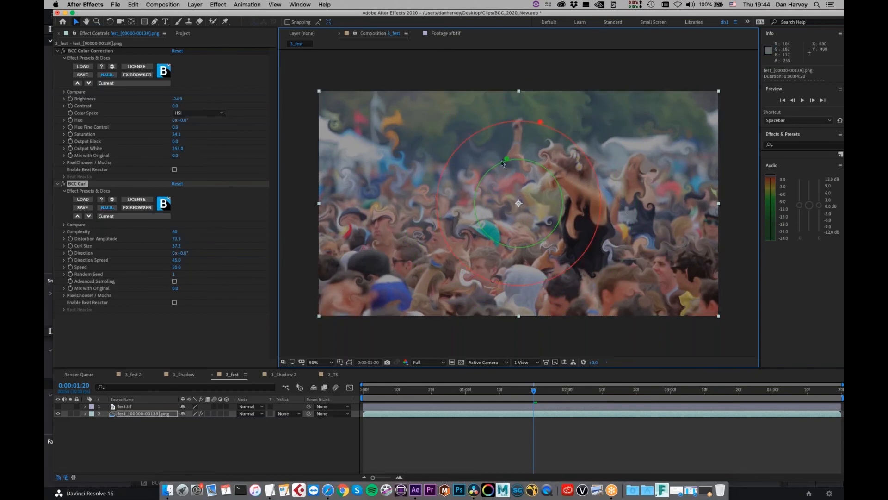
pyautogui.moveTo(509, 163); pyautogui.dragTo(507, 168)
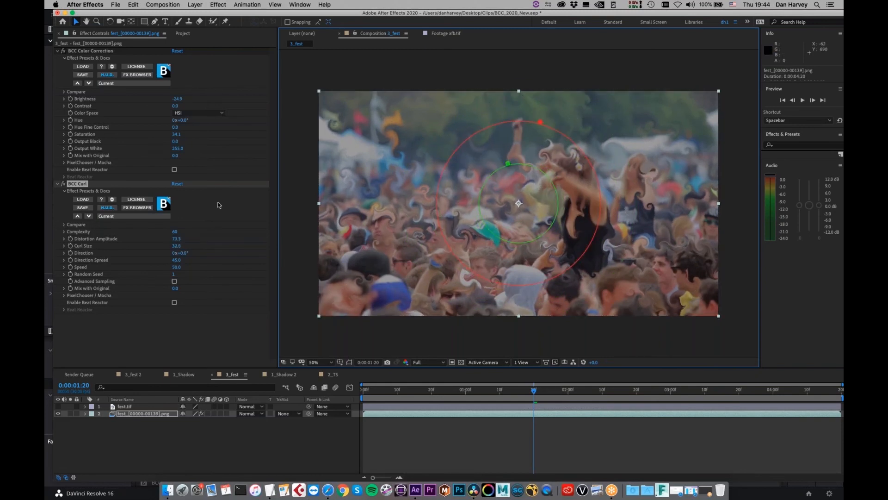
pyautogui.moveTo(533, 393); pyautogui.dragTo(352, 414)
pyautogui.press('space')
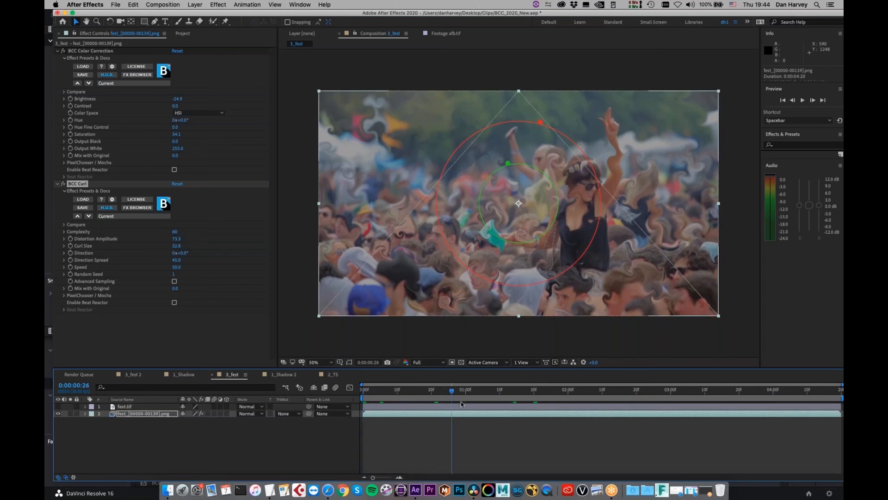
# Step: Make the fest.tif title layer visible and apply BCC Curl to it at the first frame
pyautogui.click(58, 406)
pyautogui.moveTo(459, 392); pyautogui.dragTo(332, 390)
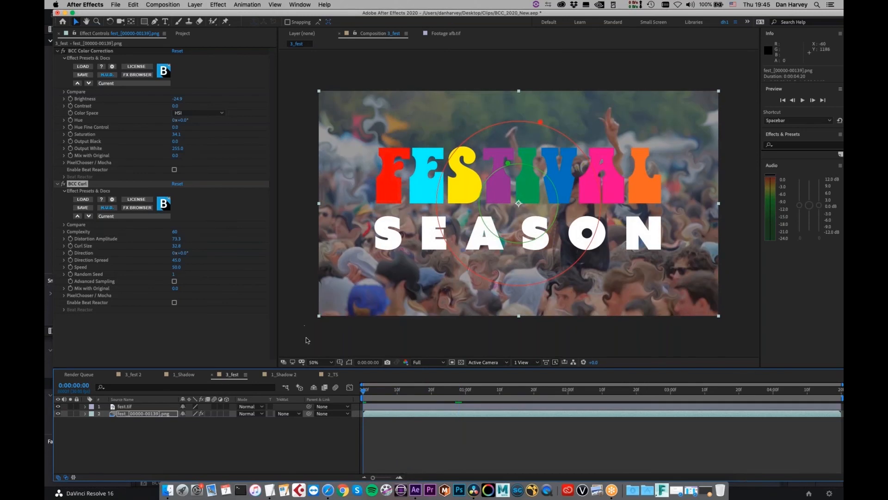
pyautogui.click(140, 407)
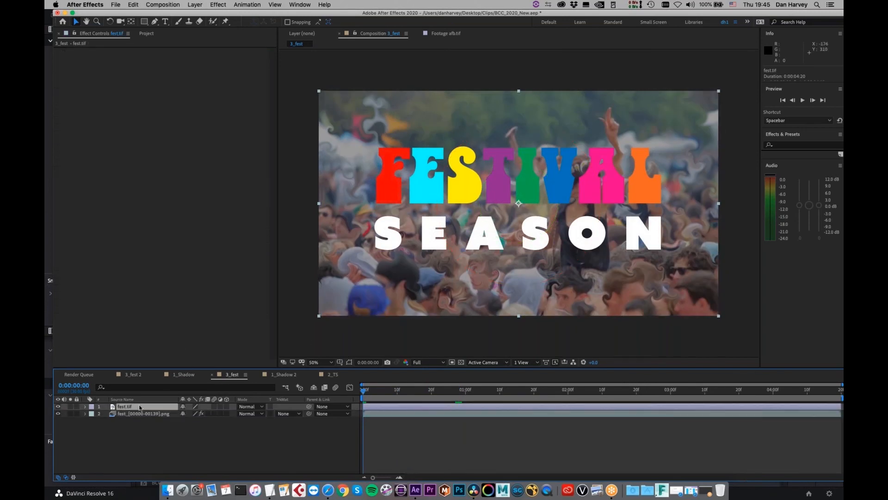
pyautogui.click(217, 4)
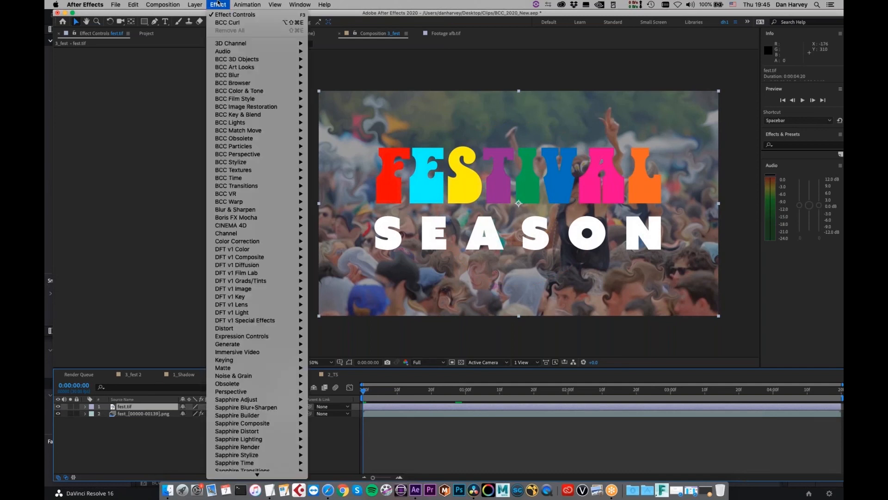
pyautogui.click(231, 21)
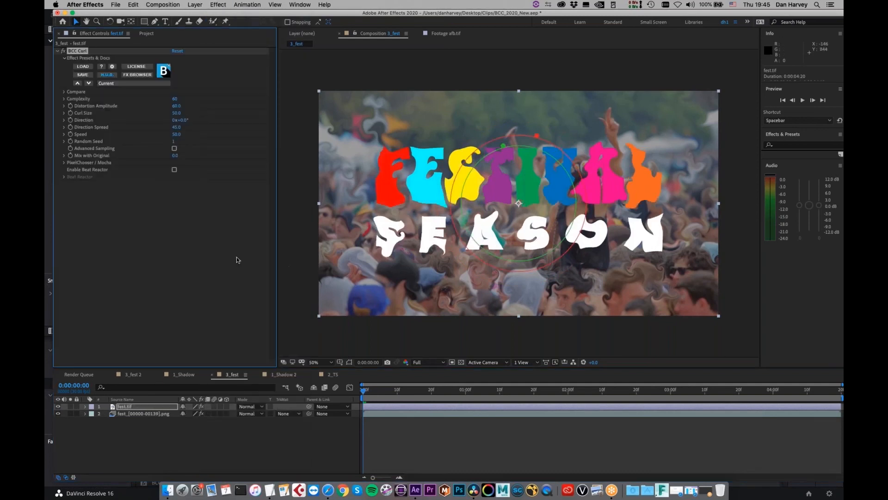
# Step: Set the title's Curl Size to 71 and keyframe its Distortion Amplitude at about 113 on the first frame, previewing the result
pyautogui.moveTo(176, 106); pyautogui.dragTo(187, 106)
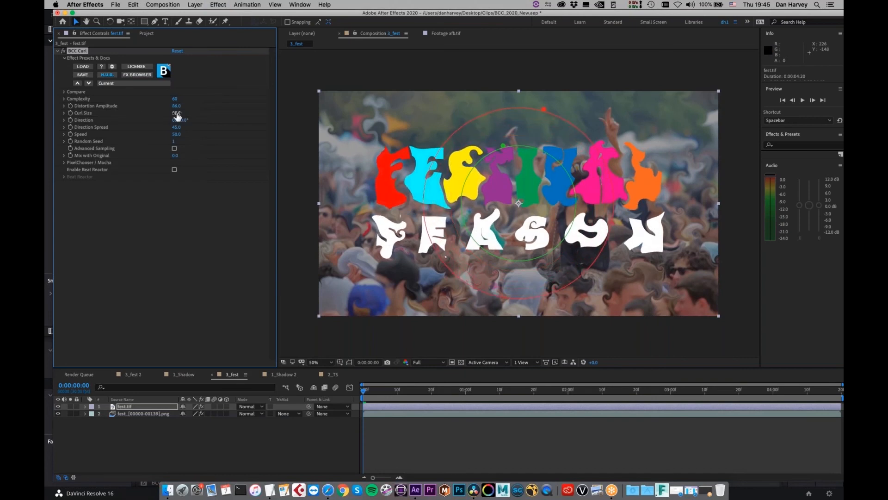
pyautogui.moveTo(177, 115); pyautogui.dragTo(185, 112)
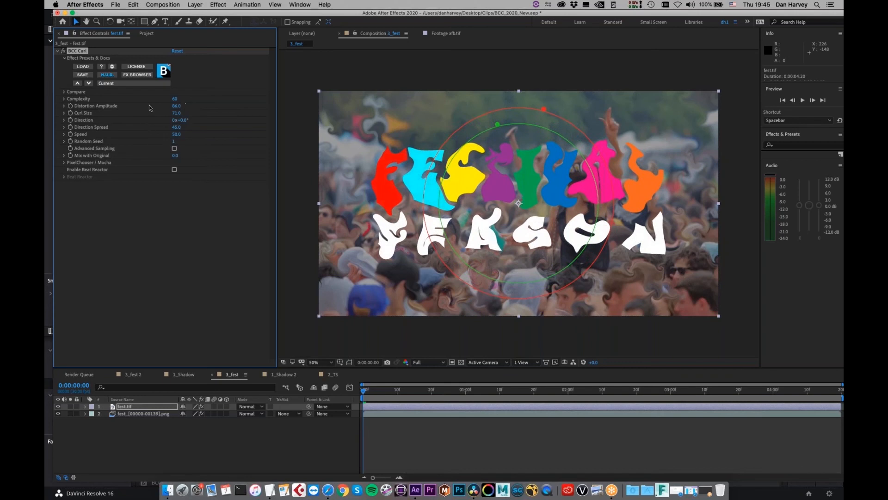
pyautogui.click(70, 106)
pyautogui.moveTo(176, 106); pyautogui.dragTo(472, 415)
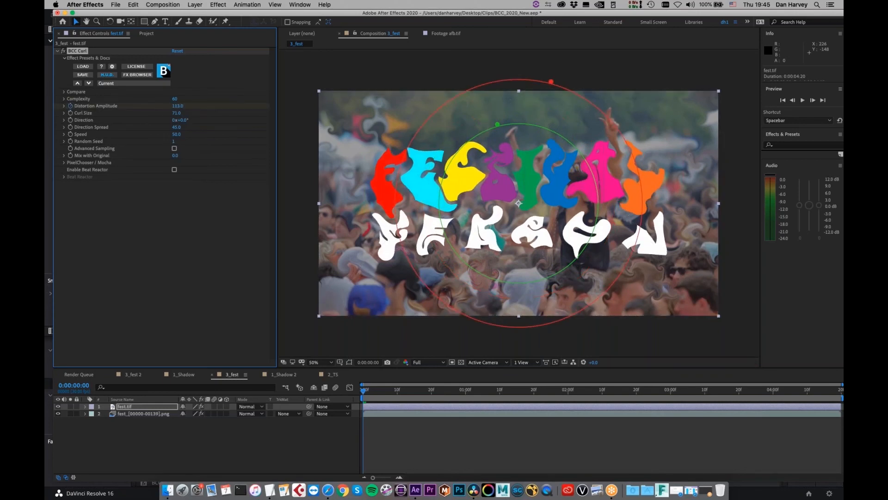
pyautogui.moveTo(372, 392); pyautogui.dragTo(434, 396)
pyautogui.press('space')
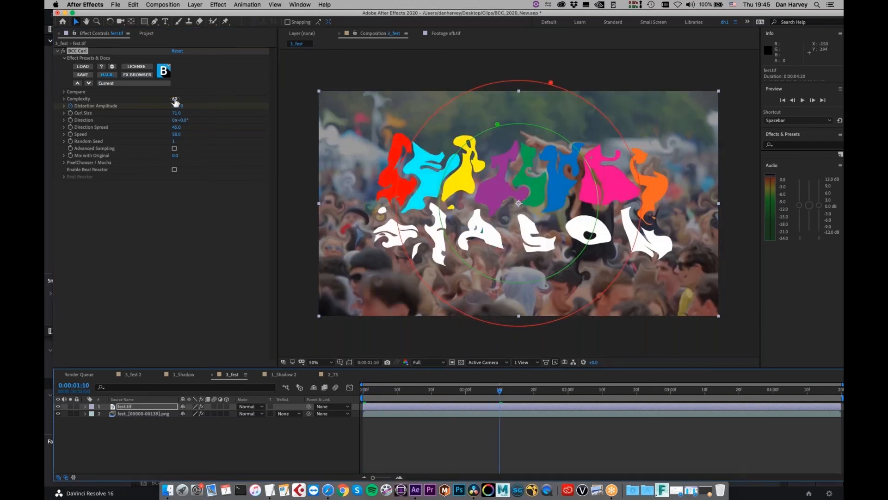
# Step: Set the title's BCC Curl Complexity to 0 and preview the result from the first frame
pyautogui.click(175, 100)
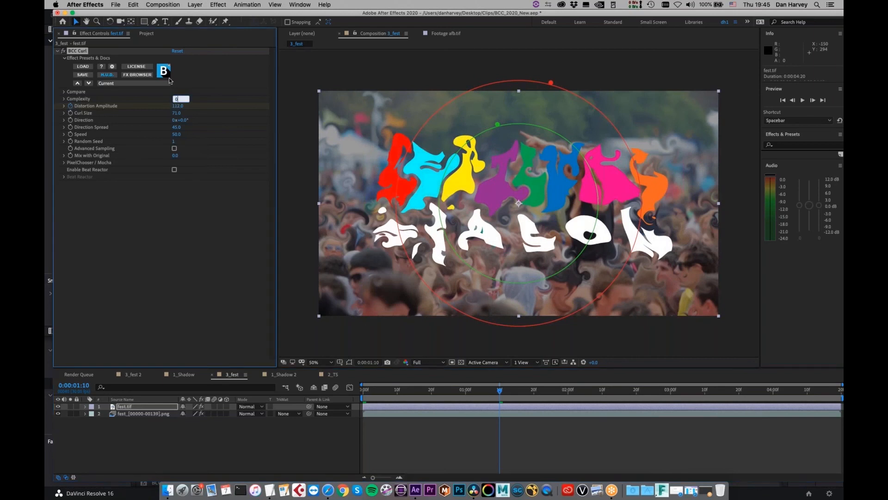
pyautogui.write('0')
pyautogui.press('Return')
pyautogui.moveTo(496, 389); pyautogui.dragTo(307, 402)
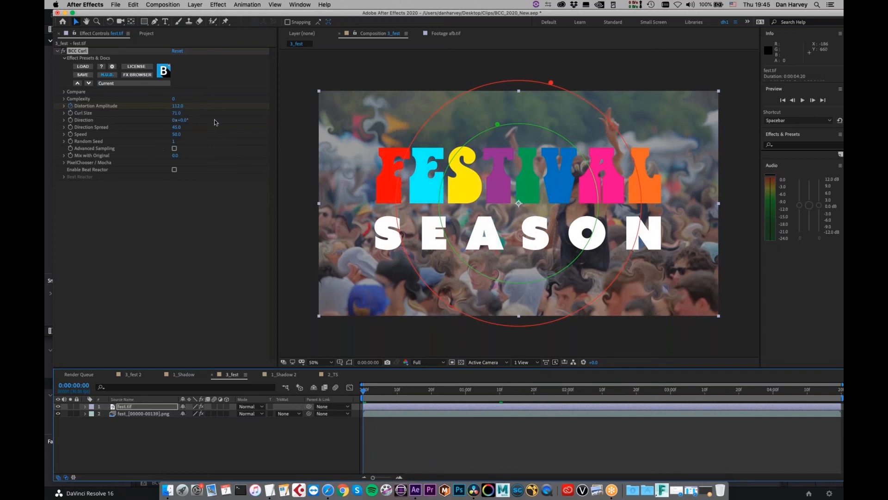
pyautogui.moveTo(364, 392); pyautogui.dragTo(331, 393)
# Step: Set the title's Distortion Amplitude to 180 at the first frame and play back the animation
pyautogui.click(152, 407)
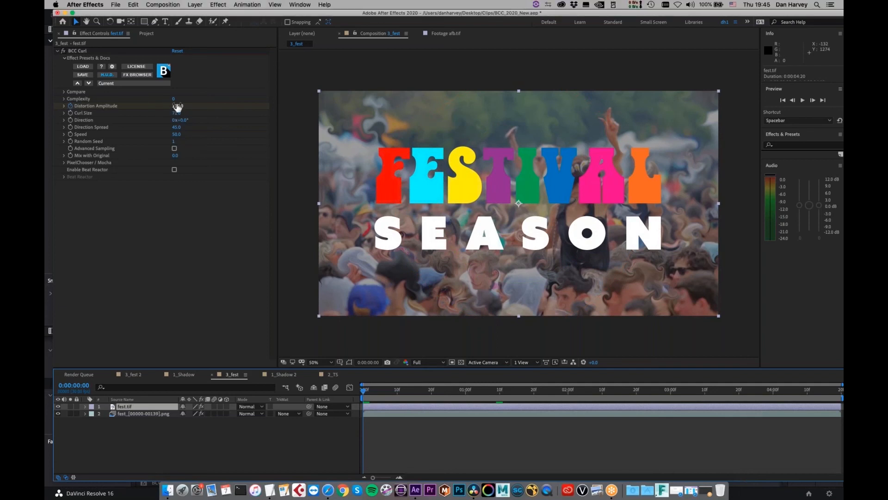
pyautogui.moveTo(178, 106); pyautogui.dragTo(217, 118)
pyautogui.press('space')
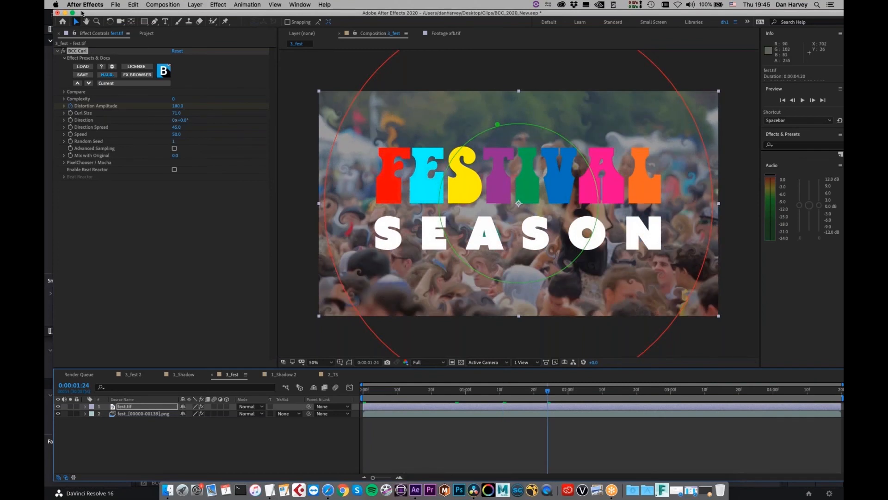
# Step: Quit After Effects without saving the project and return to DaVinci Resolve
pyautogui.click(83, 6)
pyautogui.click(98, 88)
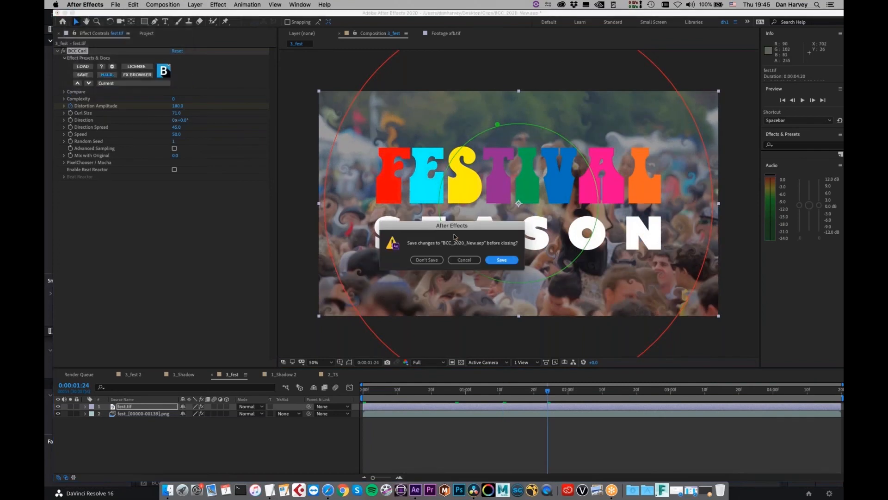
pyautogui.click(426, 260)
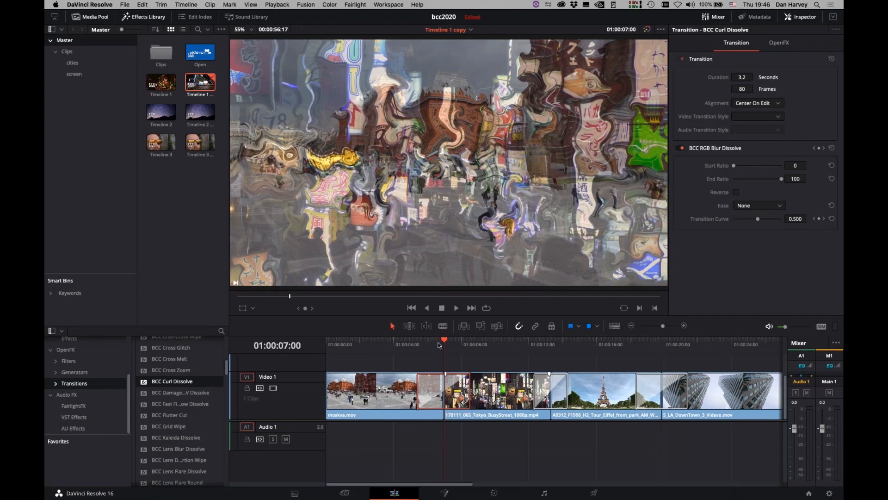
# Step: Preview the BCC Curl Dissolve between the Moscow and Tokyo clips and set its Complexity to 72 and Distortion Amplitude to about 116.9
pyautogui.moveTo(436, 345)
pyautogui.mouseDown()
pyautogui.moveTo(419, 346)
pyautogui.moveTo(440, 348)
pyautogui.mouseUp()
pyautogui.moveTo(450, 344); pyautogui.dragTo(462, 346)
pyautogui.press('Up')
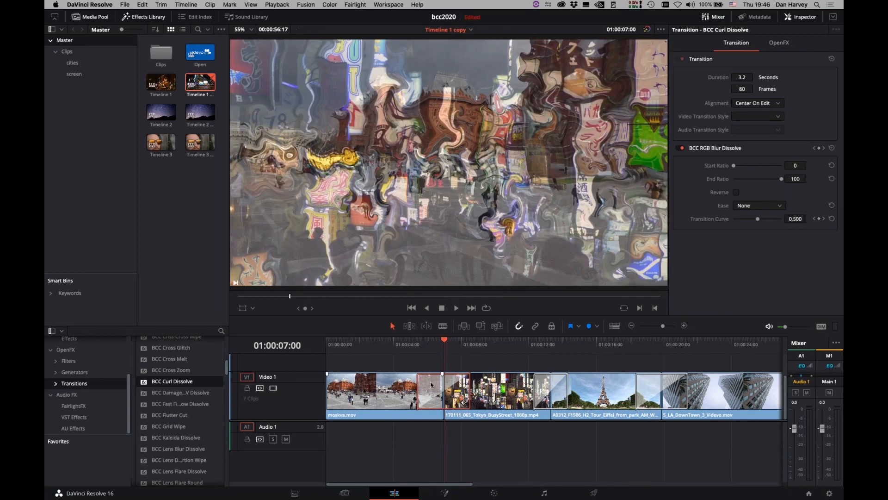
pyautogui.click(789, 43)
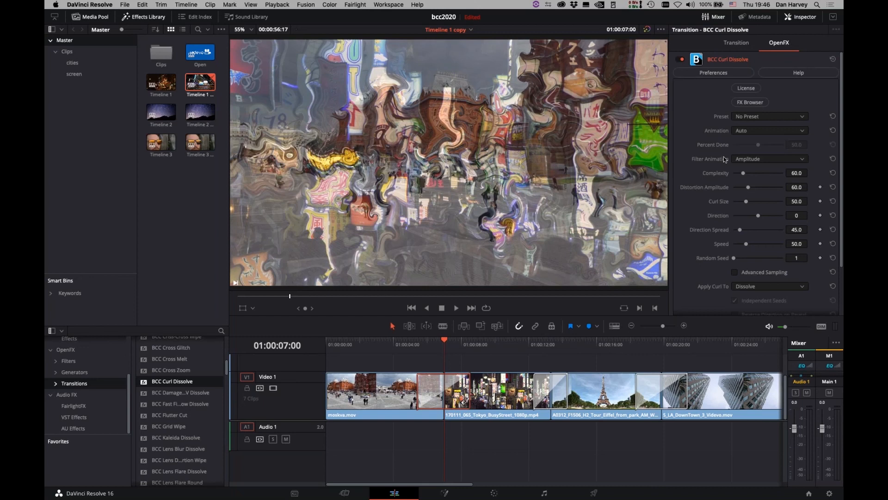
pyautogui.moveTo(744, 175); pyautogui.dragTo(761, 187)
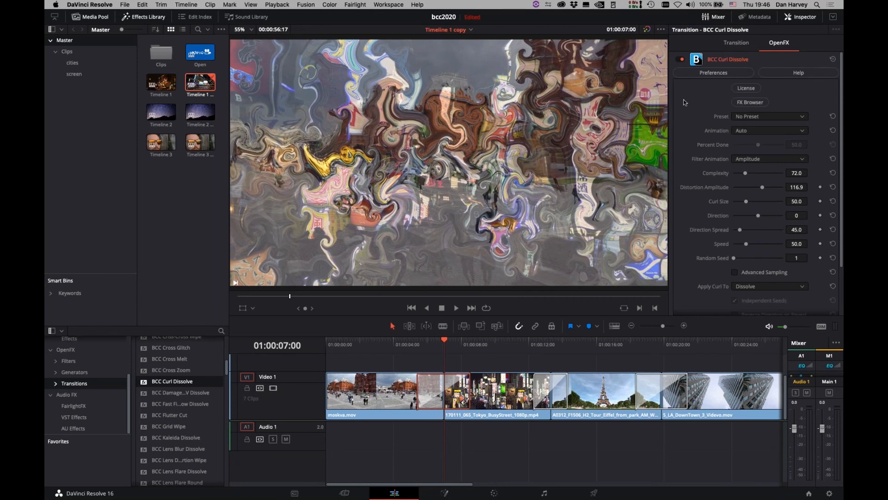
# Step: Show the Curl Dissolve's ease curve in Animation Tuning and set Dissolve Duration to about 81.3 and Ease Mid to about 3.4
pyautogui.scroll(-3, 739, 151)
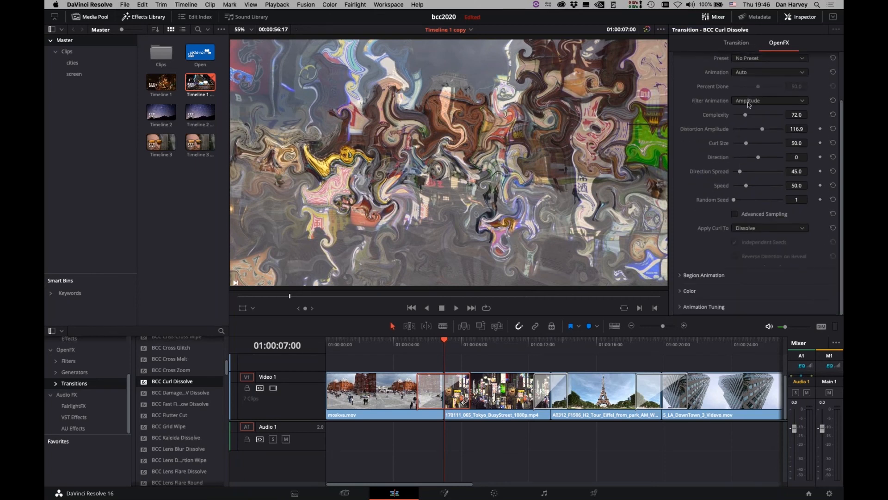
pyautogui.click(684, 307)
pyautogui.scroll(-4, 702, 265)
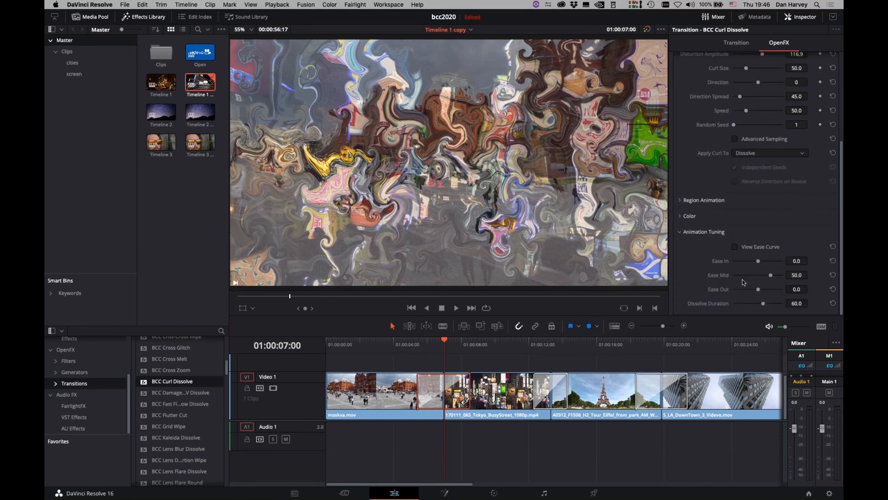
pyautogui.click(735, 247)
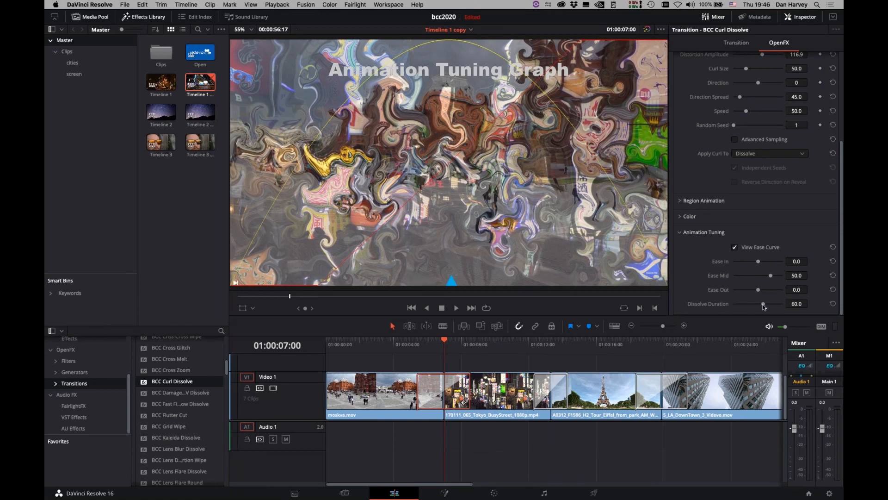
pyautogui.moveTo(764, 306)
pyautogui.mouseDown()
pyautogui.moveTo(747, 307)
pyautogui.moveTo(773, 305)
pyautogui.mouseUp()
pyautogui.moveTo(770, 276); pyautogui.dragTo(759, 276)
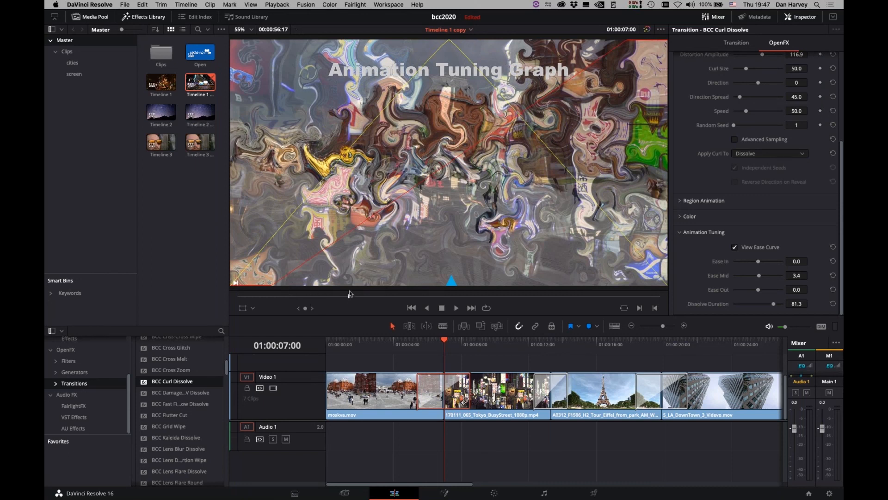
# Step: Set the Curl Dissolve's Ease In to about 59.3, Ease Mid to about 49.2 and Ease Out to about -10.2, previewing the transition
pyautogui.click(374, 294)
pyautogui.press('Home')
pyautogui.press('Down')
pyautogui.moveTo(762, 275)
pyautogui.mouseDown()
pyautogui.moveTo(746, 276)
pyautogui.moveTo(773, 272)
pyautogui.moveTo(760, 261)
pyautogui.moveTo(772, 262)
pyautogui.mouseUp()
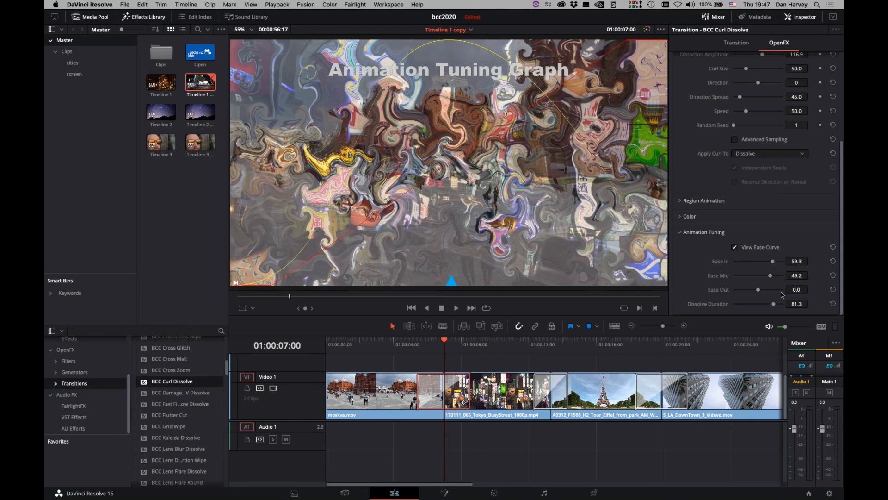
pyautogui.moveTo(758, 289); pyautogui.dragTo(756, 290)
pyautogui.click(307, 296)
pyautogui.moveTo(307, 297); pyautogui.dragTo(288, 296)
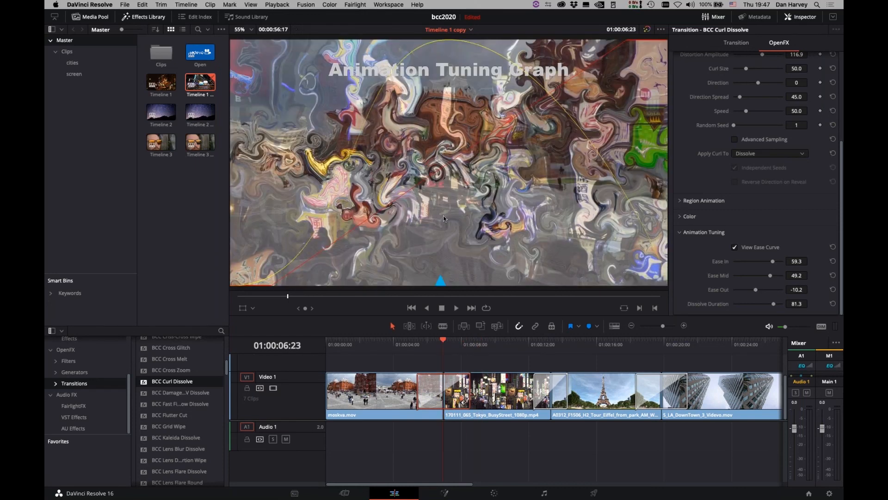
# Step: Preview the BCC Prism Dissolve between the Tokyo and Eiffel Tower clips and open its OpenFX settings at 01:00:13:08
pyautogui.moveTo(443, 343); pyautogui.dragTo(551, 351)
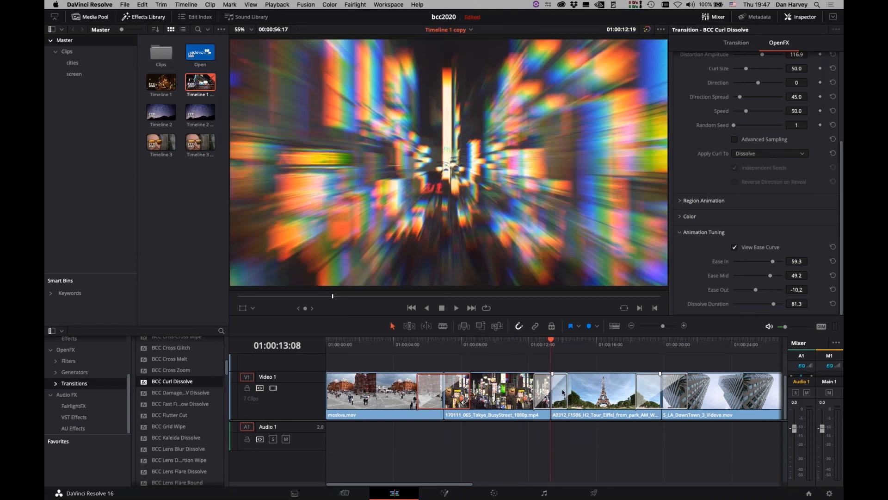
pyautogui.click(561, 390)
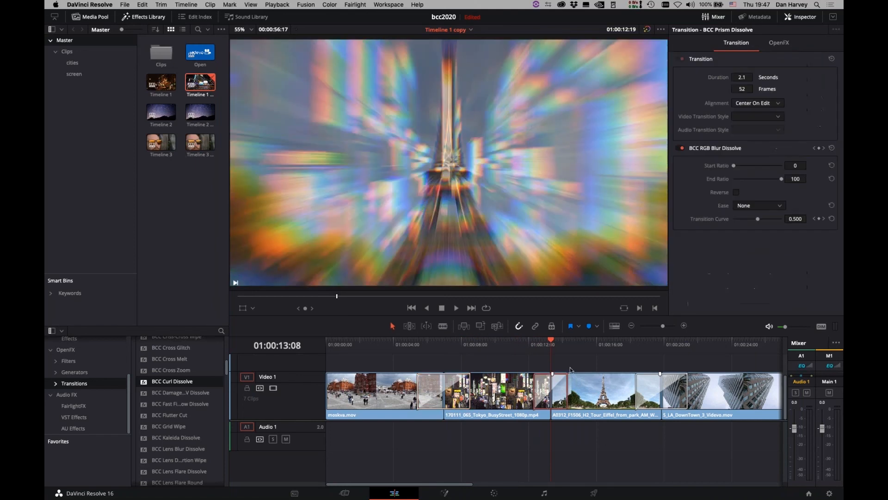
pyautogui.moveTo(545, 348); pyautogui.dragTo(538, 347)
pyautogui.click(550, 348)
pyautogui.click(543, 348)
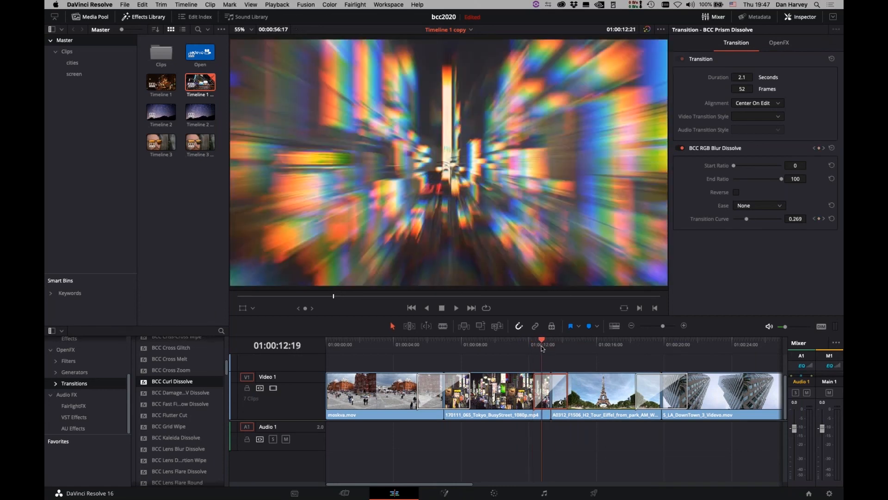
pyautogui.click(550, 348)
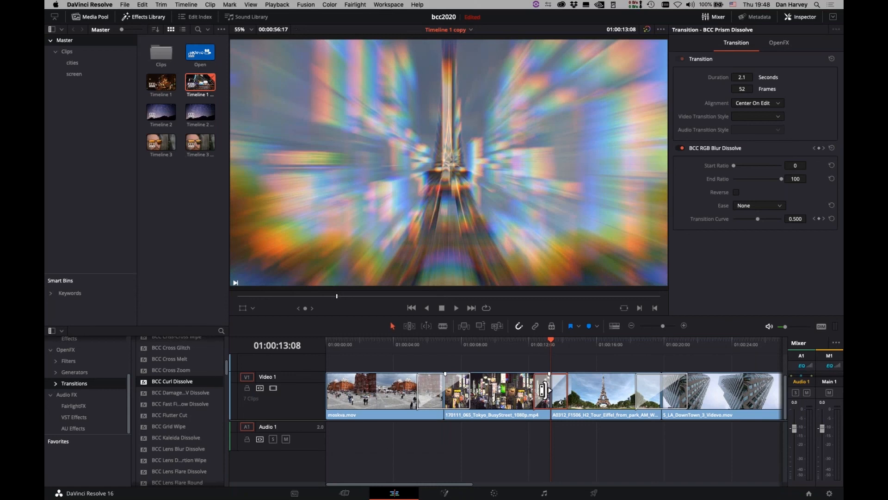
pyautogui.click(786, 43)
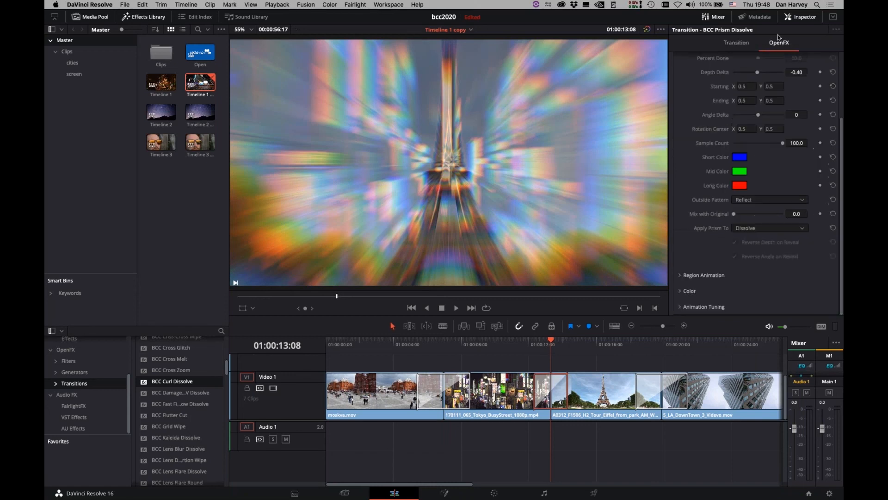
pyautogui.click(743, 185)
pyautogui.click(449, 152)
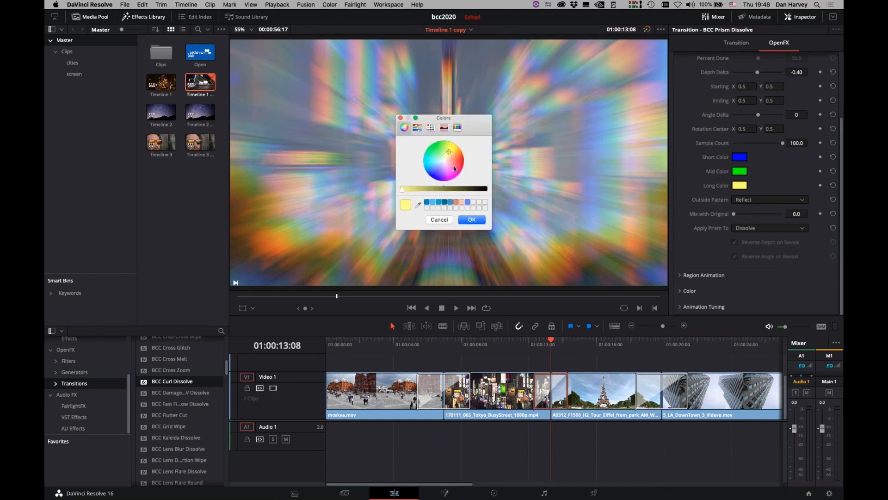
pyautogui.click(400, 118)
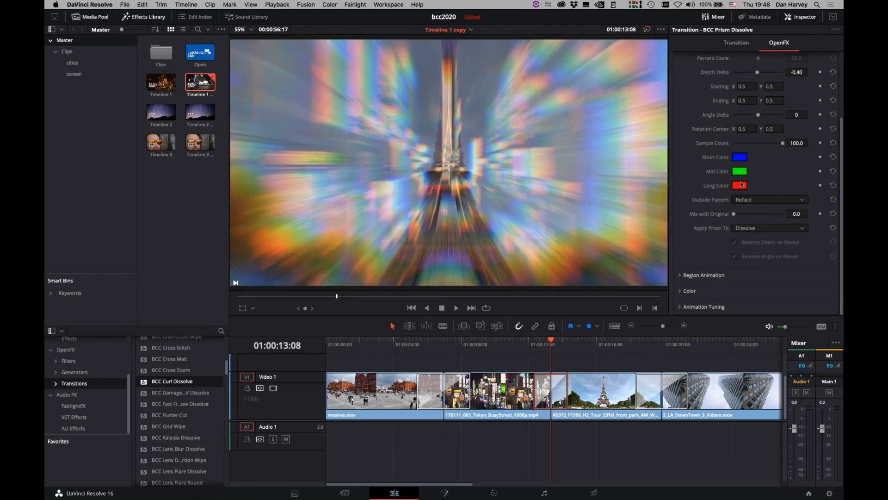
# Step: Change the Prism Dissolve's Long Color to pale yellow and check it at the edit point
pyautogui.click(743, 185)
pyautogui.click(449, 152)
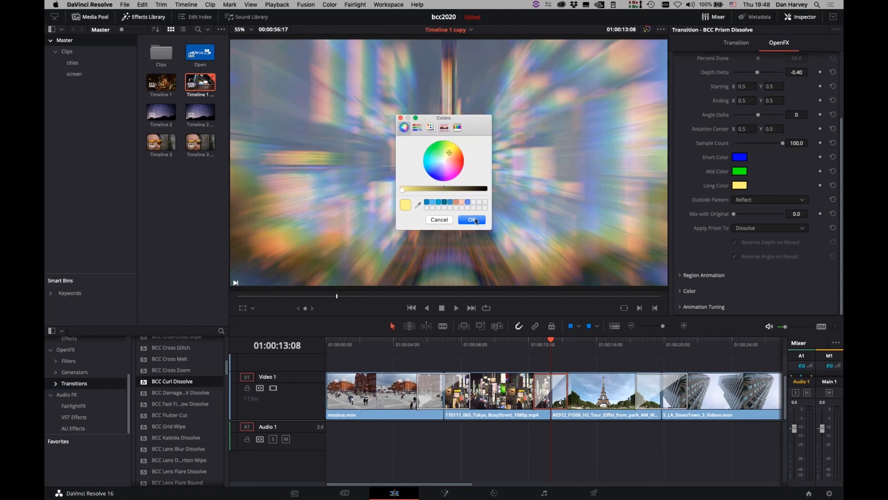
pyautogui.click(471, 220)
pyautogui.click(559, 341)
pyautogui.press('Up')
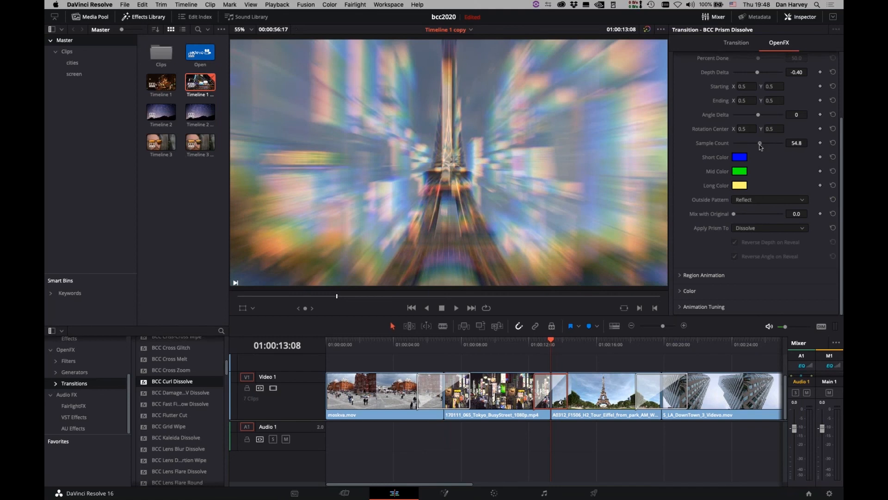
# Step: Try lower Sample Count values on the Prism Dissolve and restore it to 100
pyautogui.click(736, 144)
pyautogui.moveTo(739, 144); pyautogui.dragTo(788, 139)
pyautogui.moveTo(549, 343)
pyautogui.mouseDown()
pyautogui.moveTo(534, 343)
pyautogui.moveTo(550, 343)
pyautogui.mouseUp()
# Step: Set the Prism Dissolve's Region Animation type to Out and preview the transition around the edit point
pyautogui.click(680, 276)
pyautogui.scroll(-3, 700, 226)
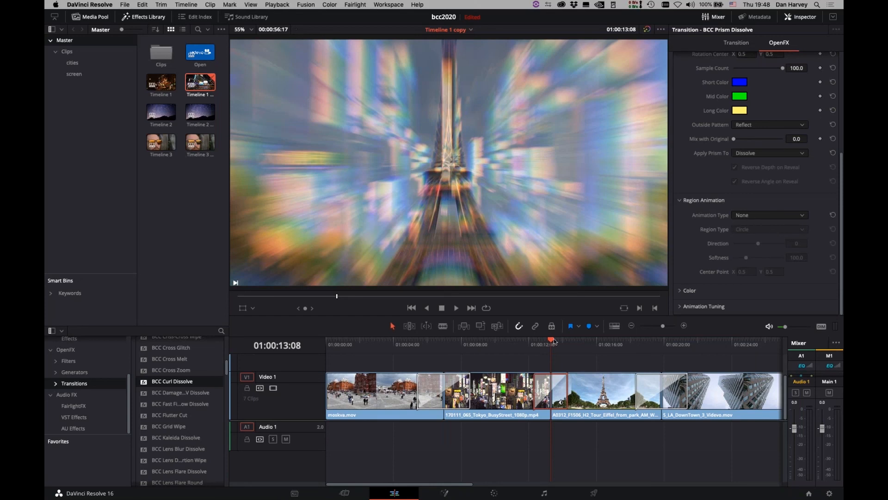
pyautogui.click(752, 218)
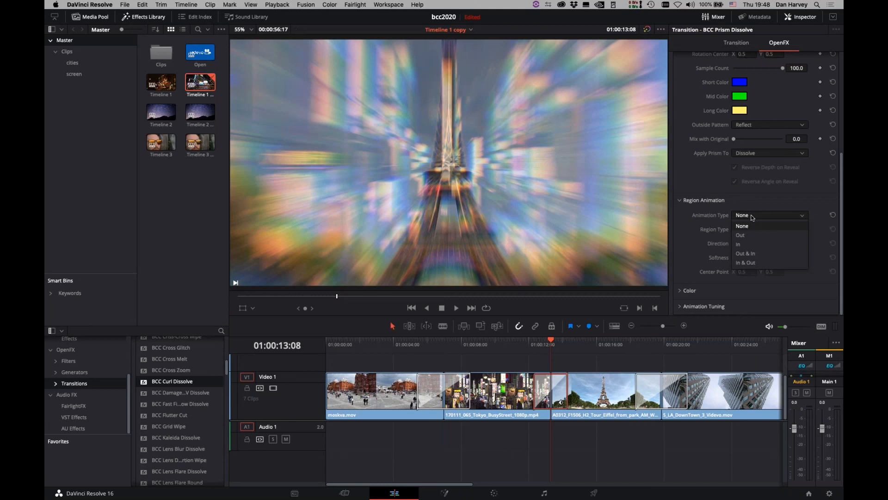
pyautogui.click(751, 235)
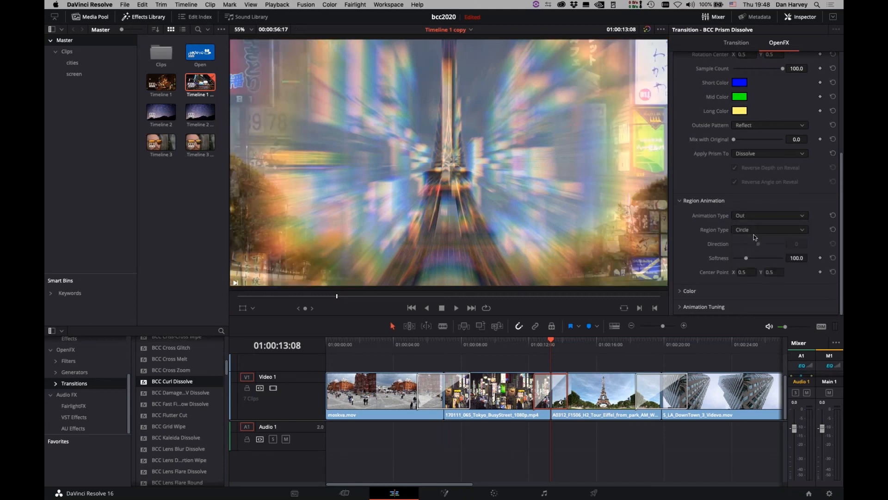
pyautogui.click(543, 344)
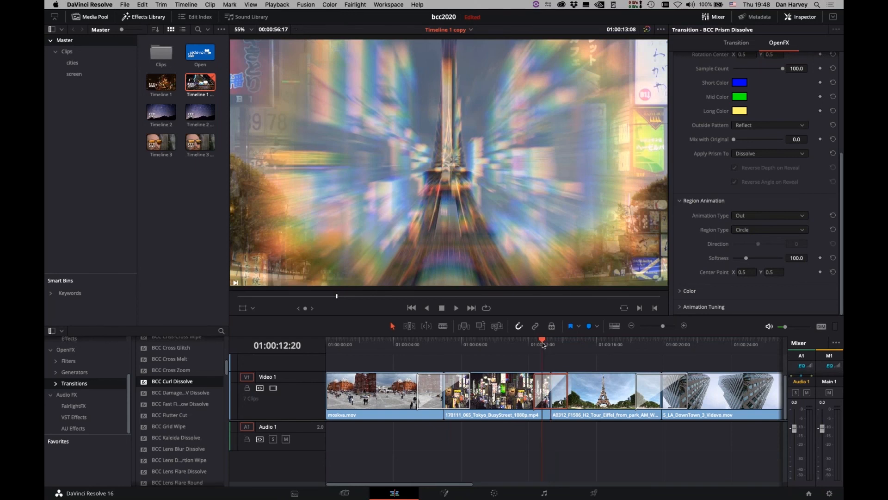
pyautogui.moveTo(543, 345)
pyautogui.mouseDown()
pyautogui.moveTo(532, 345)
pyautogui.moveTo(551, 350)
pyautogui.mouseUp()
pyautogui.press('space')
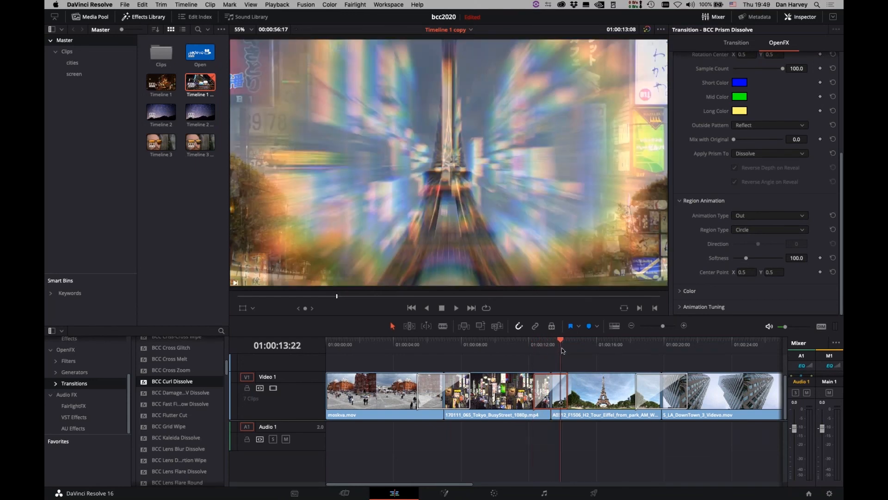
pyautogui.press('space')
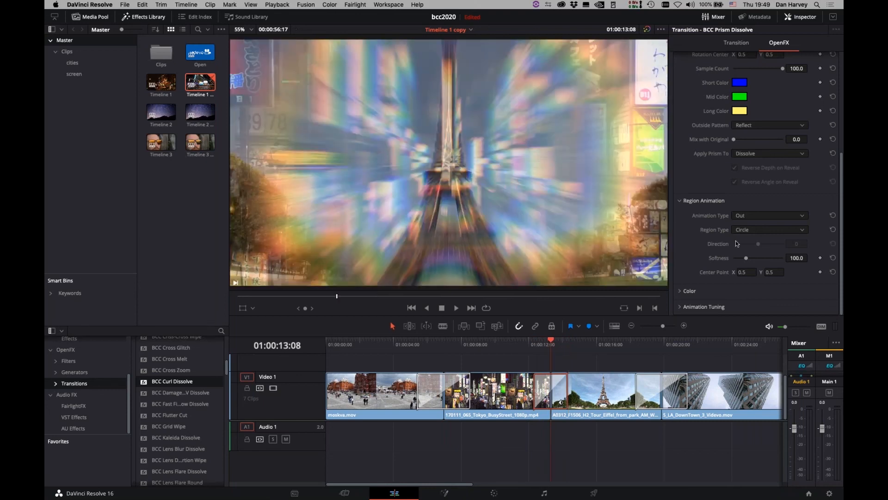
# Step: Set the region animation's Softness to 0, Region Type to Line and Direction to about -439, and preview the transition
pyautogui.moveTo(744, 259); pyautogui.dragTo(725, 259)
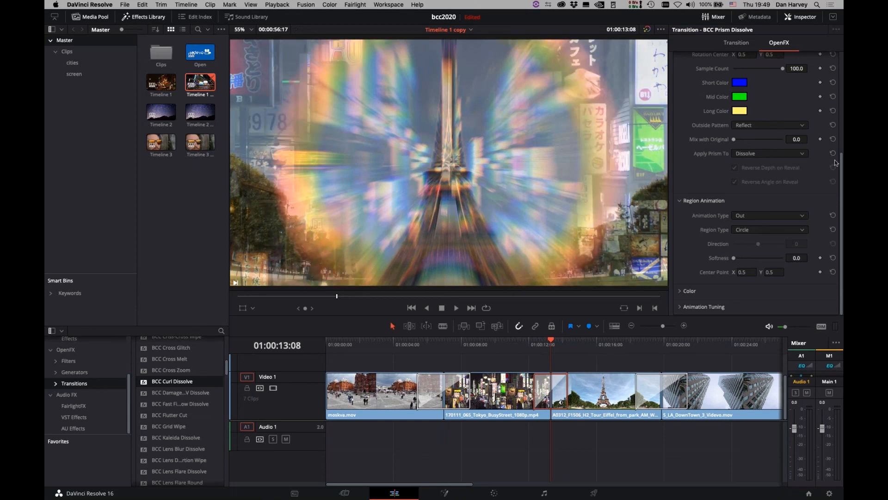
pyautogui.click(756, 230)
pyautogui.click(749, 250)
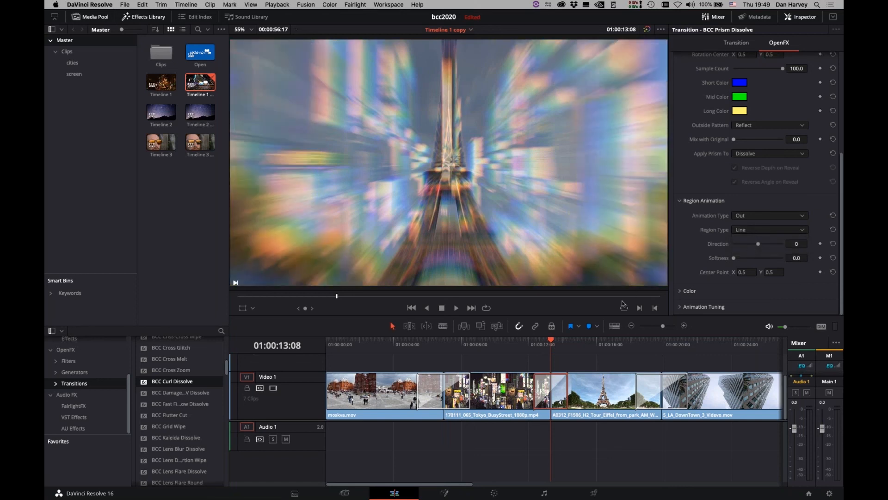
pyautogui.moveTo(758, 244); pyautogui.dragTo(744, 249)
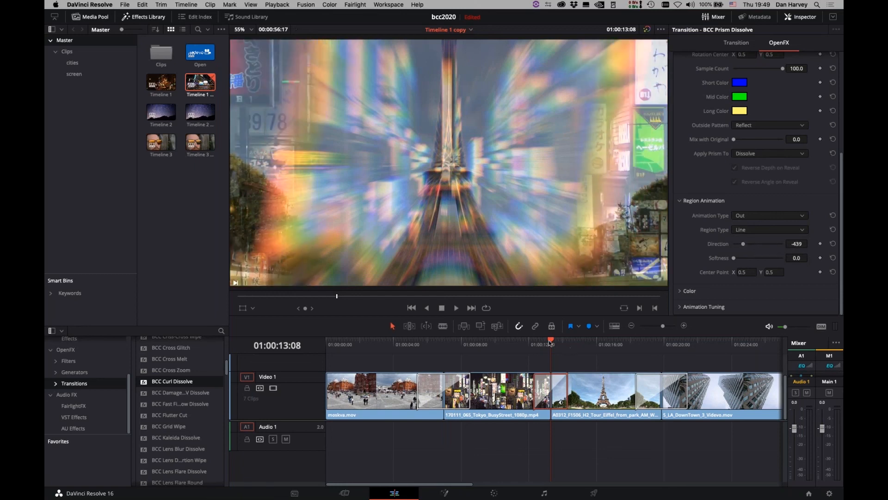
pyautogui.moveTo(536, 342); pyautogui.dragTo(556, 357)
# Step: Select the RGB Blur Dissolve between the Eiffel Tower and downtown clips and preview it up to the edit point
pyautogui.moveTo(555, 342); pyautogui.dragTo(653, 351)
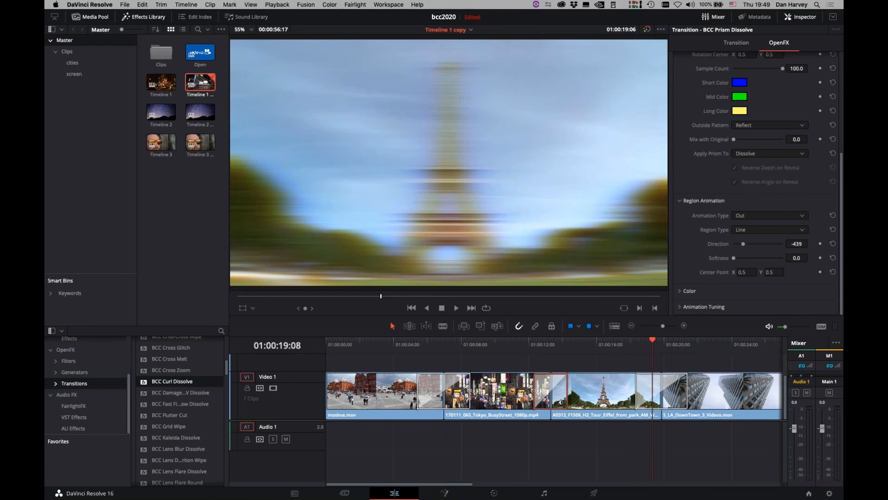
pyautogui.click(650, 390)
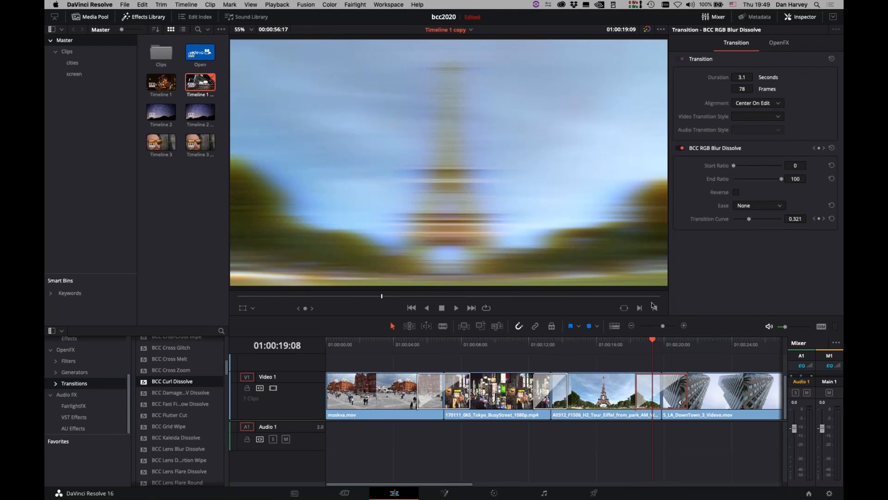
pyautogui.click(661, 341)
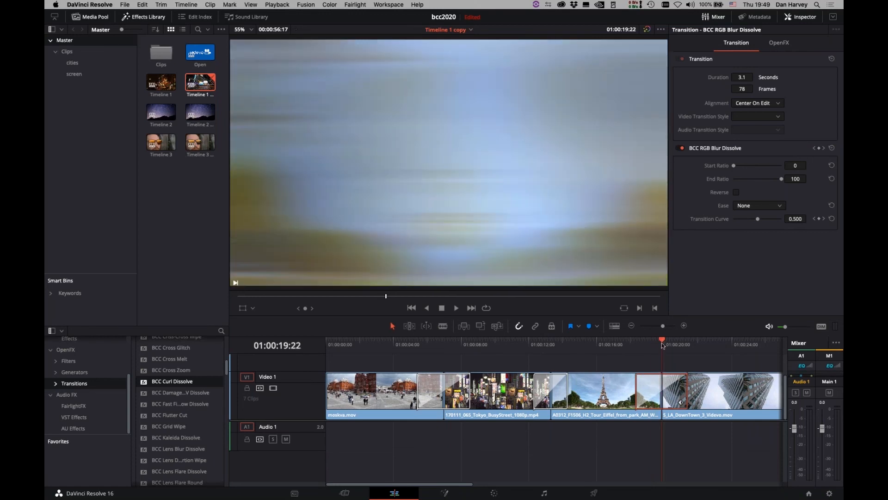
pyautogui.moveTo(657, 342); pyautogui.dragTo(660, 345)
# Step: Set the RGB Blur Dissolve's Red Blur to 220, Green Blur to 110, Blue Blur to 26 and Master Blur to 142.4, and preview it
pyautogui.click(779, 43)
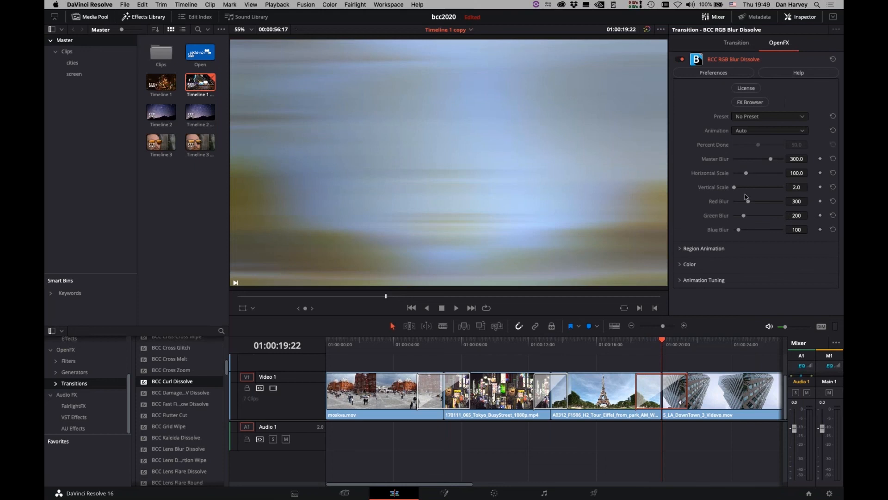
pyautogui.moveTo(748, 201); pyautogui.dragTo(735, 231)
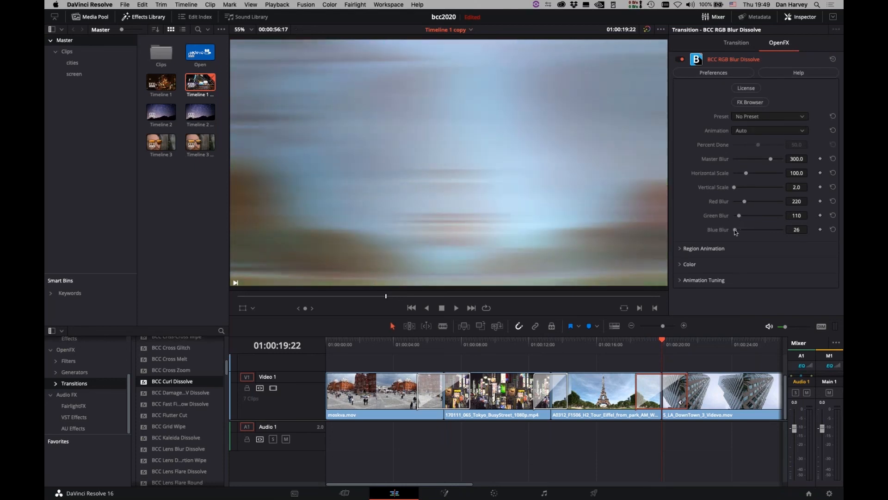
pyautogui.moveTo(768, 162); pyautogui.dragTo(750, 161)
pyautogui.moveTo(661, 339); pyautogui.dragTo(714, 344)
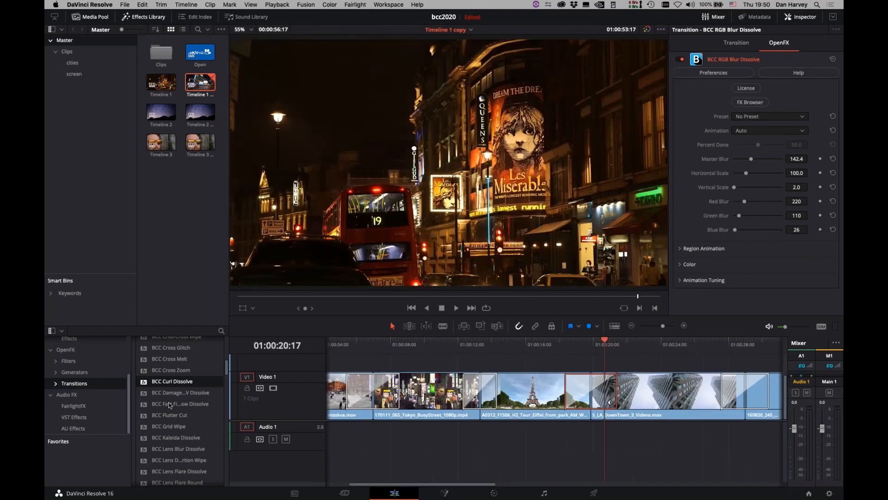
# Step: Preview the Kaleida Dissolve between the downtown and Times Square clips, stopping at the edit point
pyautogui.press('Home')
pyautogui.hscroll(5, 477, 475)
pyautogui.hscroll(2, 477, 475)
pyautogui.click(498, 342)
pyautogui.moveTo(504, 343); pyautogui.dragTo(527, 347)
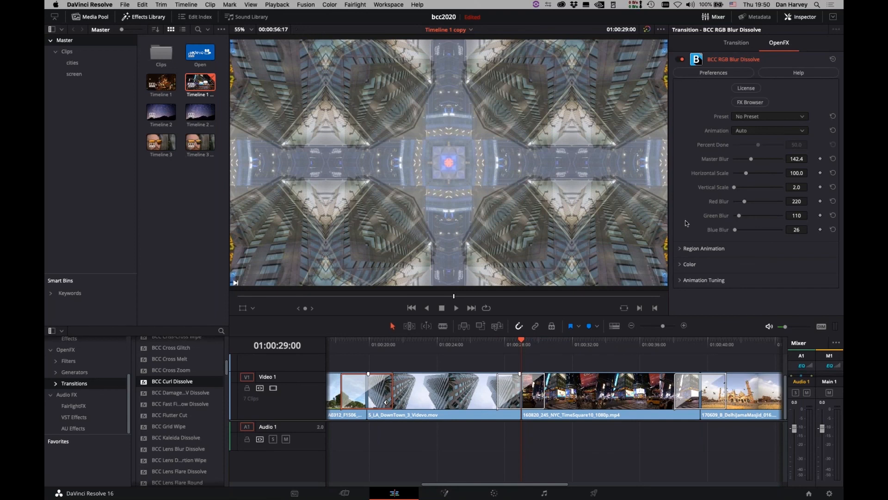
# Step: Set the Kaleida Dissolve's Undistort to 5.1 and preview the second half of the transition
pyautogui.click(777, 43)
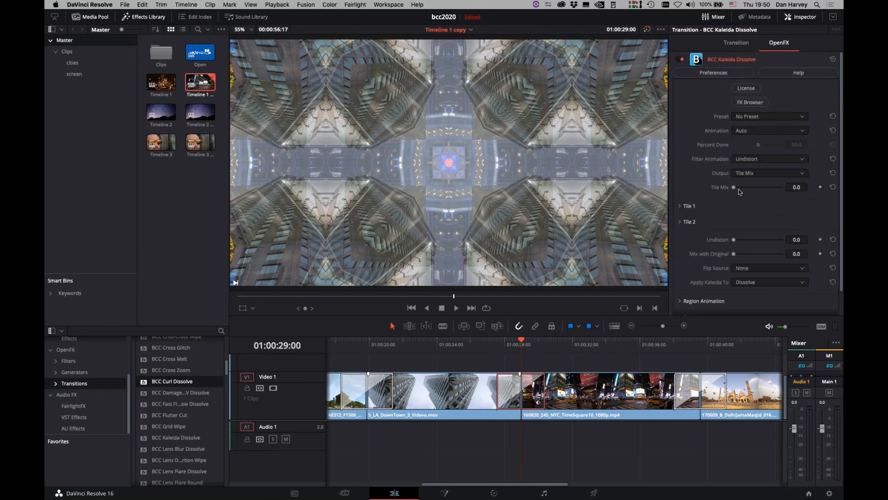
pyautogui.moveTo(735, 241)
pyautogui.mouseDown()
pyautogui.moveTo(745, 241)
pyautogui.moveTo(735, 252)
pyautogui.mouseUp()
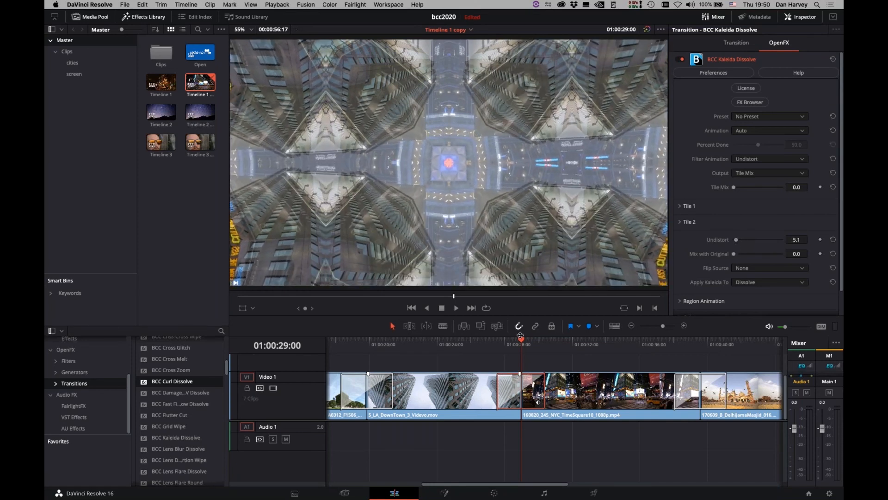
pyautogui.moveTo(529, 344); pyautogui.dragTo(536, 348)
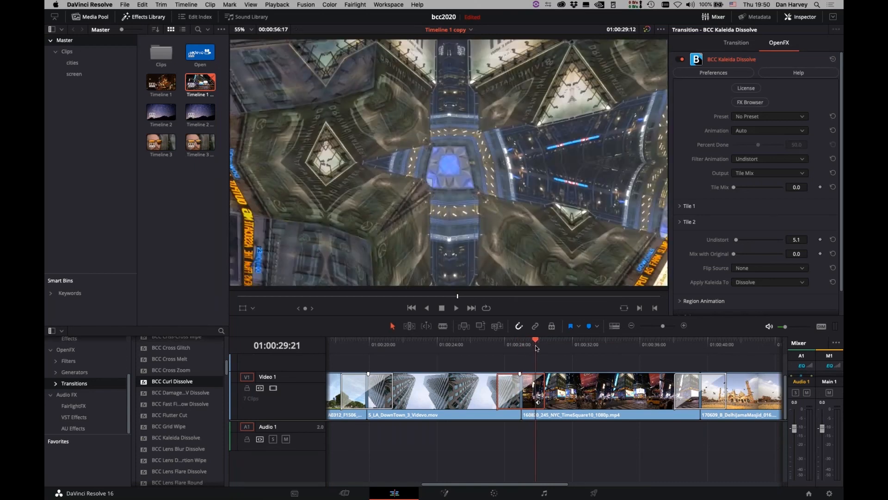
# Step: Select the RGB Displacement Dissolve between the Times Square and mosque clips and preview its first half
pyautogui.click(678, 388)
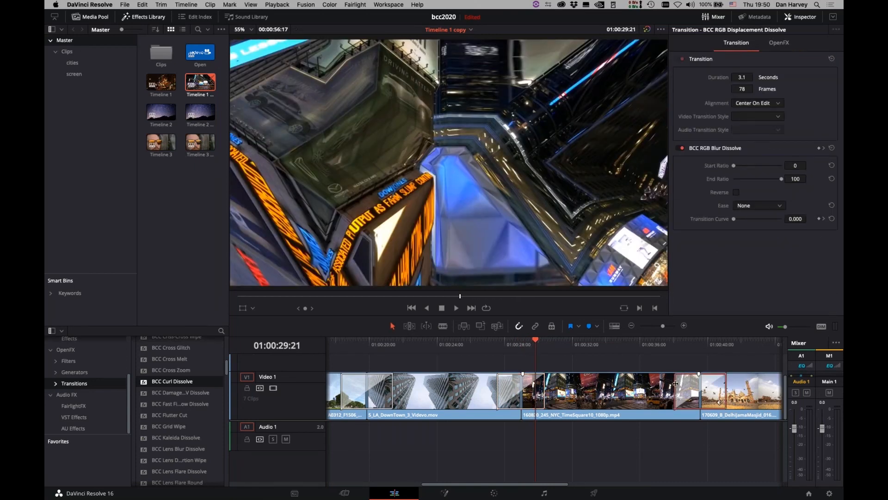
pyautogui.moveTo(537, 343); pyautogui.dragTo(643, 345)
pyautogui.moveTo(651, 380); pyautogui.dragTo(695, 345)
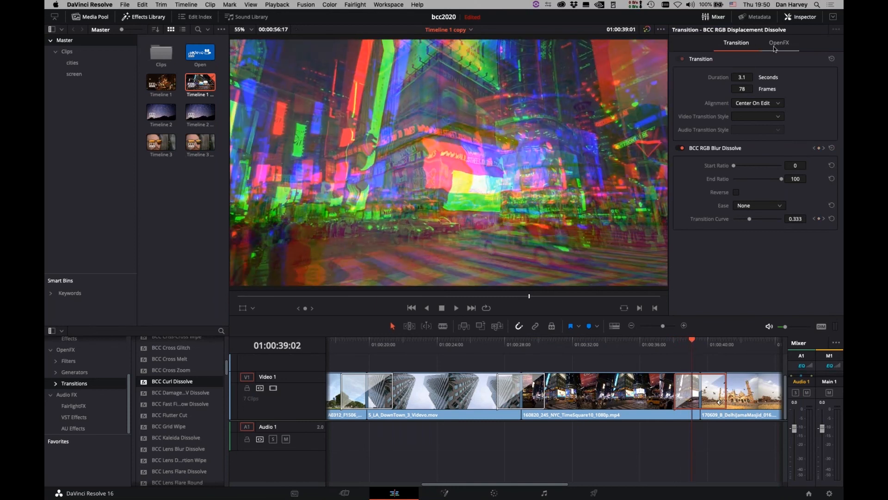
# Step: Compare the RGB Displacement Dissolve with Render Misalignment off and on, and set Red Intensity to -7 and Green Intensity to 2
pyautogui.click(778, 42)
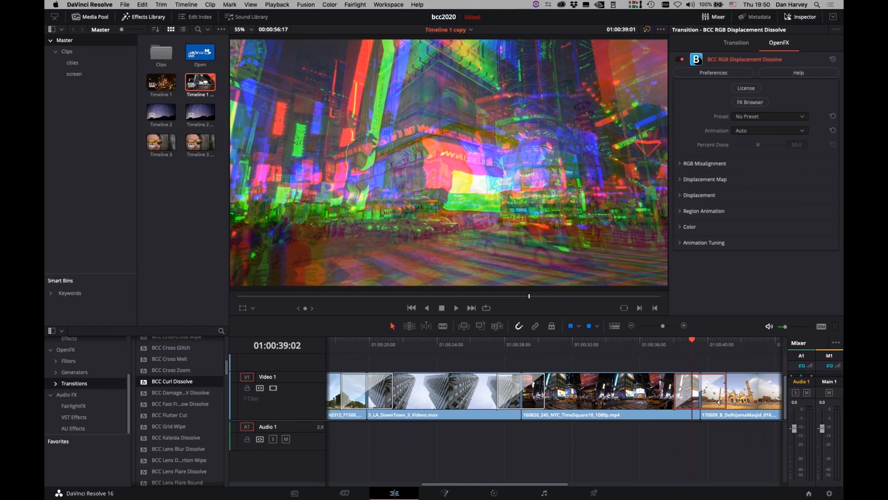
pyautogui.click(680, 165)
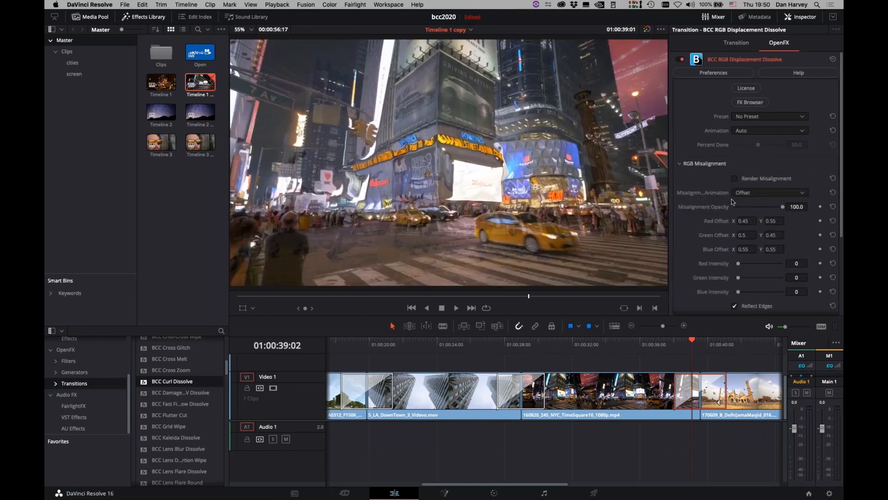
pyautogui.moveTo(691, 347)
pyautogui.mouseDown()
pyautogui.moveTo(683, 344)
pyautogui.moveTo(697, 350)
pyautogui.mouseUp()
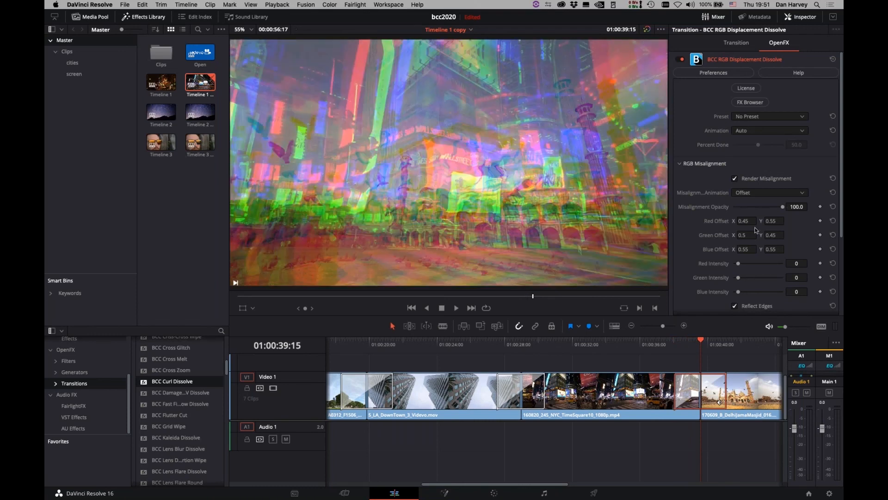
pyautogui.moveTo(739, 264)
pyautogui.mouseDown()
pyautogui.moveTo(751, 262)
pyautogui.moveTo(738, 265)
pyautogui.moveTo(739, 279)
pyautogui.mouseUp()
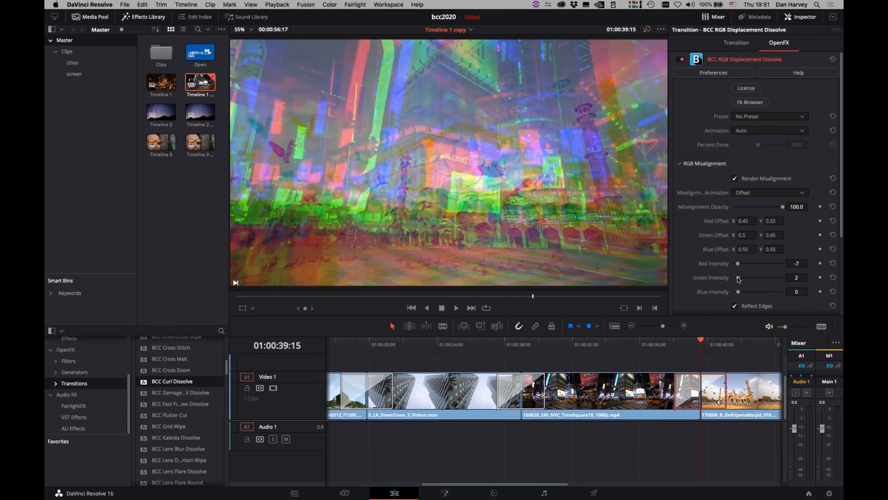
pyautogui.moveTo(721, 345); pyautogui.dragTo(765, 345)
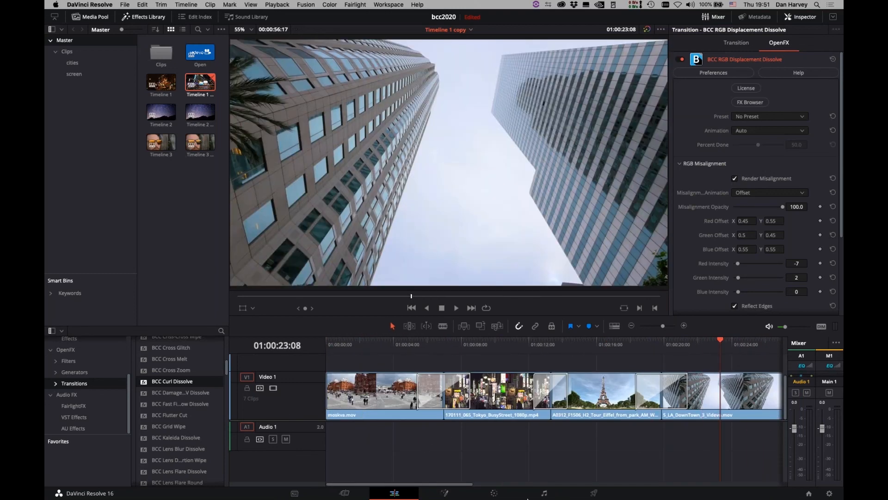
# Step: Go to the Colorize Glow Dissolve between the mosque and London clips and preview it up to the edit point
pyautogui.hscroll(10, 518, 403)
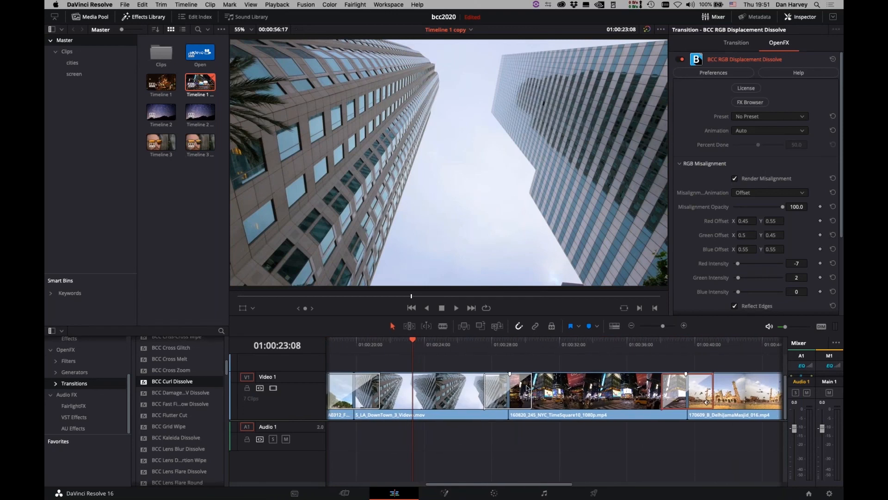
pyautogui.click(522, 384)
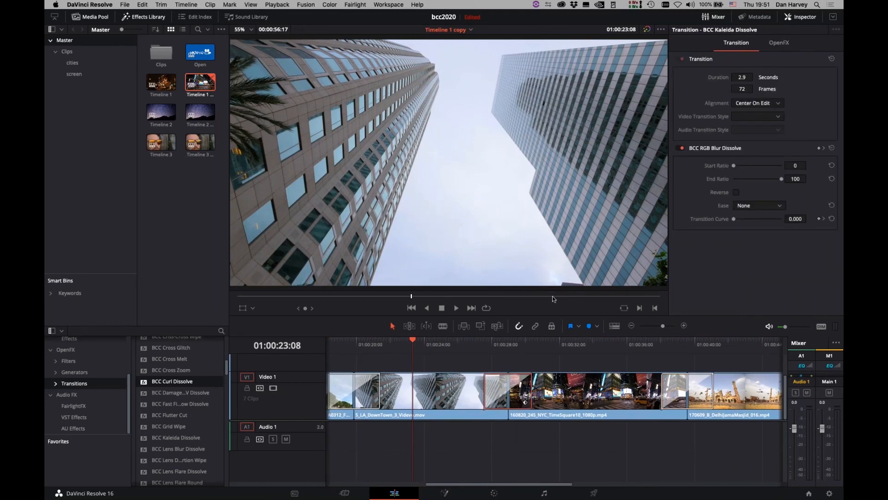
pyautogui.moveTo(417, 340); pyautogui.dragTo(661, 340)
pyautogui.click(700, 390)
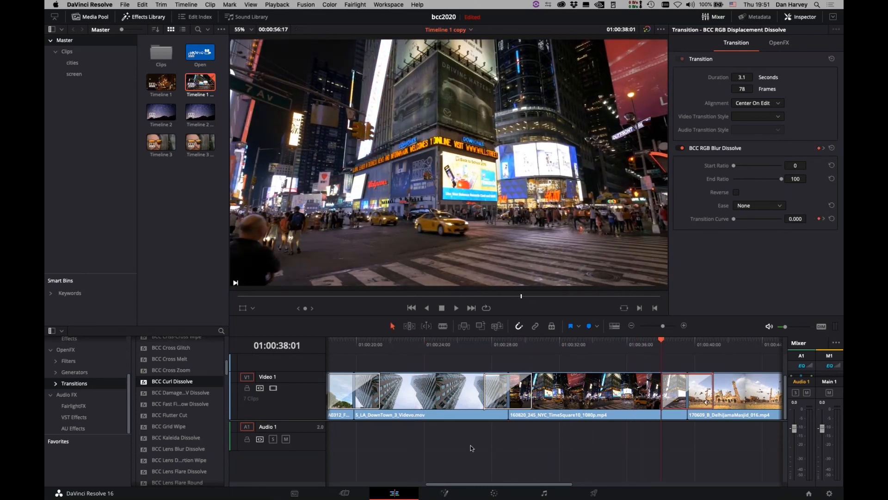
pyautogui.moveTo(457, 484); pyautogui.dragTo(548, 477)
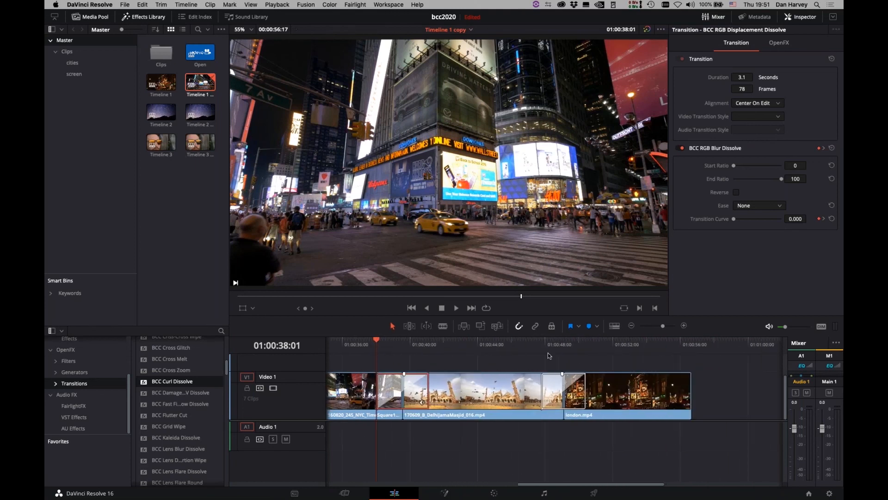
pyautogui.moveTo(543, 341); pyautogui.dragTo(553, 360)
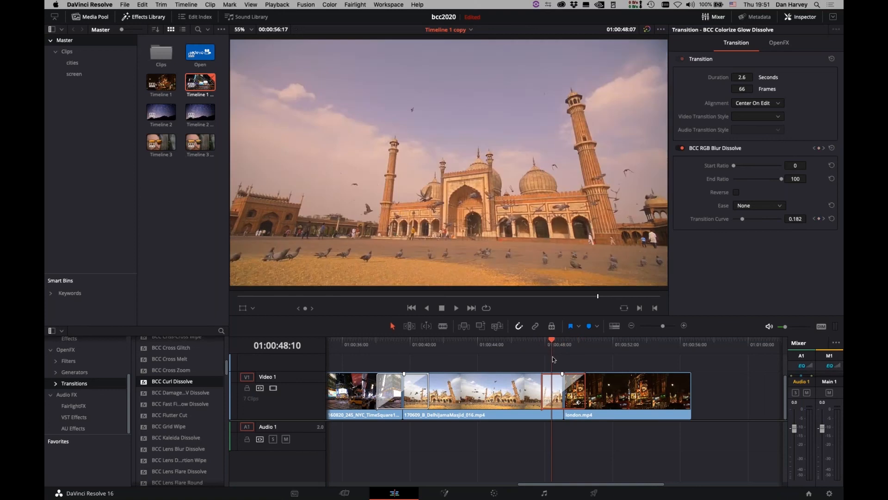
pyautogui.press('space')
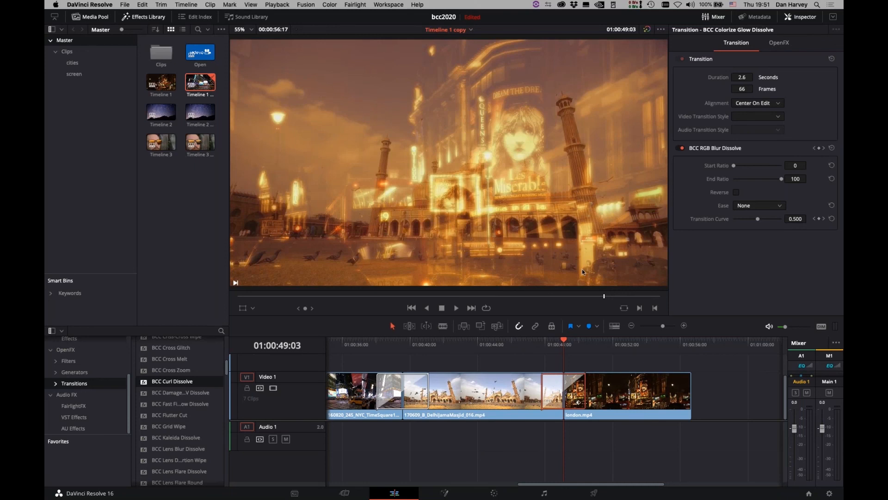
# Step: Set the Colorize Glow Dissolve's Intensity to 110.2, Glow Opacity to 135.5 and Threshold to 21.5
pyautogui.click(779, 42)
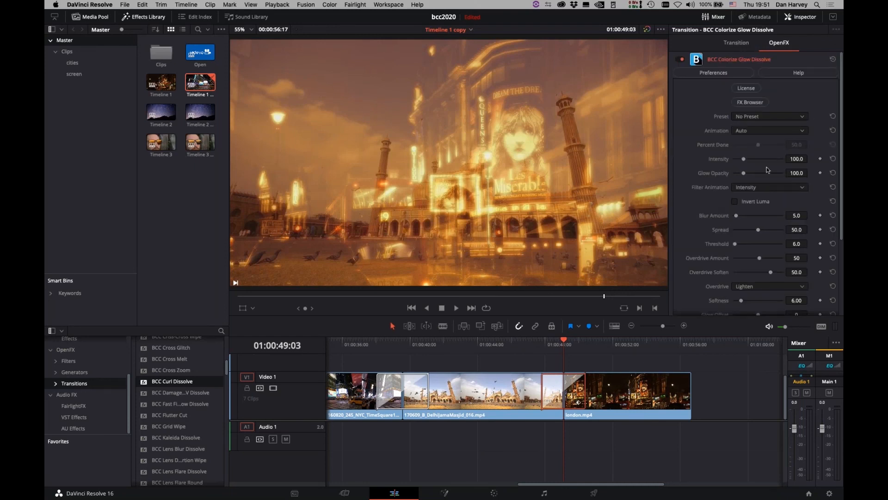
pyautogui.moveTo(743, 173)
pyautogui.mouseDown()
pyautogui.moveTo(737, 176)
pyautogui.moveTo(751, 173)
pyautogui.moveTo(745, 158)
pyautogui.mouseUp()
pyautogui.moveTo(736, 243)
pyautogui.mouseDown()
pyautogui.moveTo(764, 244)
pyautogui.moveTo(736, 245)
pyautogui.moveTo(743, 251)
pyautogui.mouseUp()
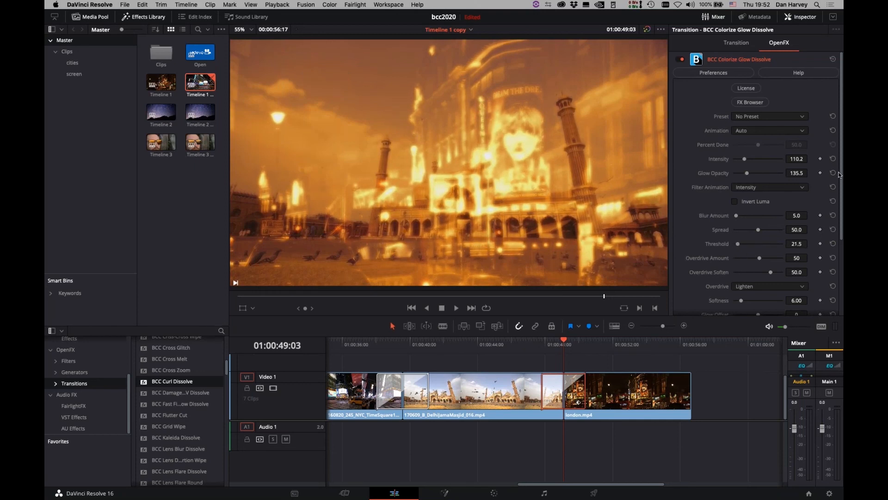
# Step: Change Color 4 in the Colorize Glow Dissolve's Colorize settings to light cyan and preview the transition to its end
pyautogui.moveTo(839, 171); pyautogui.dragTo(834, 292)
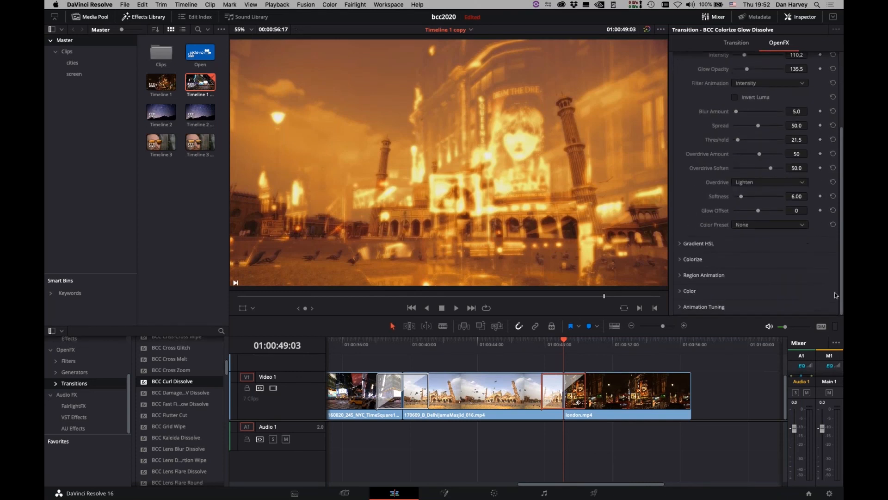
pyautogui.click(698, 258)
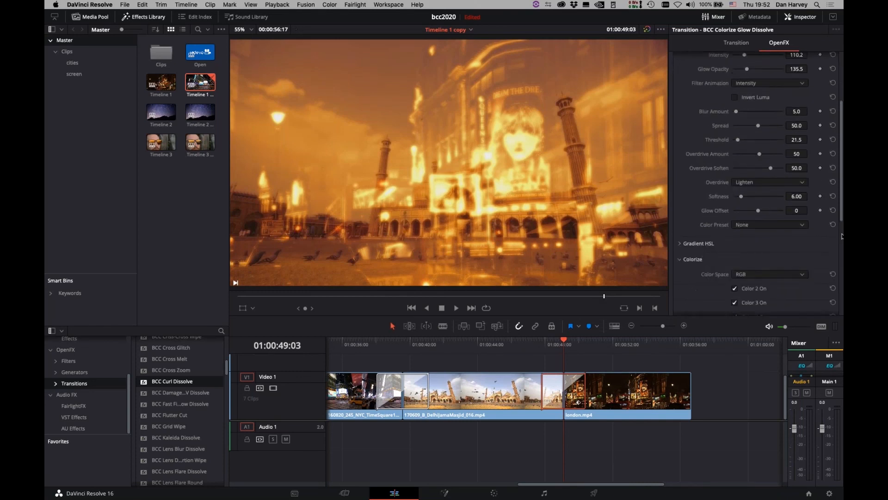
pyautogui.scroll(-10, 809, 174)
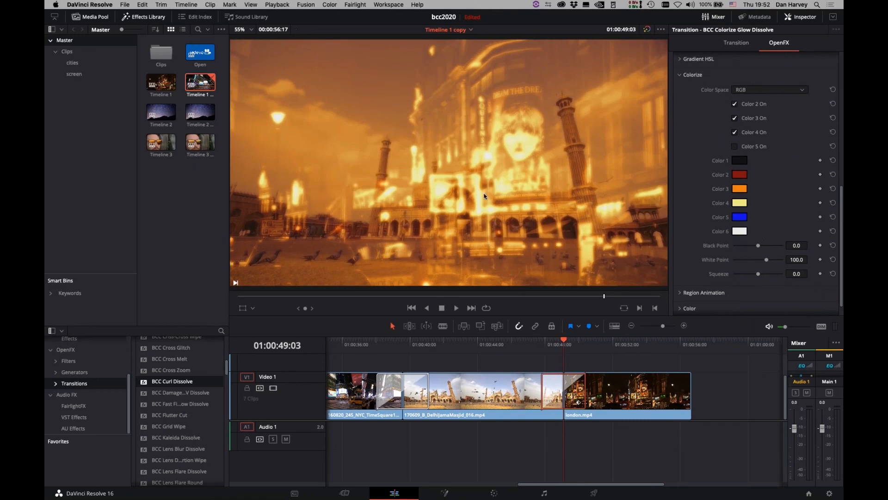
pyautogui.click(736, 204)
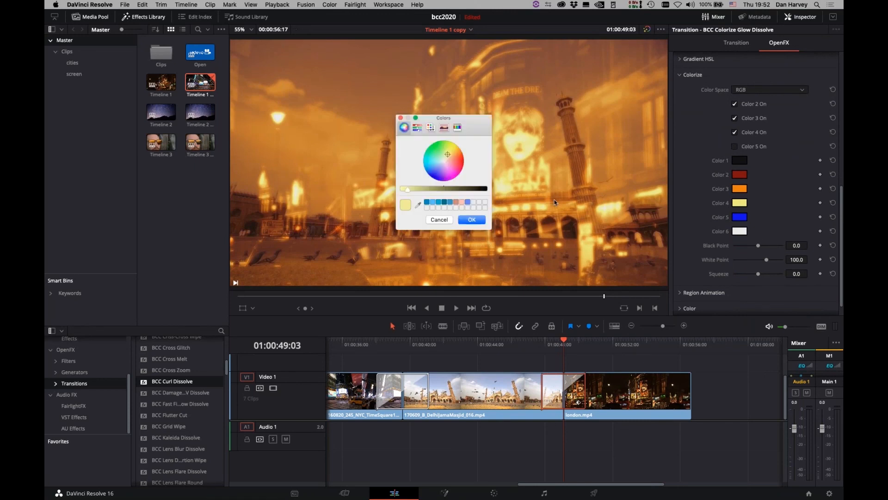
pyautogui.click(433, 160)
pyautogui.press('Return')
pyautogui.moveTo(560, 341); pyautogui.dragTo(574, 354)
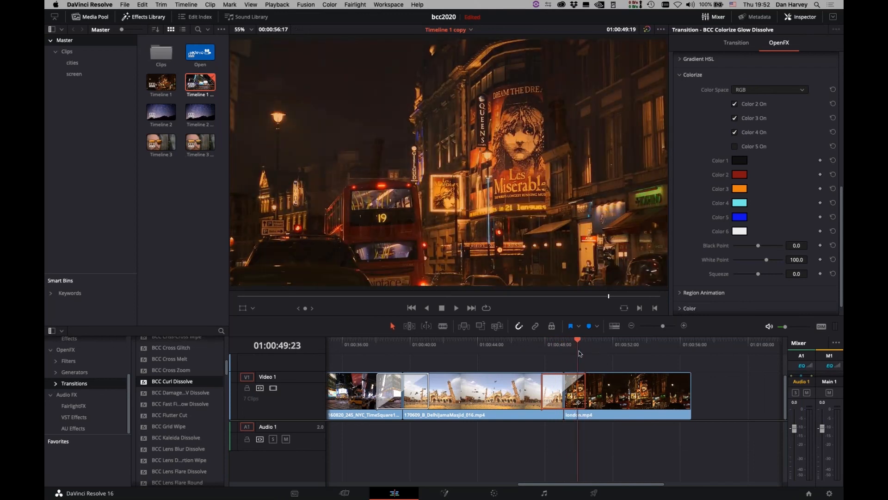
pyautogui.moveTo(578, 351); pyautogui.dragTo(582, 350)
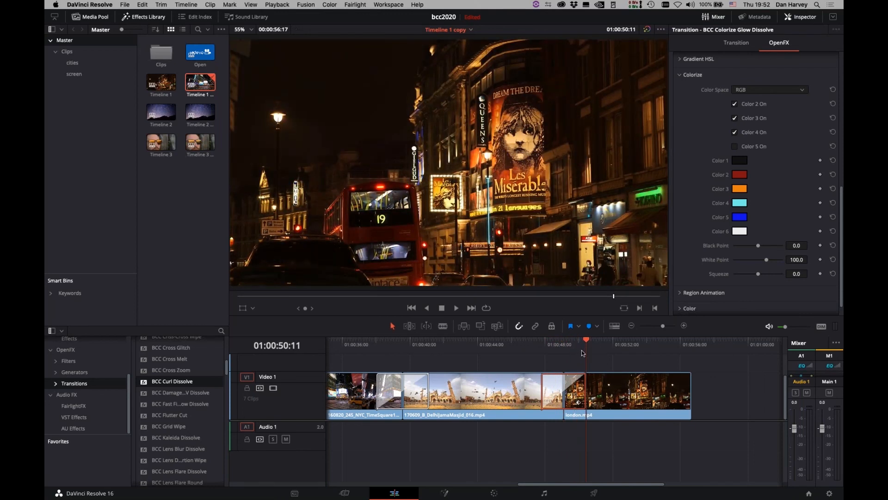
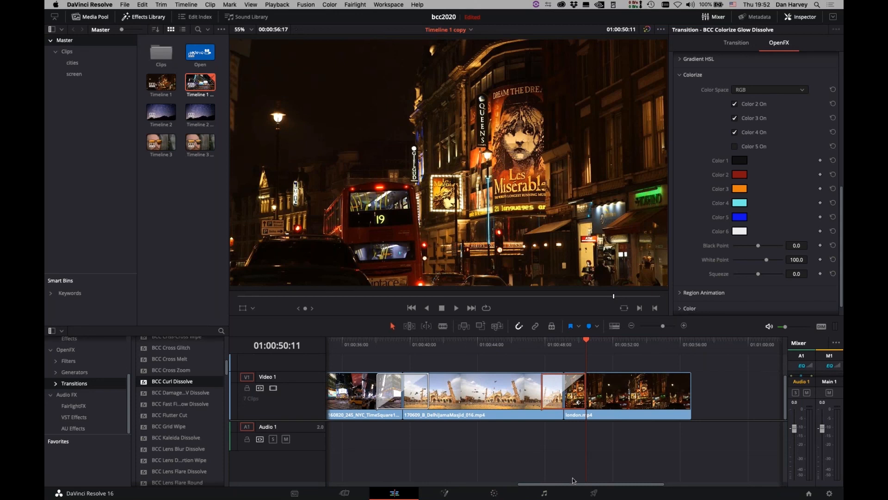
# Step: Open the Timeline 3 copy with the sunglasses clips and bring its video tracks into view
pyautogui.moveTo(576, 485); pyautogui.dragTo(568, 487)
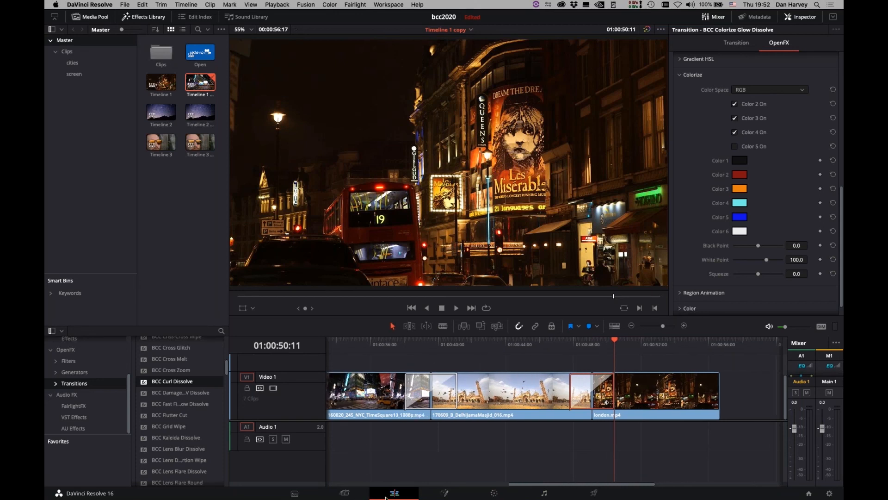
pyautogui.click(198, 146)
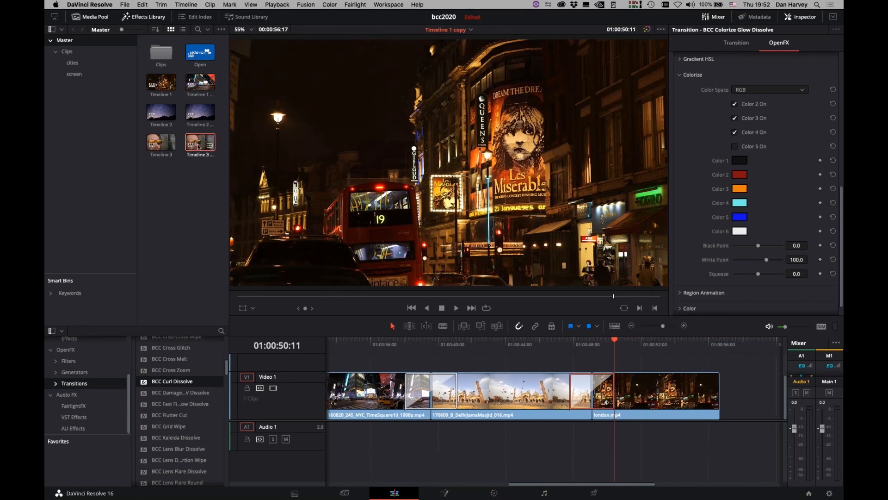
pyautogui.doubleClick(214, 143)
pyautogui.scroll(1, 433, 391)
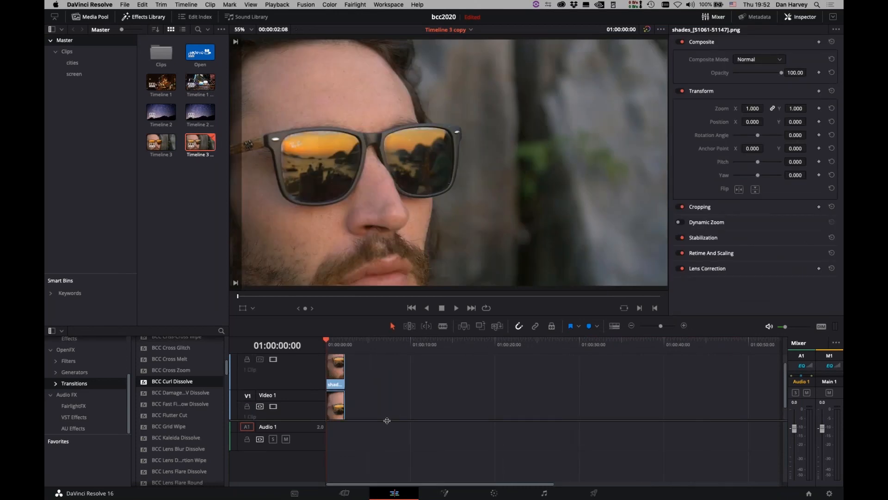
# Step: On the Color page, search the effects for "pixel" and apply BCC Pixel Chooser to the sunglasses clip's node
pyautogui.moveTo(388, 418); pyautogui.dragTo(389, 483)
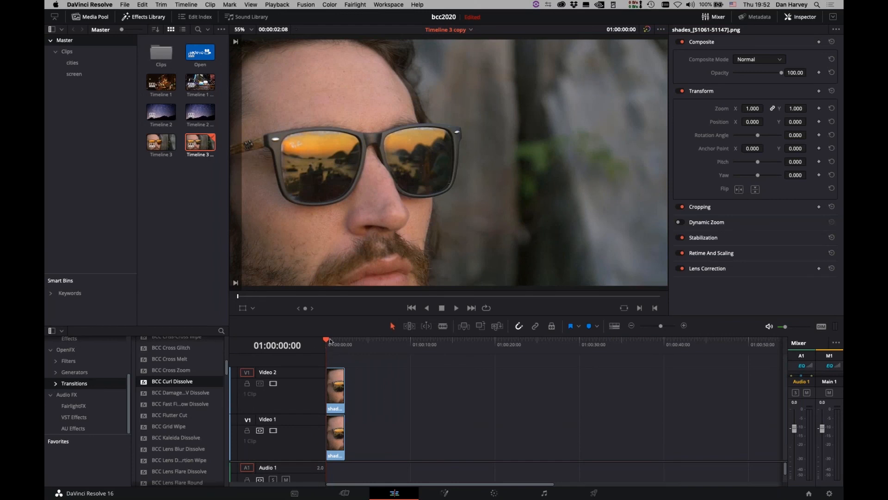
pyautogui.moveTo(328, 342); pyautogui.dragTo(329, 347)
pyautogui.click(494, 493)
pyautogui.moveTo(548, 183); pyautogui.dragTo(572, 177)
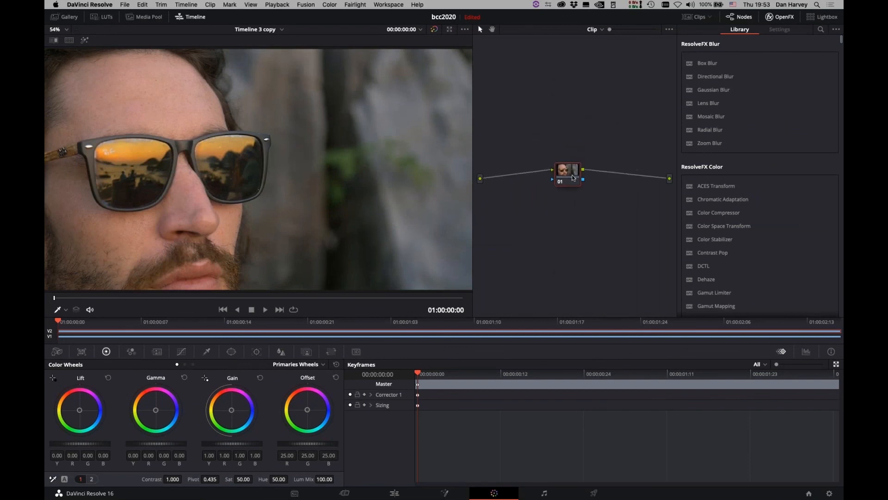
pyautogui.click(821, 30)
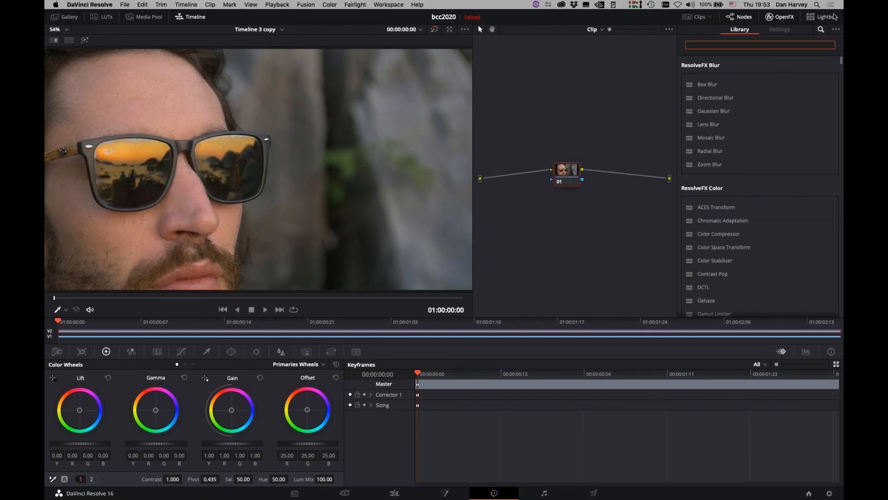
pyautogui.write('pixel')
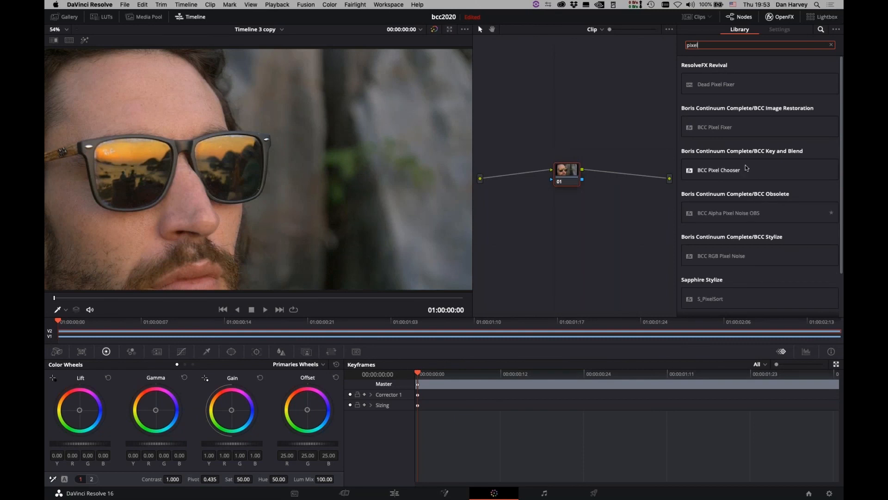
pyautogui.moveTo(710, 172); pyautogui.dragTo(562, 178)
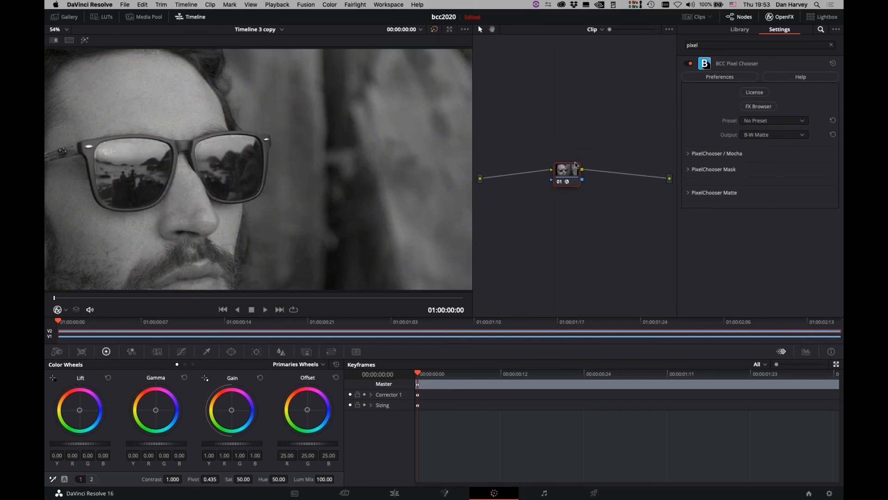
# Step: Set the Pixel Chooser's matte Channel to None and its Output to Alpha Channel
pyautogui.click(790, 18)
pyautogui.click(790, 18)
pyautogui.click(690, 193)
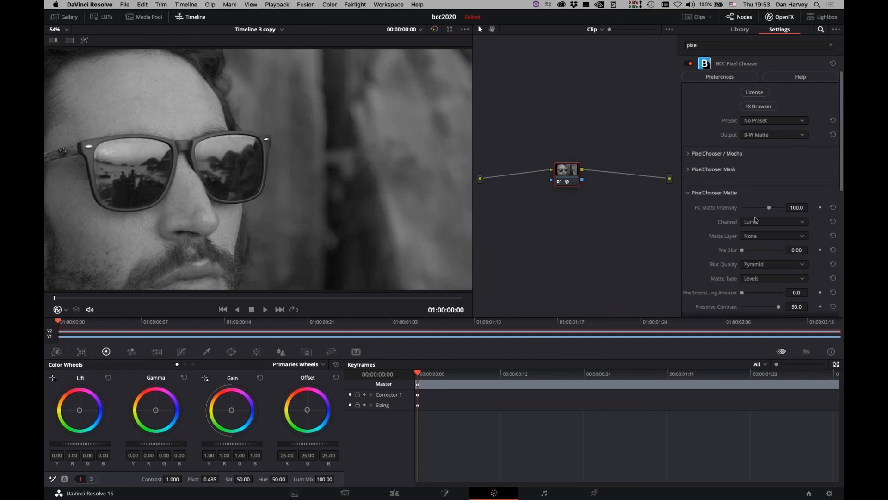
pyautogui.click(751, 229)
pyautogui.click(748, 236)
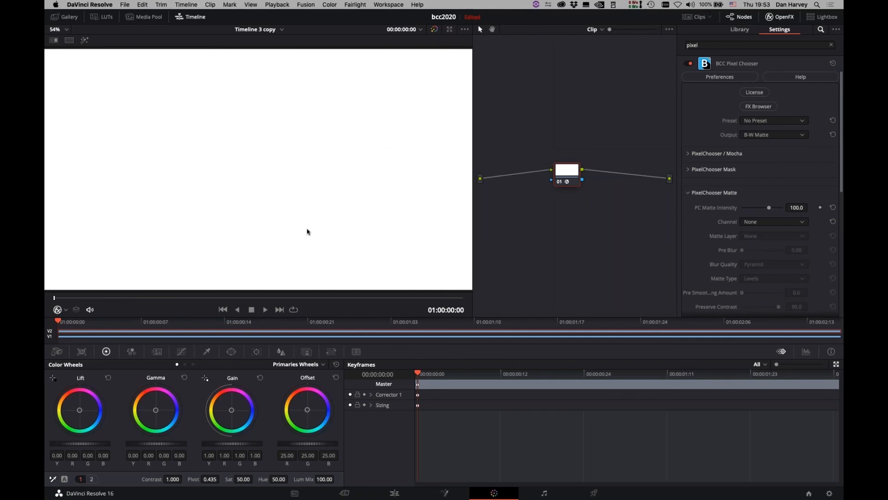
pyautogui.click(760, 136)
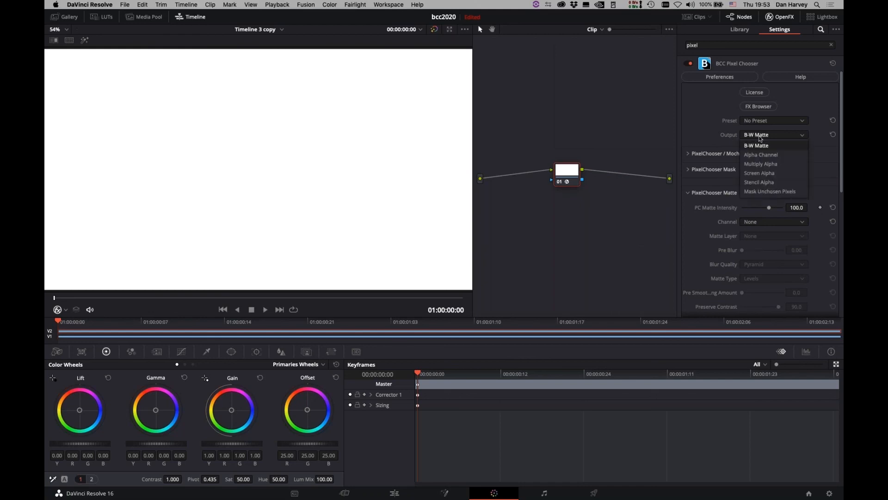
pyautogui.click(761, 154)
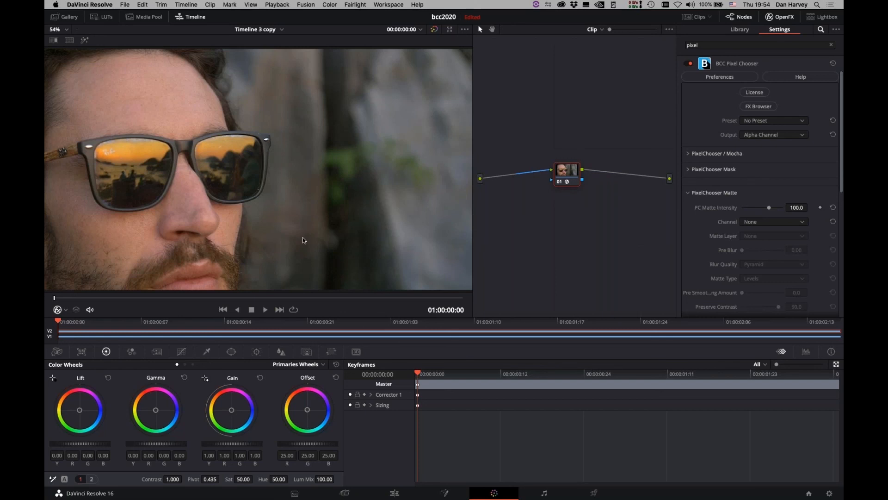
# Step: Scrub back to the clip's start and launch Mocha mask and tracking from the PixelChooser / Mocha settings
pyautogui.moveTo(68, 300); pyautogui.dragTo(47, 278)
pyautogui.moveTo(841, 167); pyautogui.dragTo(827, 141)
pyautogui.click(688, 153)
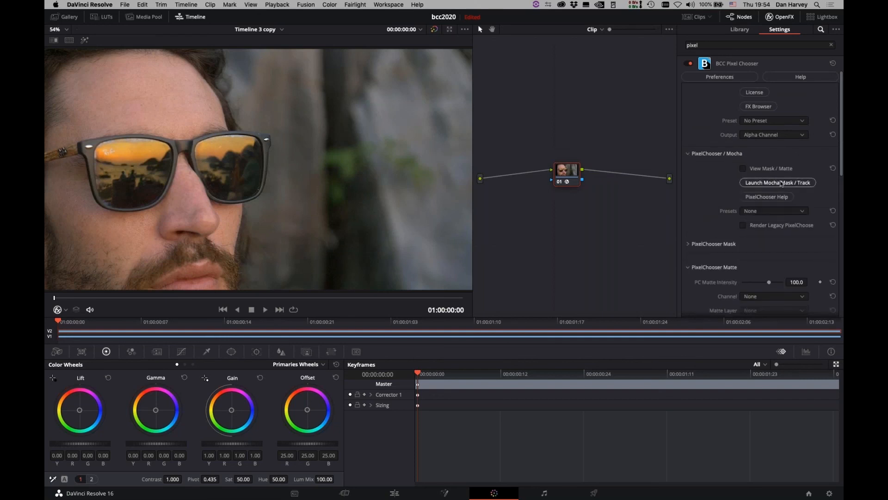
pyautogui.click(774, 186)
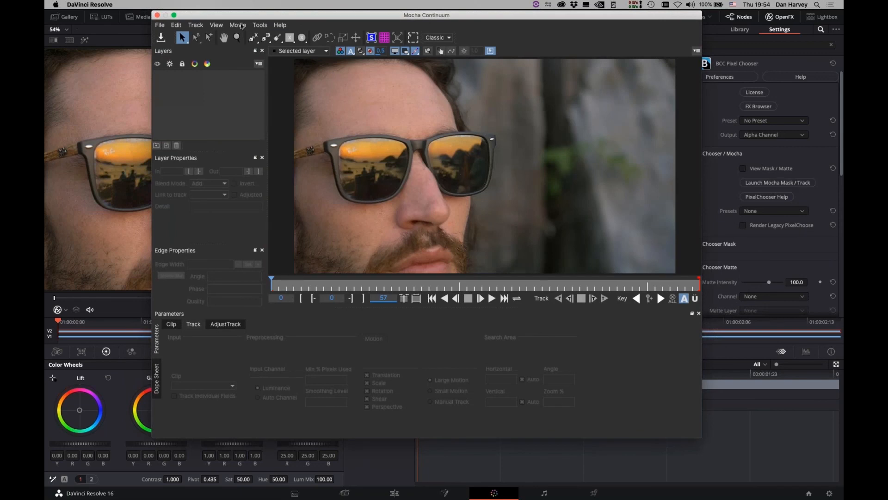
# Step: Try to paint a mask around the frame of the nearer lens with the Area Brush, and undo it
pyautogui.click(259, 25)
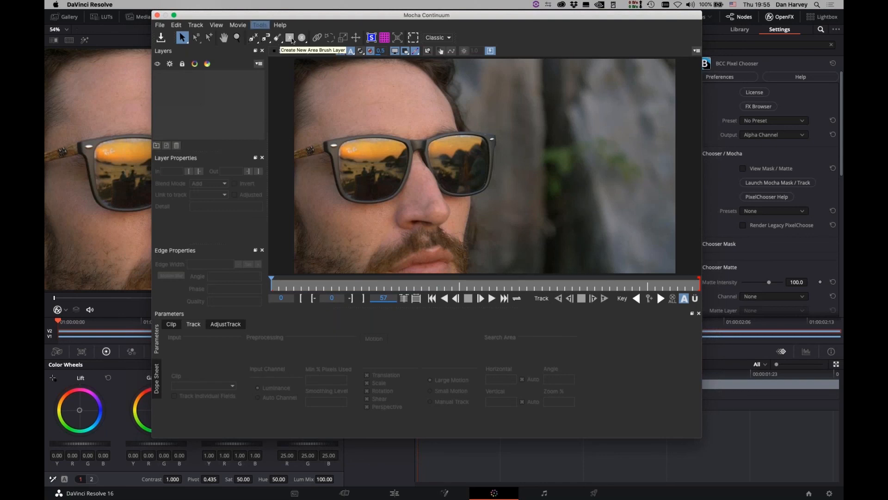
pyautogui.click(277, 38)
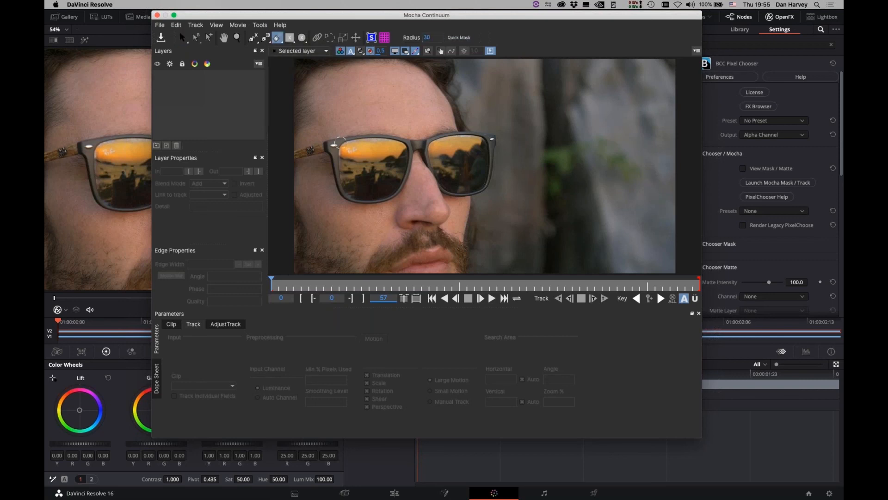
pyautogui.moveTo(340, 140)
pyautogui.mouseDown()
pyautogui.moveTo(334, 172)
pyautogui.moveTo(350, 205)
pyautogui.moveTo(377, 206)
pyautogui.moveTo(400, 193)
pyautogui.moveTo(413, 153)
pyautogui.moveTo(403, 132)
pyautogui.moveTo(346, 138)
pyautogui.mouseUp()
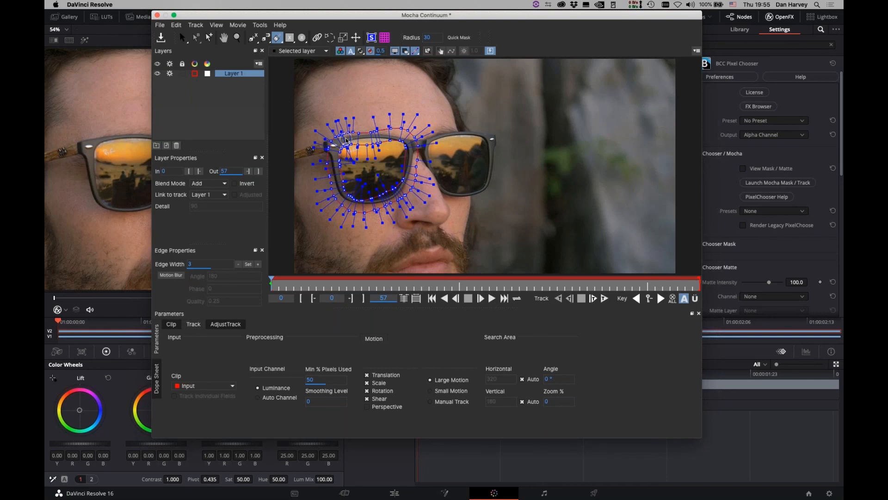
pyautogui.press('super+z')
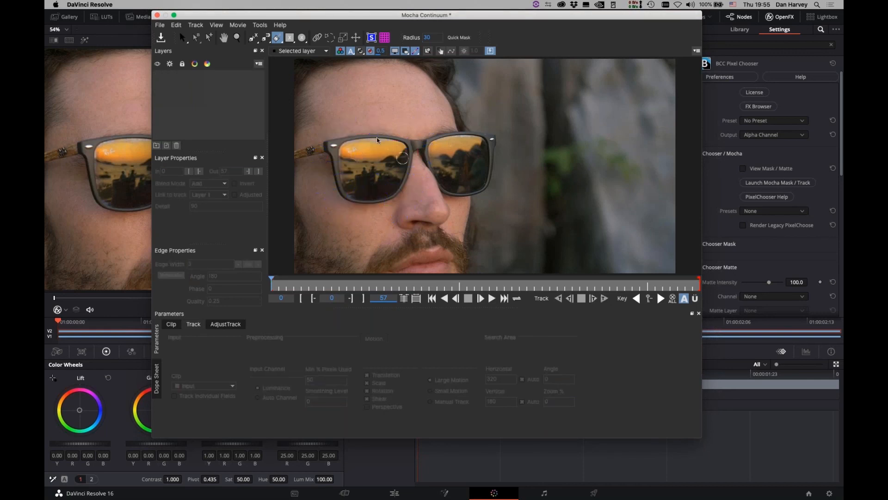
# Step: With Quick Mask enabled, paint the Area Brush along the rims of both lenses and the bridge of the sunglasses
pyautogui.click(463, 40)
pyautogui.moveTo(406, 139)
pyautogui.mouseDown()
pyautogui.moveTo(329, 145)
pyautogui.moveTo(346, 197)
pyautogui.moveTo(360, 203)
pyautogui.moveTo(393, 195)
pyautogui.moveTo(412, 144)
pyautogui.mouseUp()
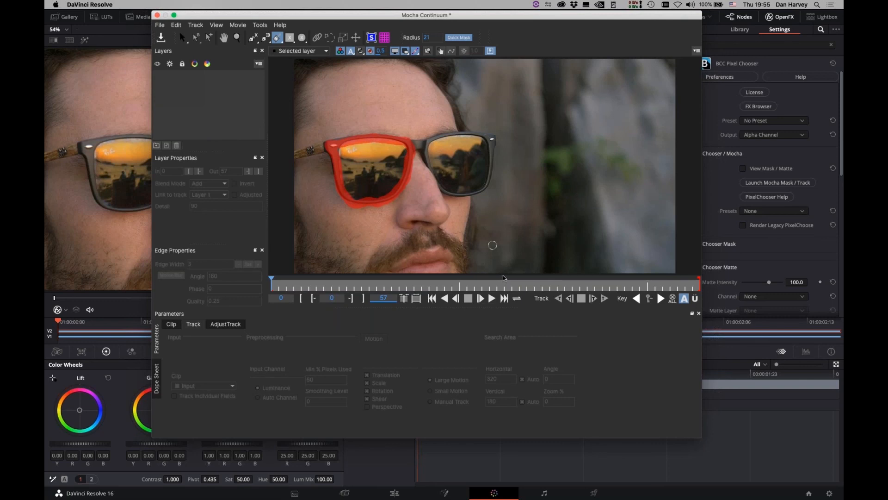
pyautogui.moveTo(423, 142)
pyautogui.mouseDown()
pyautogui.moveTo(447, 193)
pyautogui.moveTo(483, 190)
pyautogui.moveTo(495, 146)
pyautogui.moveTo(484, 133)
pyautogui.moveTo(432, 138)
pyautogui.mouseUp()
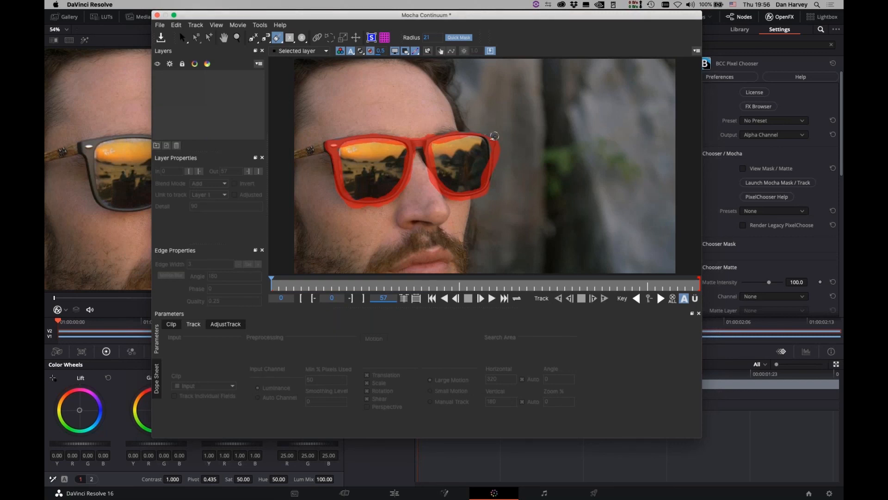
pyautogui.moveTo(498, 147)
pyautogui.mouseDown()
pyautogui.moveTo(486, 191)
pyautogui.moveTo(466, 207)
pyautogui.mouseUp()
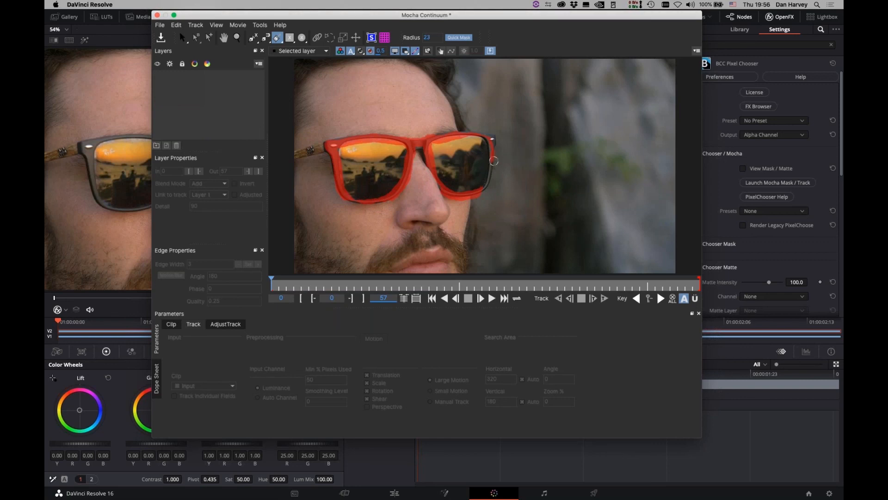
# Step: Paint the outer rim of the farther lens with brush radius 17 and convert the Quick Mask into a layer
pyautogui.press('[')
pyautogui.press('[')
pyautogui.moveTo(492, 161); pyautogui.dragTo(488, 182)
pyautogui.click(458, 38)
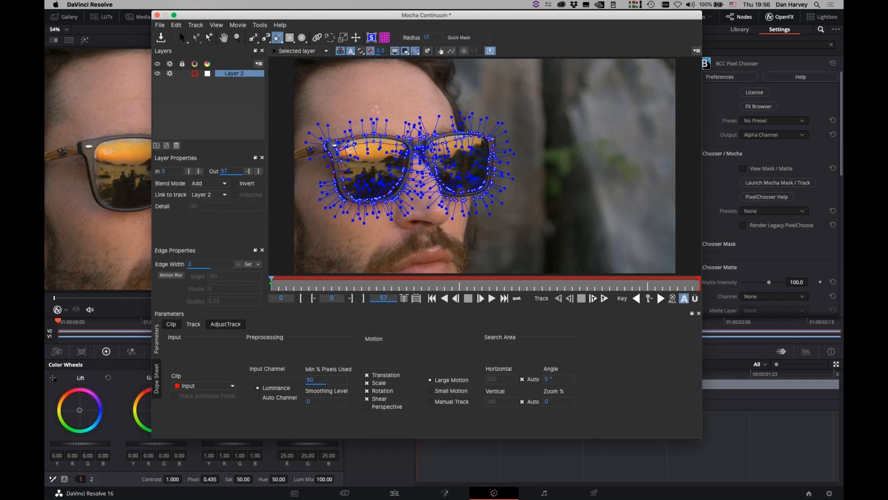
# Step: Check the frame mask with the color overlay switched on and off, and hide the frame layer
pyautogui.click(361, 51)
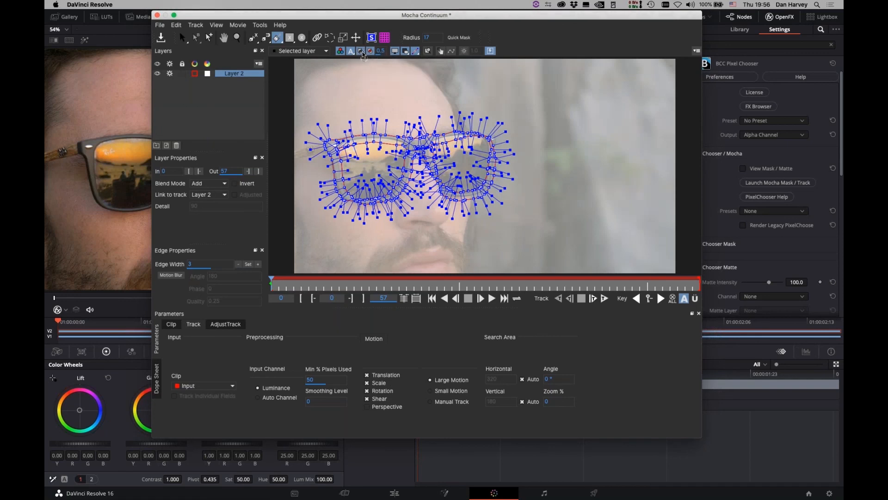
pyautogui.click(361, 52)
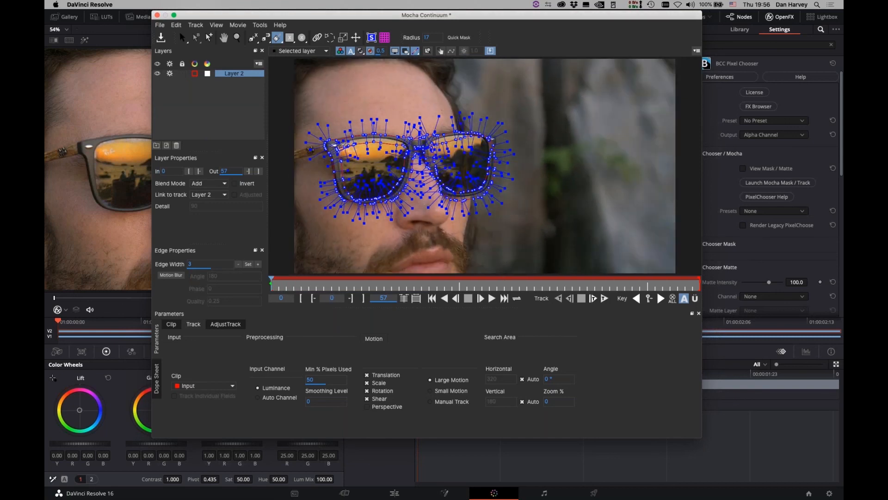
pyautogui.click(158, 73)
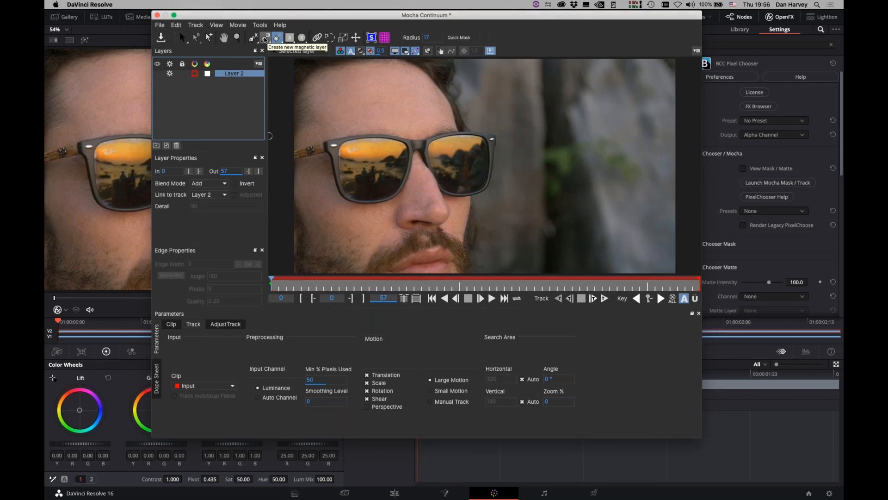
# Step: Trace the nearer lens's inner edge with a closed shape on a new magnetic layer
pyautogui.click(265, 38)
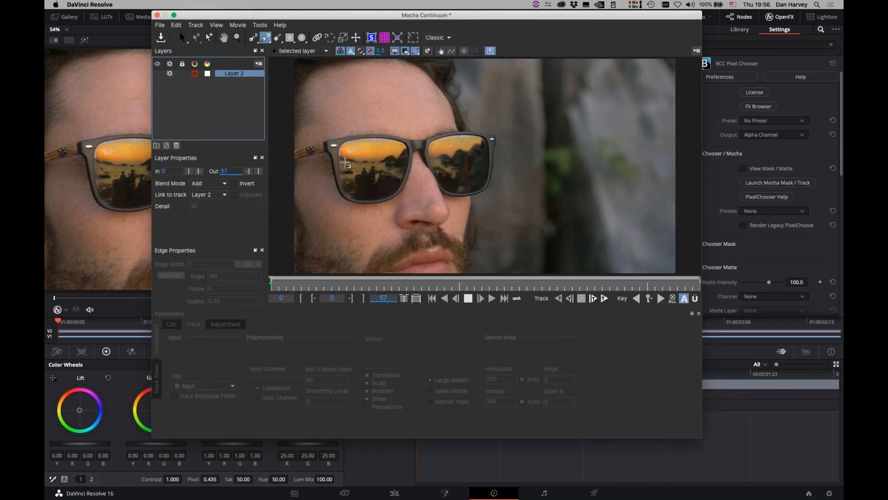
pyautogui.moveTo(341, 146)
pyautogui.mouseDown()
pyautogui.moveTo(388, 138)
pyautogui.moveTo(428, 150)
pyautogui.moveTo(410, 150)
pyautogui.mouseUp()
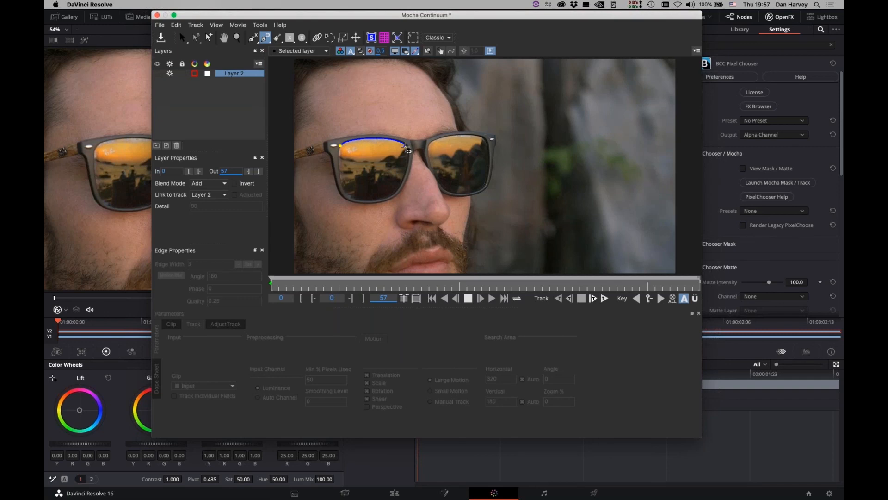
pyautogui.click(408, 147)
pyautogui.click(405, 175)
pyautogui.click(396, 193)
pyautogui.click(379, 200)
pyautogui.click(367, 201)
pyautogui.click(344, 190)
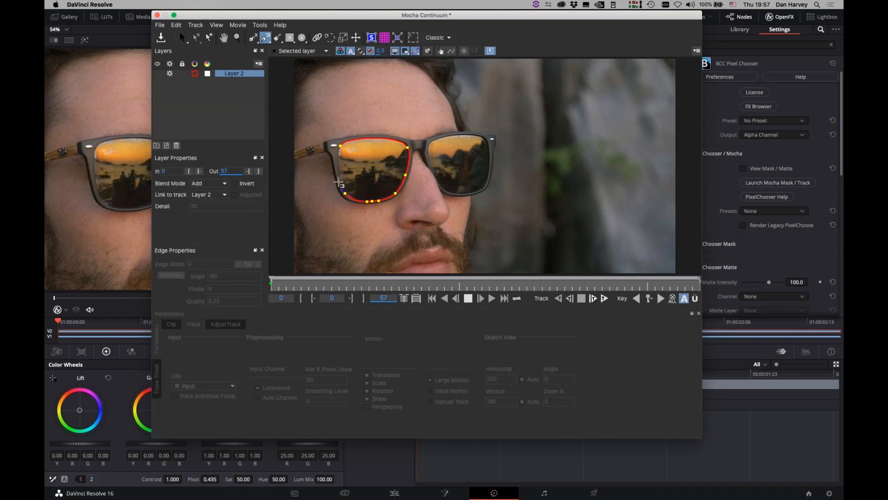
pyautogui.click(340, 166)
pyautogui.click(340, 147)
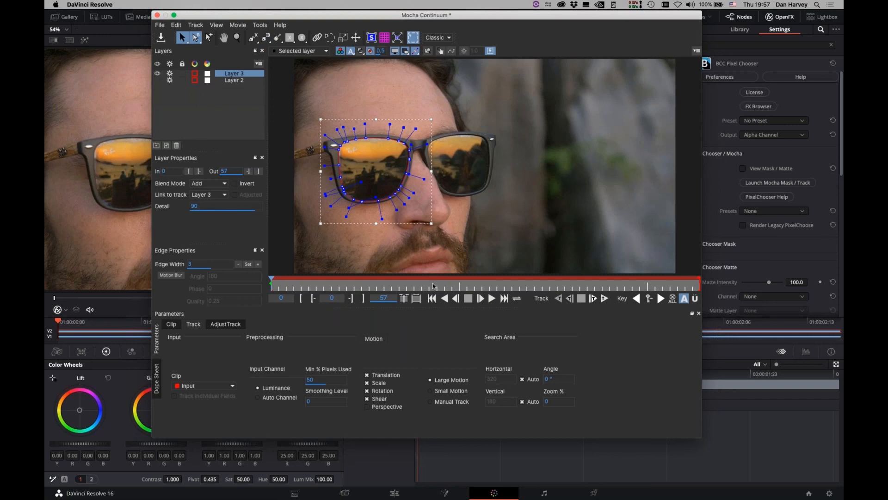
# Step: Add a second closed magnetic shape to the same layer, tracing the inner edge of the farther lens
pyautogui.click(266, 41)
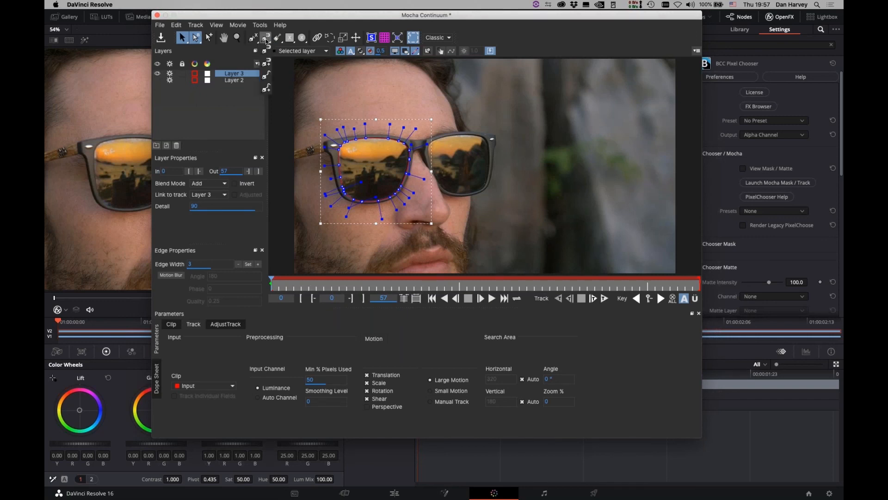
pyautogui.click(267, 65)
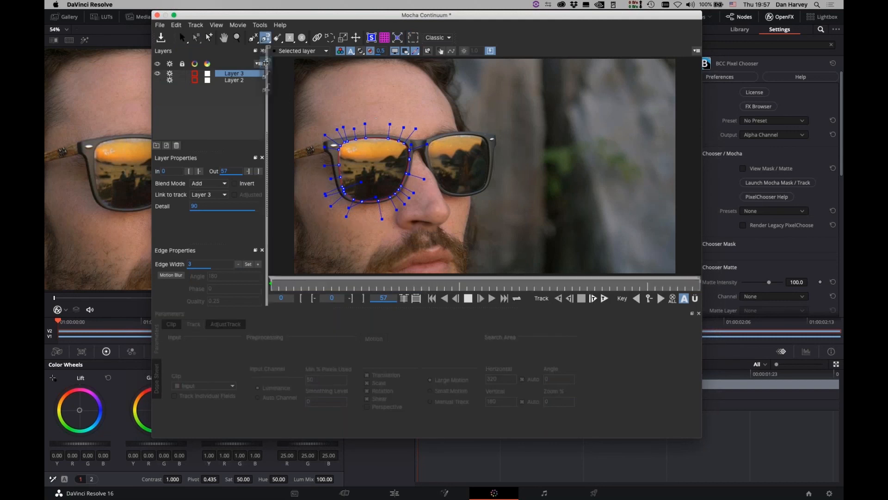
pyautogui.click(429, 151)
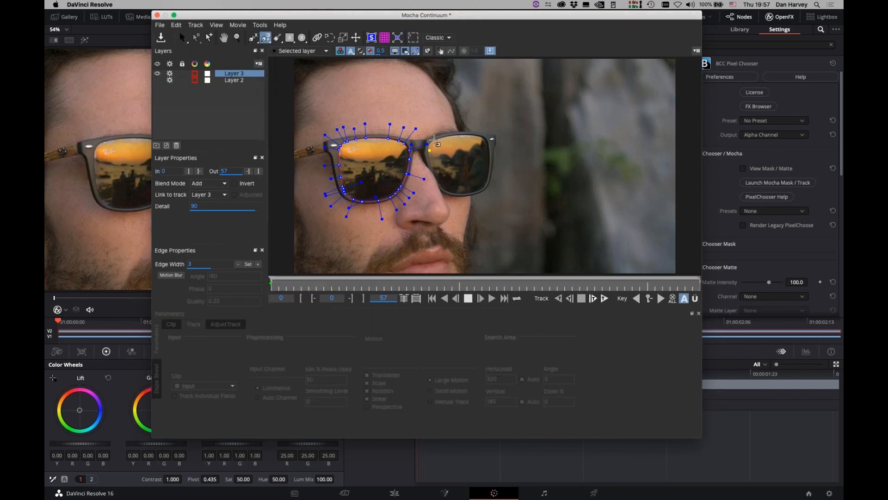
pyautogui.click(482, 138)
pyautogui.click(489, 166)
pyautogui.click(486, 188)
pyautogui.click(474, 192)
pyautogui.click(469, 192)
pyautogui.click(437, 177)
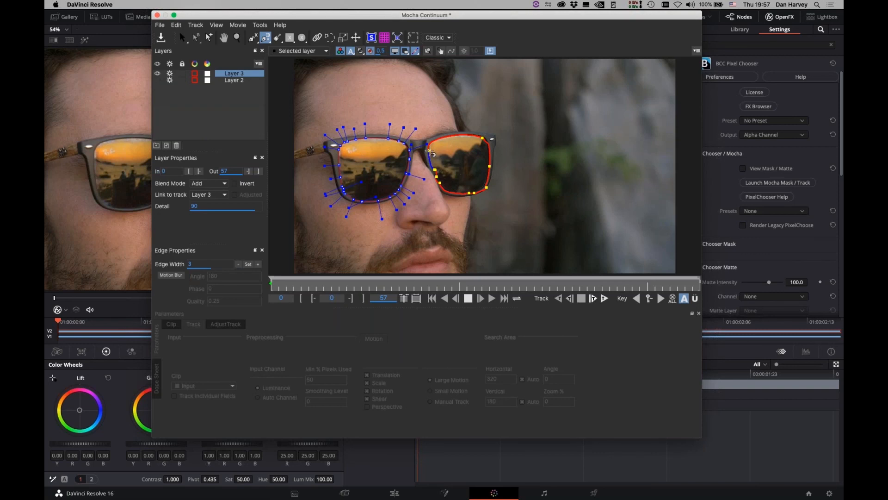
pyautogui.click(429, 150)
# Step: Rename the layer containing the two lens shapes to "lens"
pyautogui.click(159, 74)
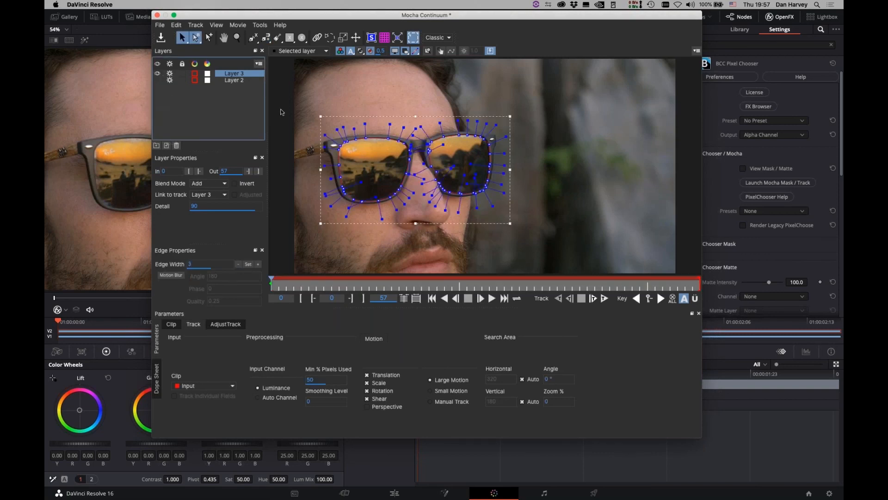
pyautogui.click(237, 81)
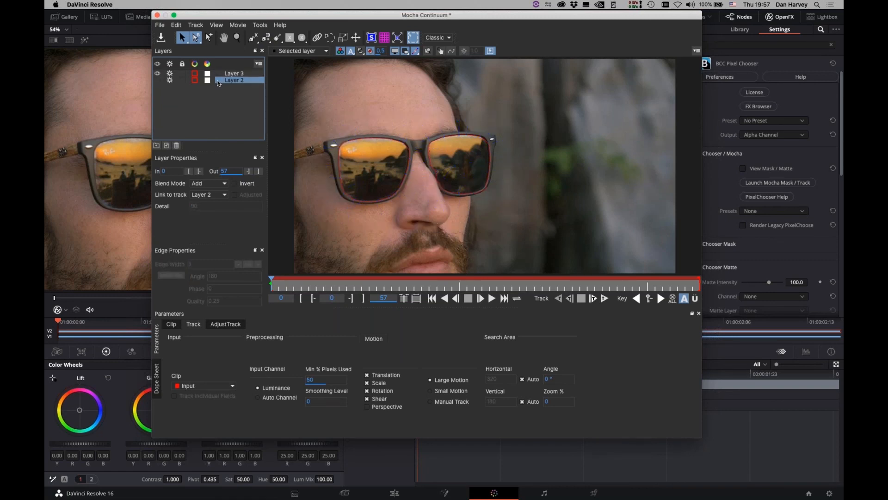
pyautogui.click(233, 74)
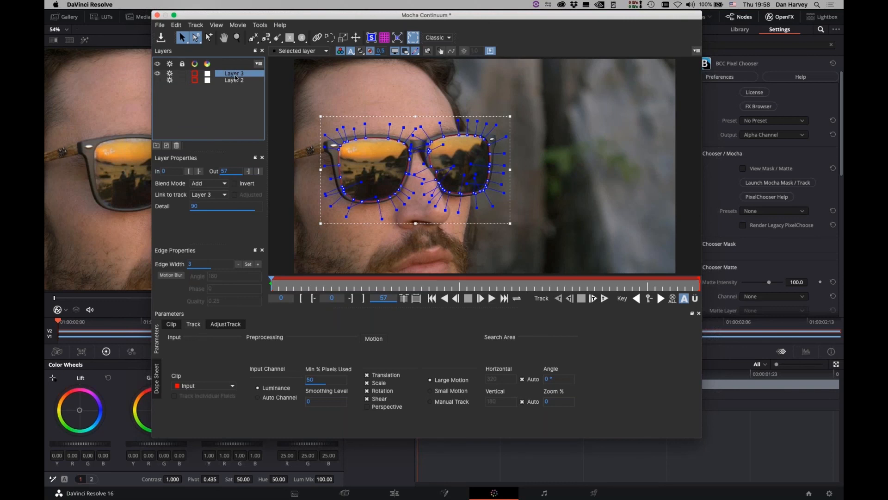
pyautogui.doubleClick(248, 72)
pyautogui.write('lens')
pyautogui.press('Return')
# Step: Rename the layer containing the sunglasses frame shapes, Layer 2, to "rim"
pyautogui.click(230, 81)
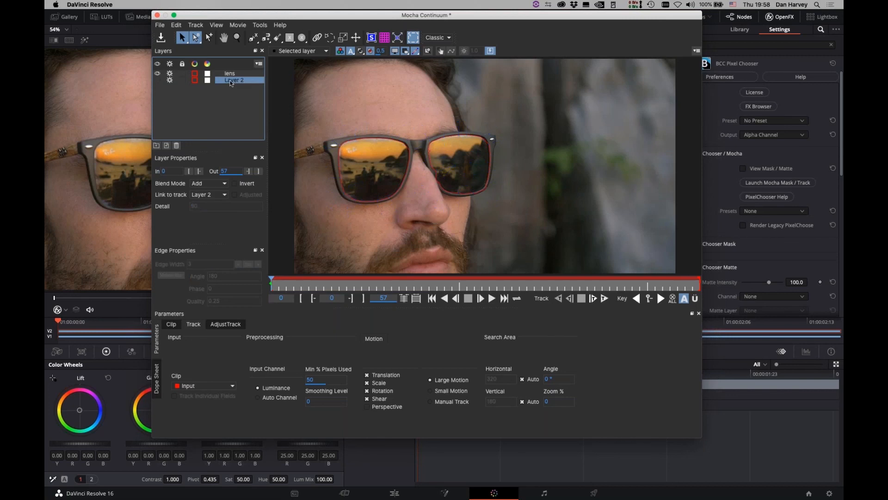
pyautogui.click(236, 82)
pyautogui.click(244, 80)
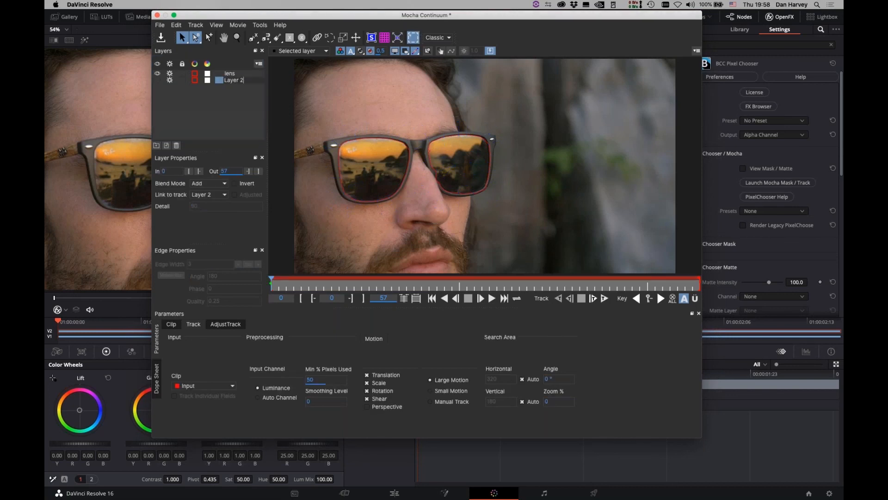
pyautogui.write('rim')
pyautogui.press('Return')
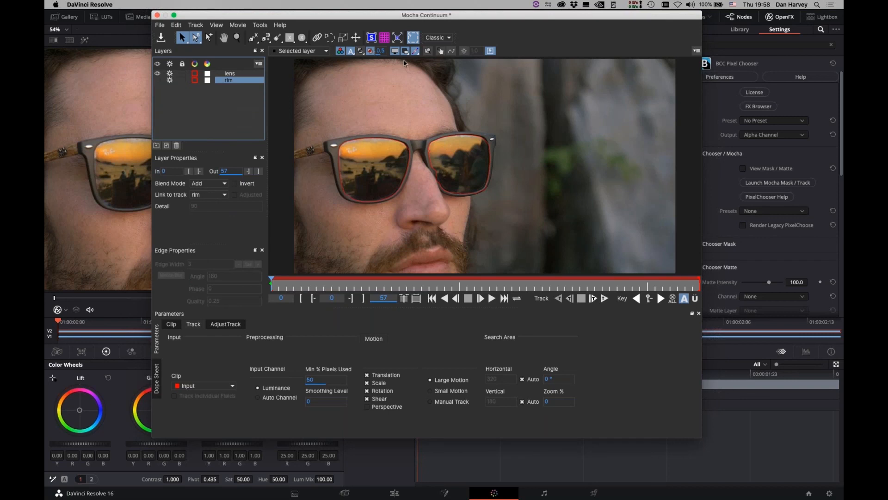
# Step: Link the lens layer to the rim layer's track and turn off tracking for the lens layer itself
pyautogui.click(231, 74)
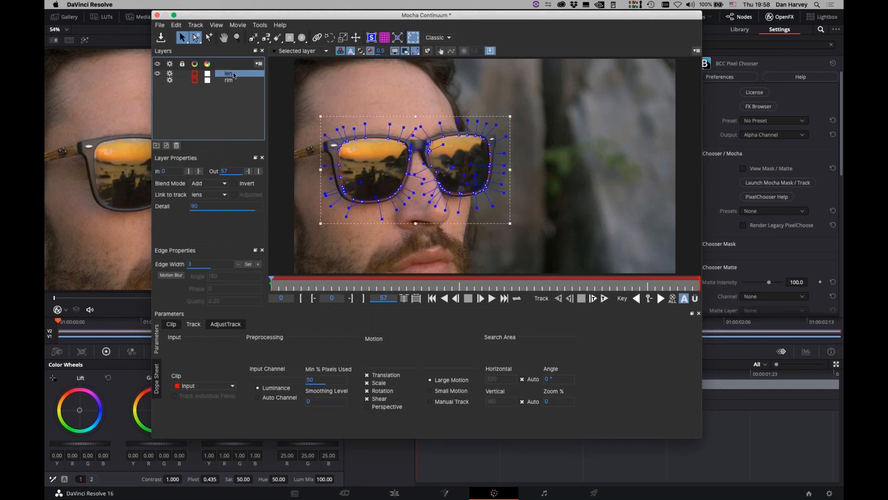
pyautogui.click(207, 194)
pyautogui.click(198, 217)
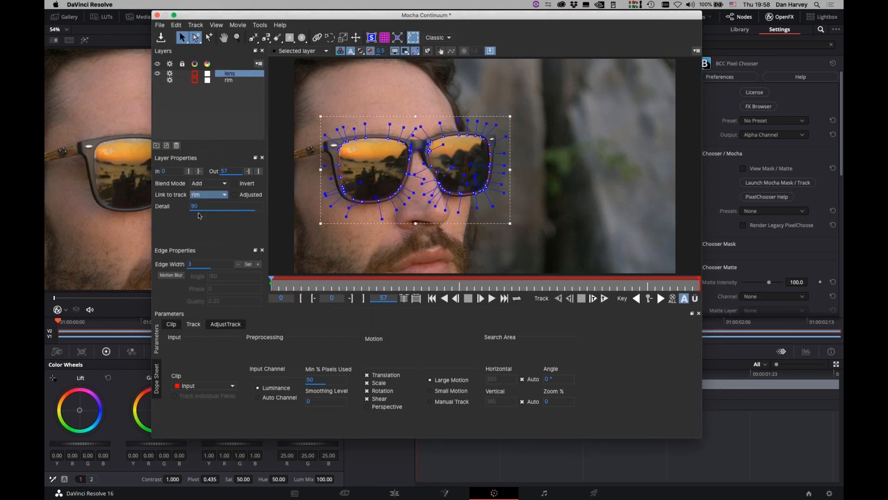
pyautogui.click(170, 73)
# Step: Show the rim layer and track it forward from the first frame, stopping at frame 32
pyautogui.click(230, 79)
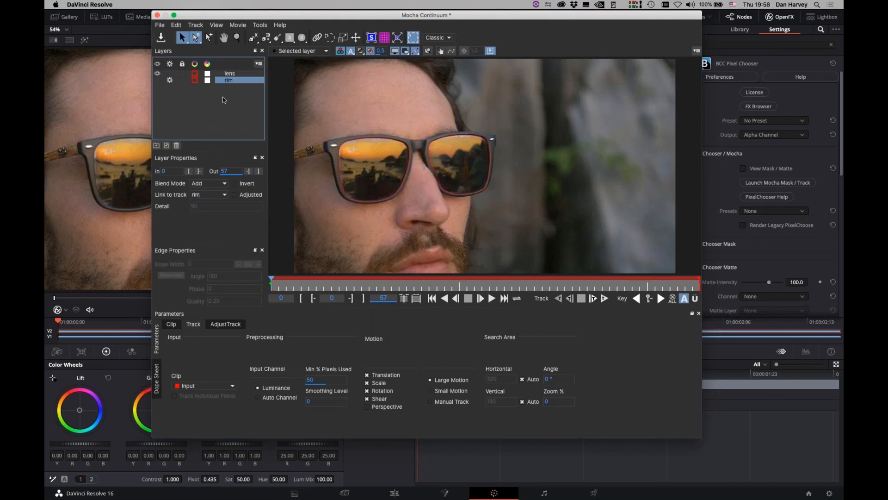
pyautogui.click(157, 80)
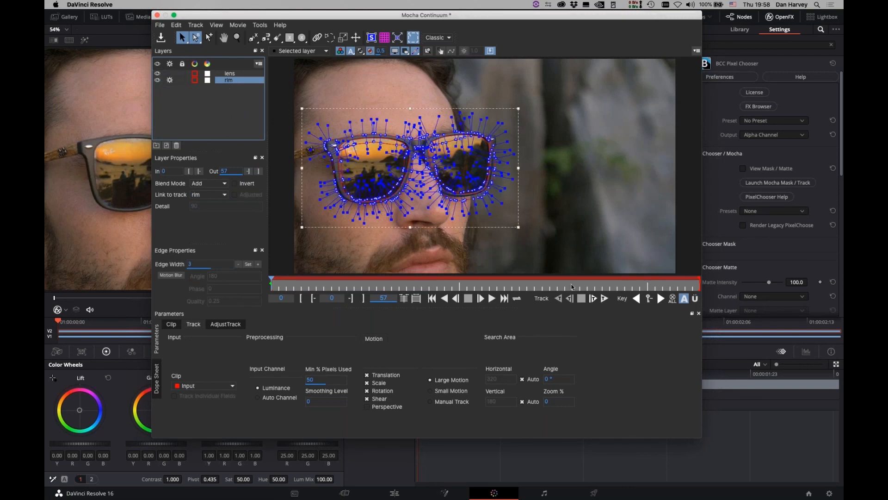
pyautogui.click(605, 298)
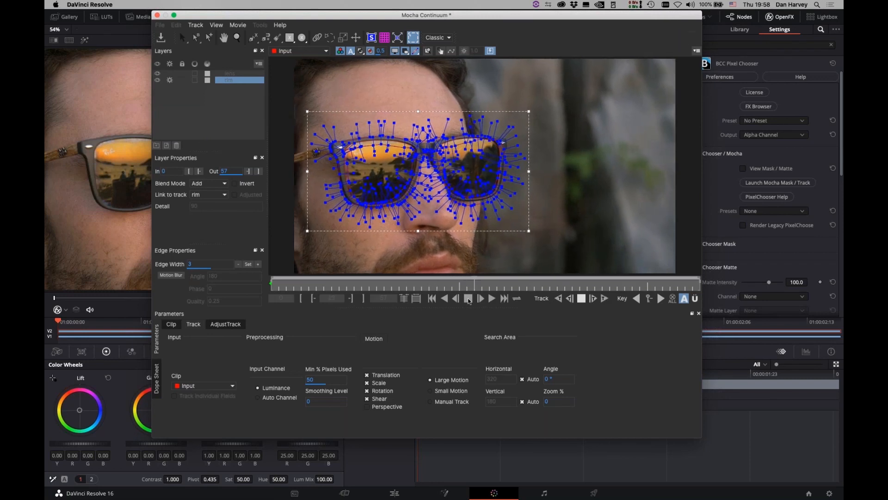
pyautogui.click(584, 299)
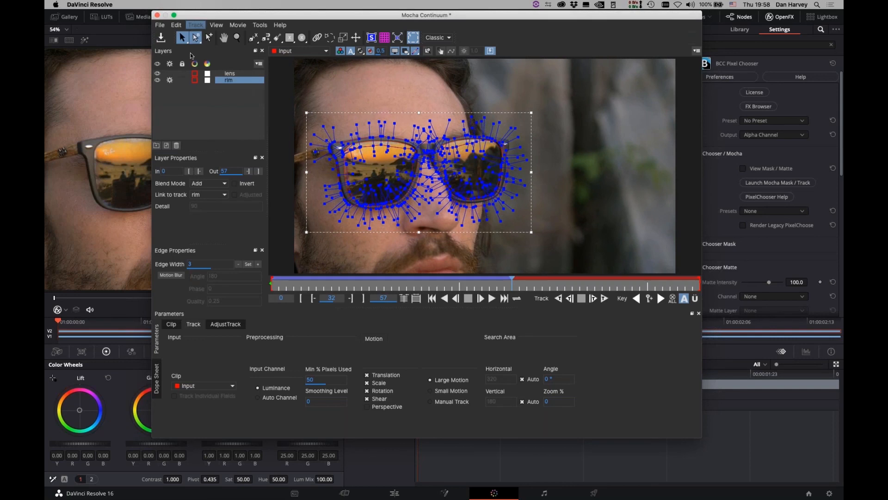
# Step: Leave only the lens layer visible, go back to the first frame, and close Mocha to return to DaVinci Resolve
pyautogui.click(158, 80)
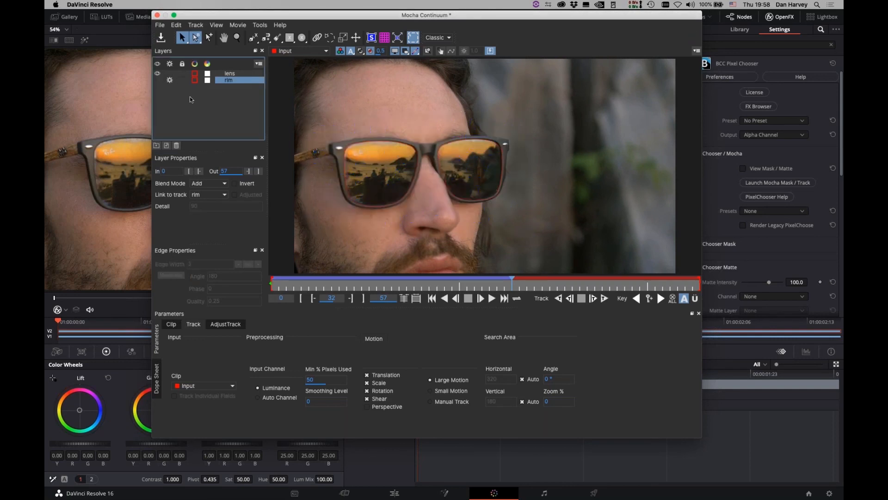
pyautogui.click(227, 73)
pyautogui.moveTo(502, 283); pyautogui.dragTo(278, 273)
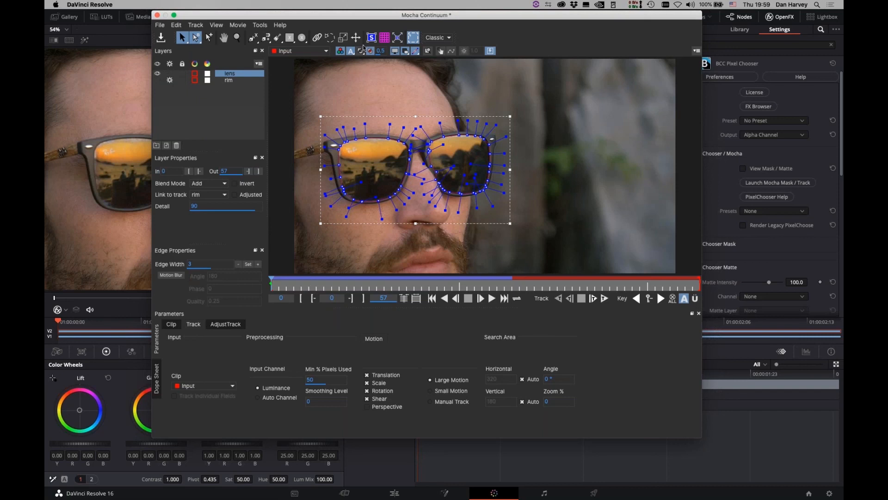
pyautogui.click(157, 16)
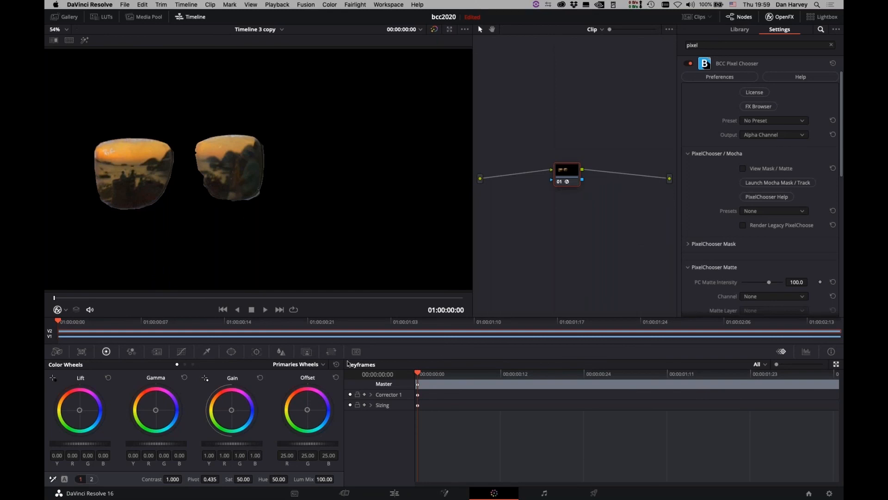
# Step: Add an alpha output to the node graph, connect node 01's alpha to it, and enable Use OFX Alpha on the node
pyautogui.rightClick(649, 195)
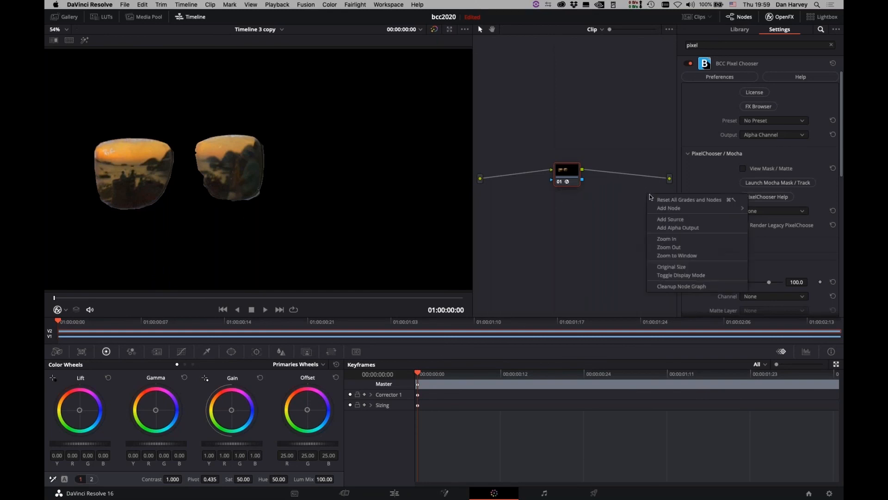
pyautogui.click(691, 226)
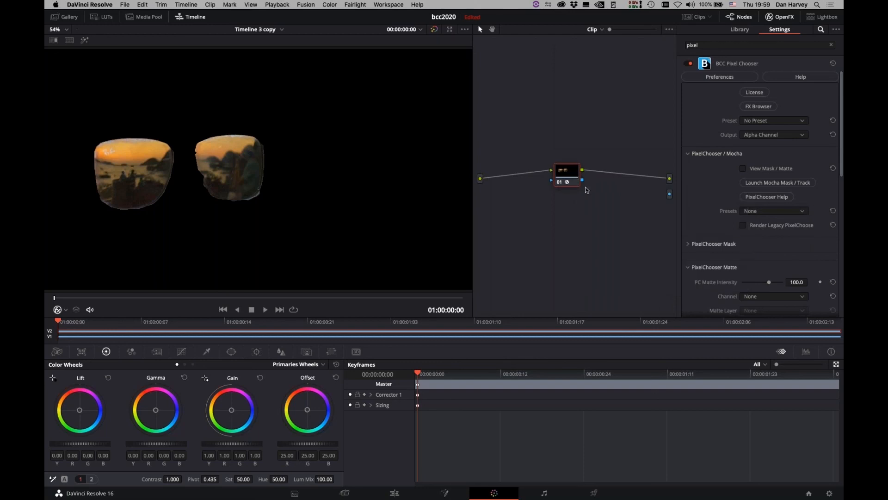
pyautogui.moveTo(583, 182); pyautogui.dragTo(670, 195)
pyautogui.rightClick(564, 175)
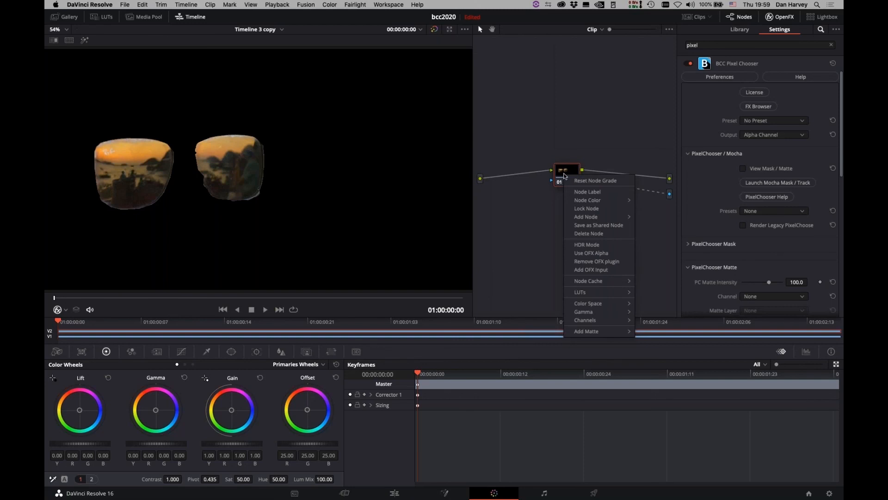
pyautogui.click(592, 253)
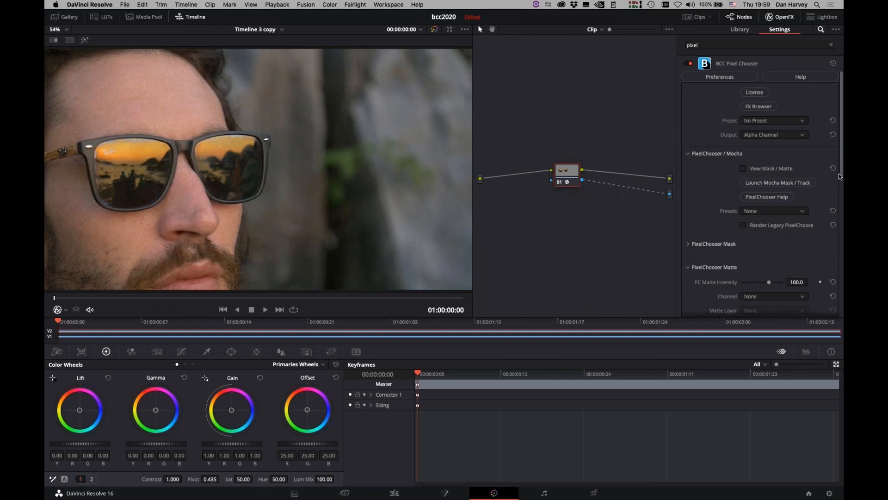
# Step: Set the PixelChooser Mask feather to about 12.2 to soften the lens mask's edge
pyautogui.scroll(-1, 839, 174)
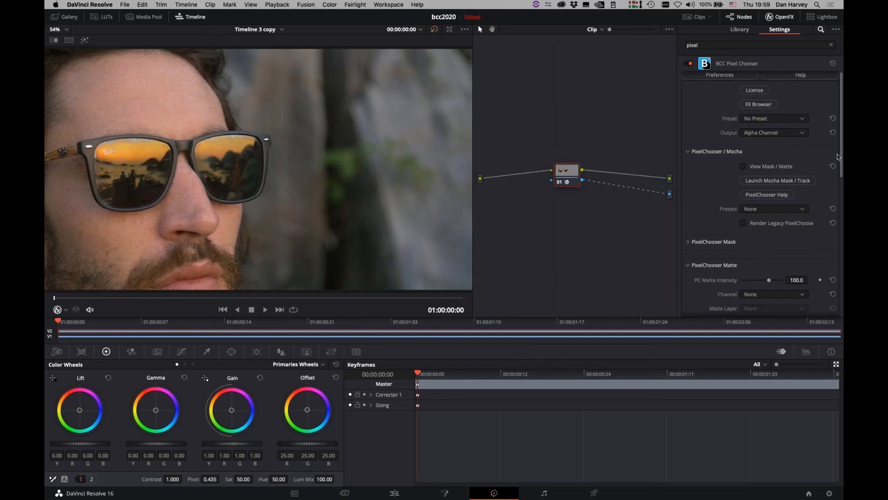
pyautogui.moveTo(838, 157); pyautogui.dragTo(842, 198)
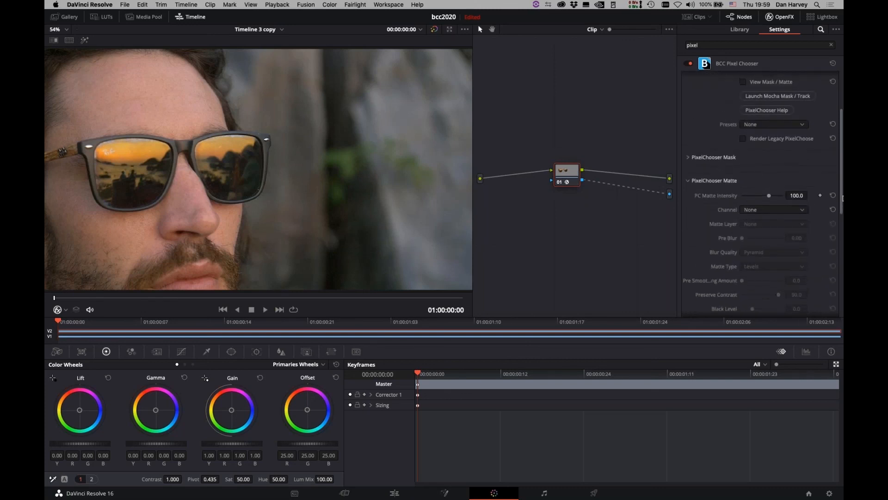
pyautogui.click(689, 156)
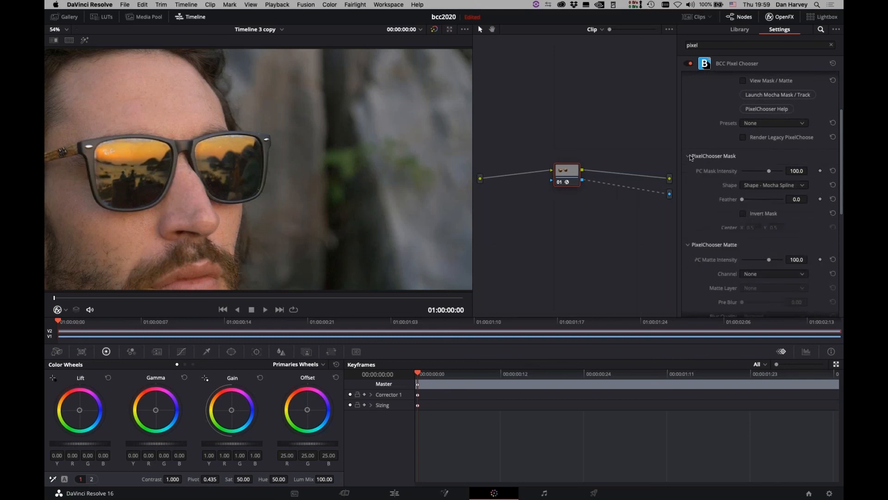
pyautogui.scroll(-5, 779, 232)
pyautogui.moveTo(743, 107); pyautogui.dragTo(743, 108)
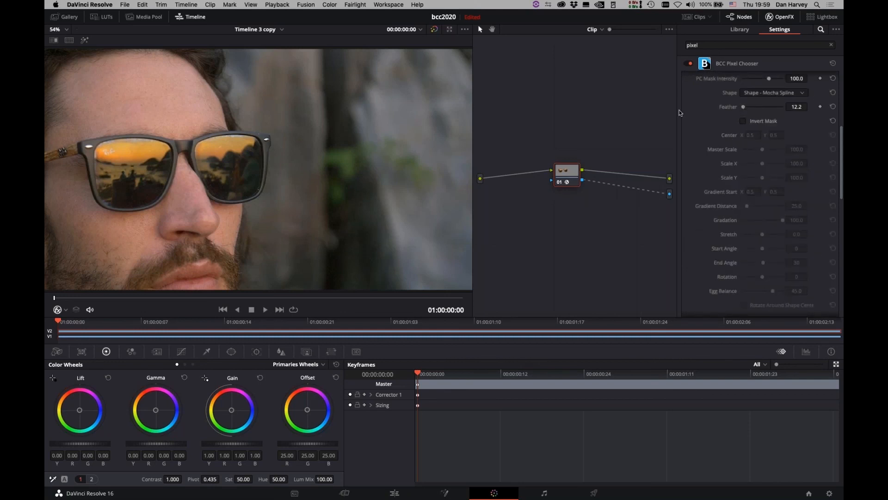
# Step: Tint the lenses yellow-green by shifting the Gain color balance to about 0.63 red, 1.13 green and 0.83 blue
pyautogui.moveTo(231, 412)
pyautogui.mouseDown()
pyautogui.moveTo(231, 396)
pyautogui.moveTo(230, 417)
pyautogui.mouseUp()
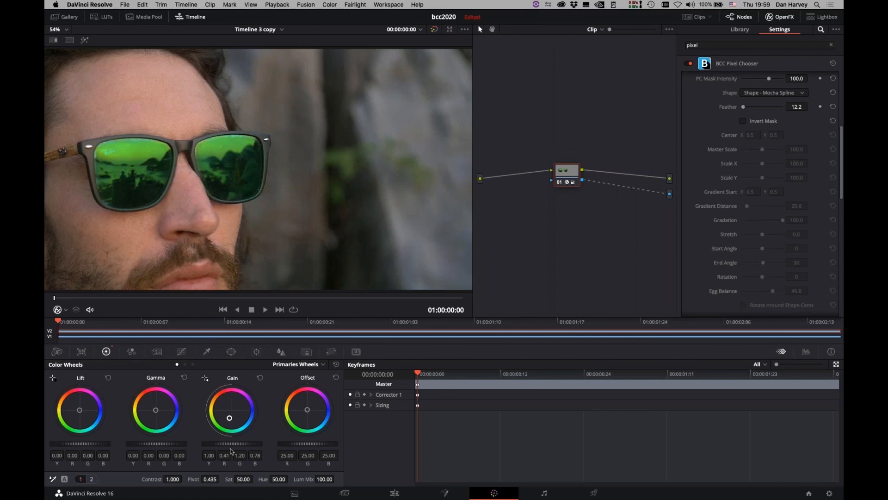
pyautogui.moveTo(232, 420); pyautogui.dragTo(229, 414)
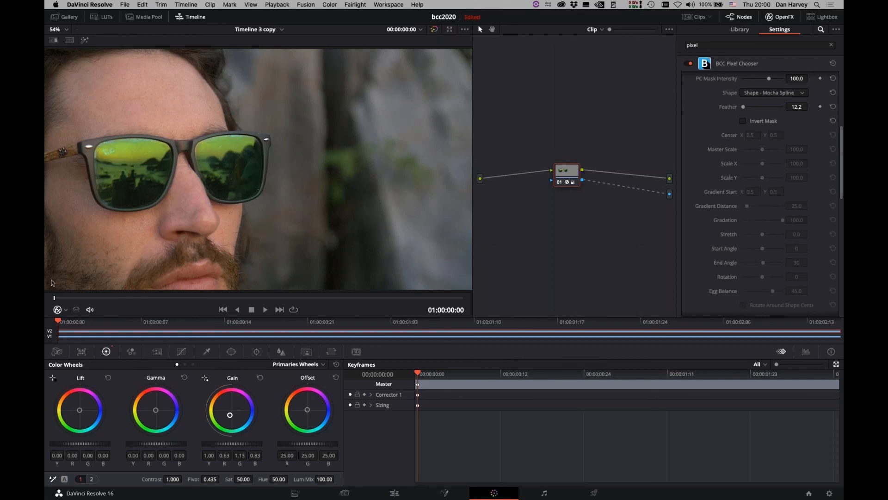
# Step: Play and scrub through the opening frames to check how the lens grade follows the sunglasses
pyautogui.press('space')
pyautogui.moveTo(219, 309); pyautogui.dragTo(271, 300)
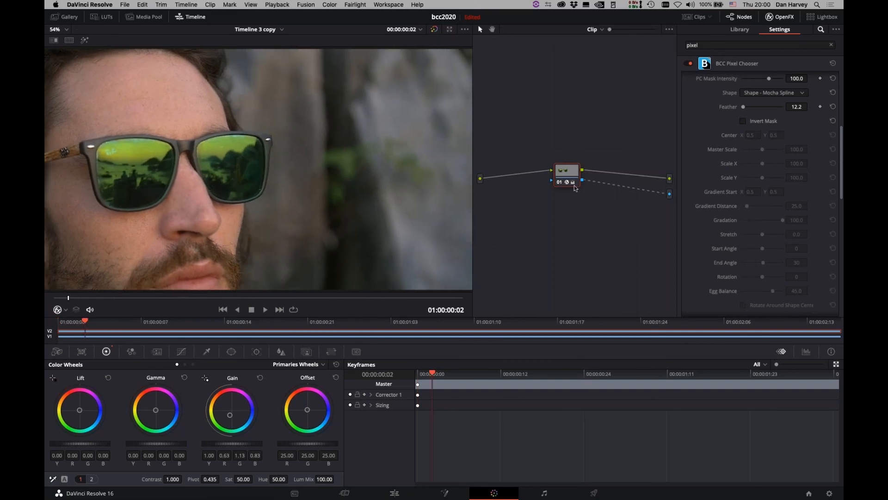
pyautogui.moveTo(566, 168)
pyautogui.mouseDown()
pyautogui.moveTo(571, 176)
pyautogui.moveTo(568, 168)
pyautogui.mouseUp()
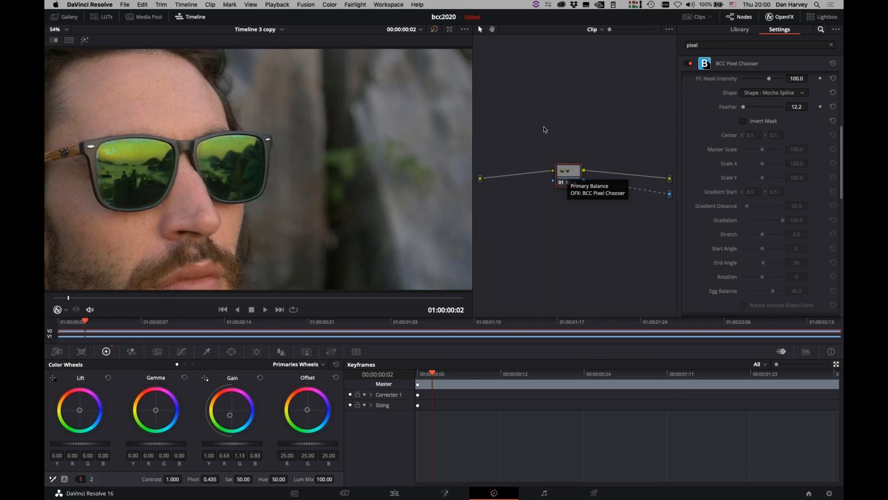
pyautogui.press('space')
pyautogui.press('space')
pyautogui.moveTo(122, 301)
pyautogui.mouseDown()
pyautogui.moveTo(253, 300)
pyautogui.moveTo(61, 300)
pyautogui.mouseUp()
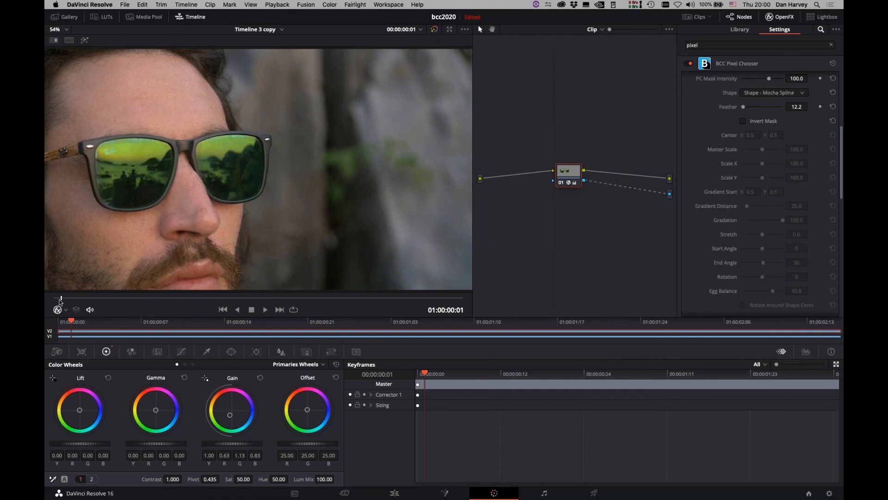
pyautogui.moveTo(62, 298)
pyautogui.mouseDown()
pyautogui.moveTo(74, 300)
pyautogui.moveTo(60, 301)
pyautogui.mouseUp()
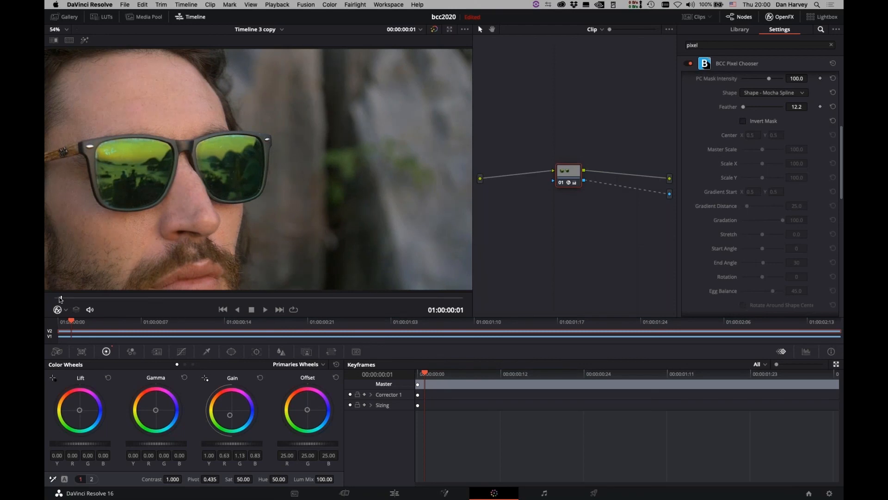